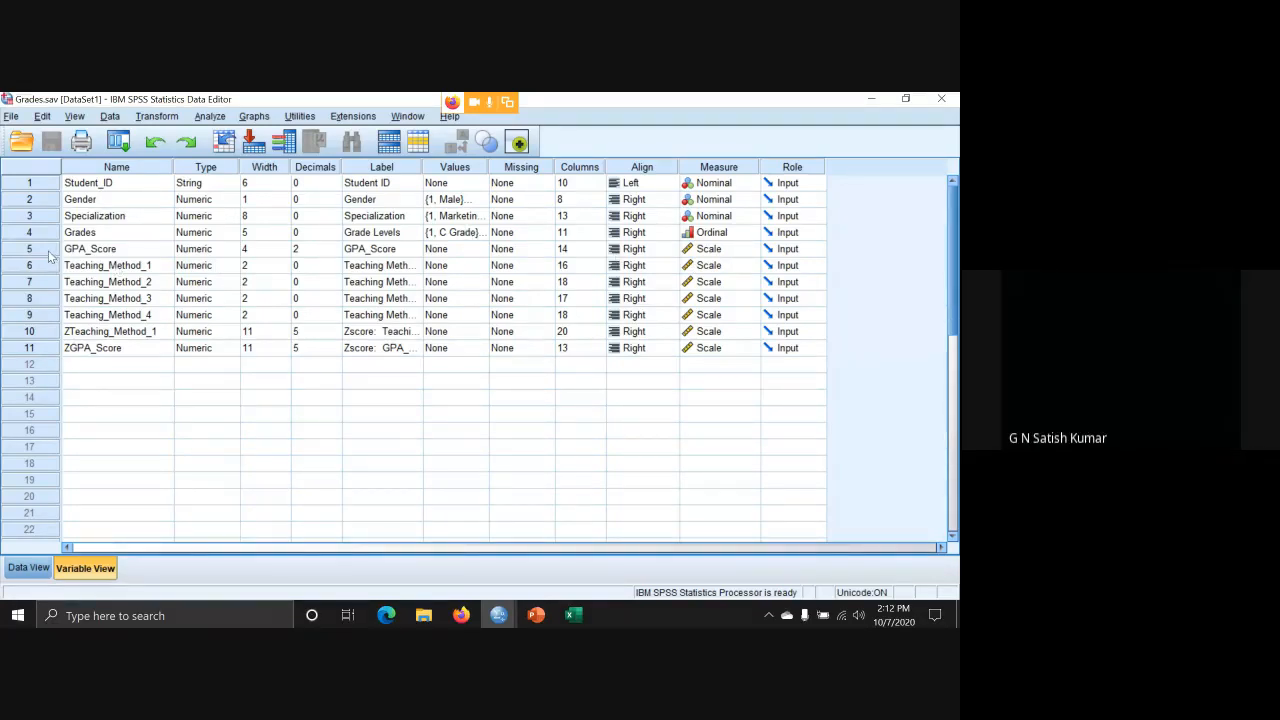
Run Descriptives on GPA_Score with standardized values saved as a variable, and close the output without saving it.
click(110, 251)
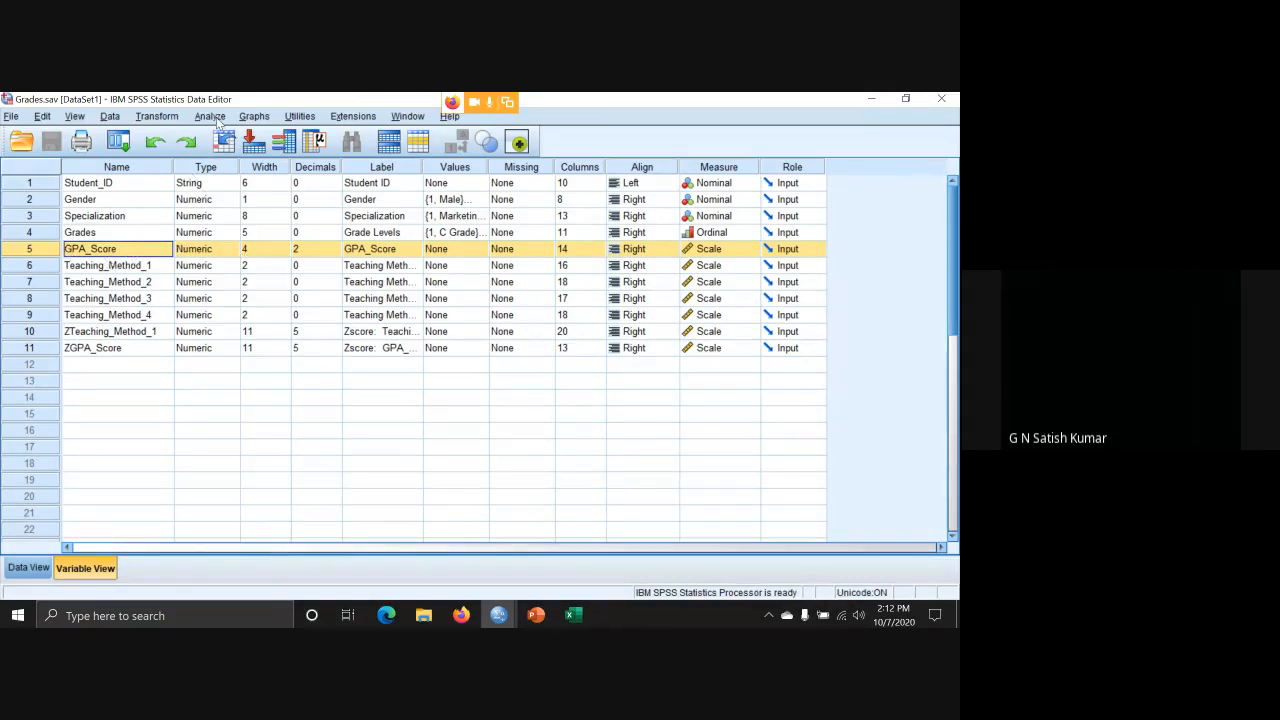
click(212, 117)
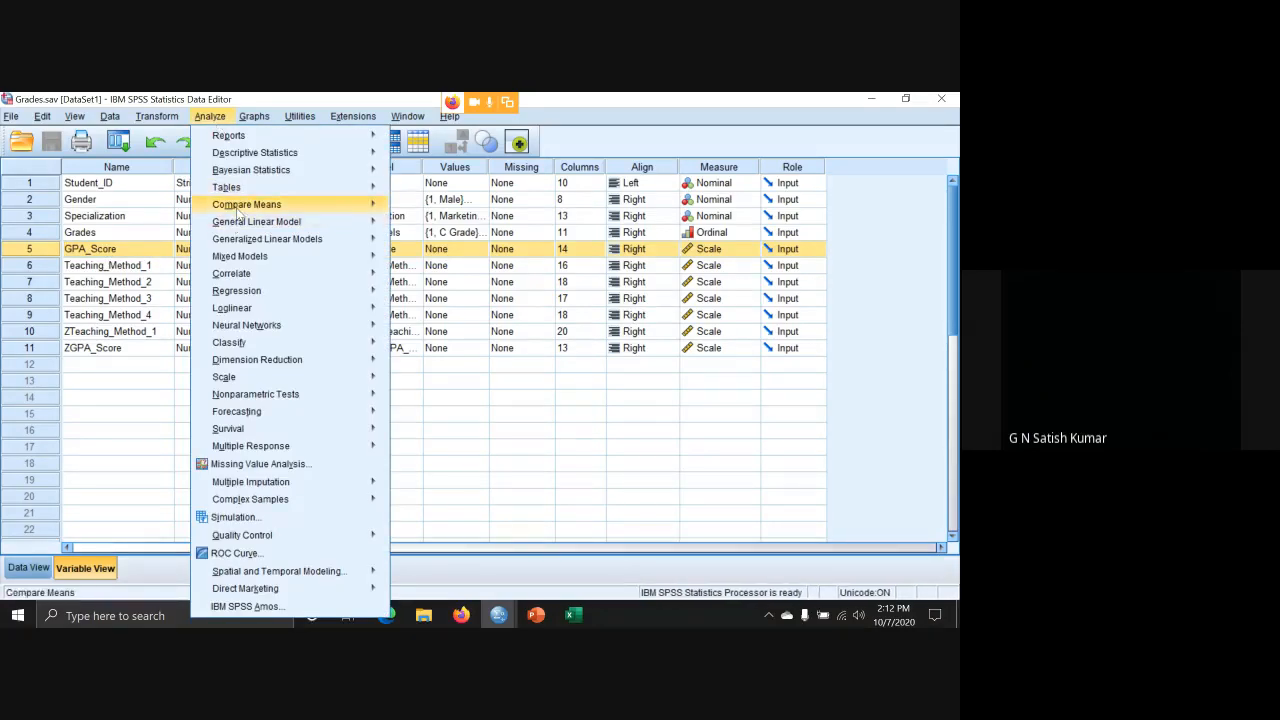
mouse_move(296, 155)
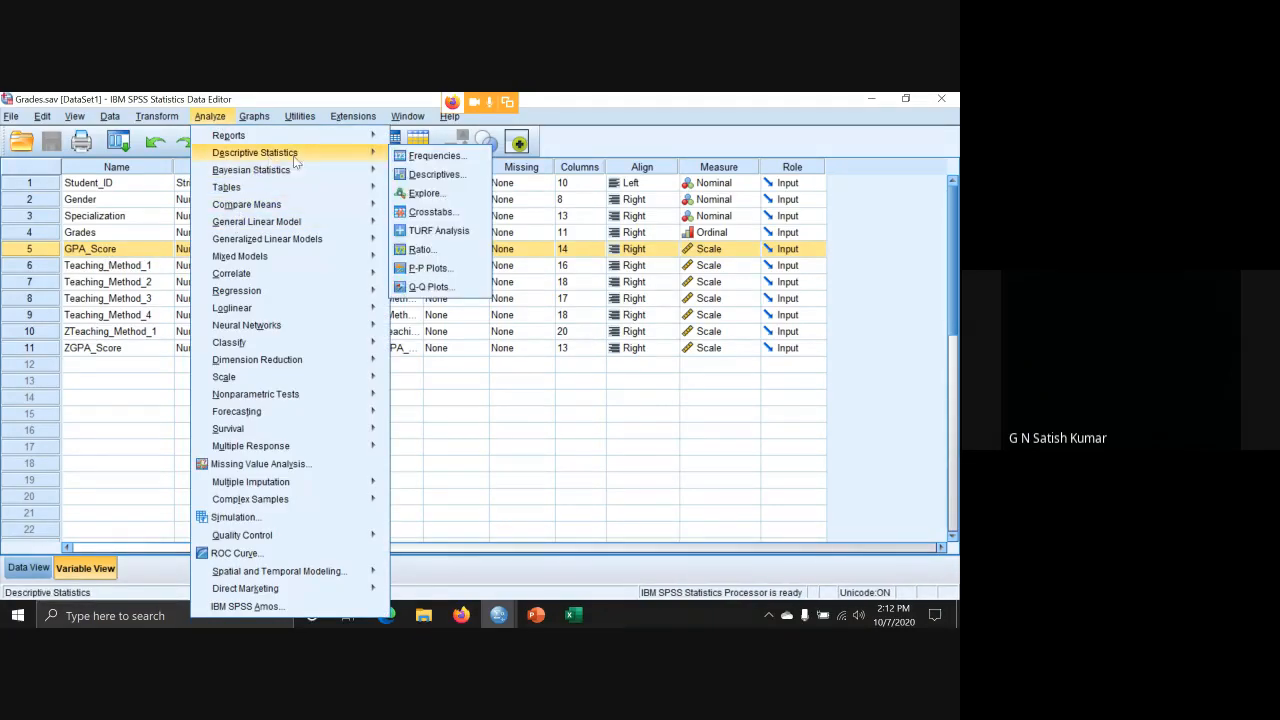
click(437, 175)
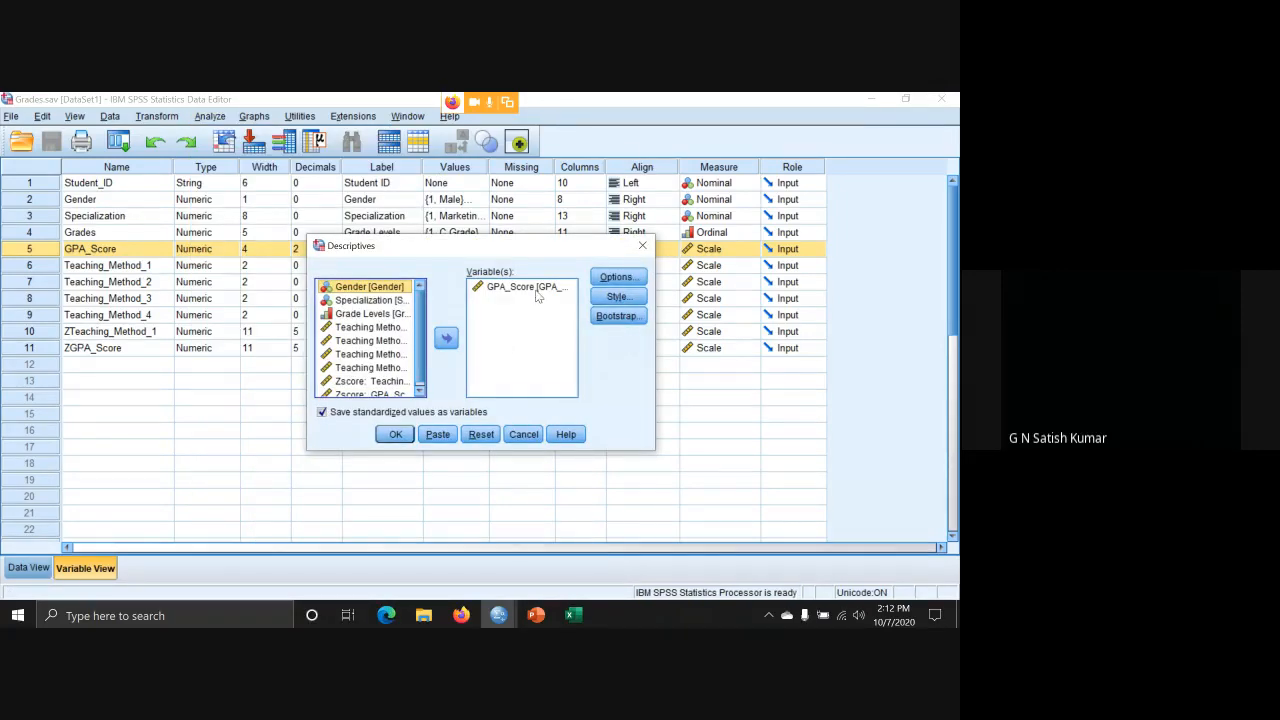
click(395, 436)
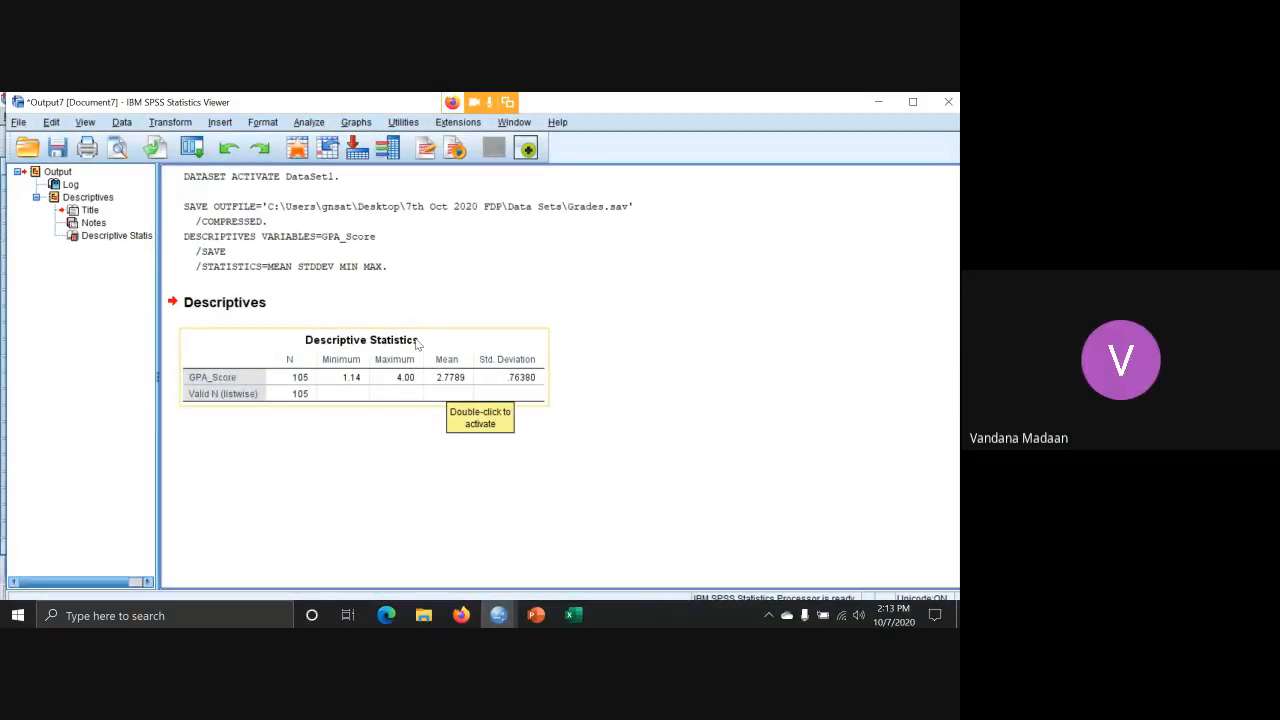
click(947, 104)
click(487, 380)
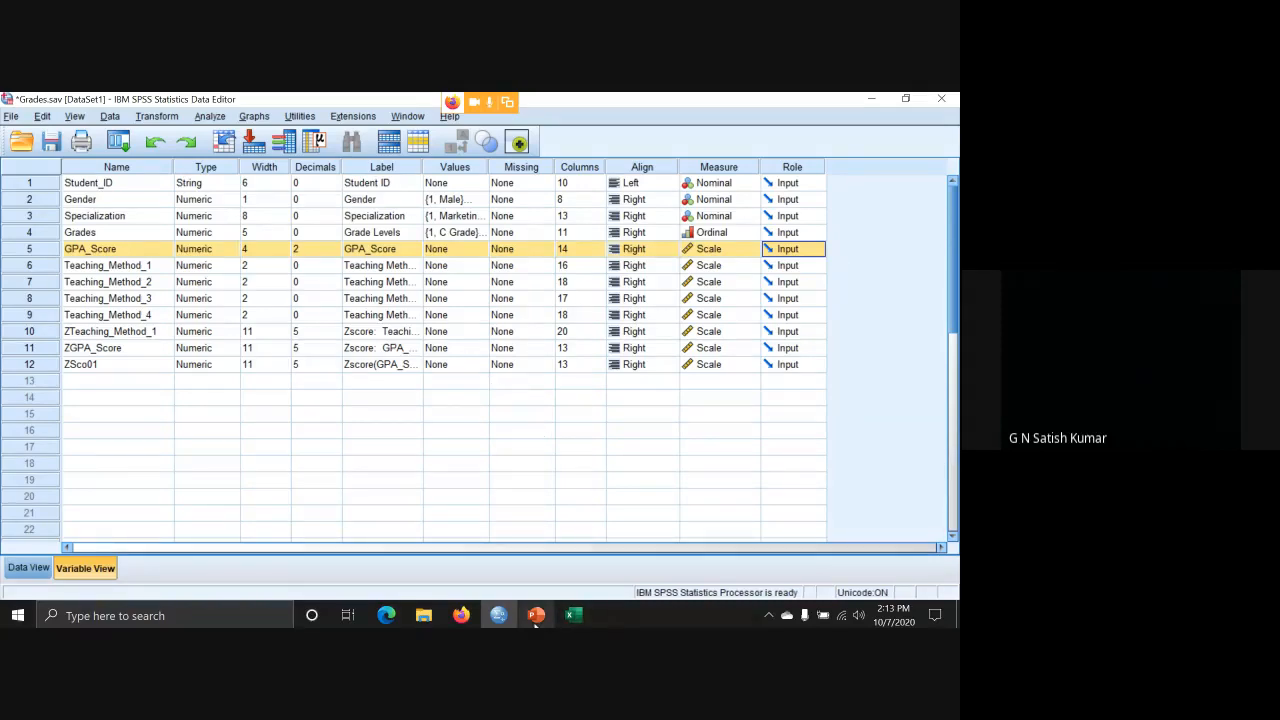
Switch to PowerPoint and insert "(3.0)" after "assumed mean" in the null hypothesis on the One Sample t test slide.
key(alt+Tab)
scroll(55, 530, down, 2)
click(65, 507)
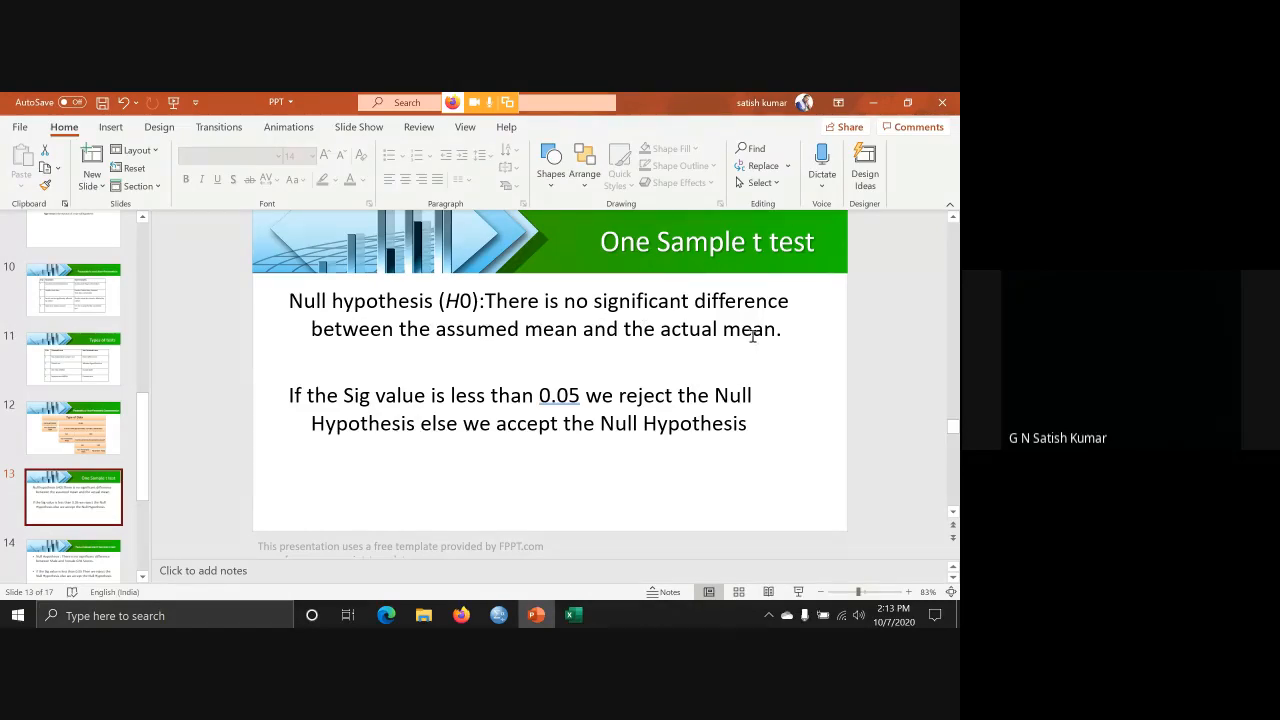
click(579, 329)
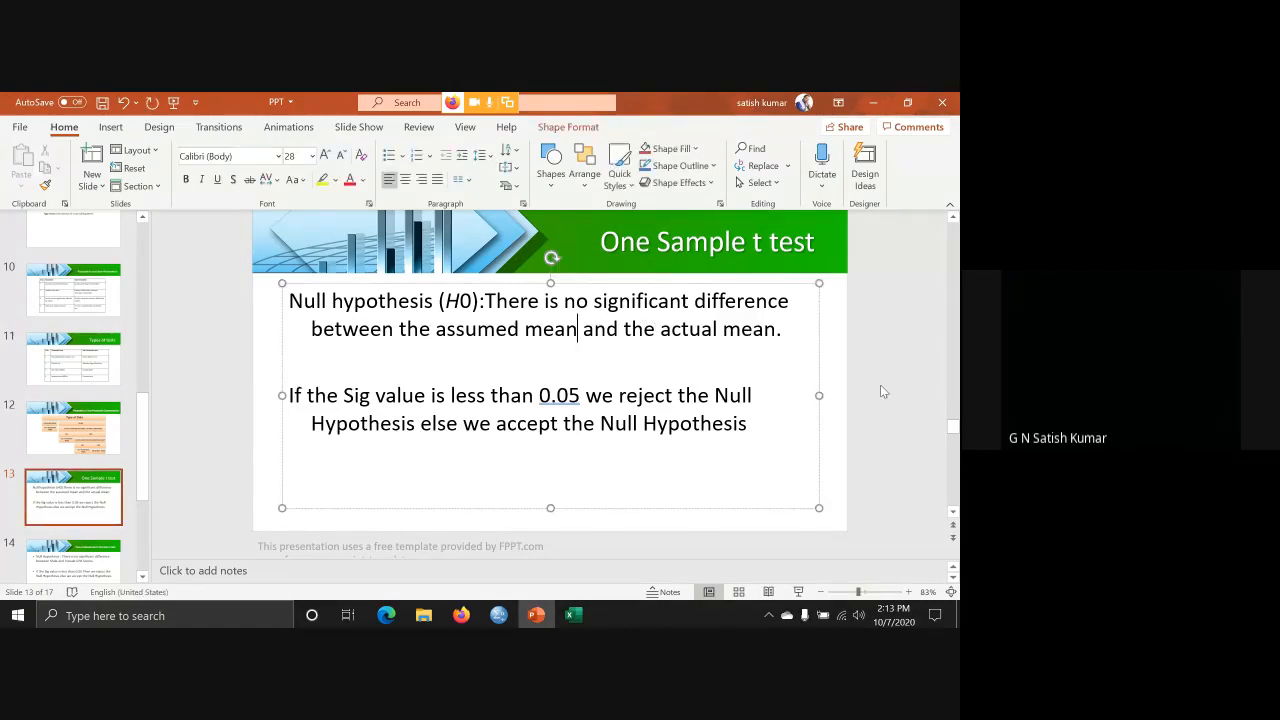
text((3.0))
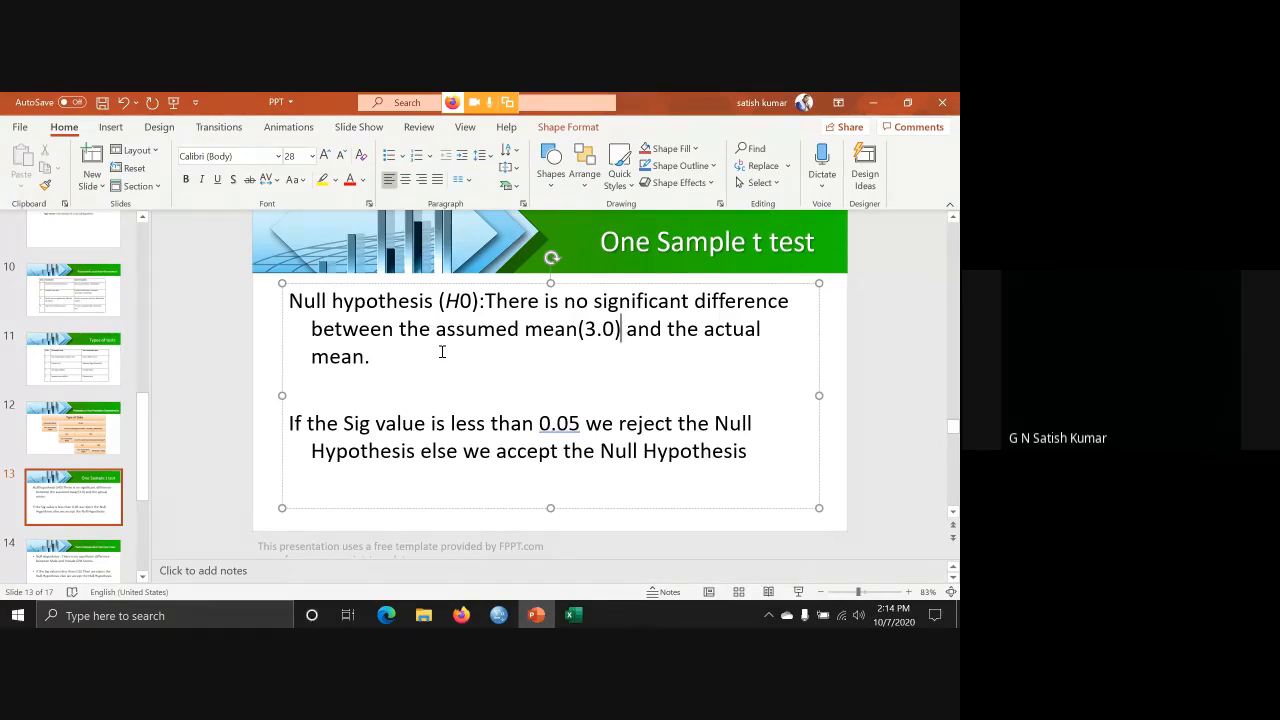
Switch to the Grades.sav data in SPSS and run a One-Sample T Test on GPA_Score with a test value of 3.
click(502, 619)
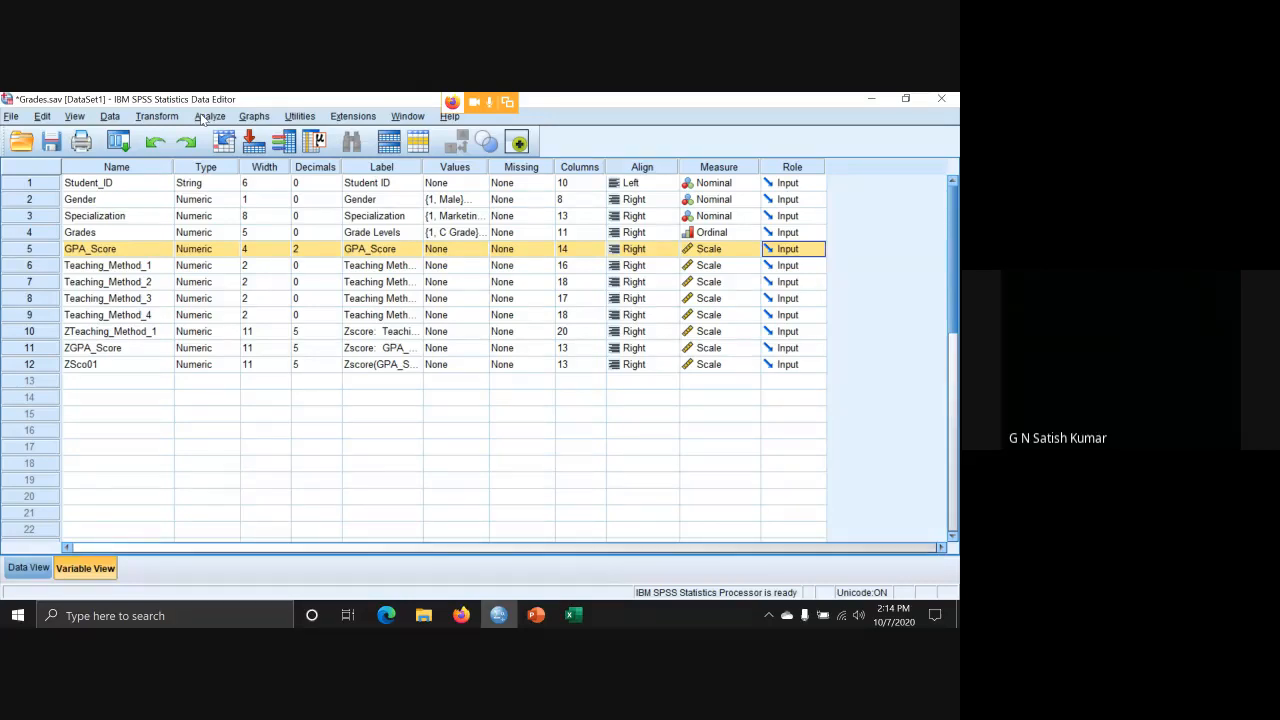
click(533, 615)
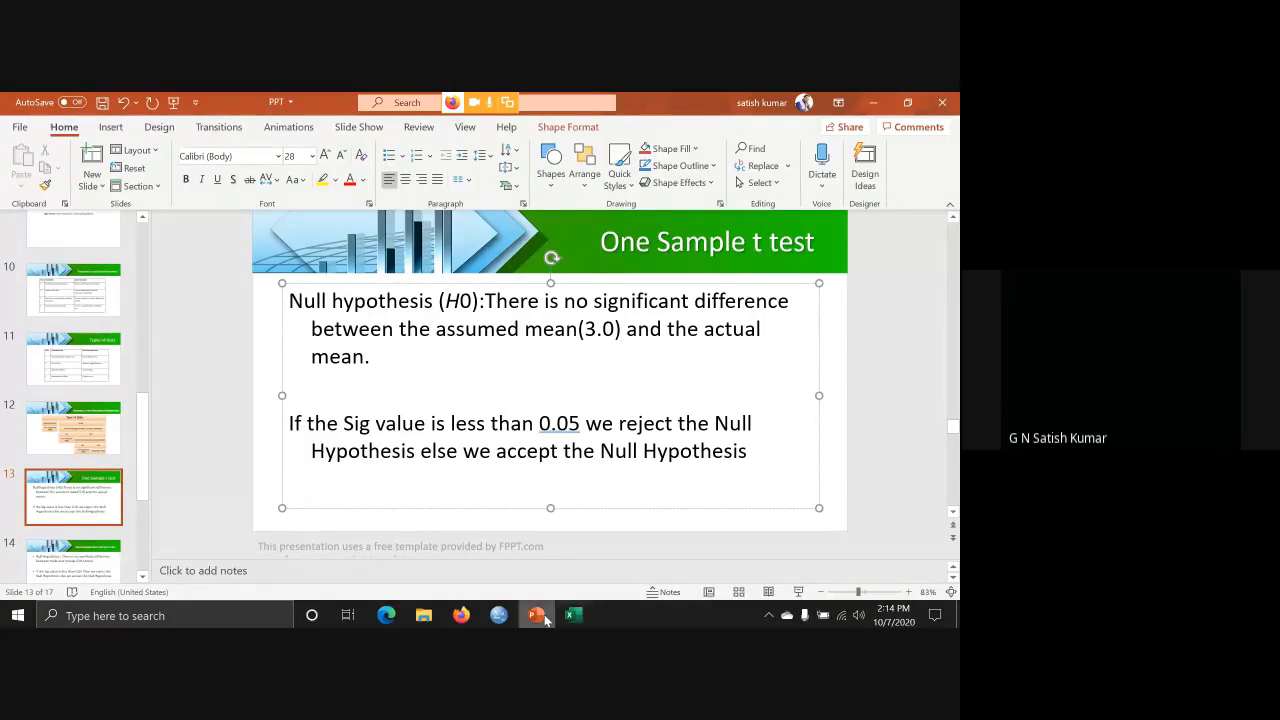
click(498, 615)
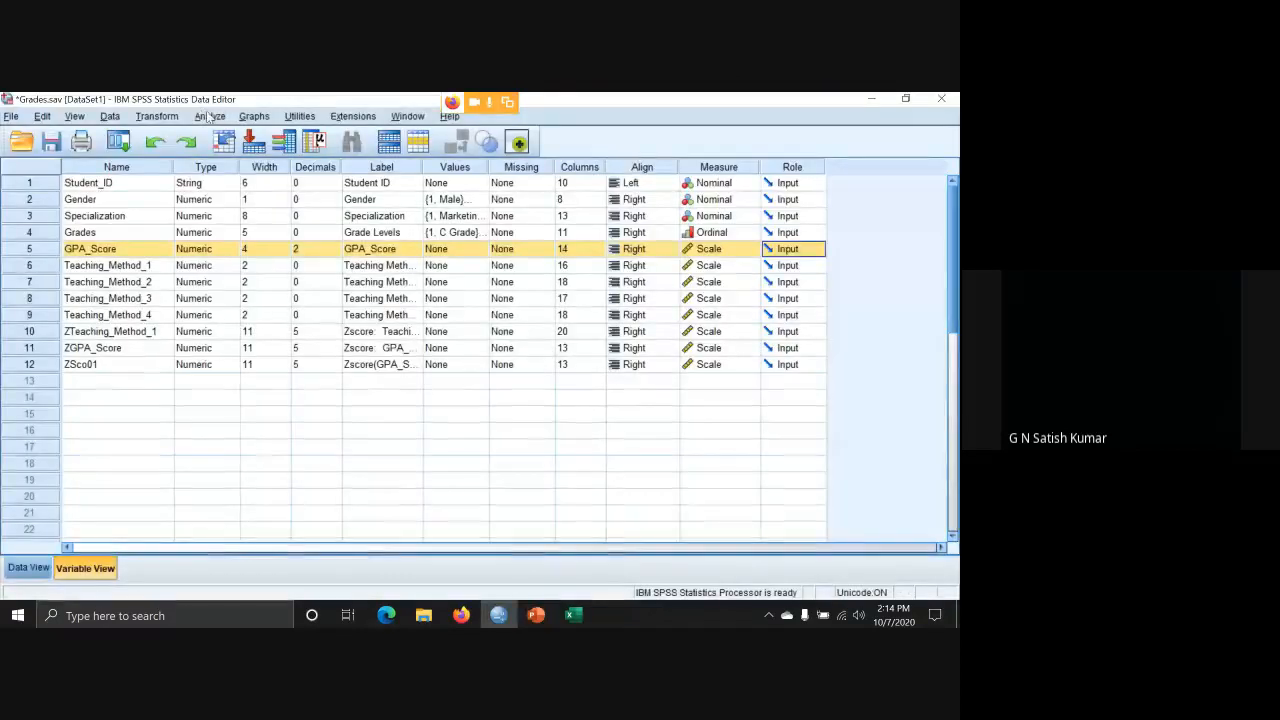
click(209, 116)
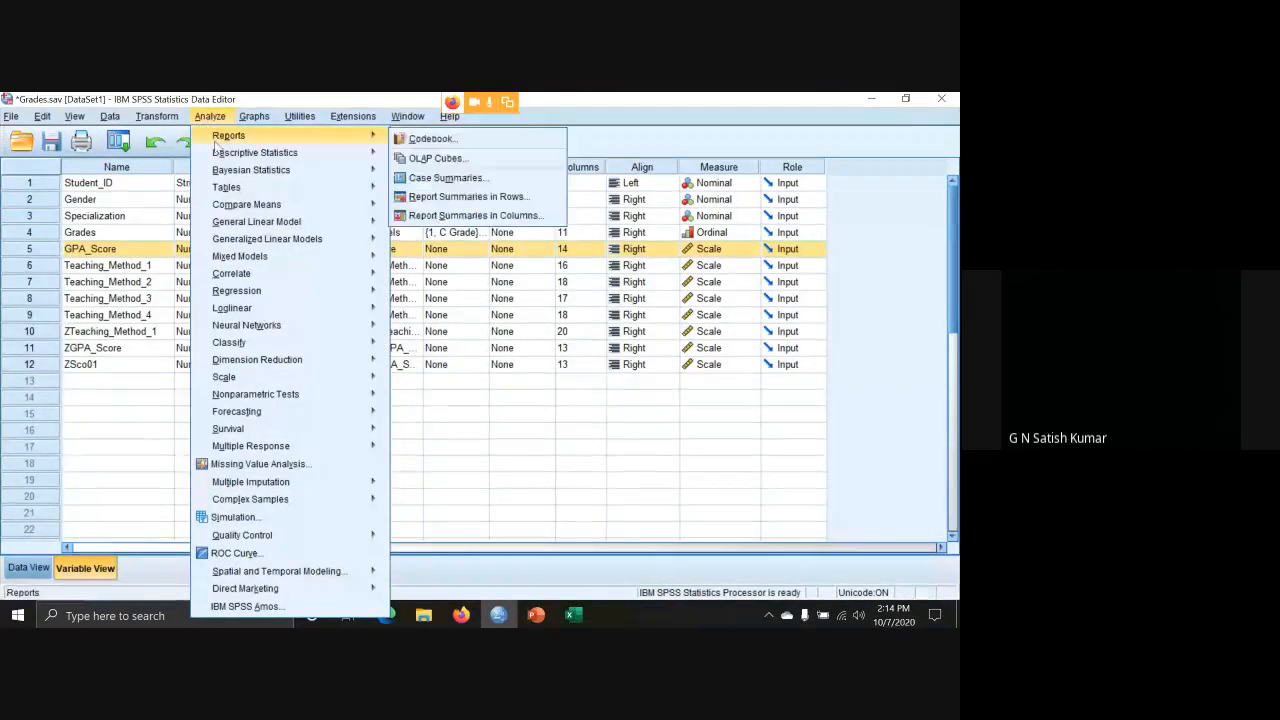
mouse_move(234, 206)
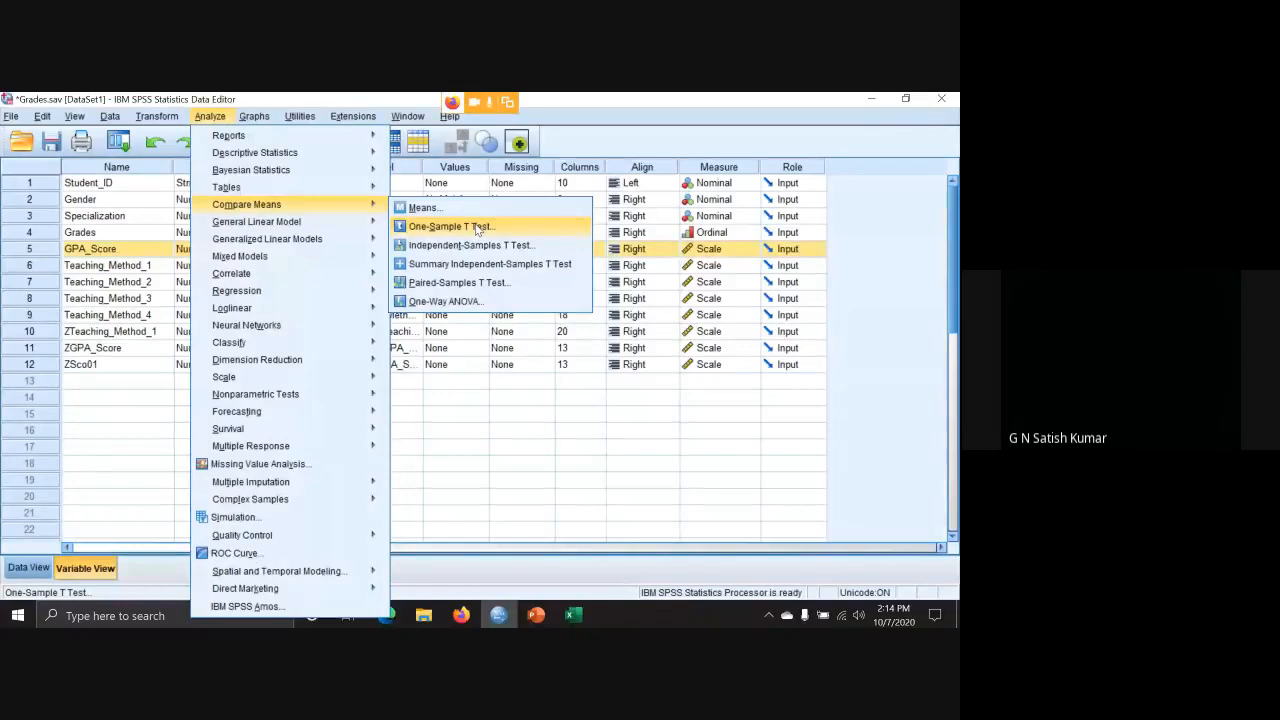
click(477, 229)
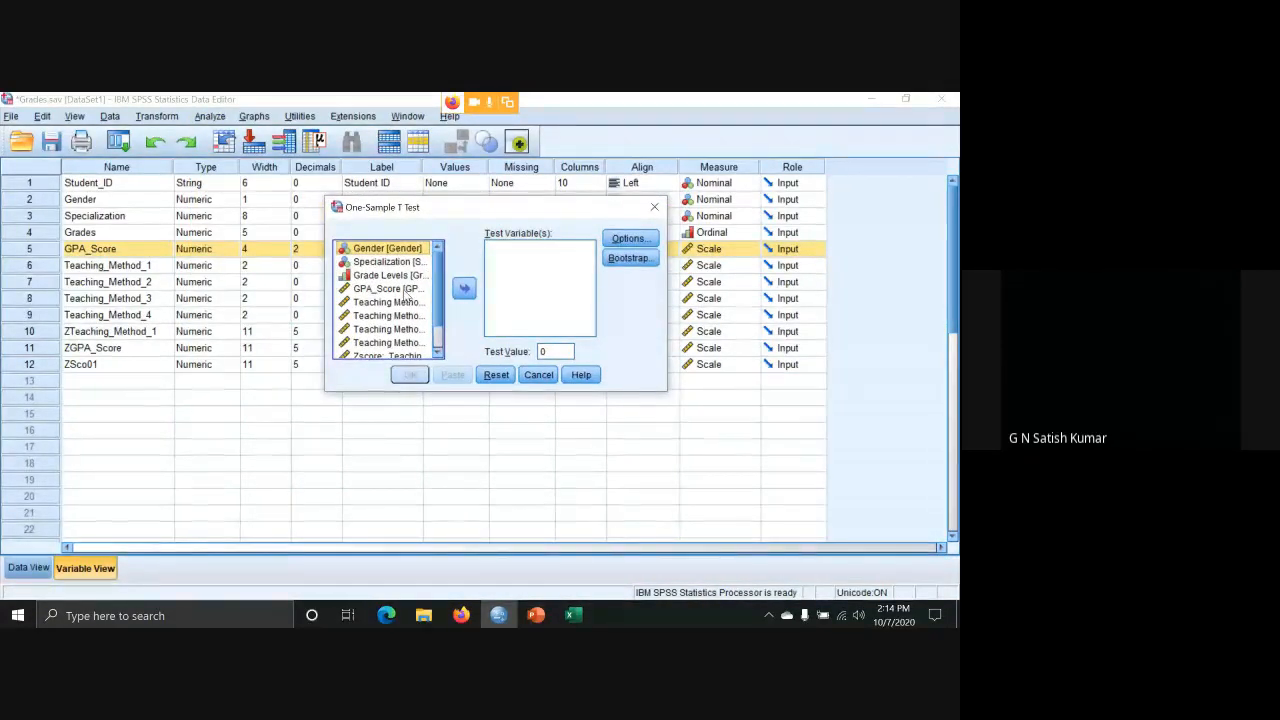
click(414, 289)
click(464, 290)
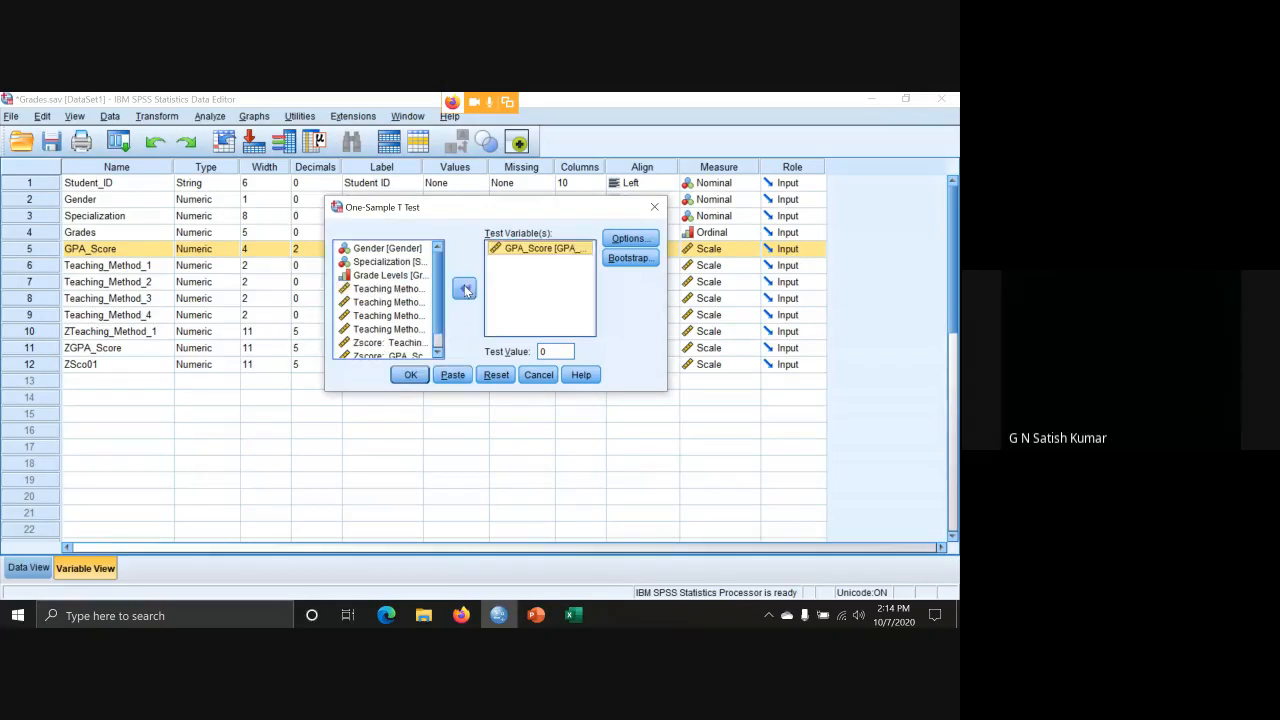
double_click(558, 351)
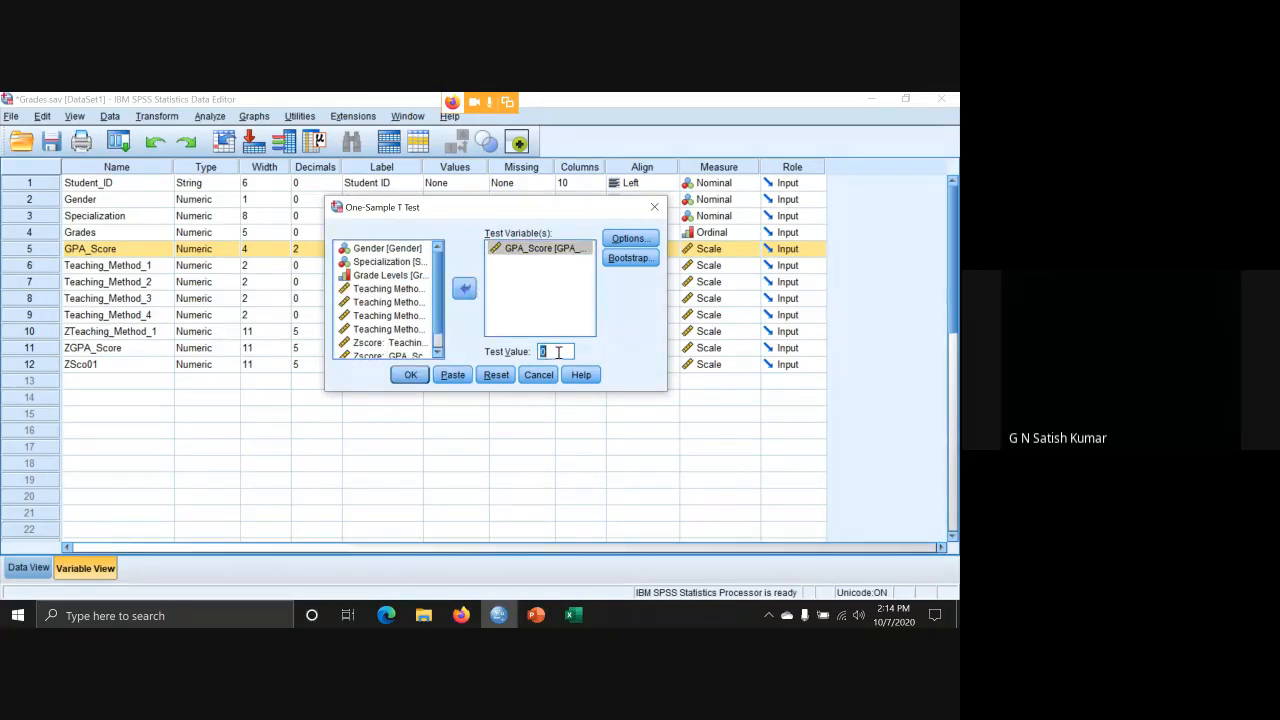
text(3)
click(410, 375)
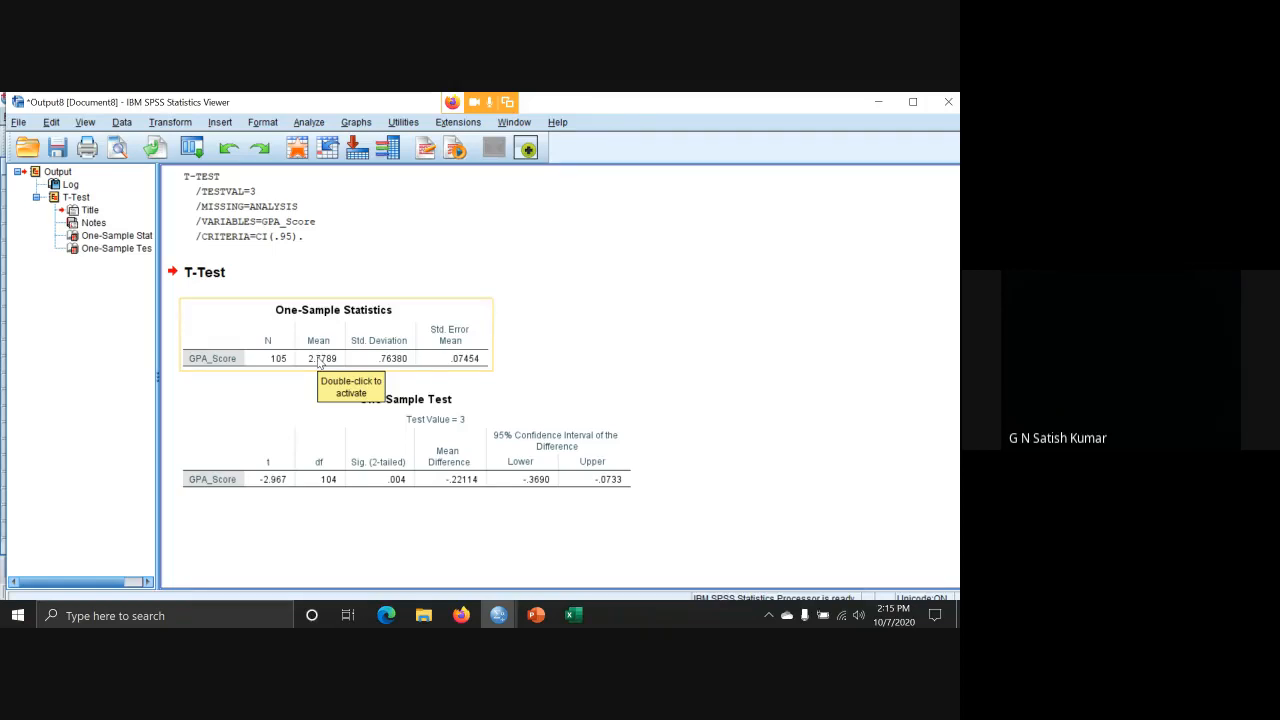
Check the One-Sample Test table against the 0.05 rule on the PowerPoint slide, and bring up the Two-Independent Sample t-test slide.
click(348, 402)
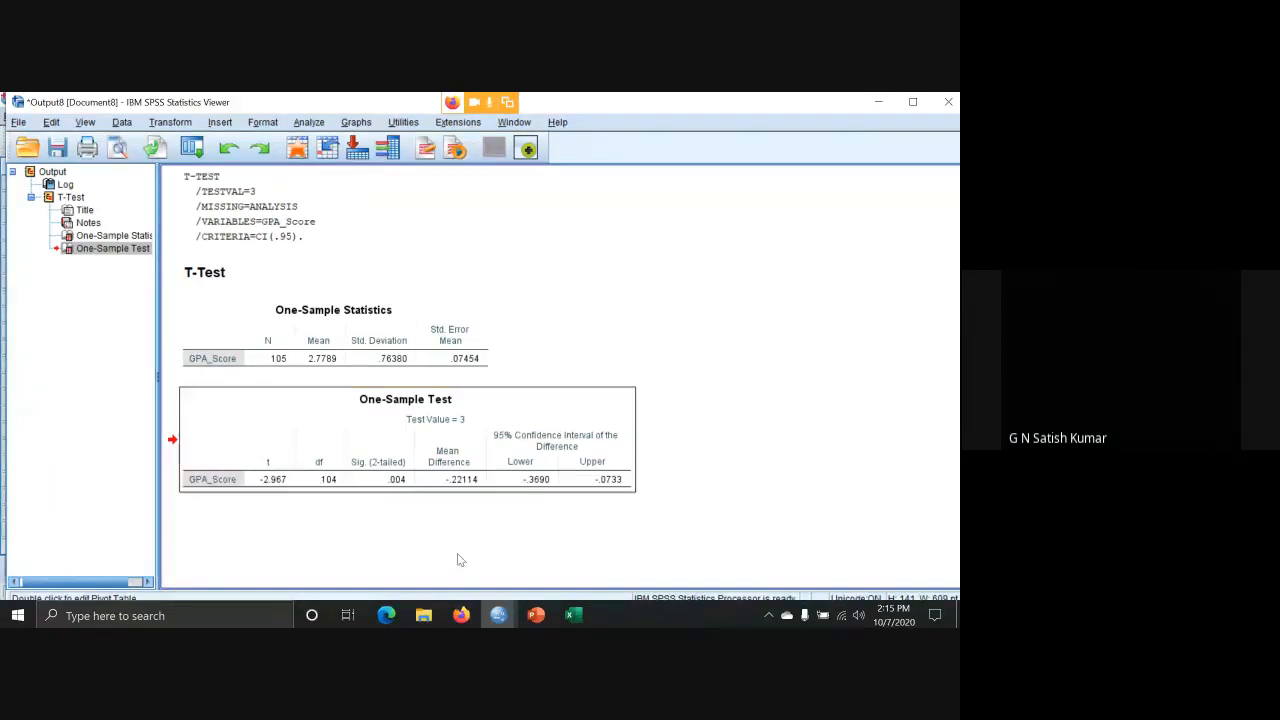
click(536, 615)
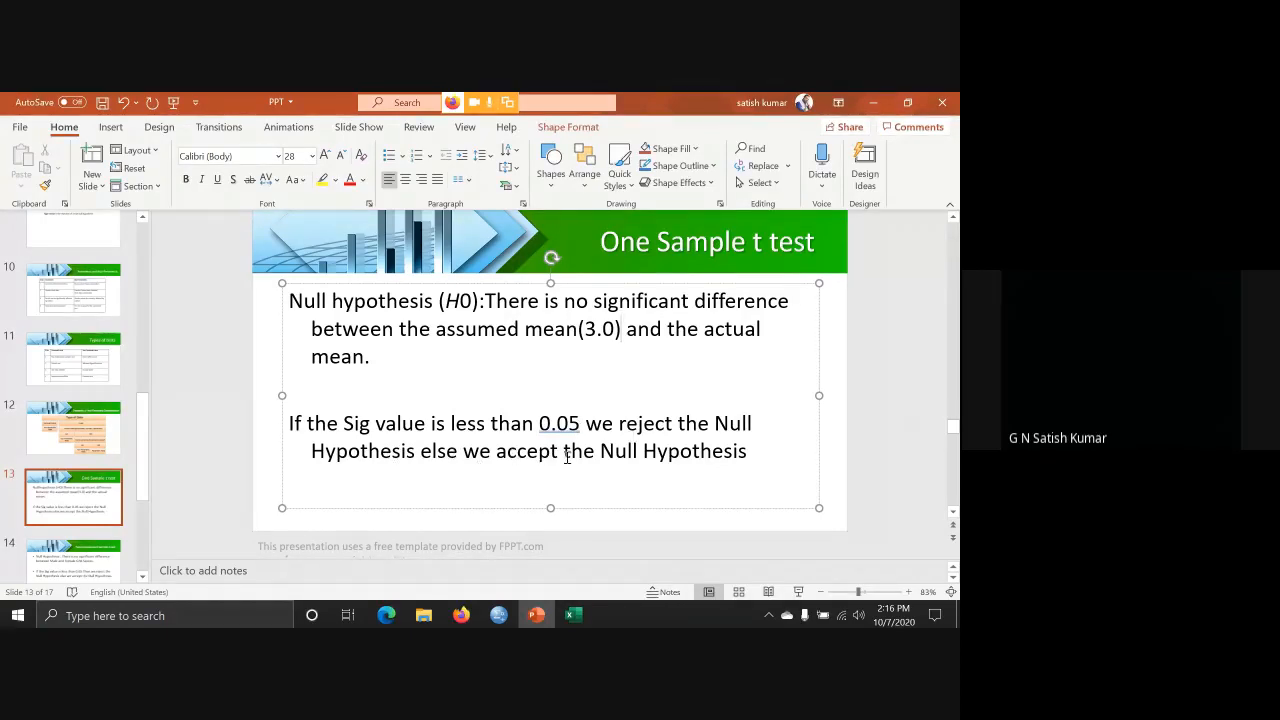
mouse_move(498, 615)
click(557, 588)
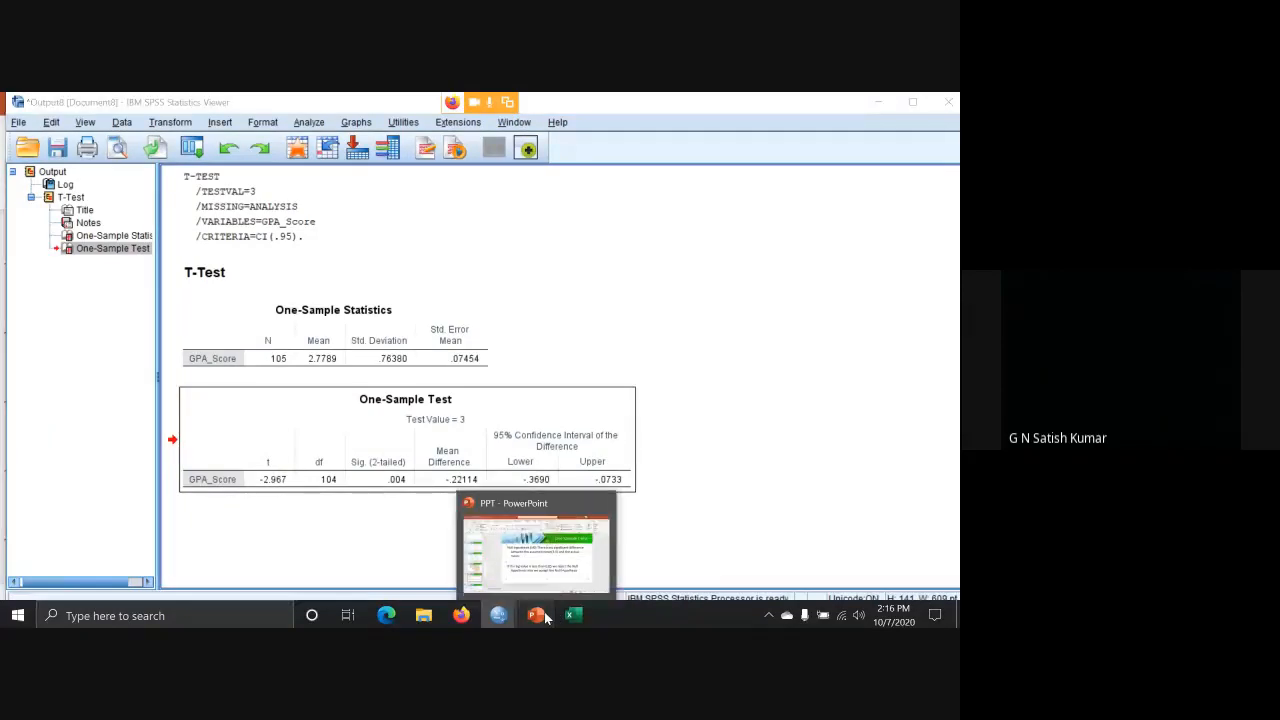
click(516, 569)
scroll(581, 245, down, 3)
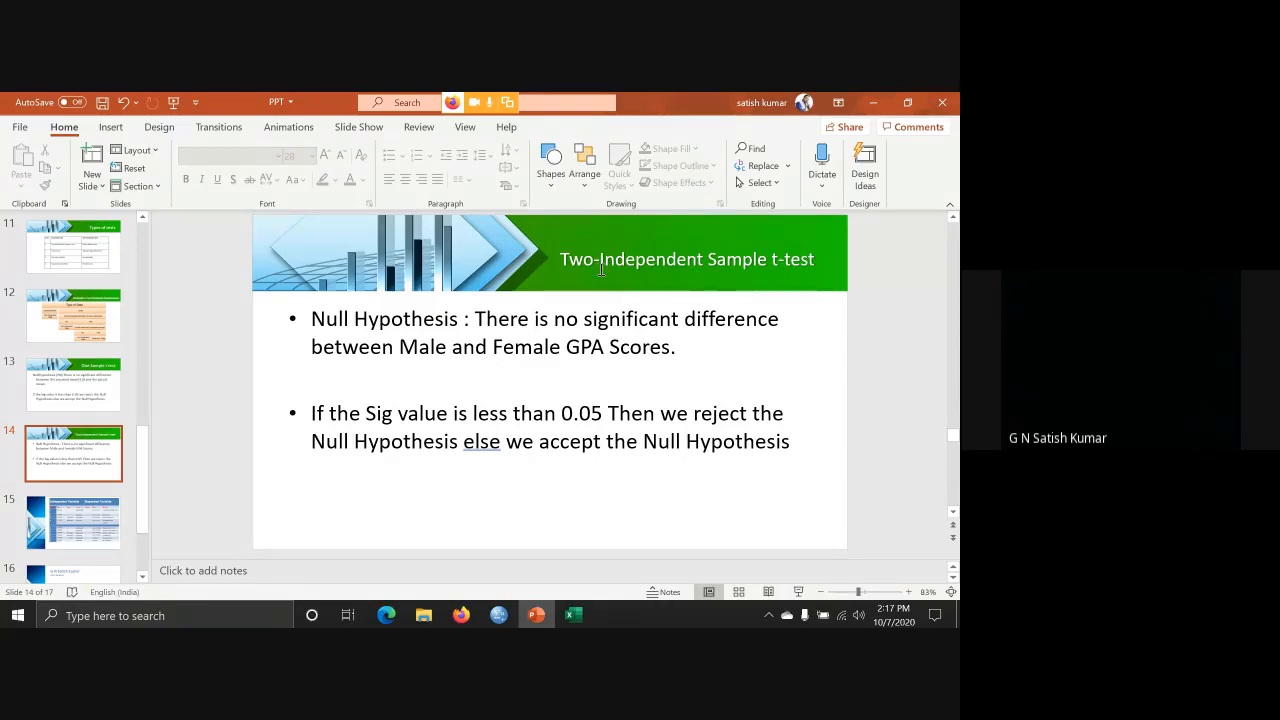
Switch to the Grades.sav data editor in SPSS and save the dataset.
mouse_move(502, 617)
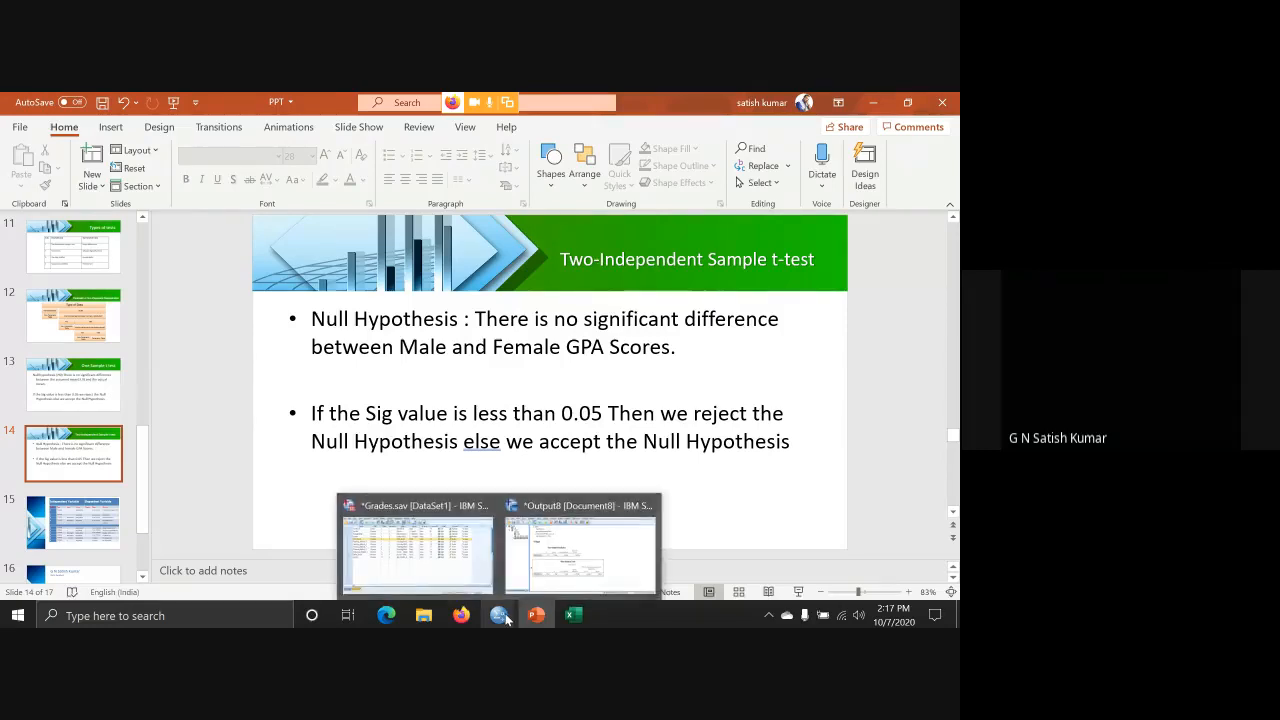
click(457, 577)
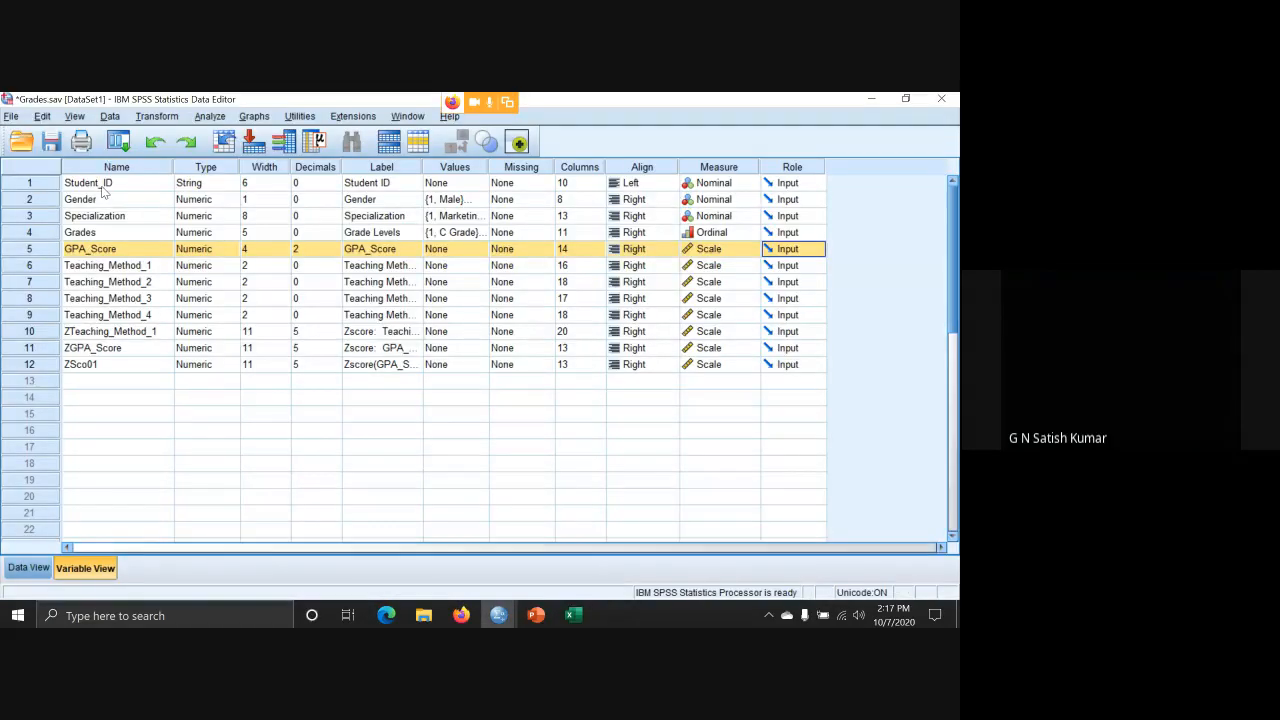
click(51, 142)
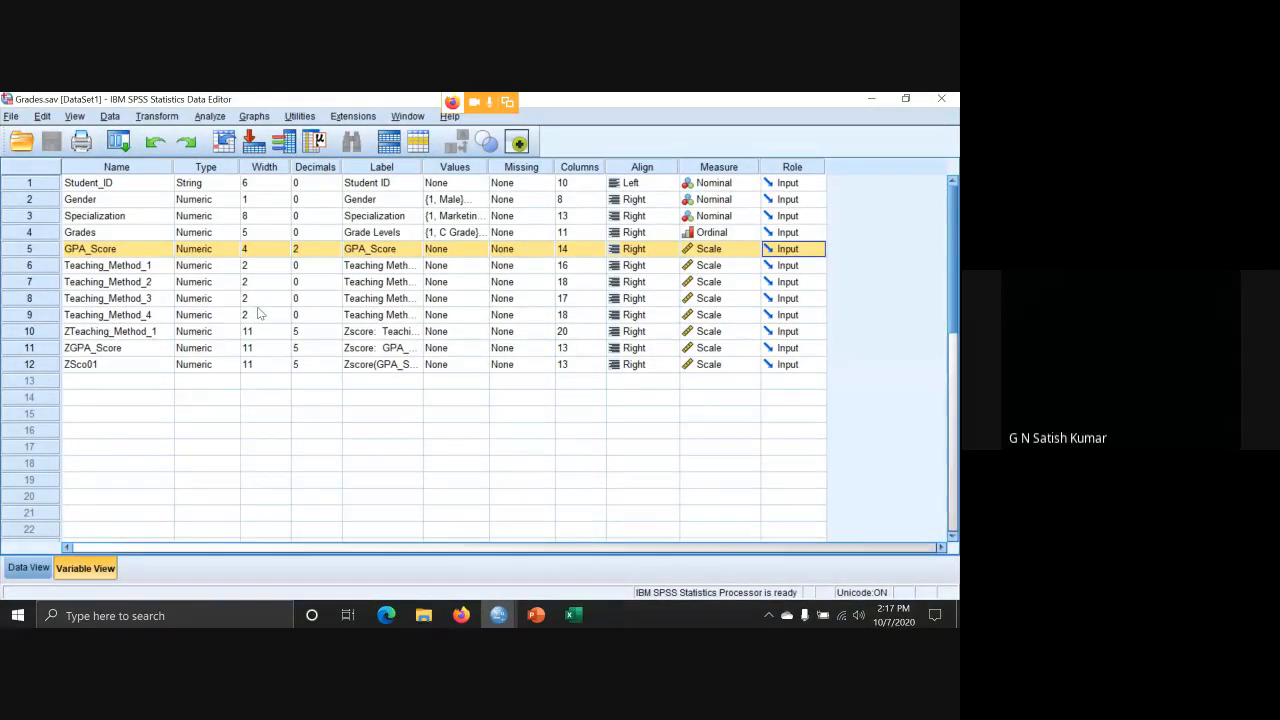
Examine the Gender and GPA_Score variables as grouping and test variables, and reread the Two-Independent Sample t-test slide in PowerPoint.
click(51, 200)
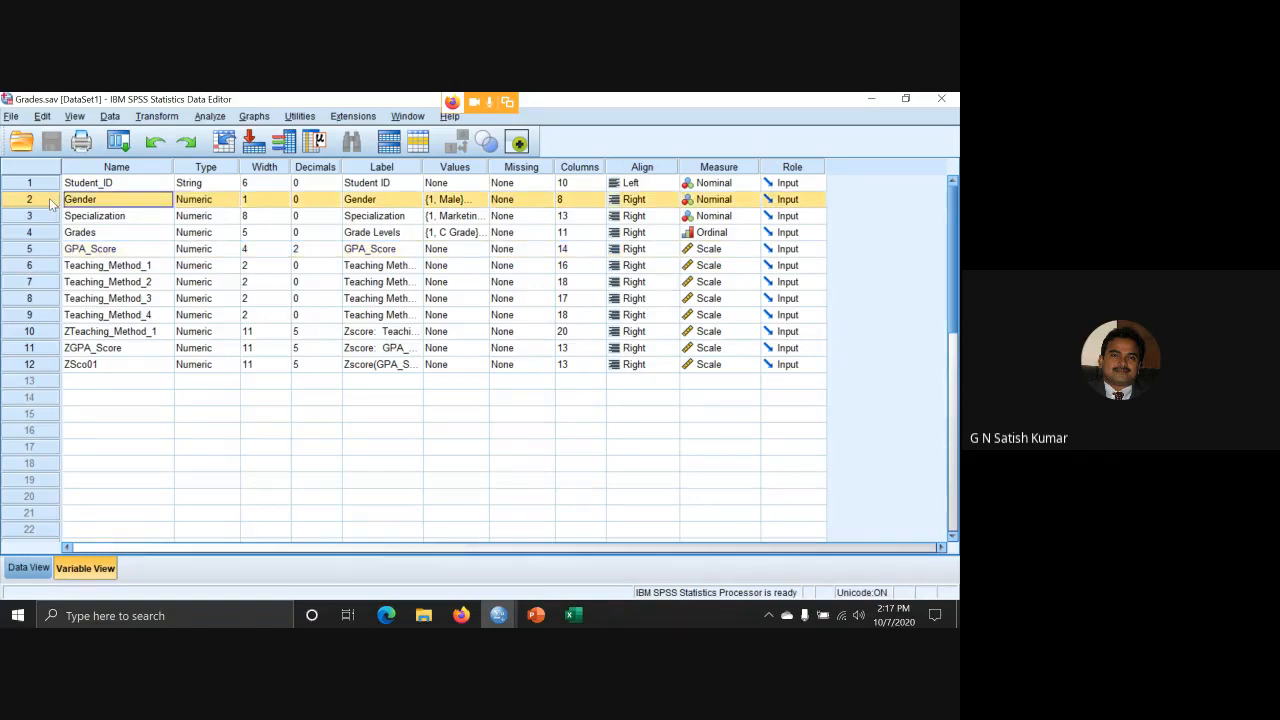
click(46, 251)
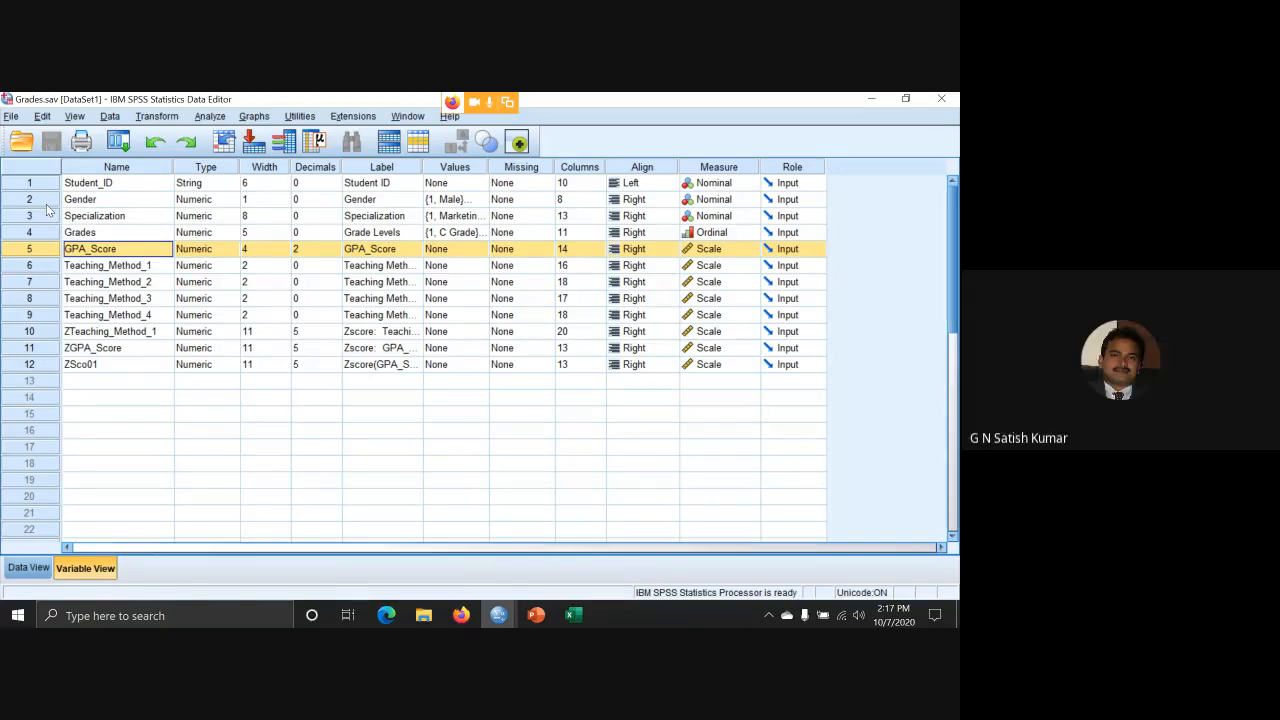
click(46, 205)
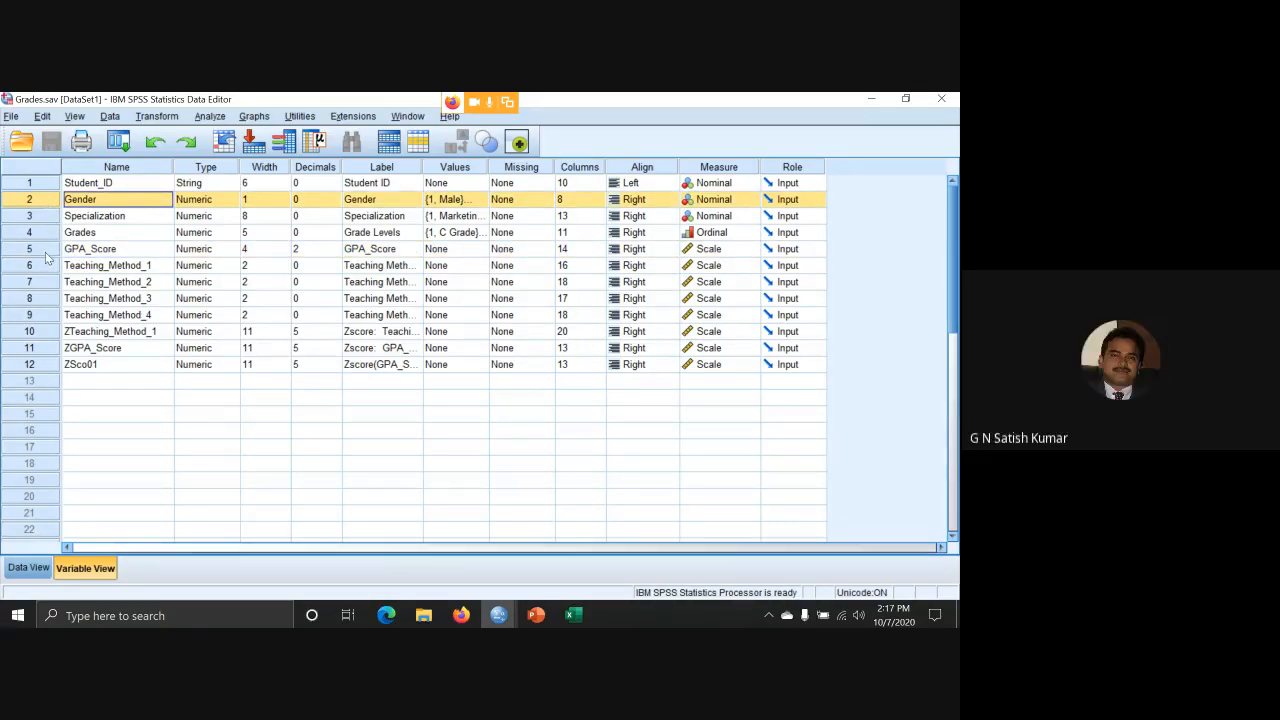
click(46, 252)
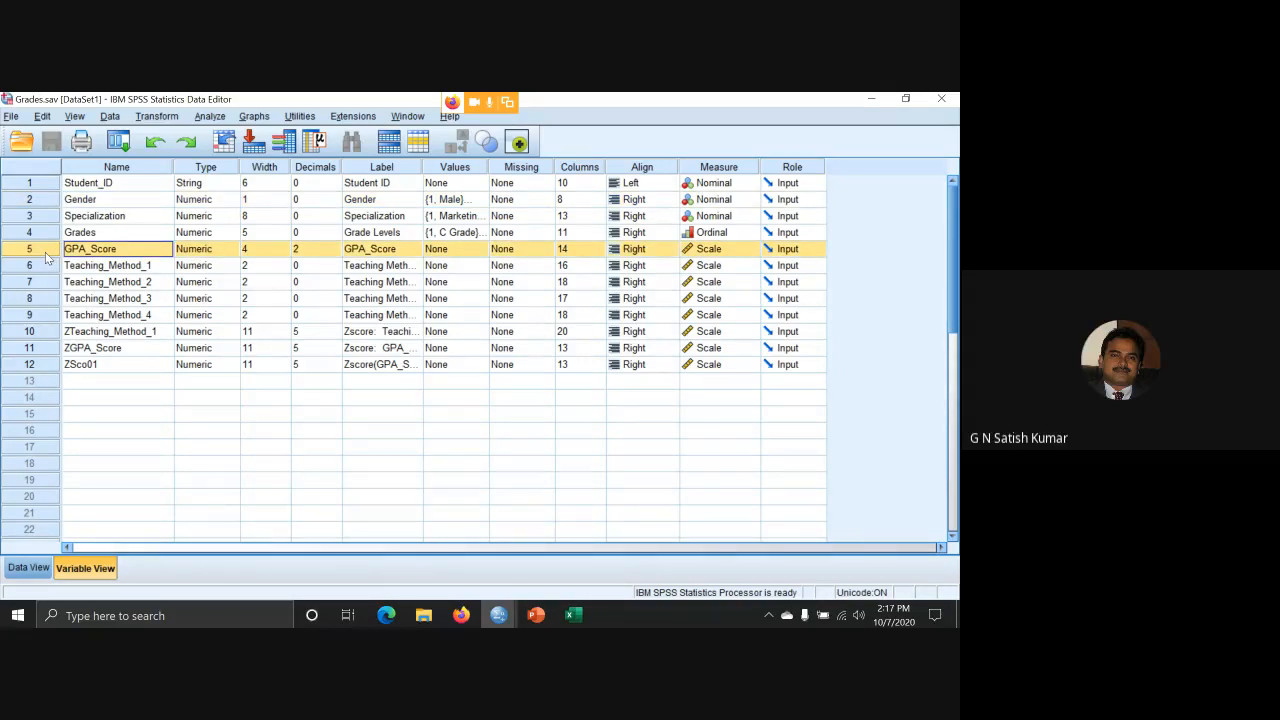
click(51, 205)
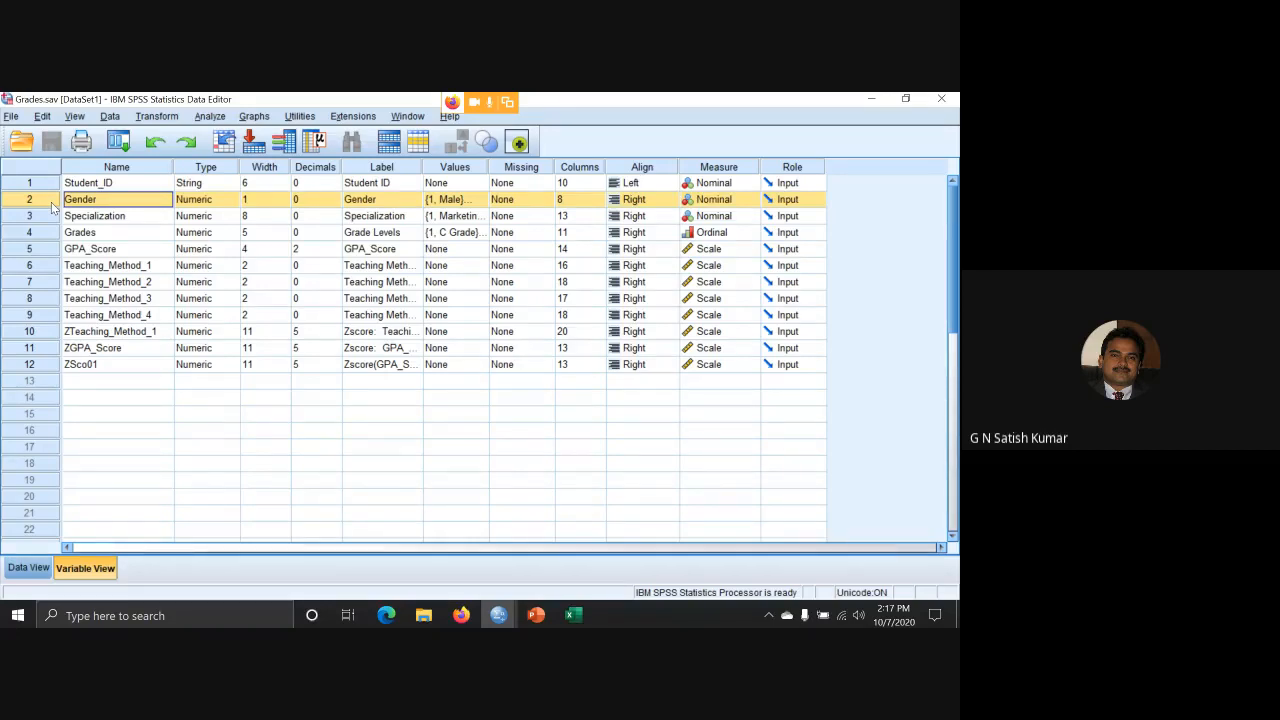
click(44, 254)
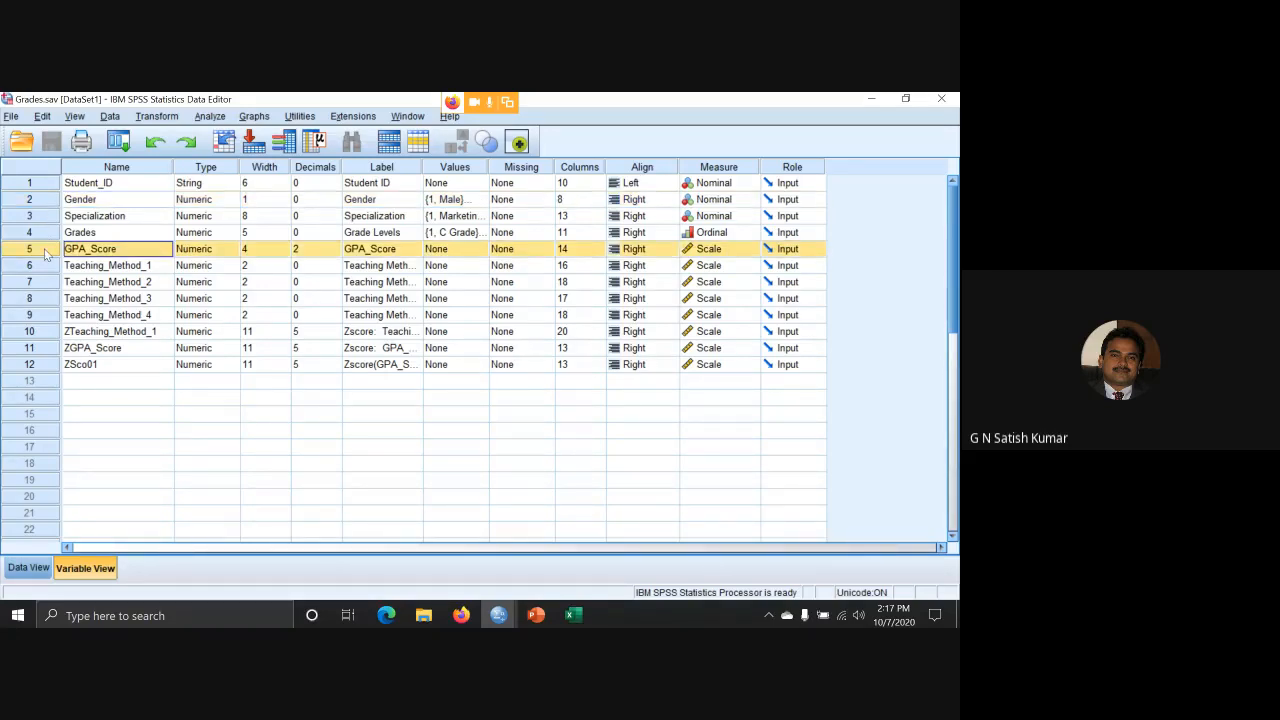
click(536, 615)
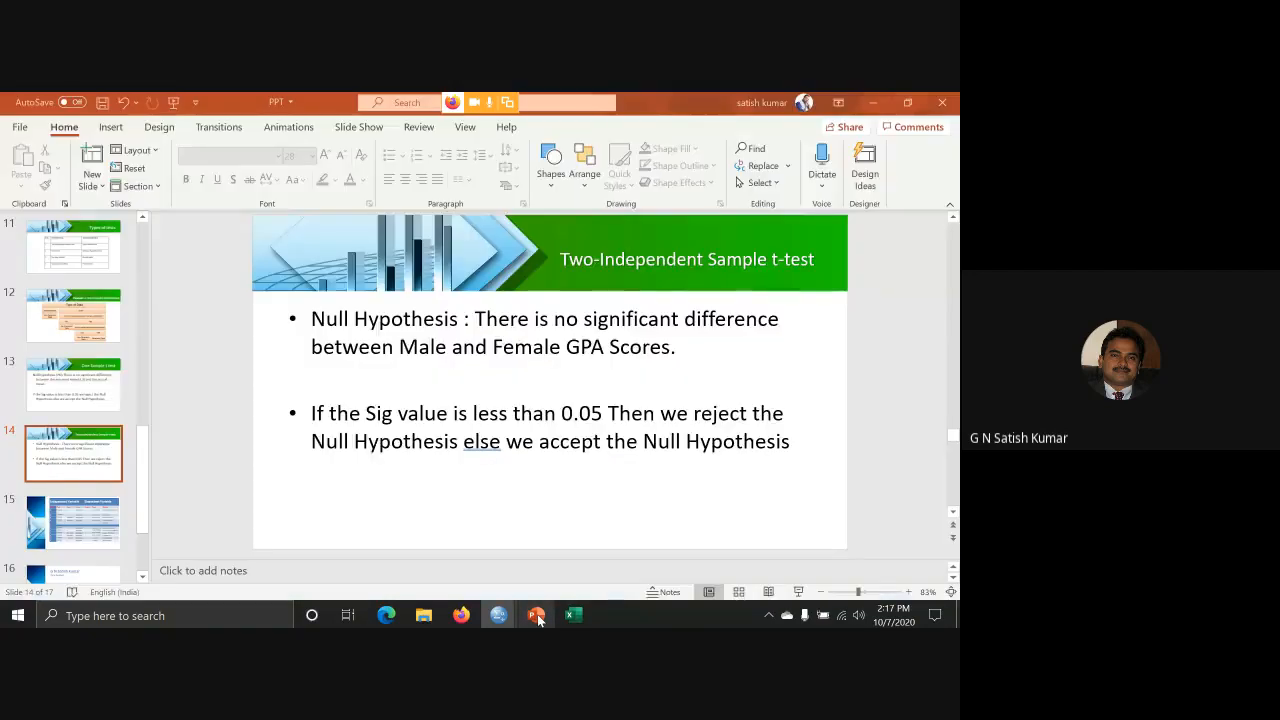
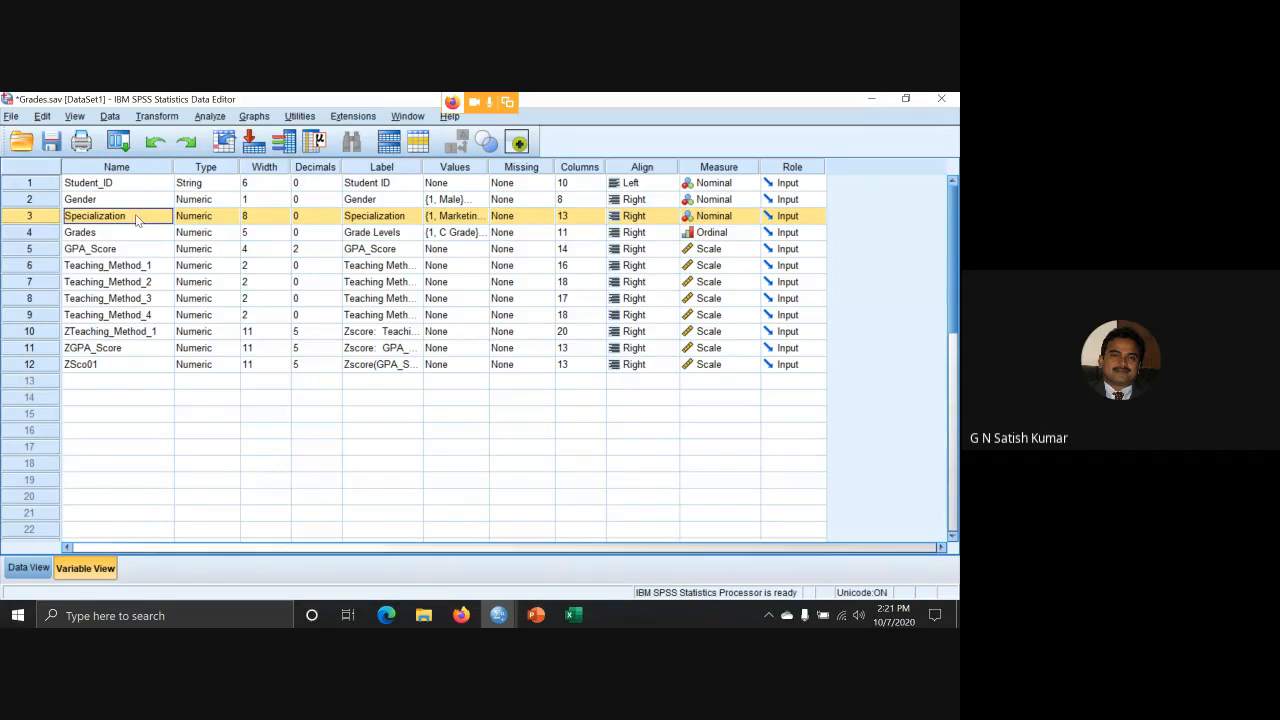
Examine the GPA_Score and Specialization variable definitions in the Grades.sav variable list.
click(48, 255)
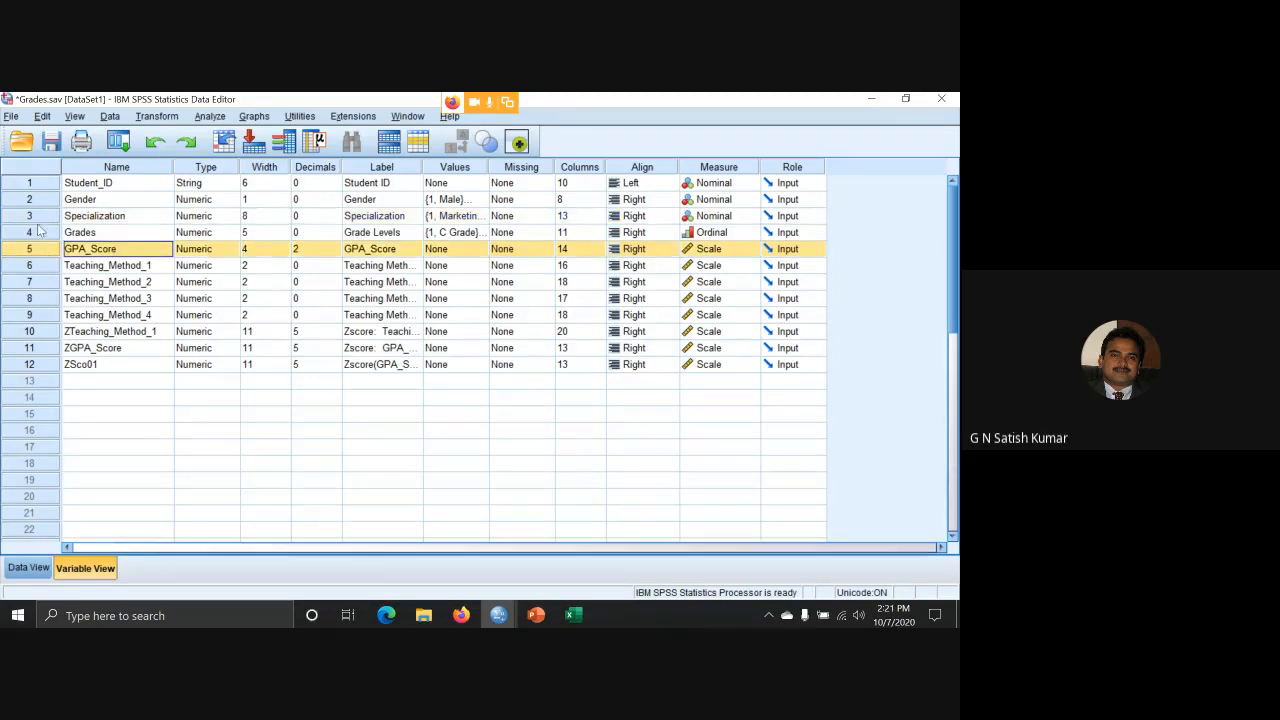
click(38, 218)
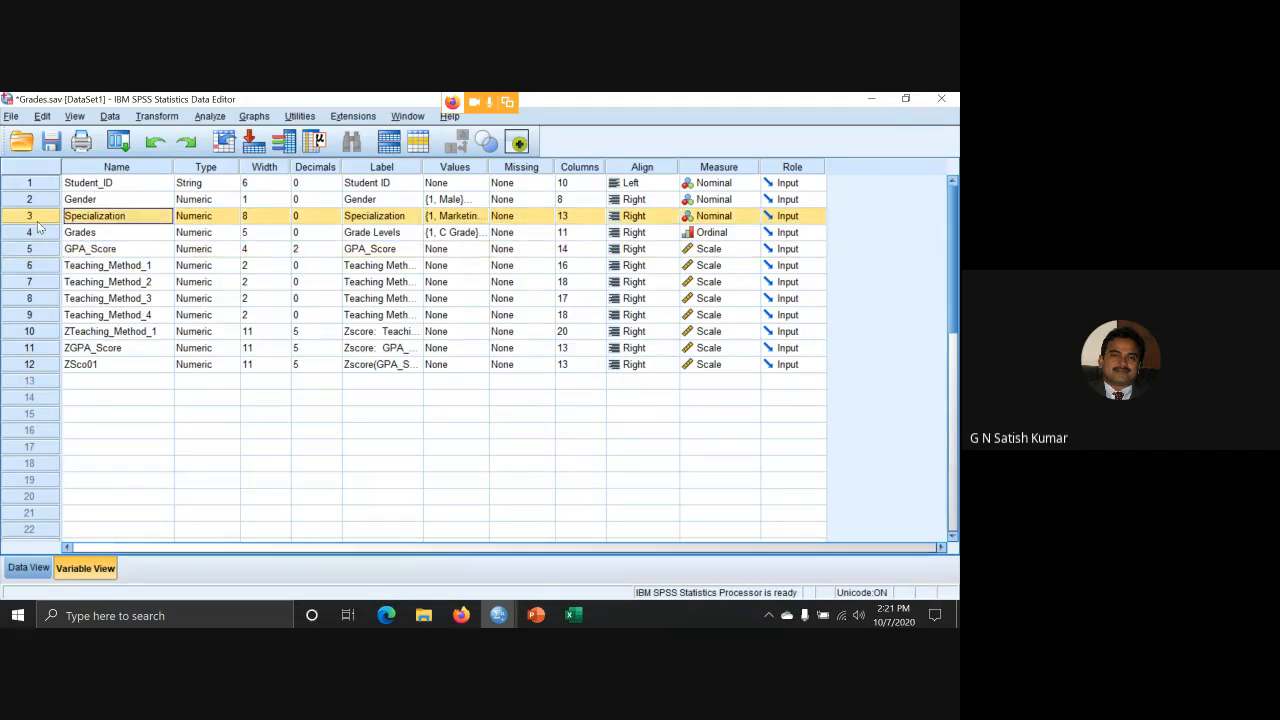
Inspect the value labels defined for the Specialization variable, checking the Finance and HR entries.
click(481, 218)
click(482, 217)
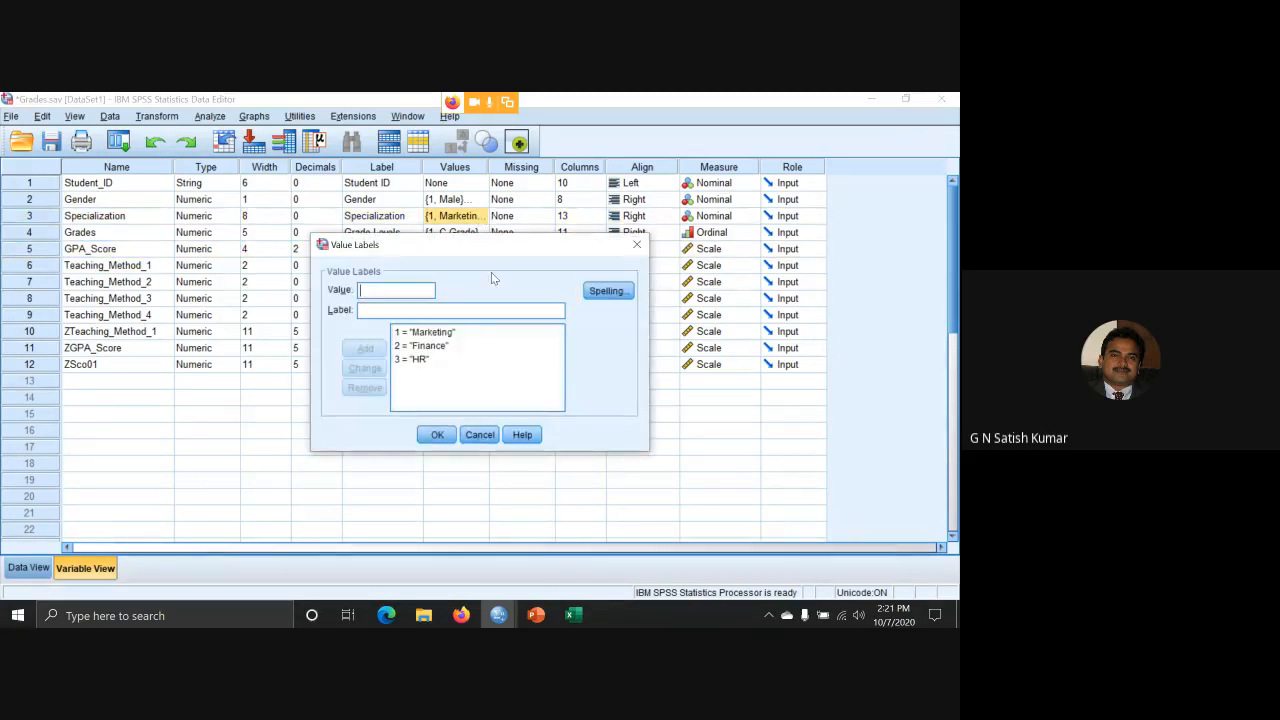
click(471, 345)
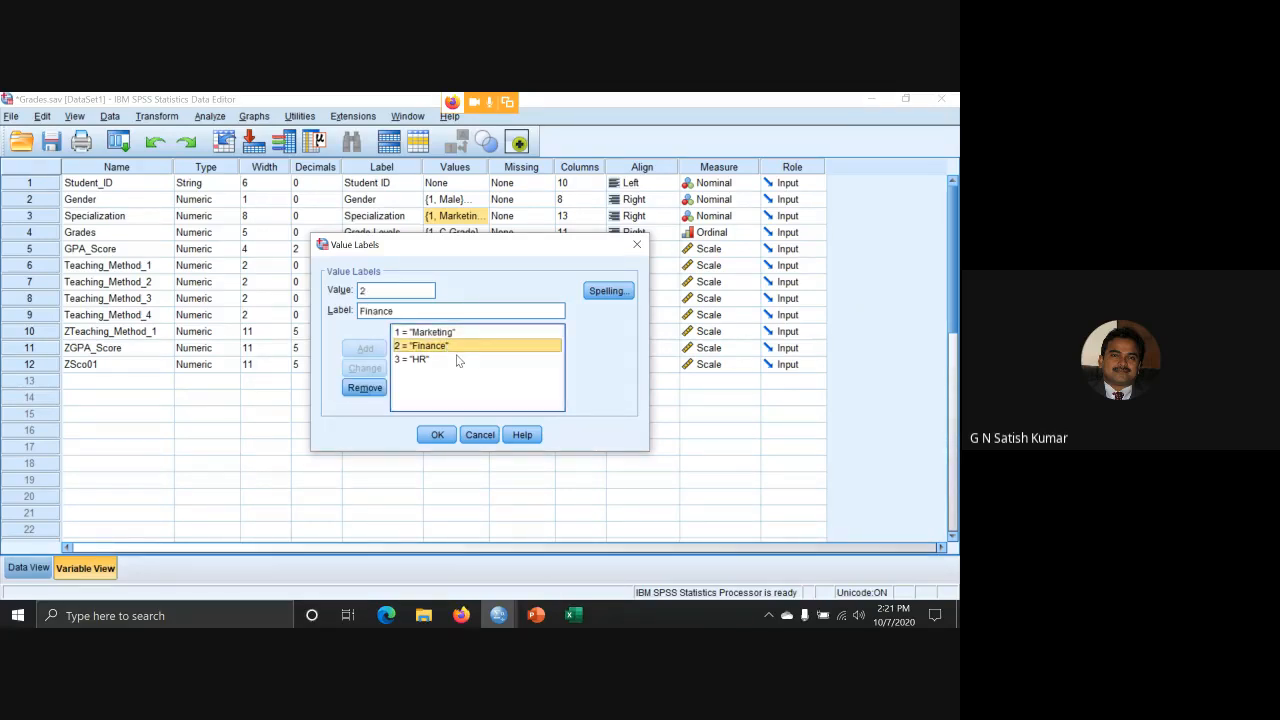
click(457, 360)
click(436, 434)
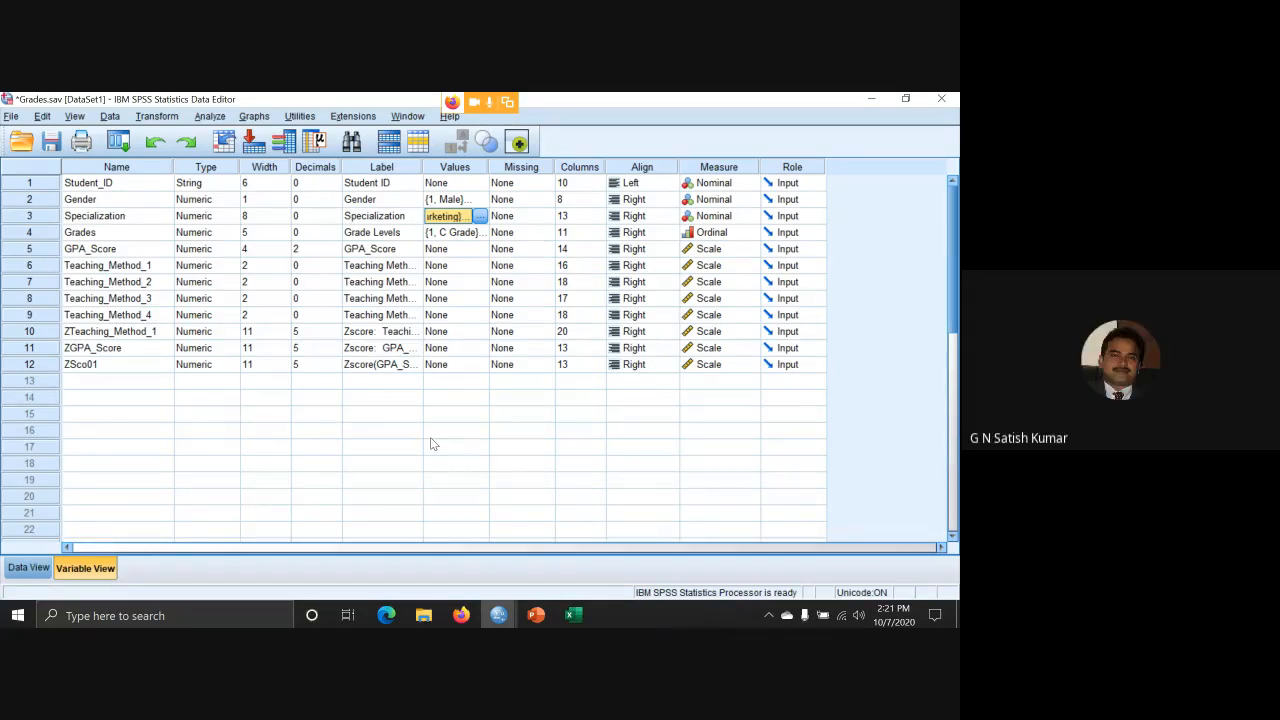
Compare the Gender, GPA_Score and Specialization variable rows, and review the Specialization value labels again.
click(40, 201)
click(31, 249)
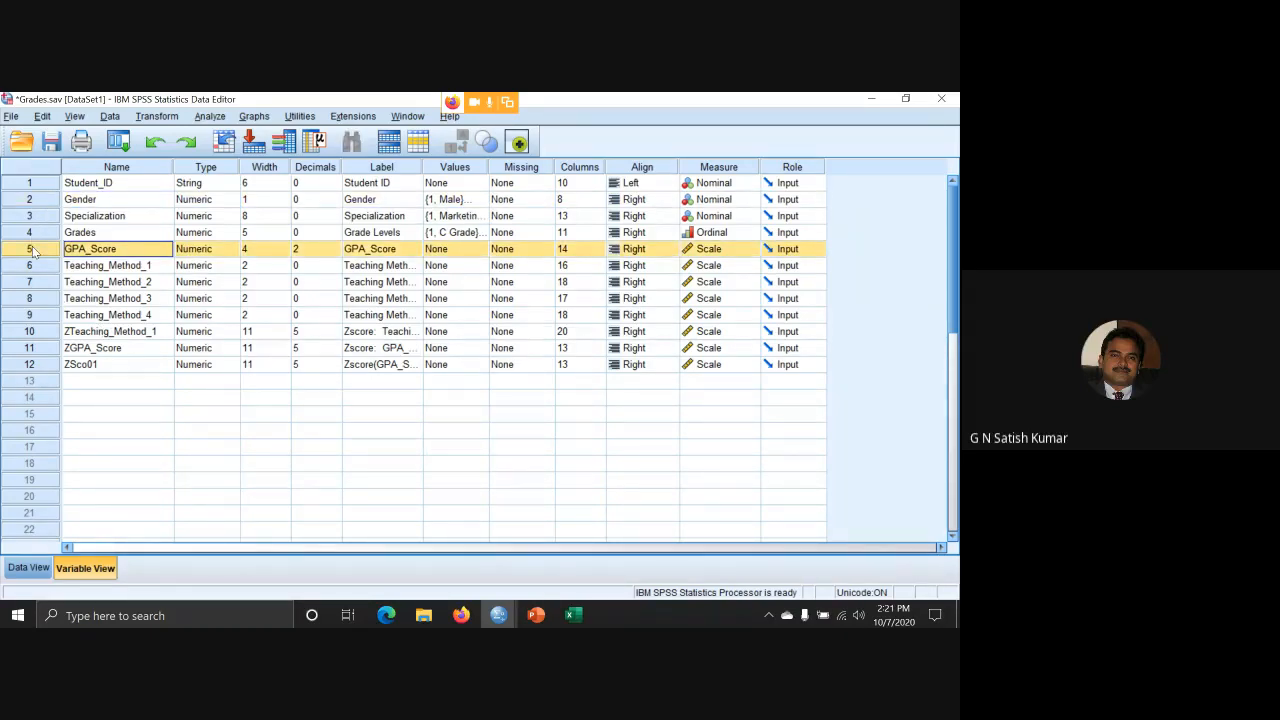
click(40, 219)
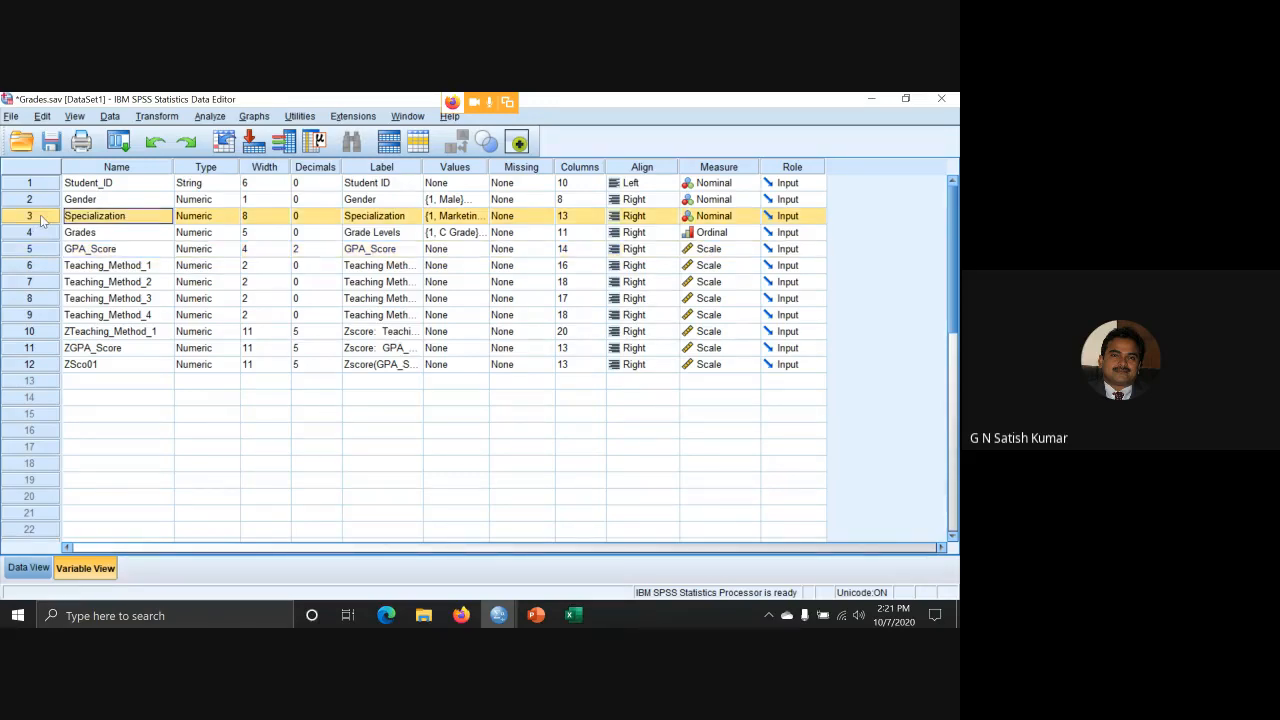
click(44, 249)
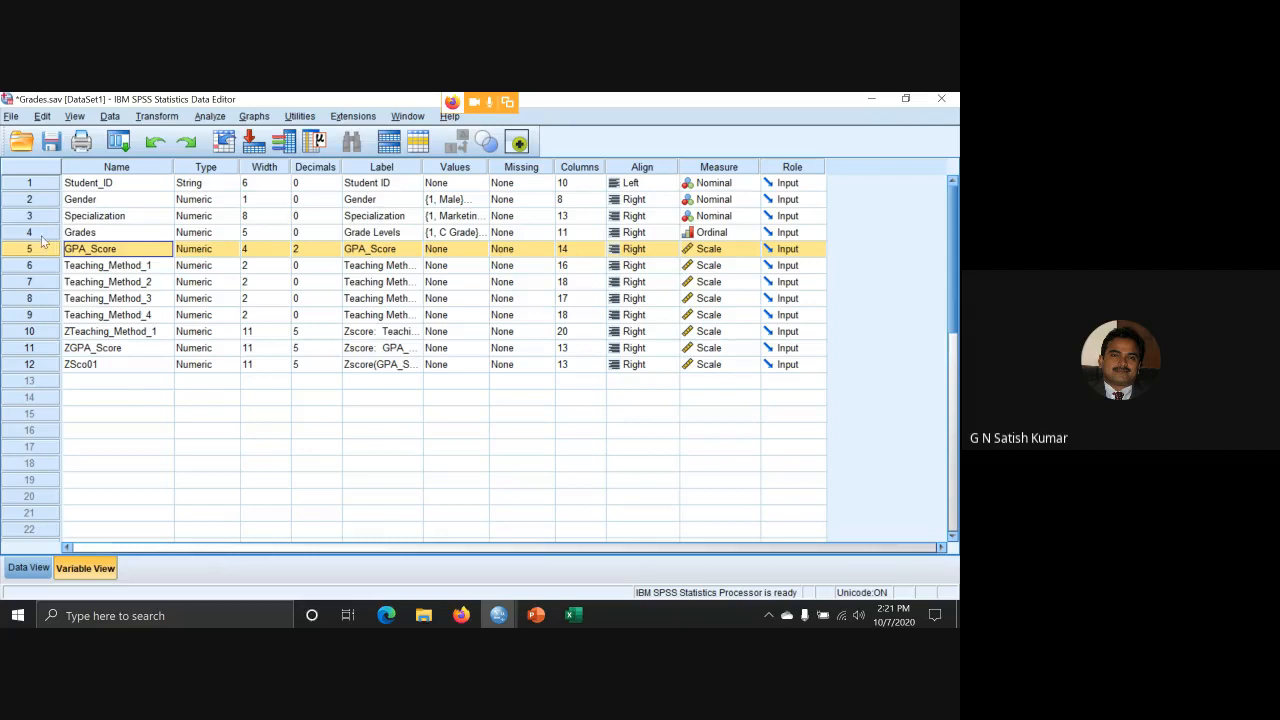
click(47, 220)
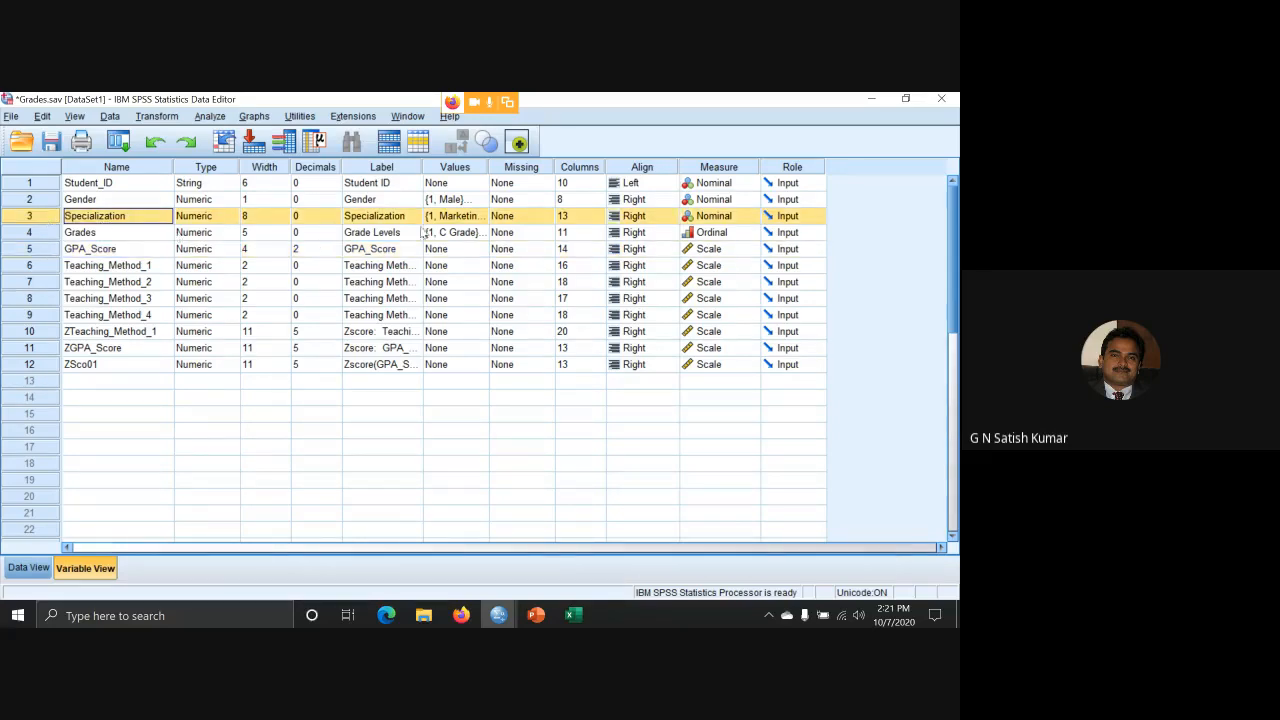
click(484, 218)
click(484, 217)
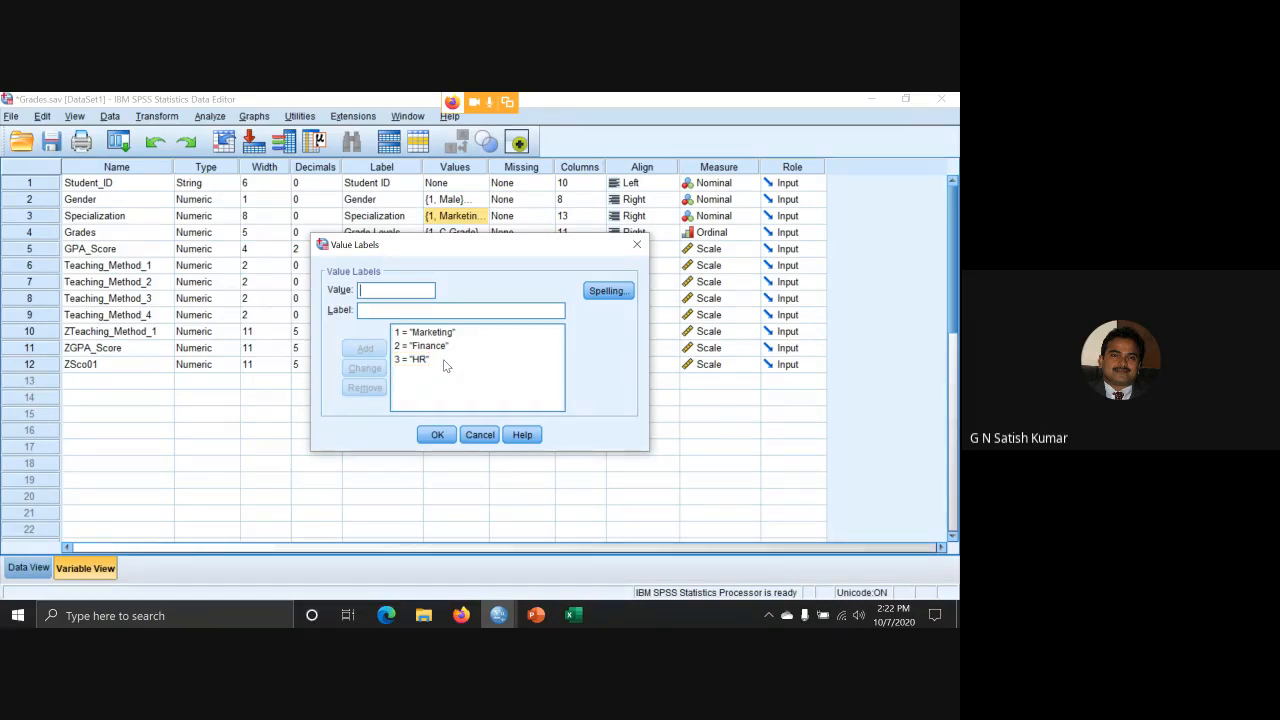
click(437, 435)
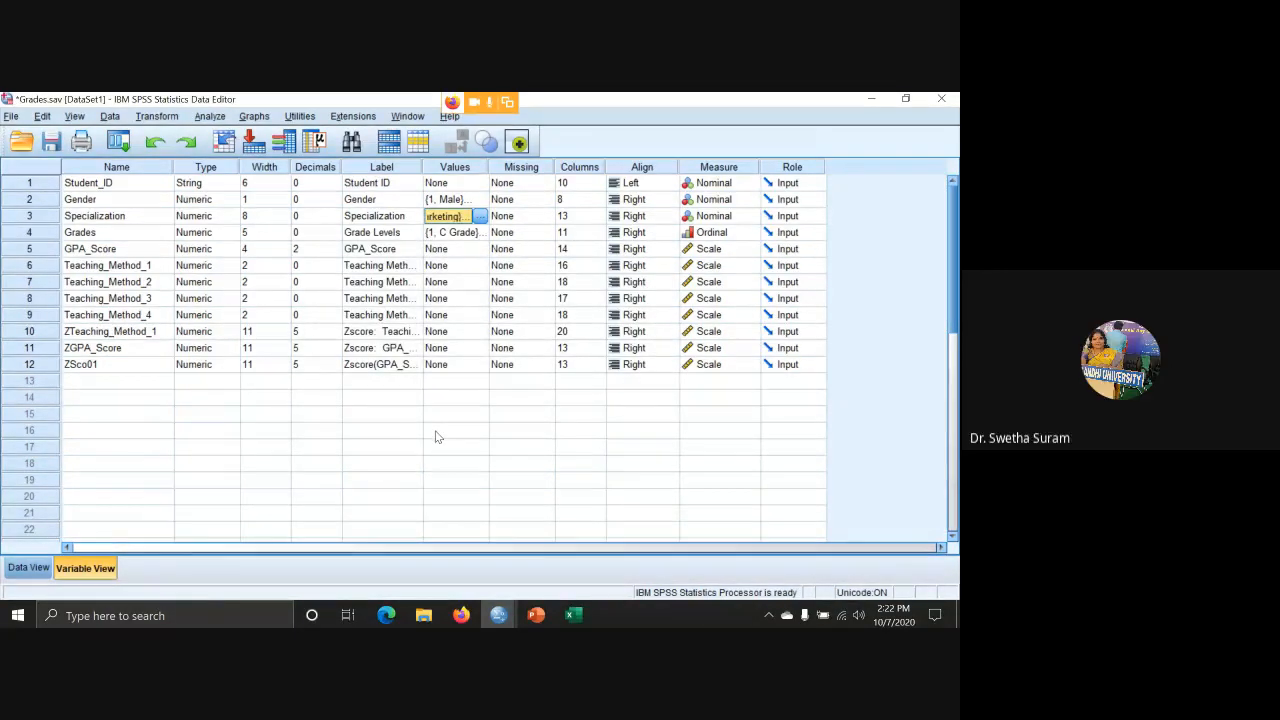
Examine the value labels of the Grades variable alongside the GPA_Score variable definition.
click(48, 234)
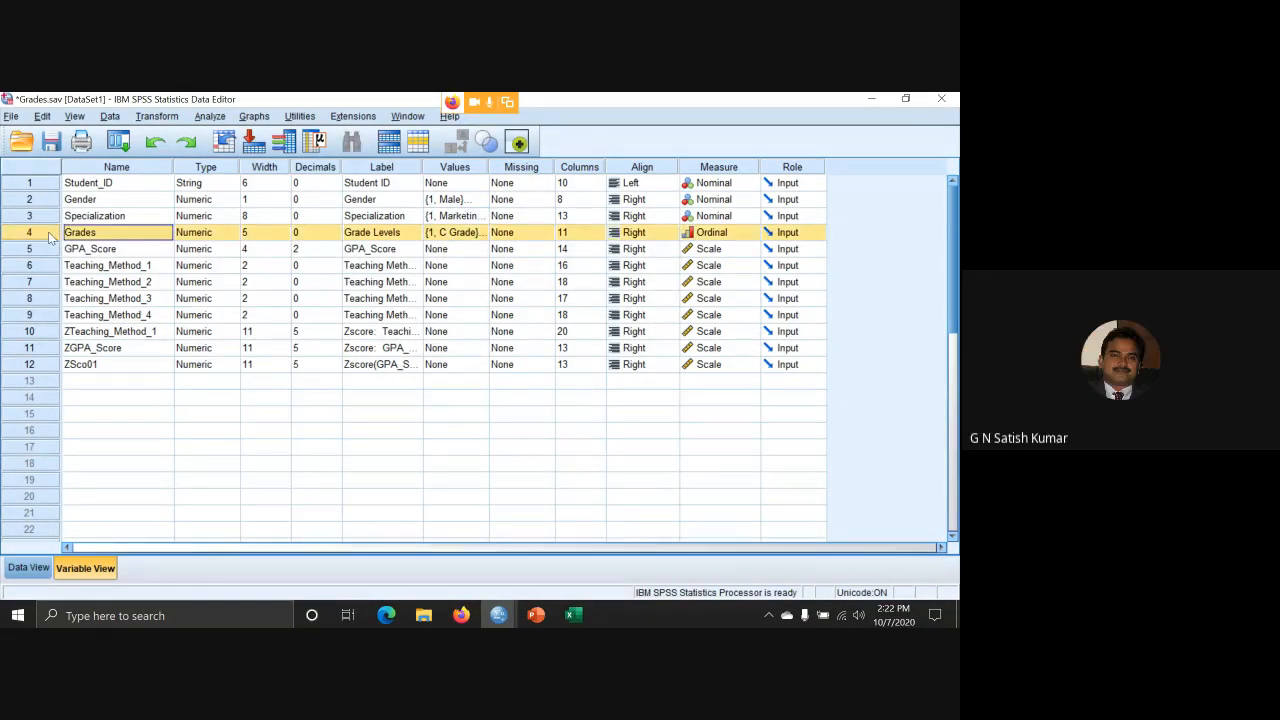
click(483, 232)
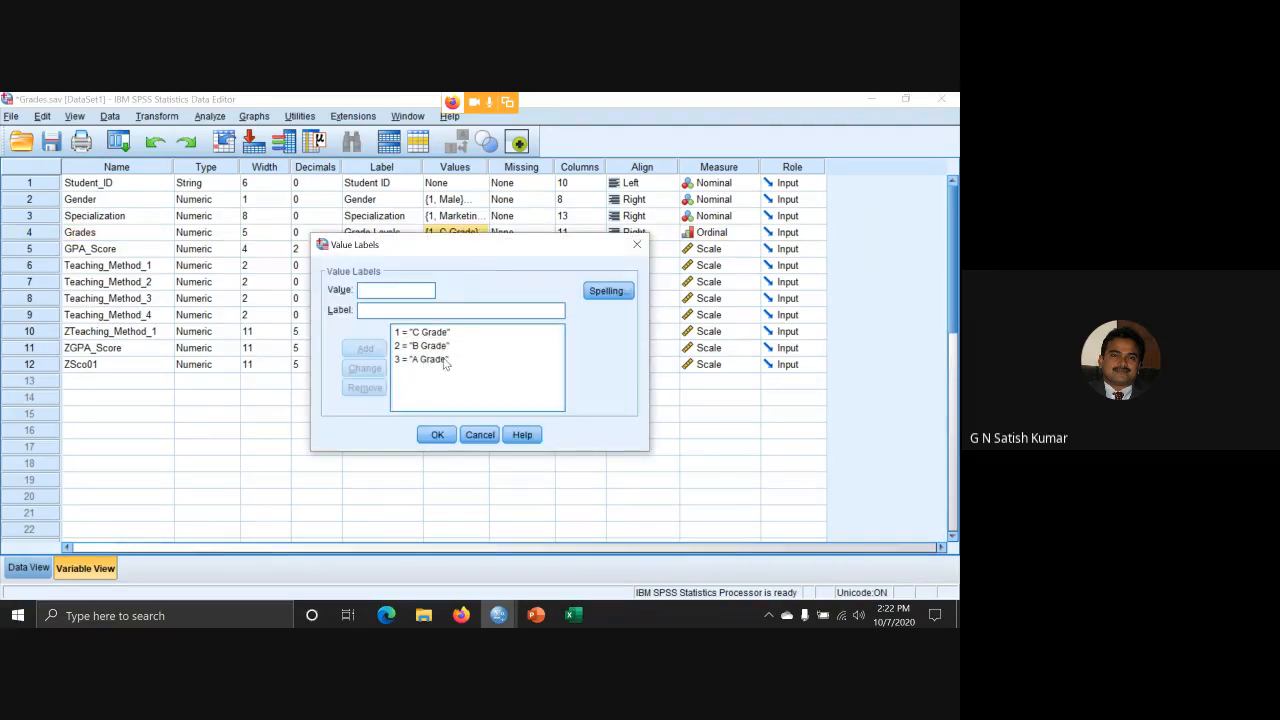
click(435, 435)
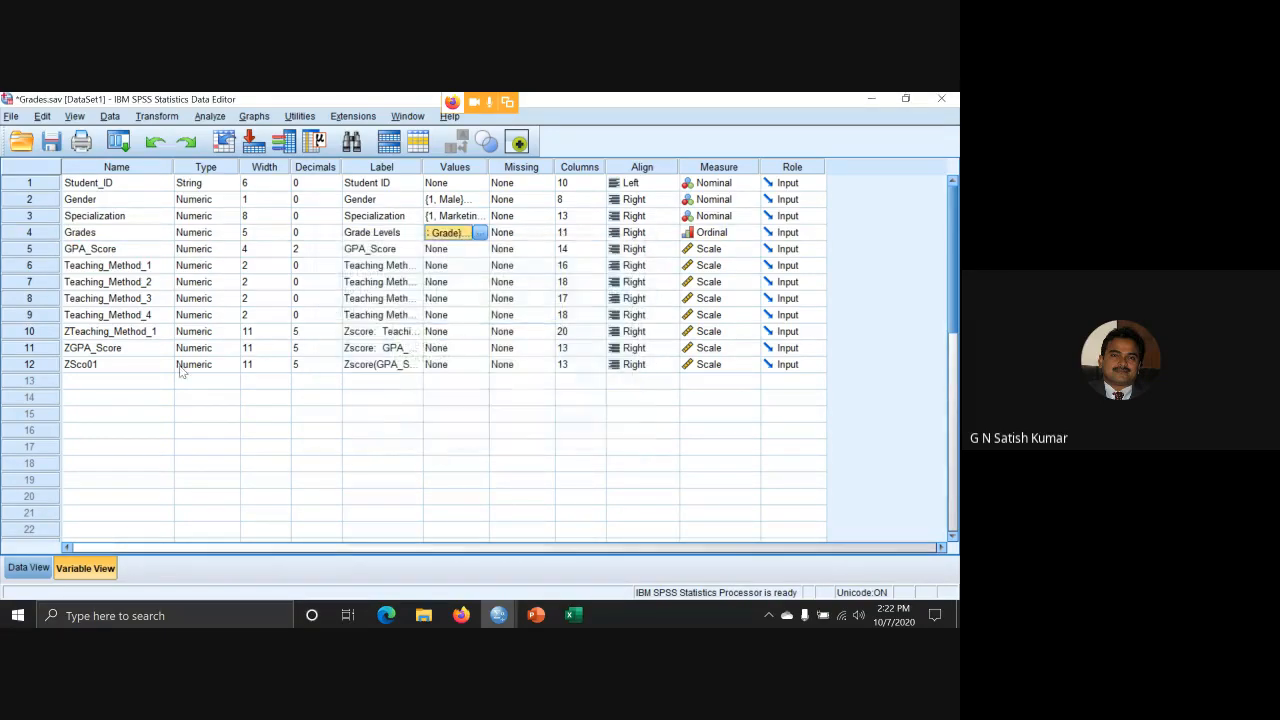
click(47, 254)
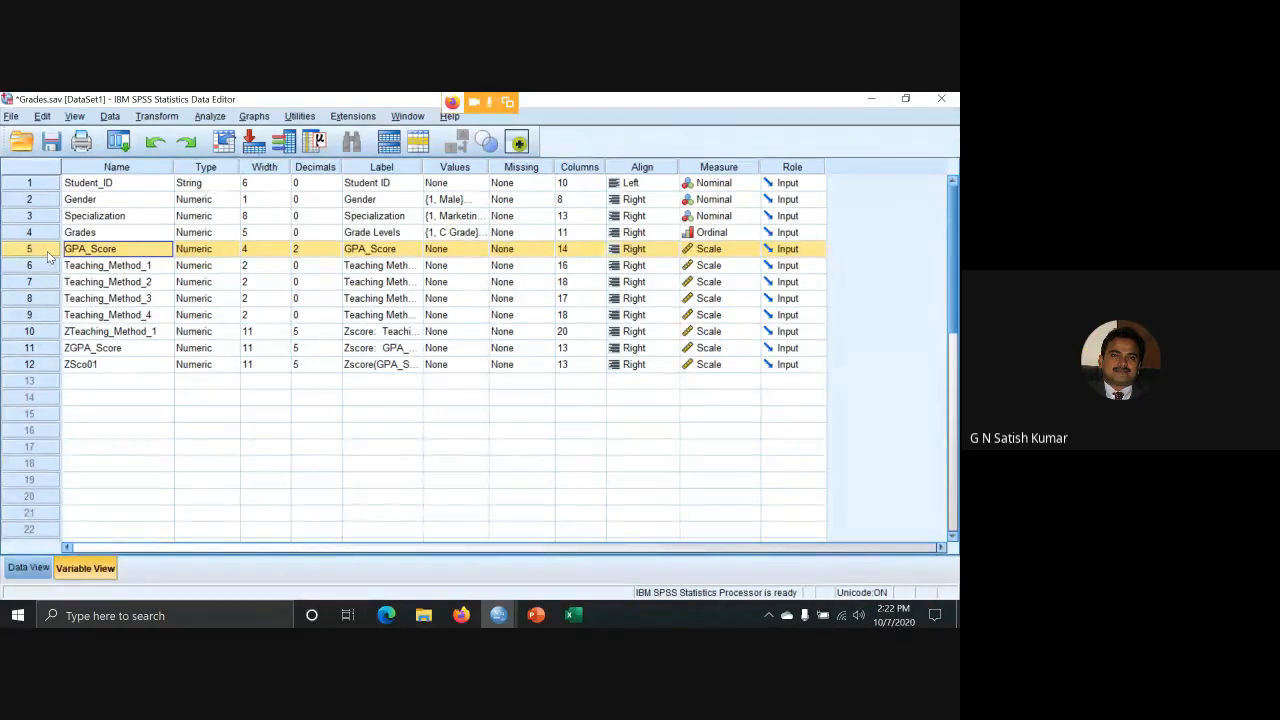
click(478, 232)
click(484, 233)
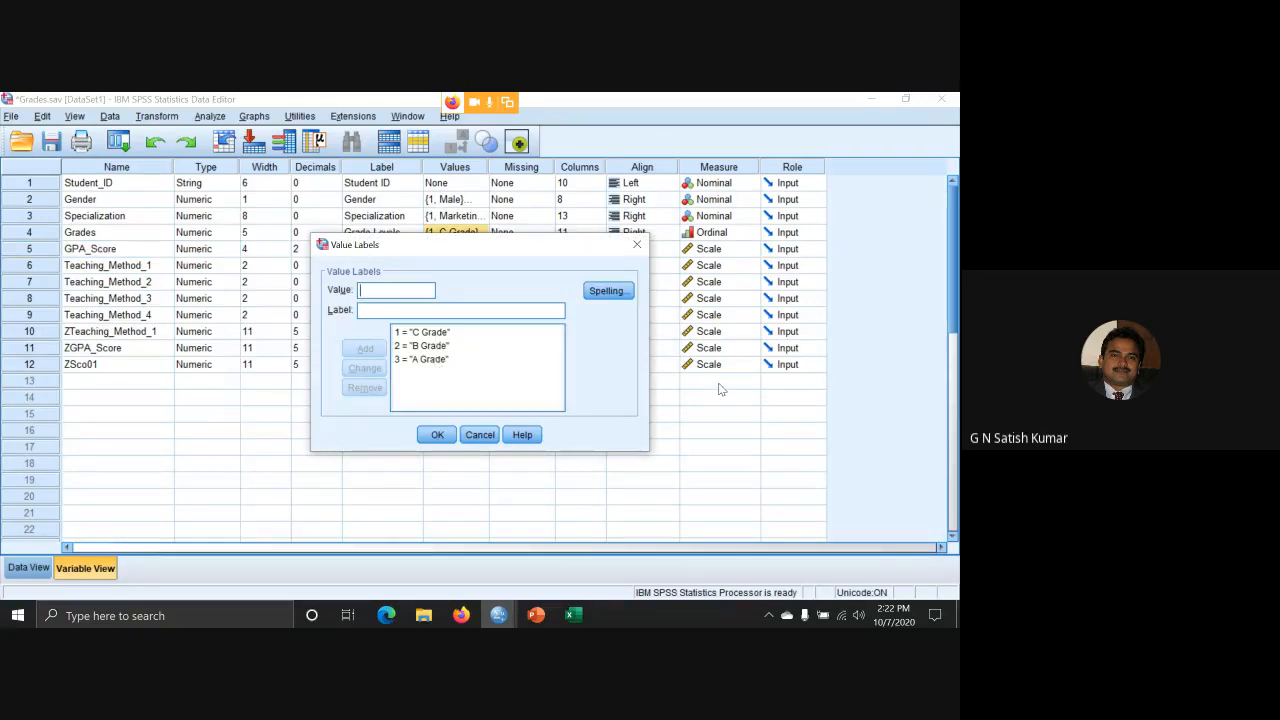
click(437, 434)
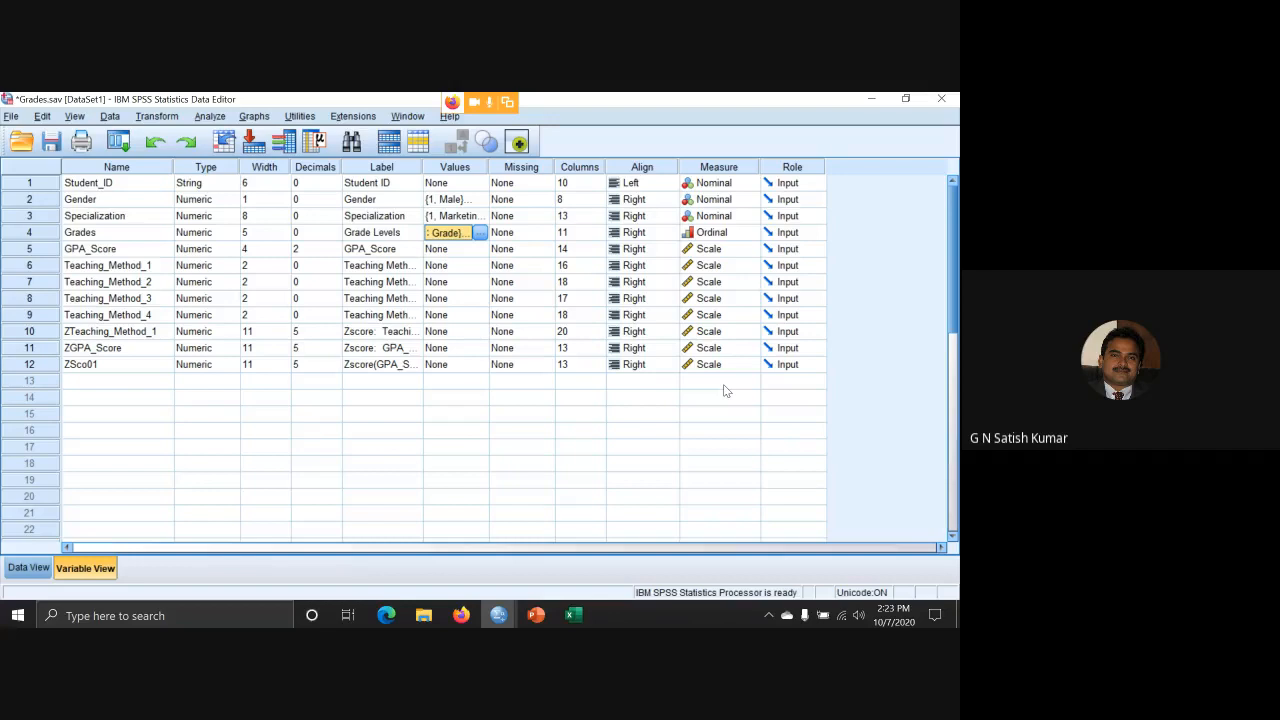
Check the value labels that code the two categories of the Gender variable.
click(140, 202)
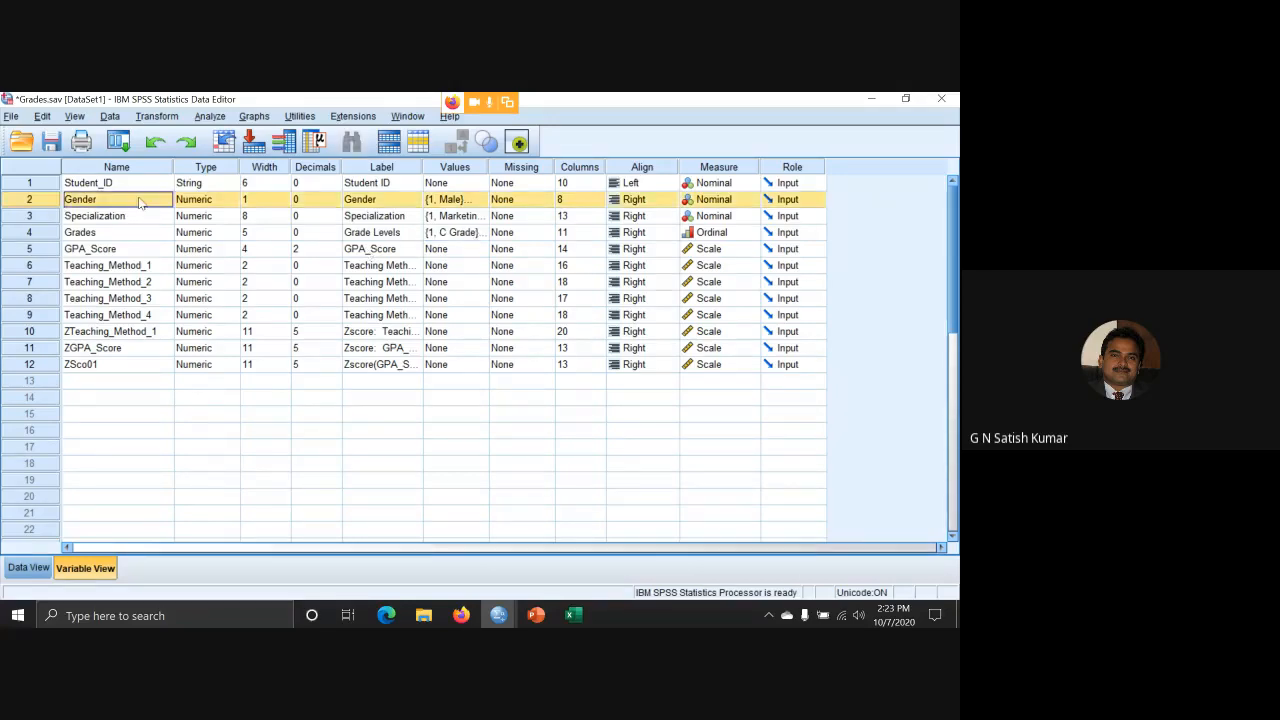
click(476, 201)
click(481, 201)
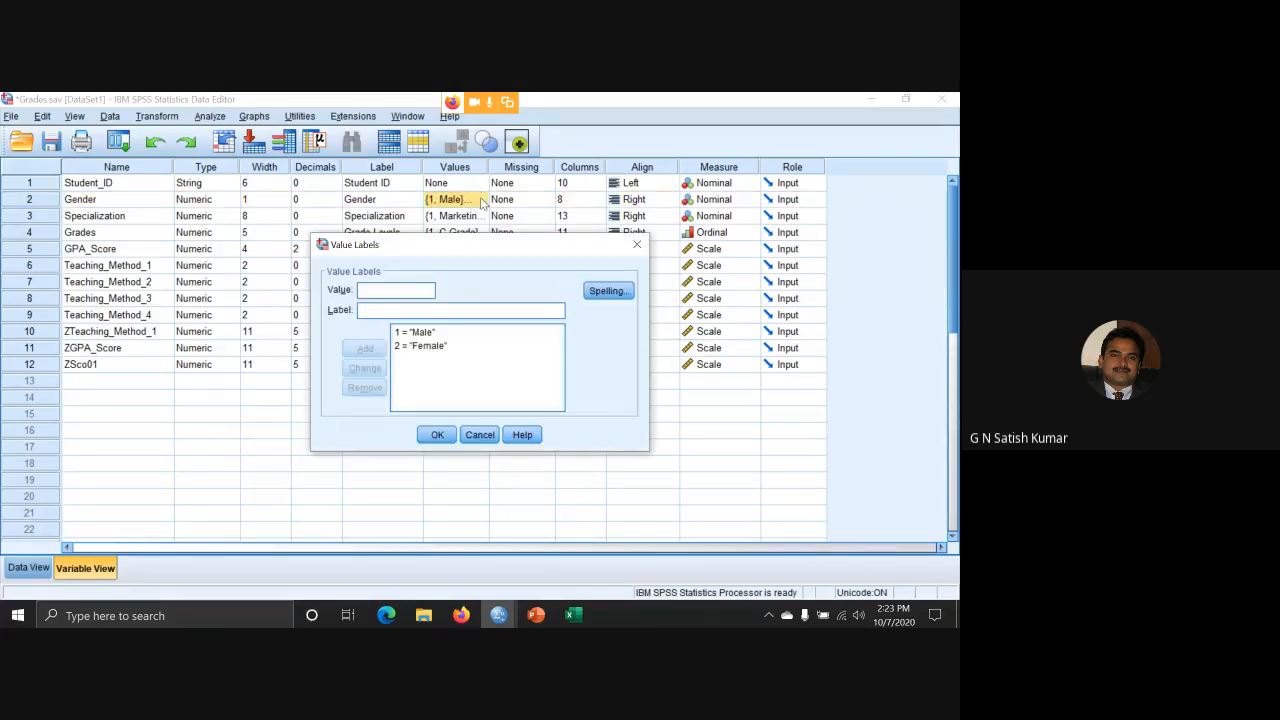
click(437, 434)
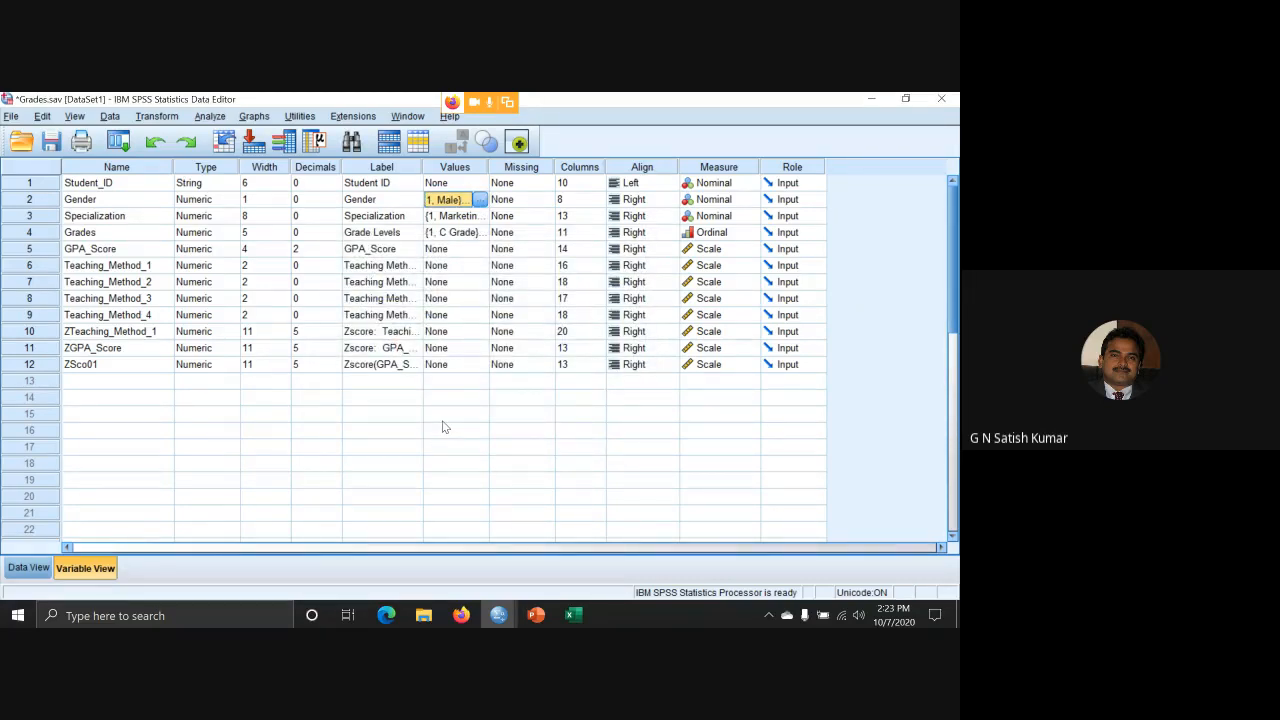
Switch to PowerPoint and reread the null hypothesis on the Two-Independent Sample t-test slide.
click(535, 617)
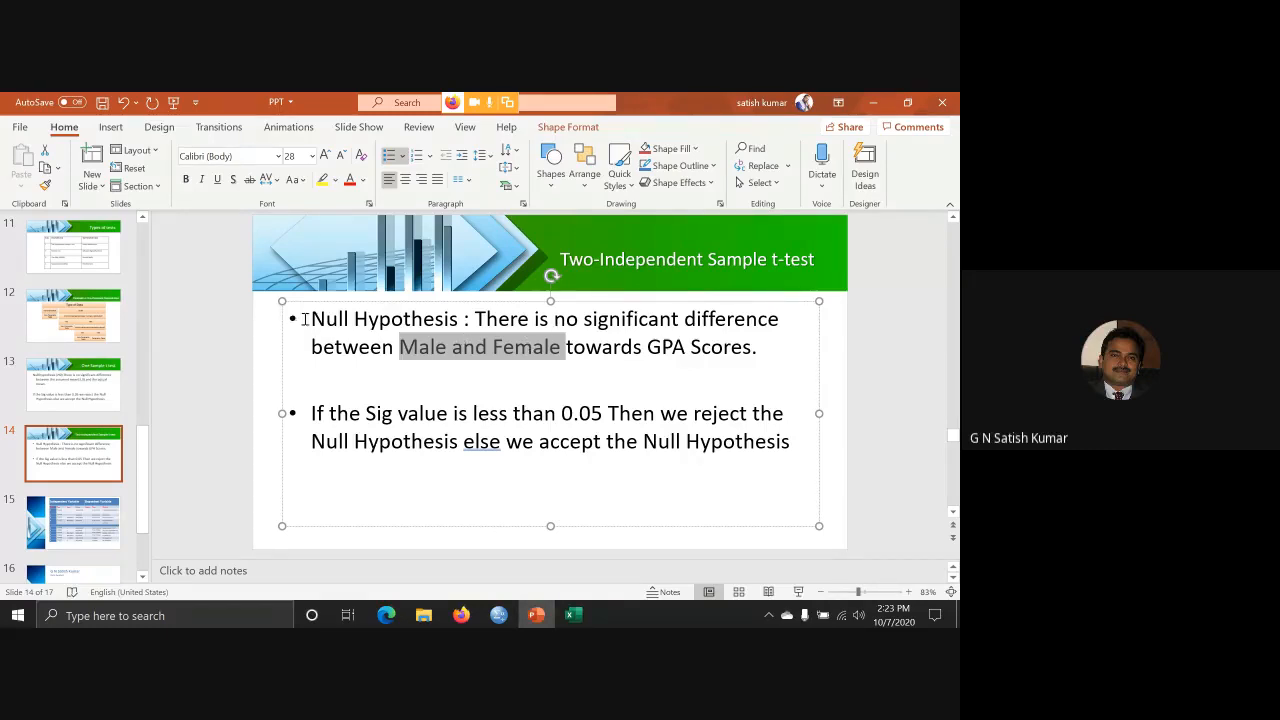
drag(310, 320, 760, 347)
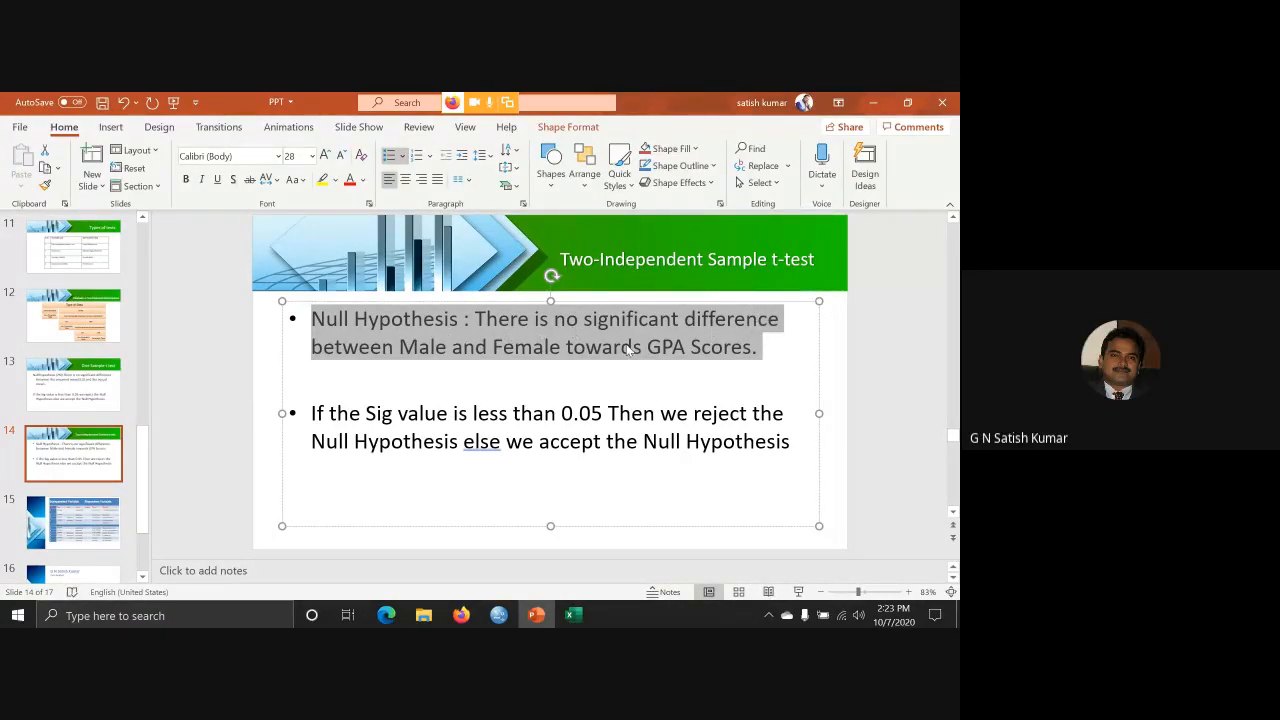
click(685, 364)
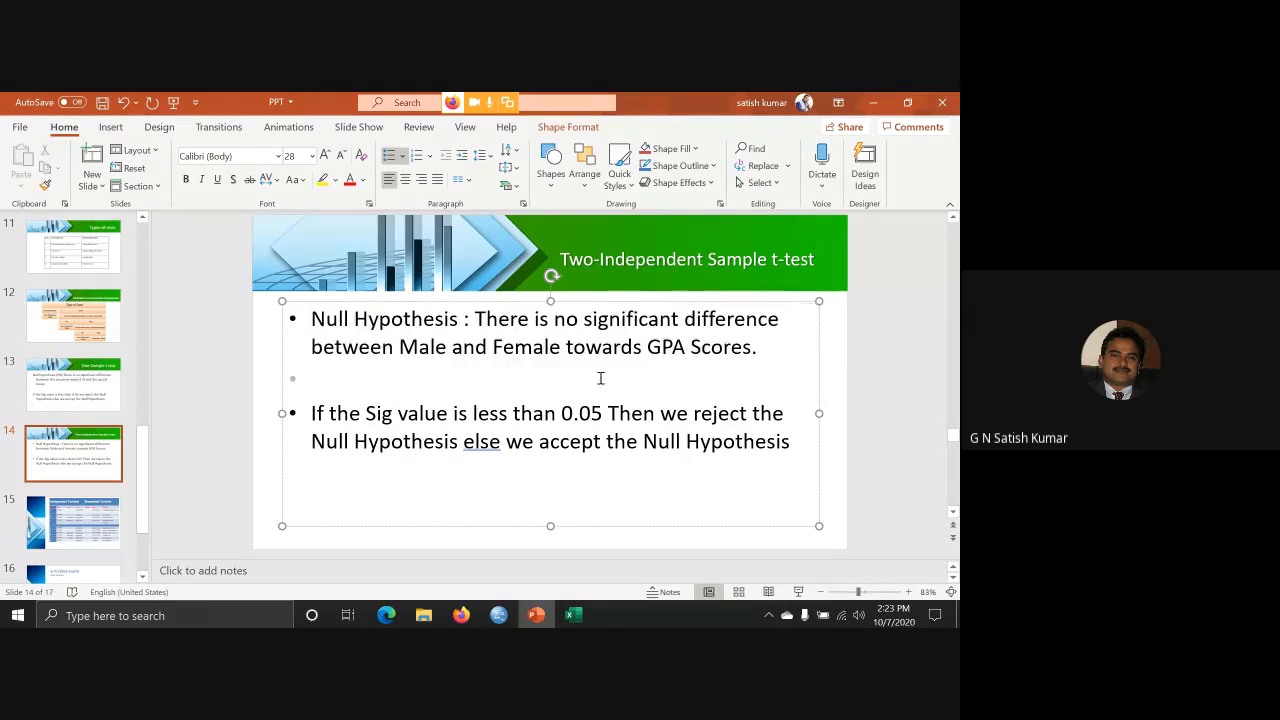
Switch to the SPSS output viewer and close Output8 without saving its contents.
mouse_move(498, 613)
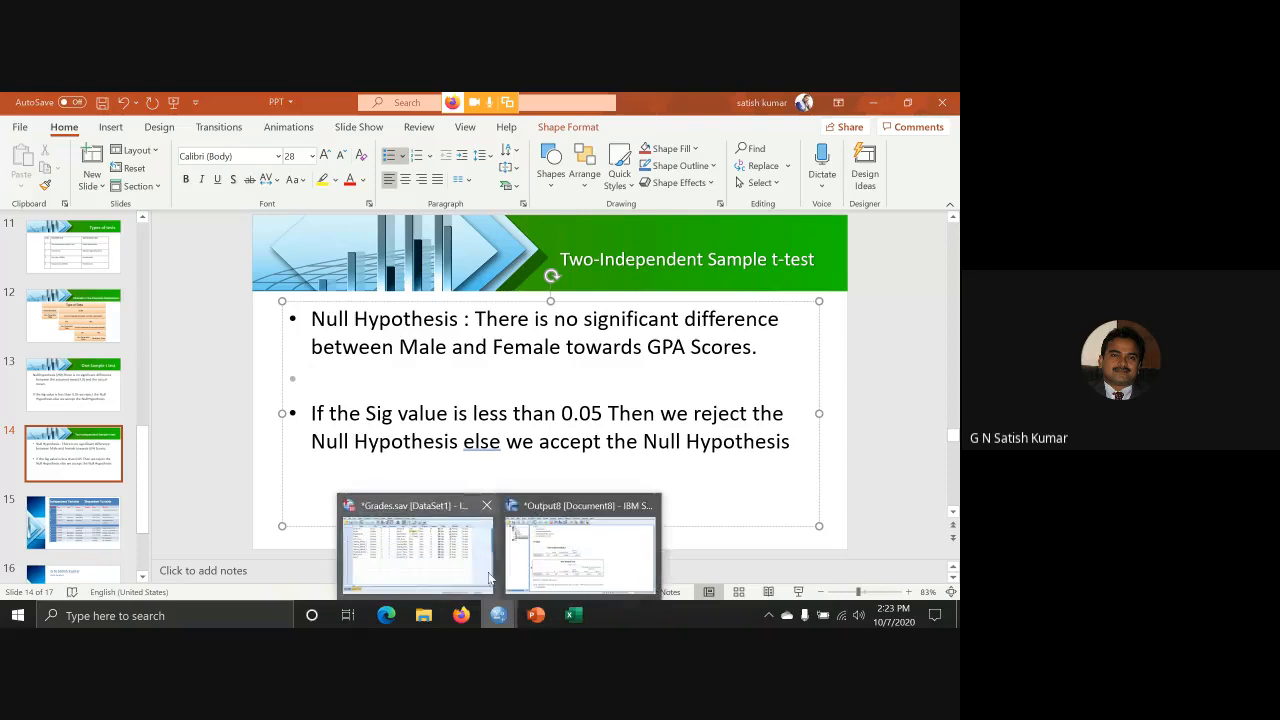
click(570, 548)
click(948, 102)
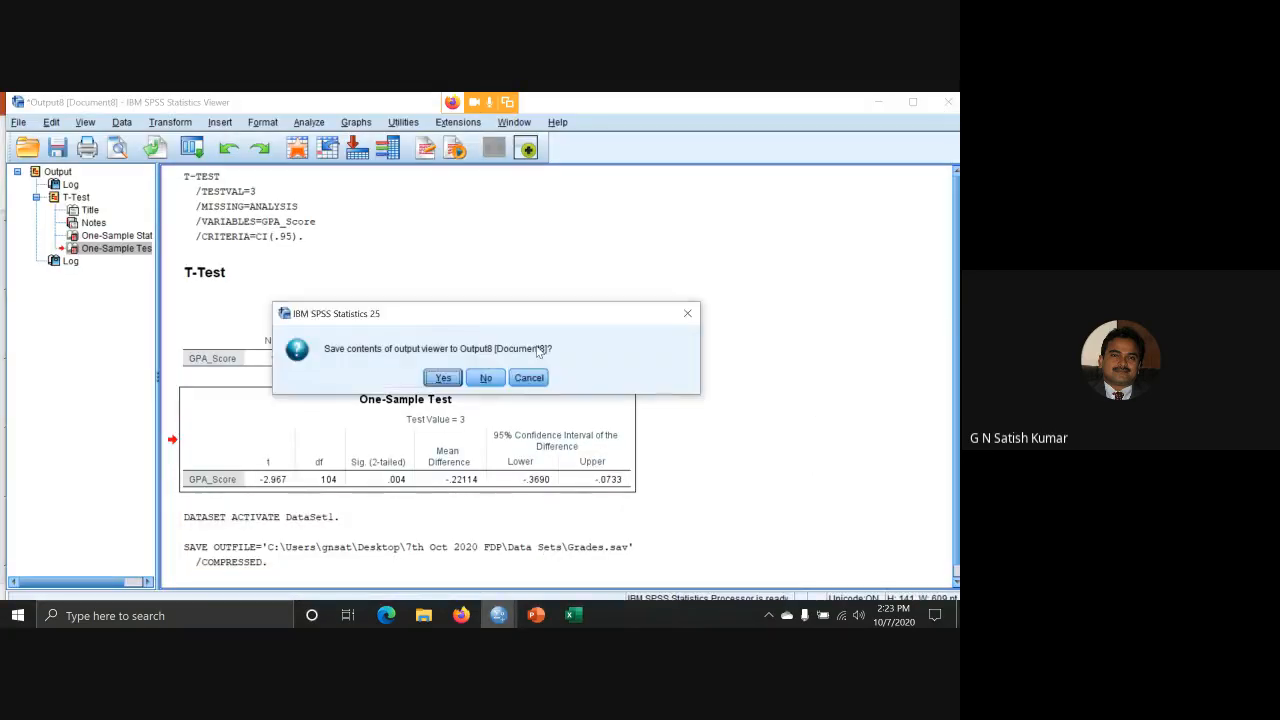
click(485, 377)
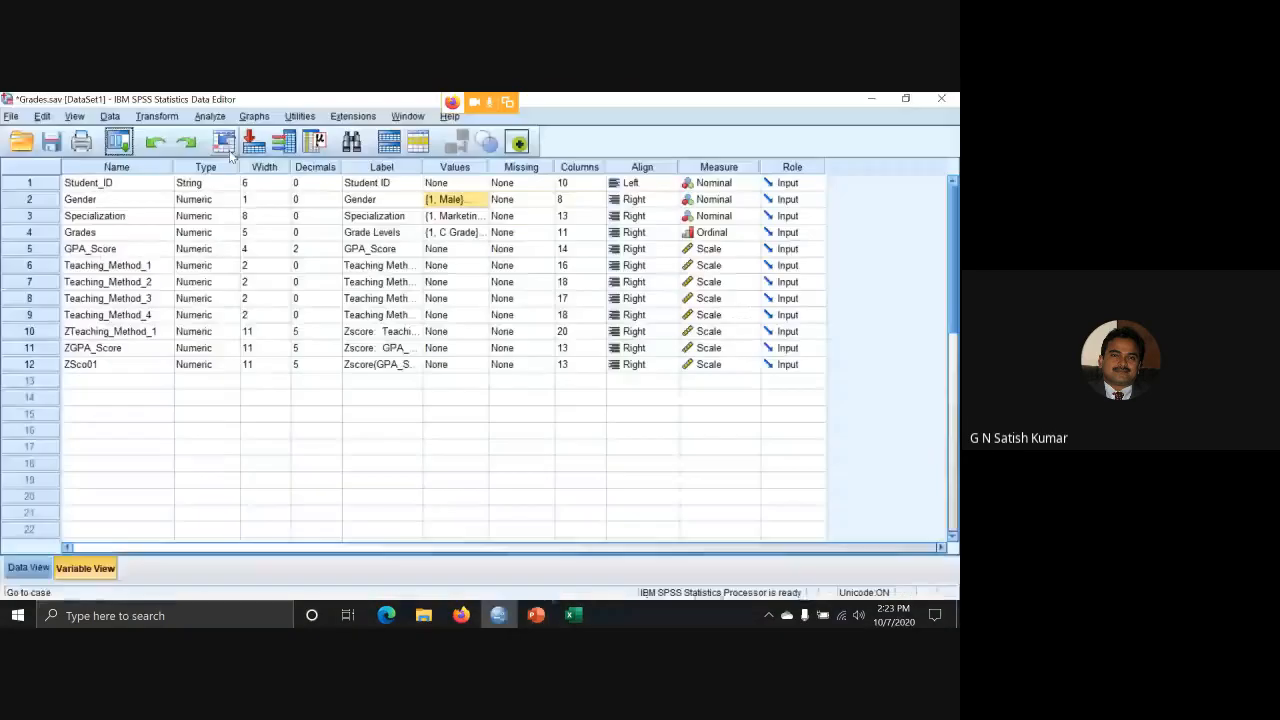
Set up an Independent-Samples T Test with GPA_Score as the test variable and Gender as the grouping variable.
click(210, 117)
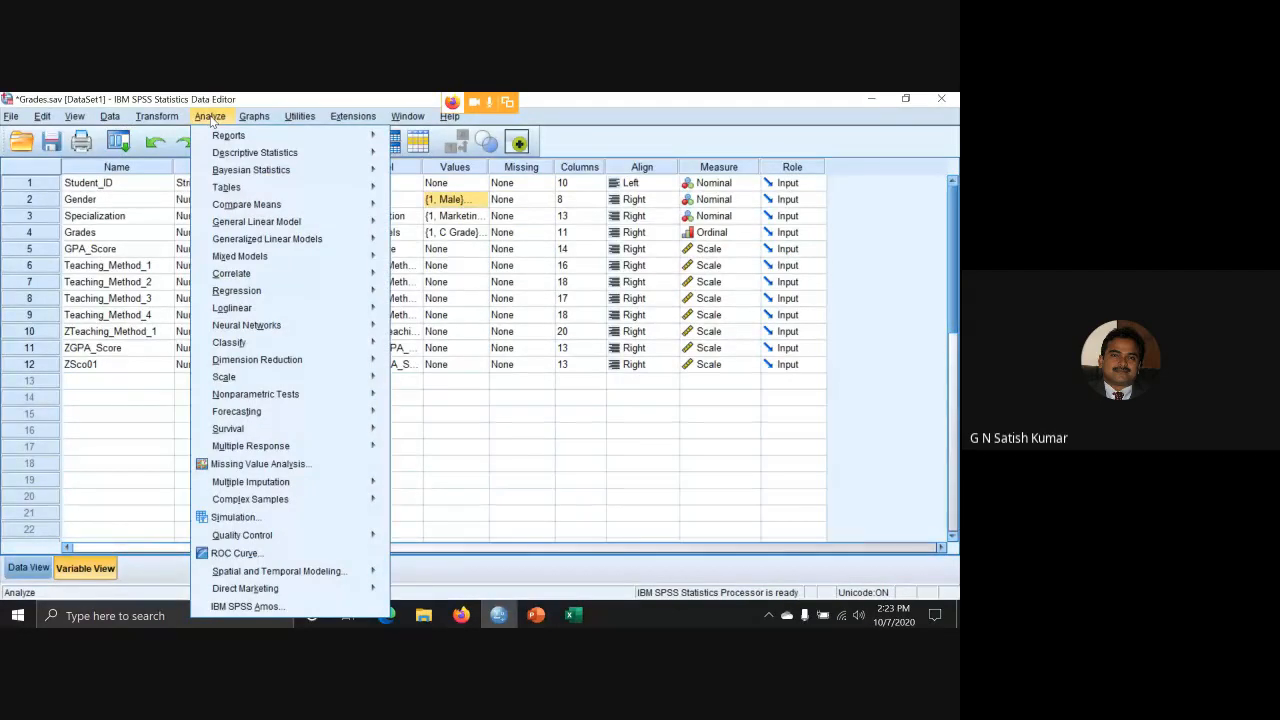
mouse_move(238, 206)
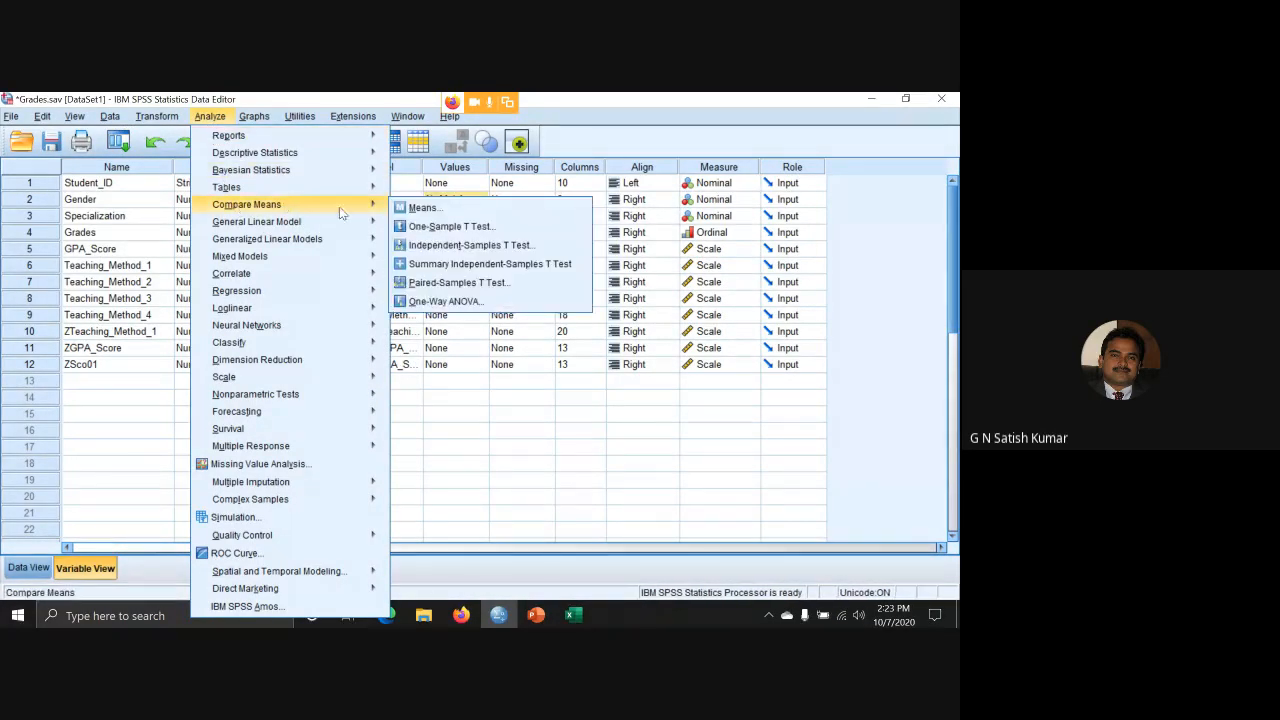
click(505, 247)
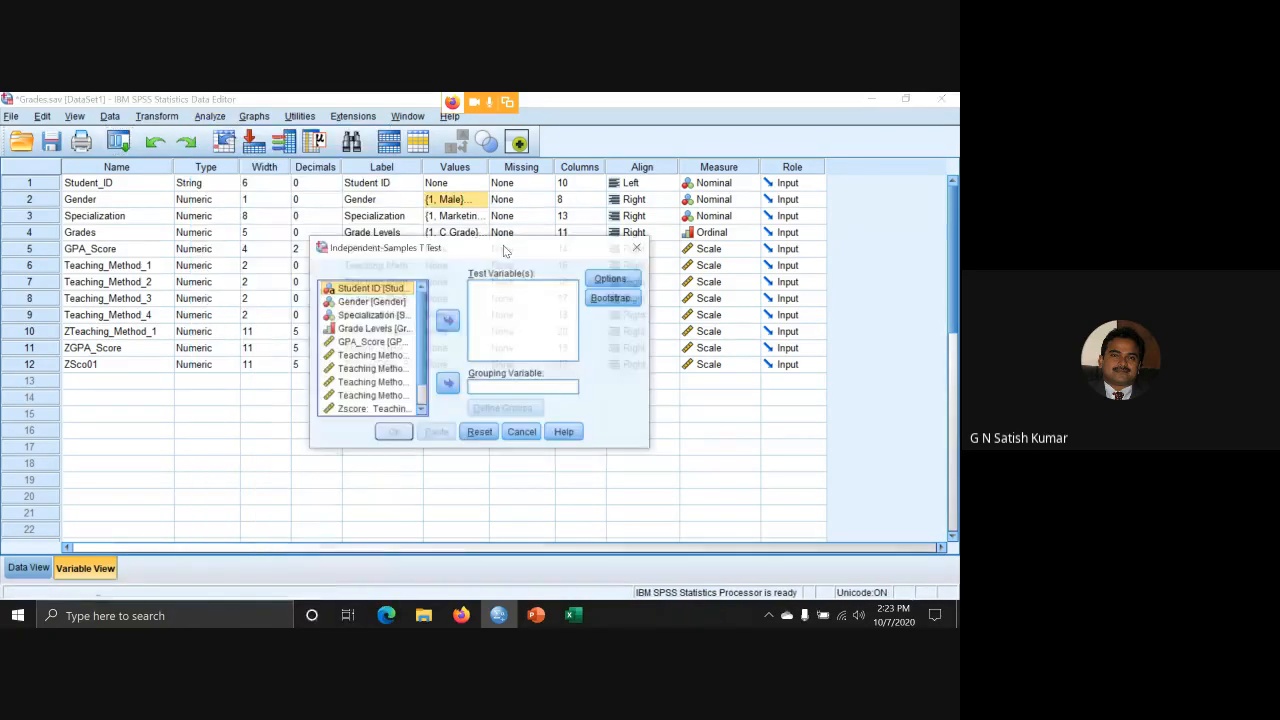
drag(461, 252, 467, 194)
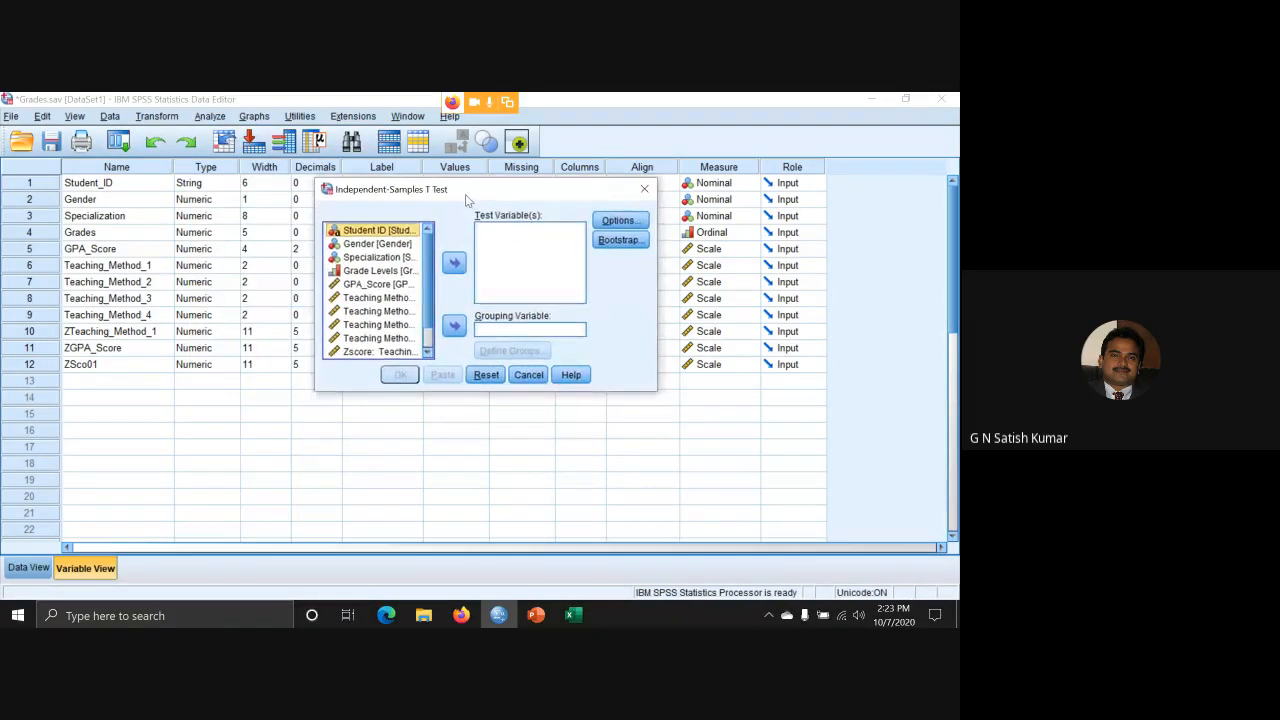
click(370, 285)
click(454, 263)
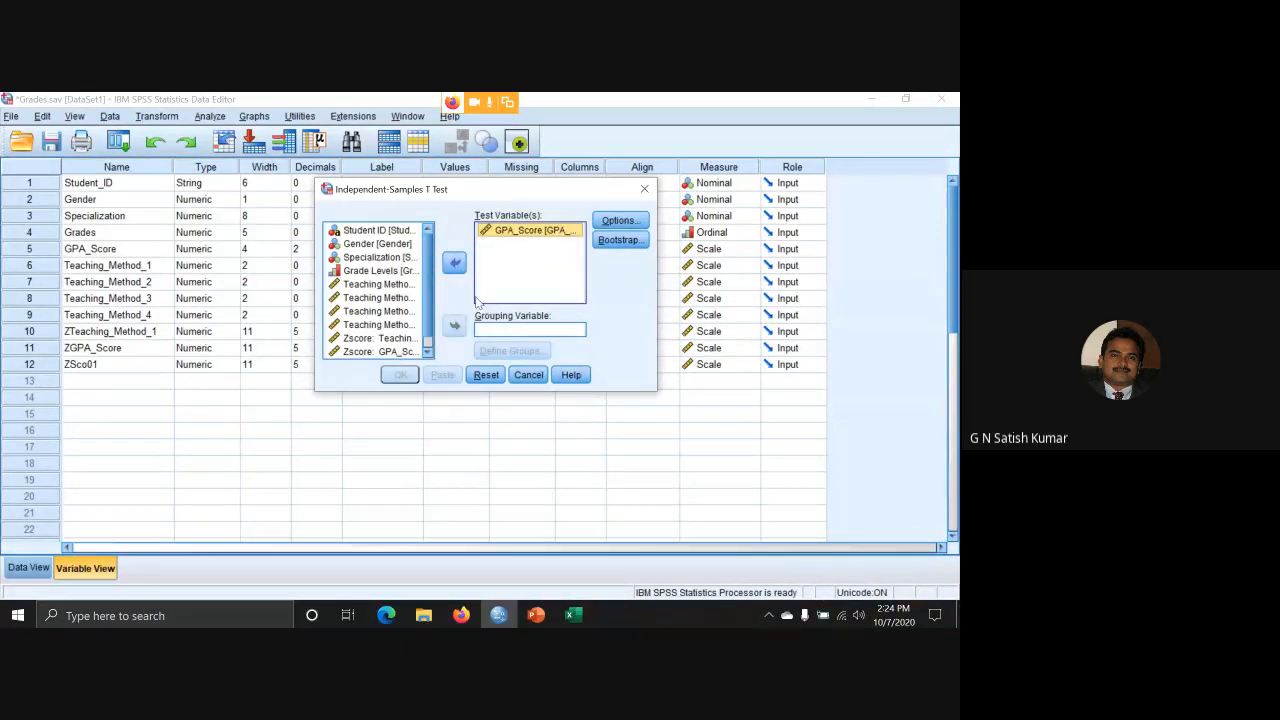
click(380, 244)
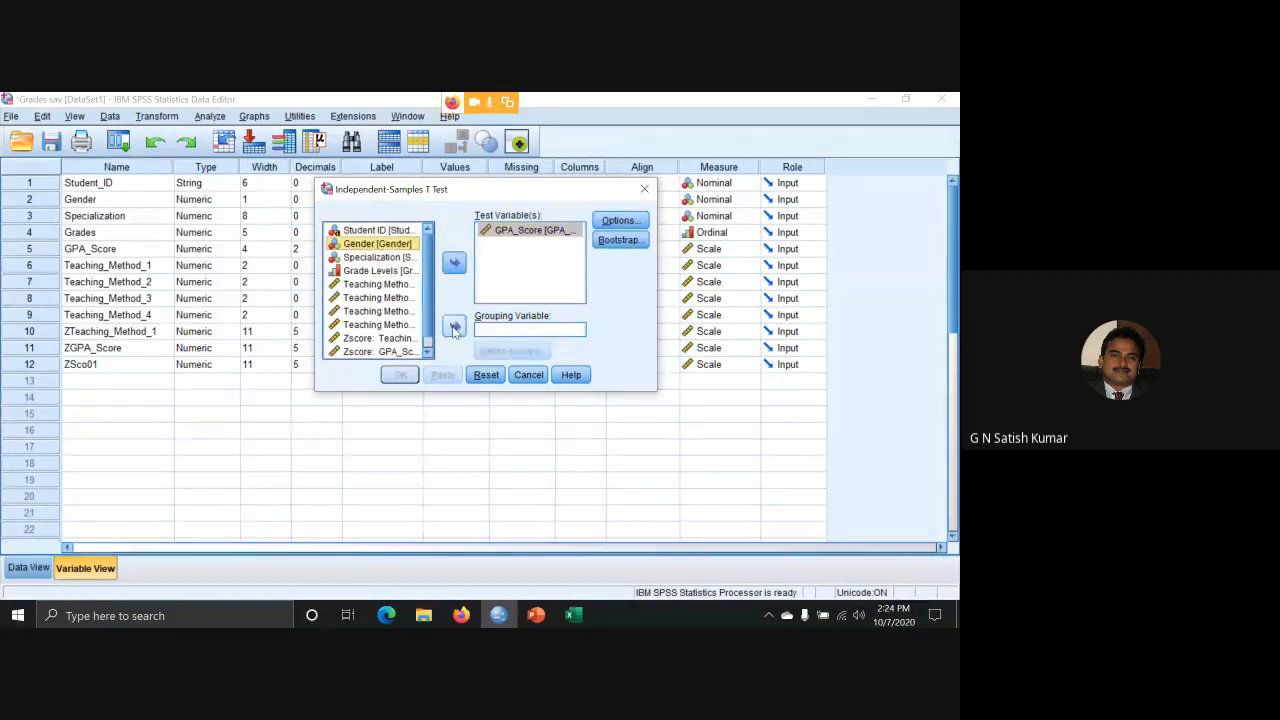
click(455, 328)
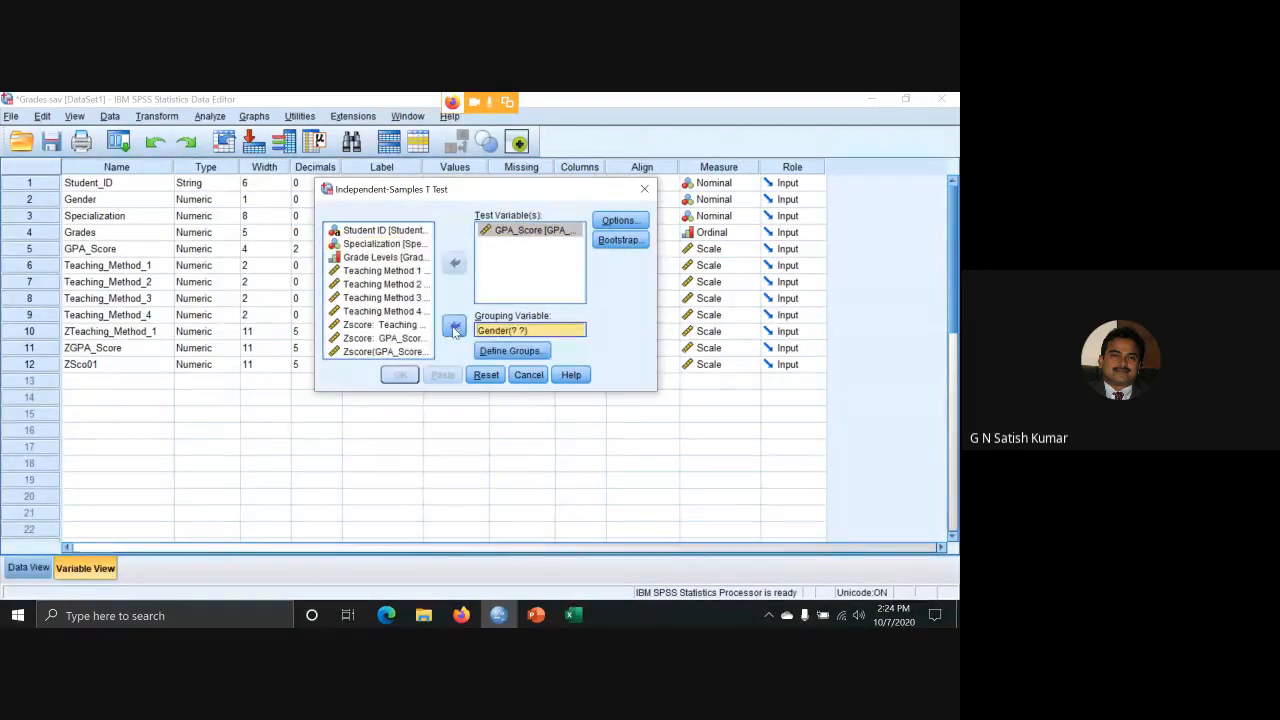
Define the Gender groups for the t-test with specified values 1 for Group 1 and 2 for Group 2.
click(514, 352)
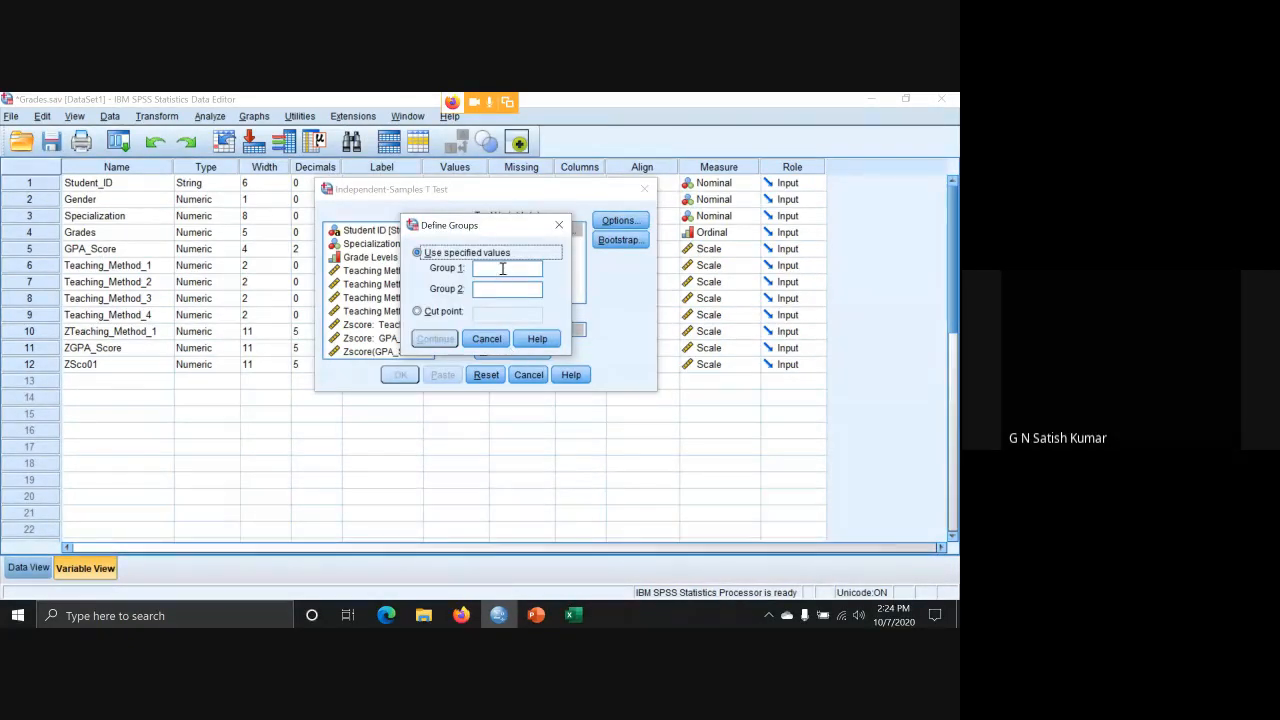
click(503, 268)
text(1)
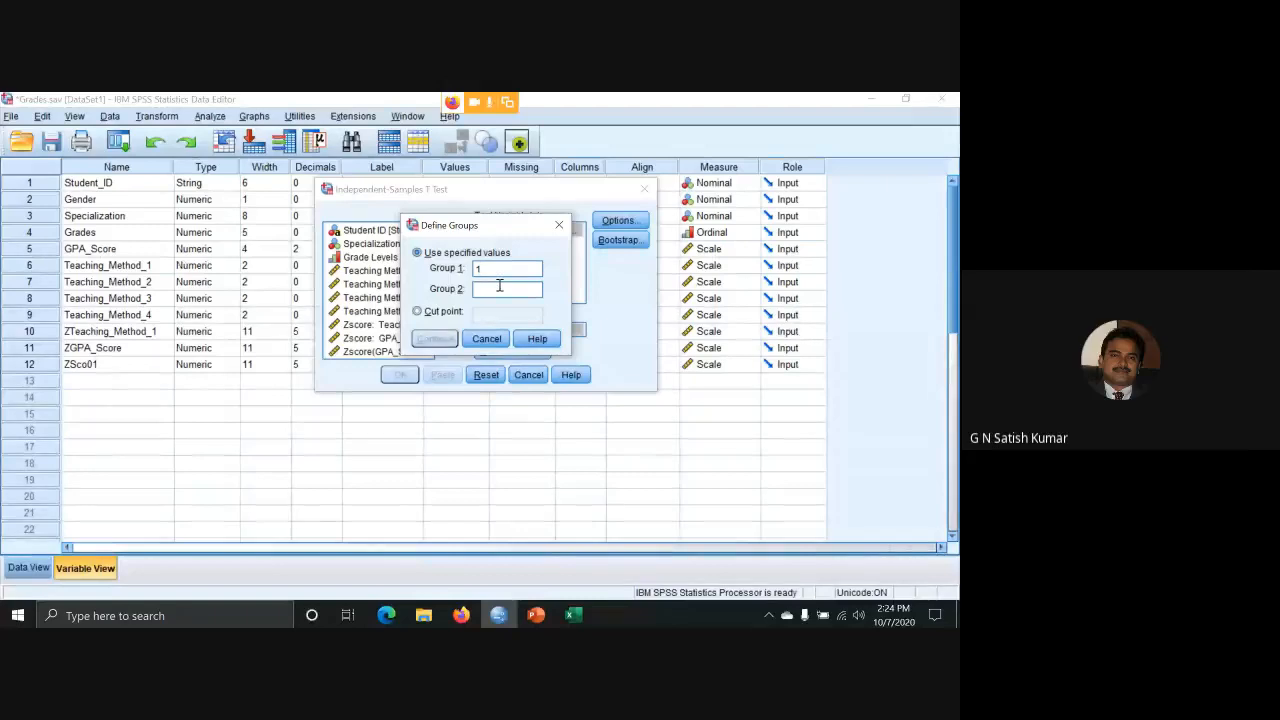
click(497, 289)
text(2)
click(440, 339)
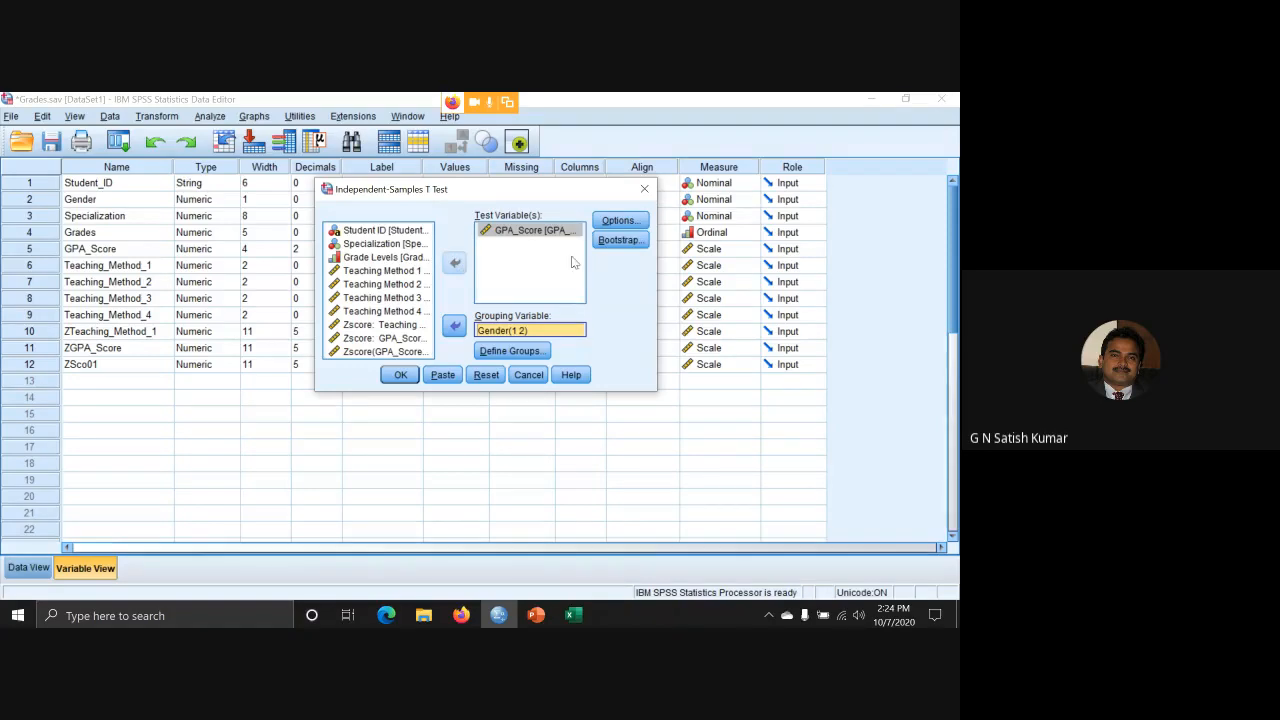
click(531, 232)
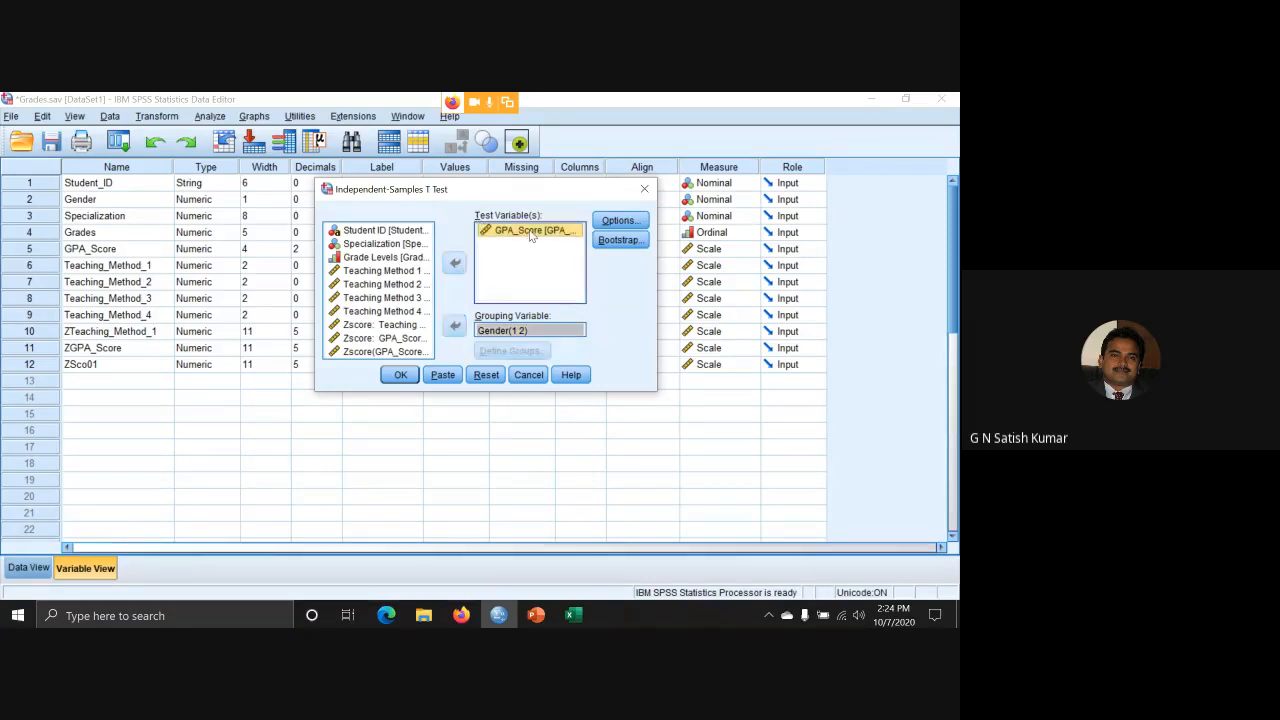
Recheck the Gender group definition with values 1 and 2, and run the independent-samples t-test on GPA_Score.
click(536, 332)
click(512, 350)
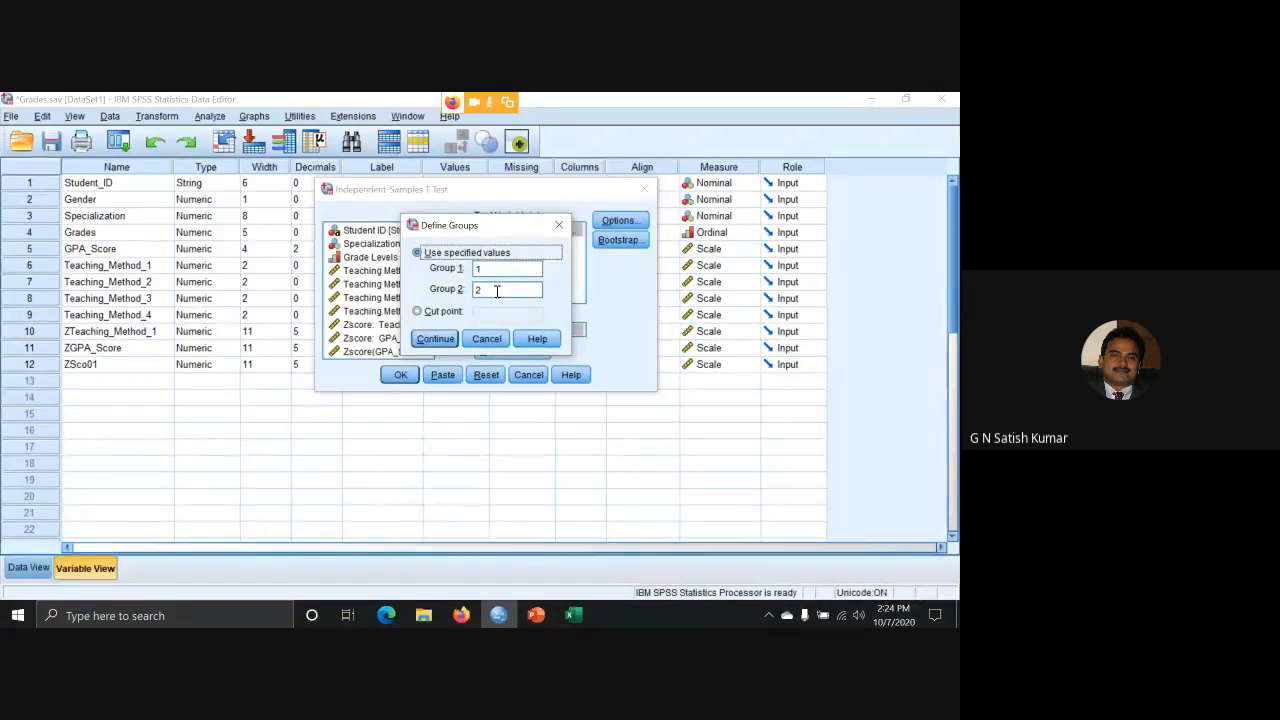
click(432, 338)
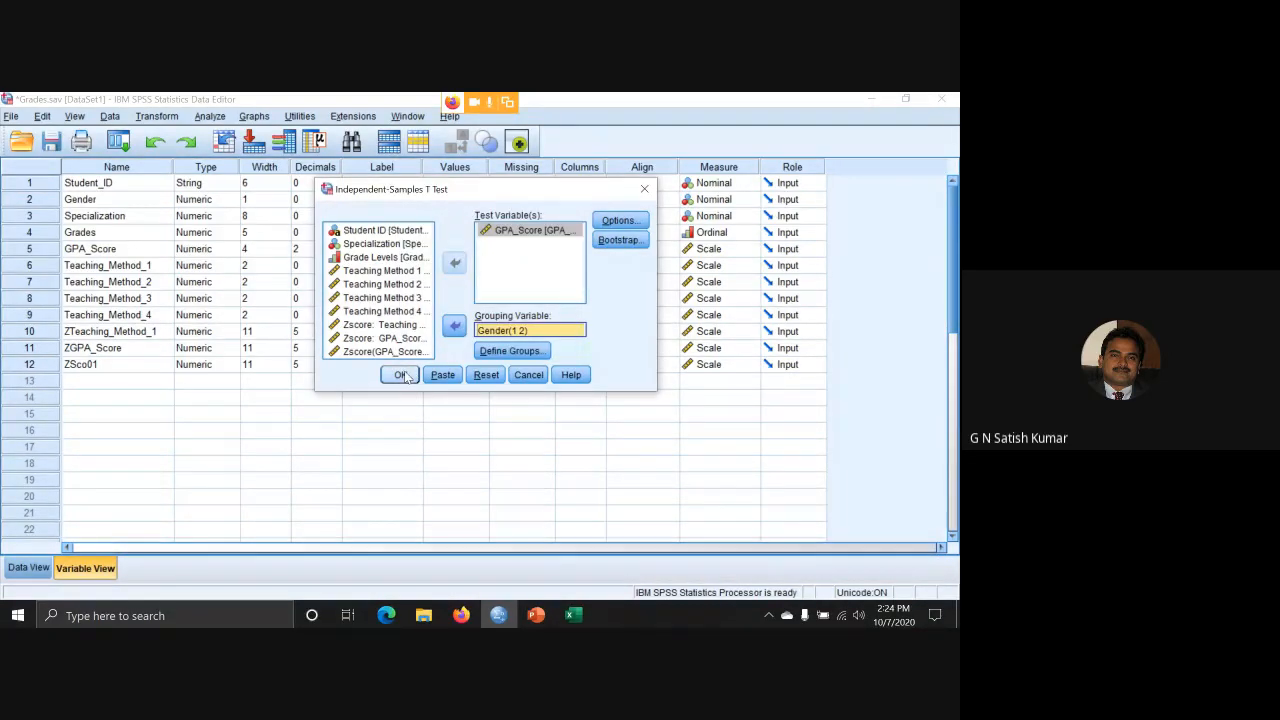
click(401, 375)
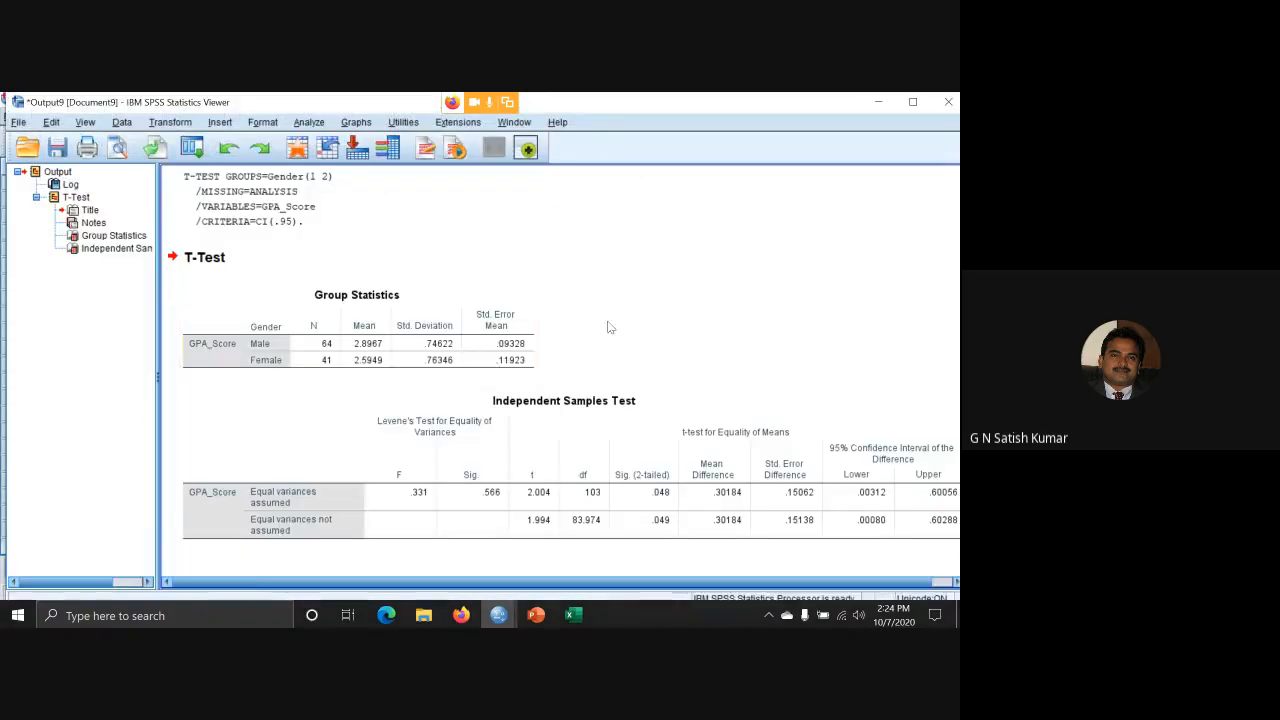
Review the Group Statistics table and narrow the outline area to fit the full Independent Samples Test table in view.
click(400, 306)
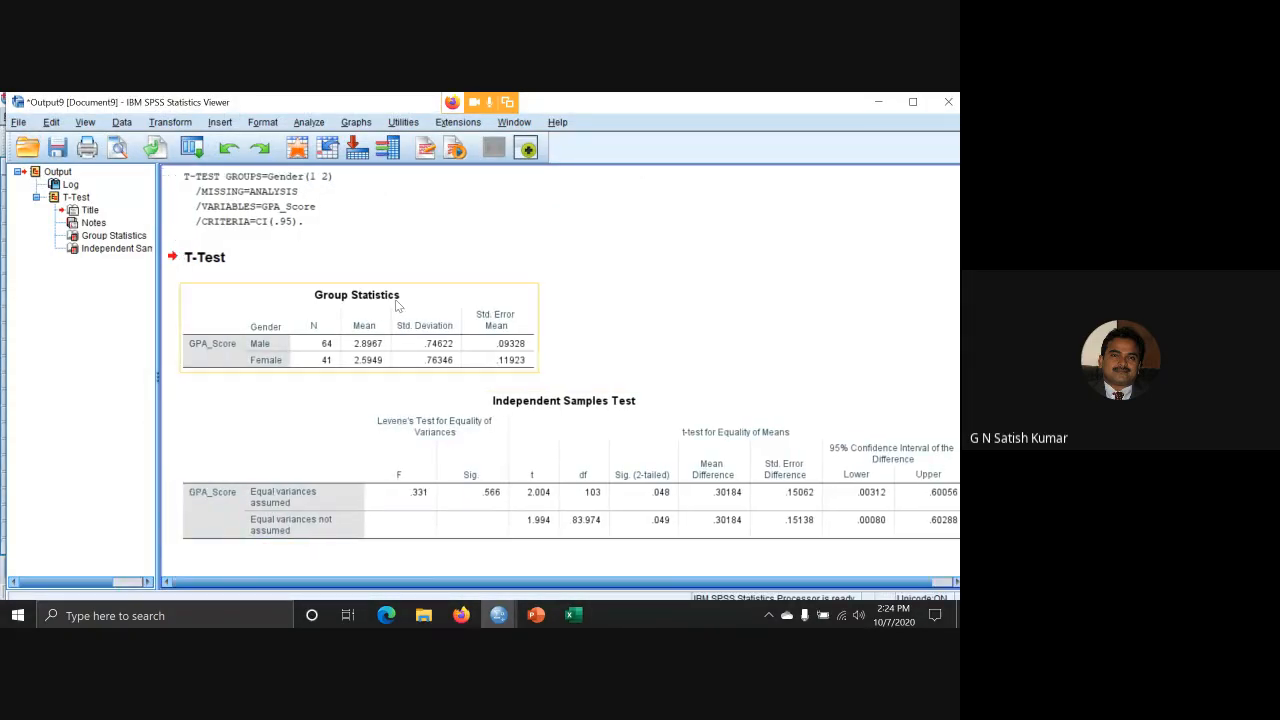
click(318, 311)
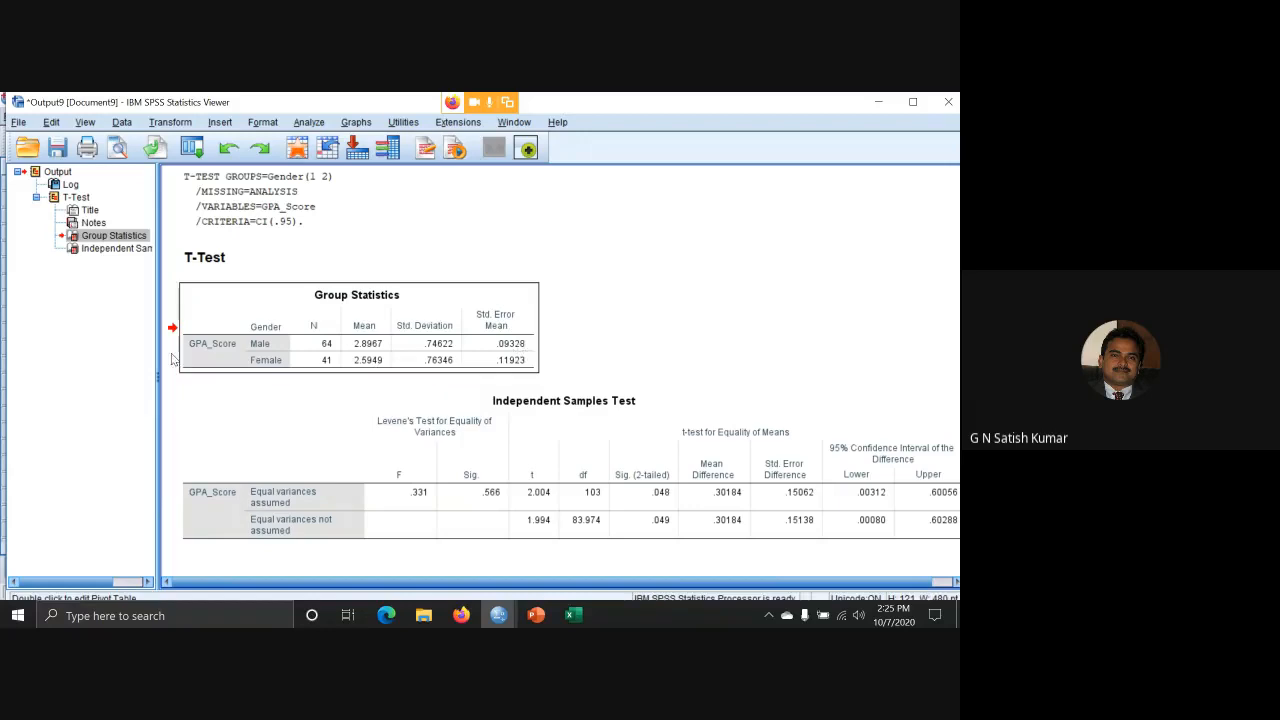
drag(160, 378, 68, 366)
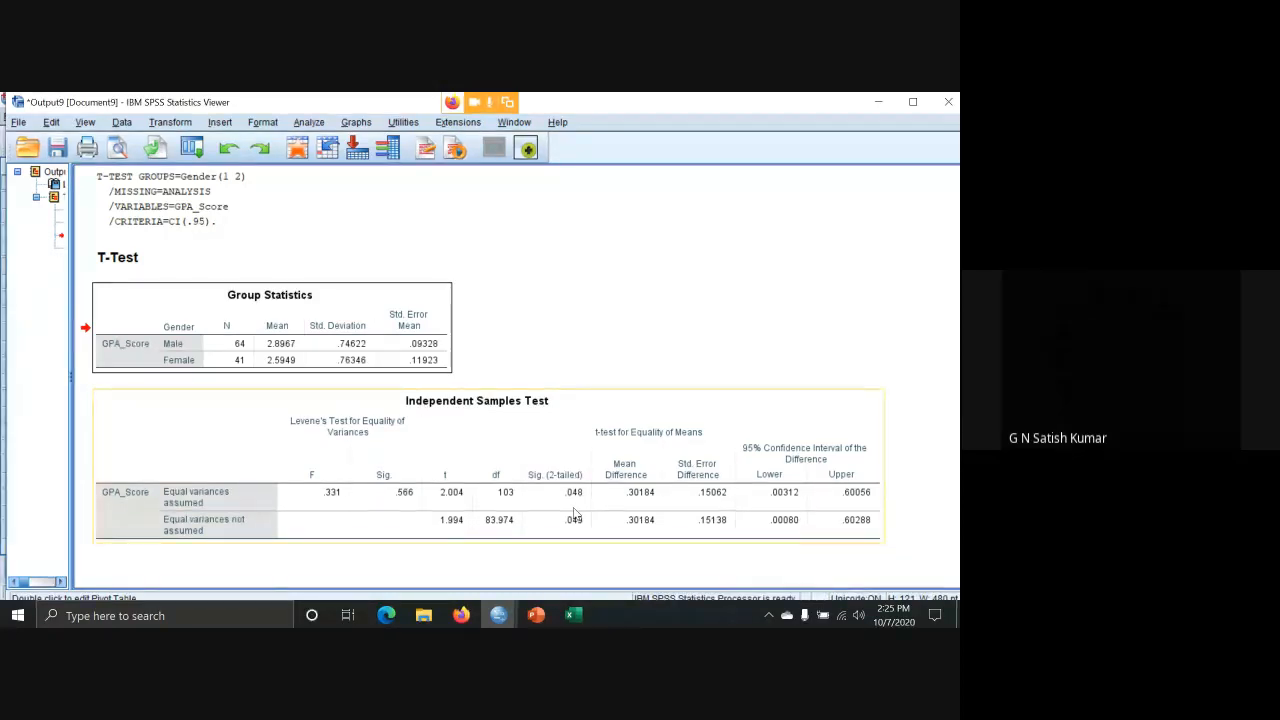
Switch to PowerPoint to reread the null hypothesis and the 0.05 significance rule, and return to the Output9 viewer in SPSS.
click(536, 615)
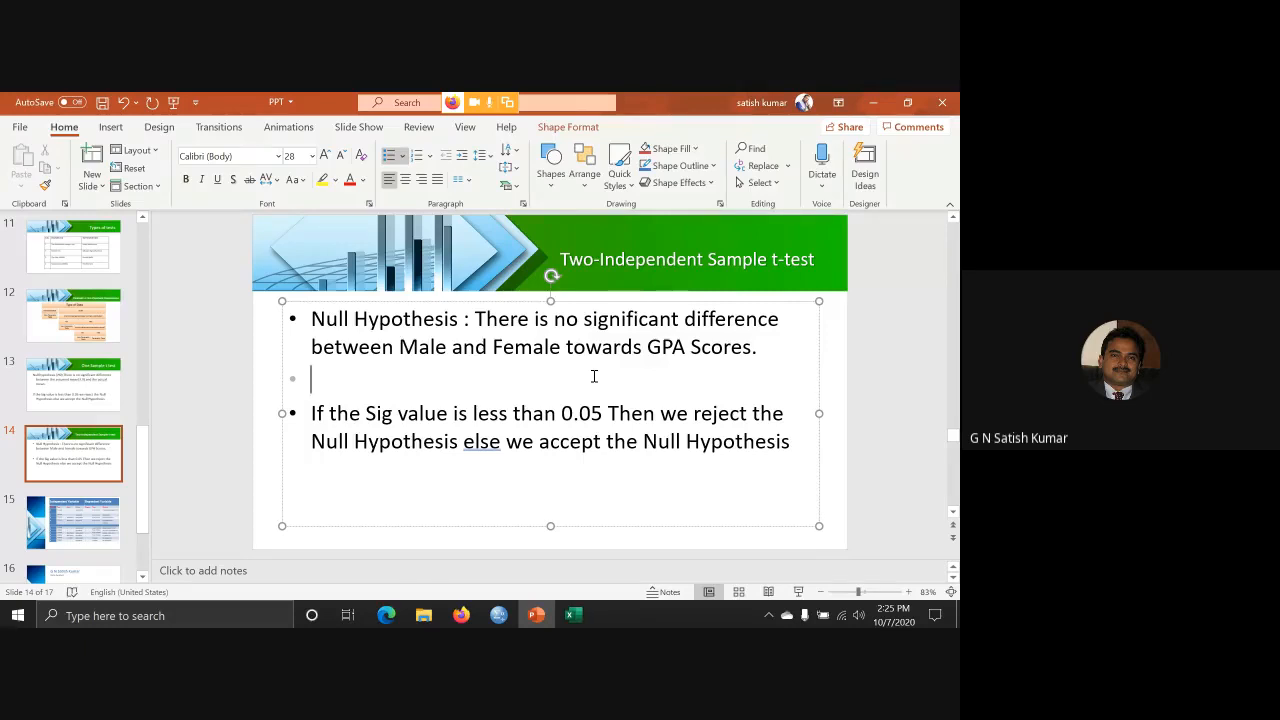
mouse_move(498, 615)
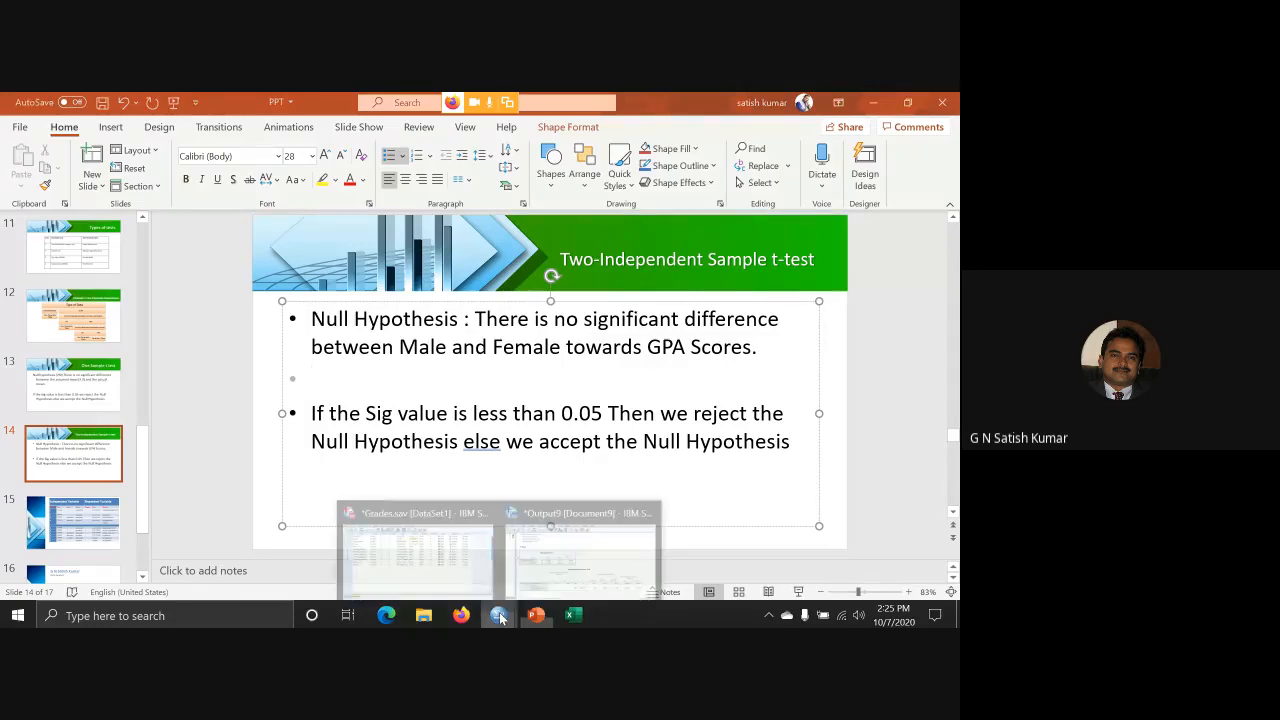
click(538, 568)
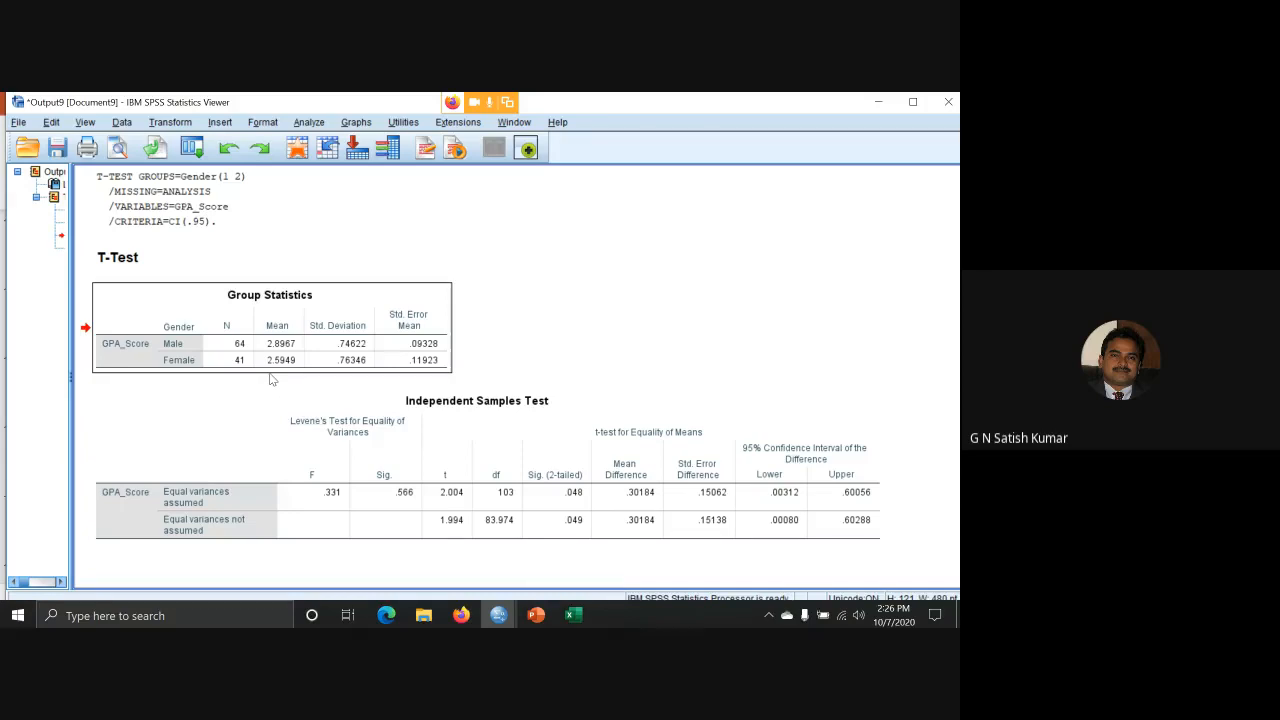
Examine the Sig. values in the Independent Samples Test table and compare the male and female rows in Group Statistics.
click(558, 535)
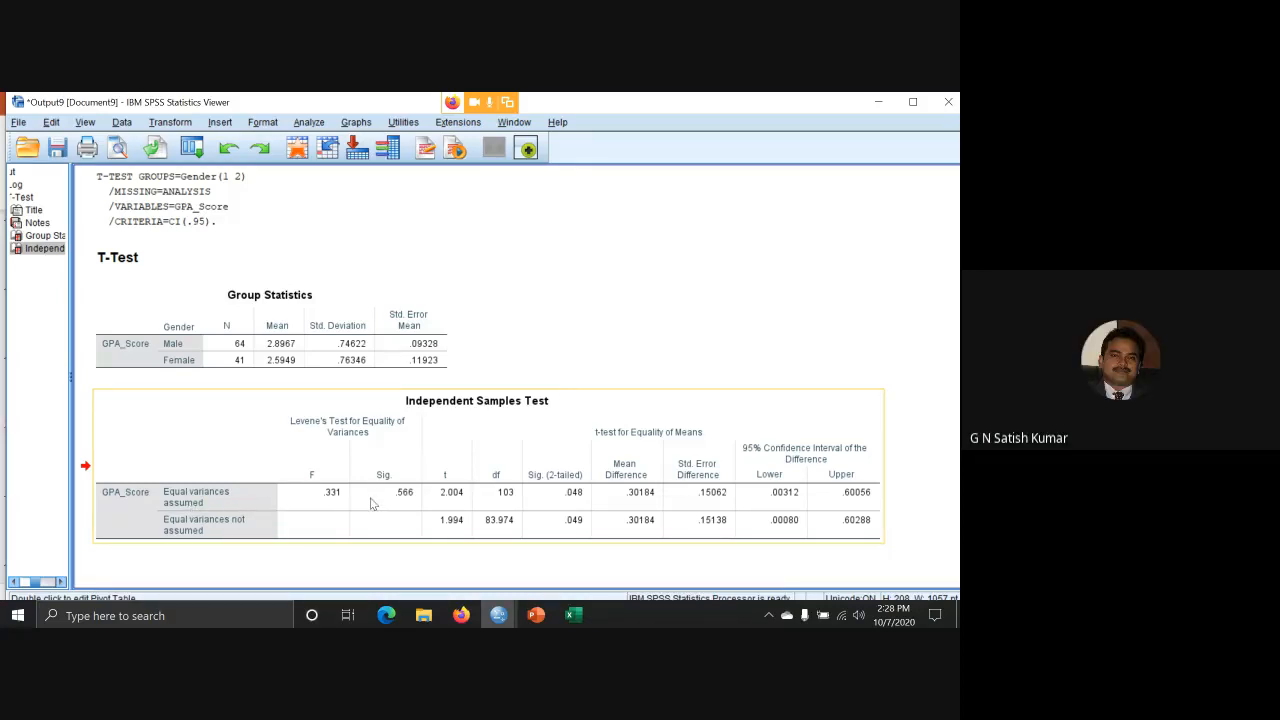
click(562, 512)
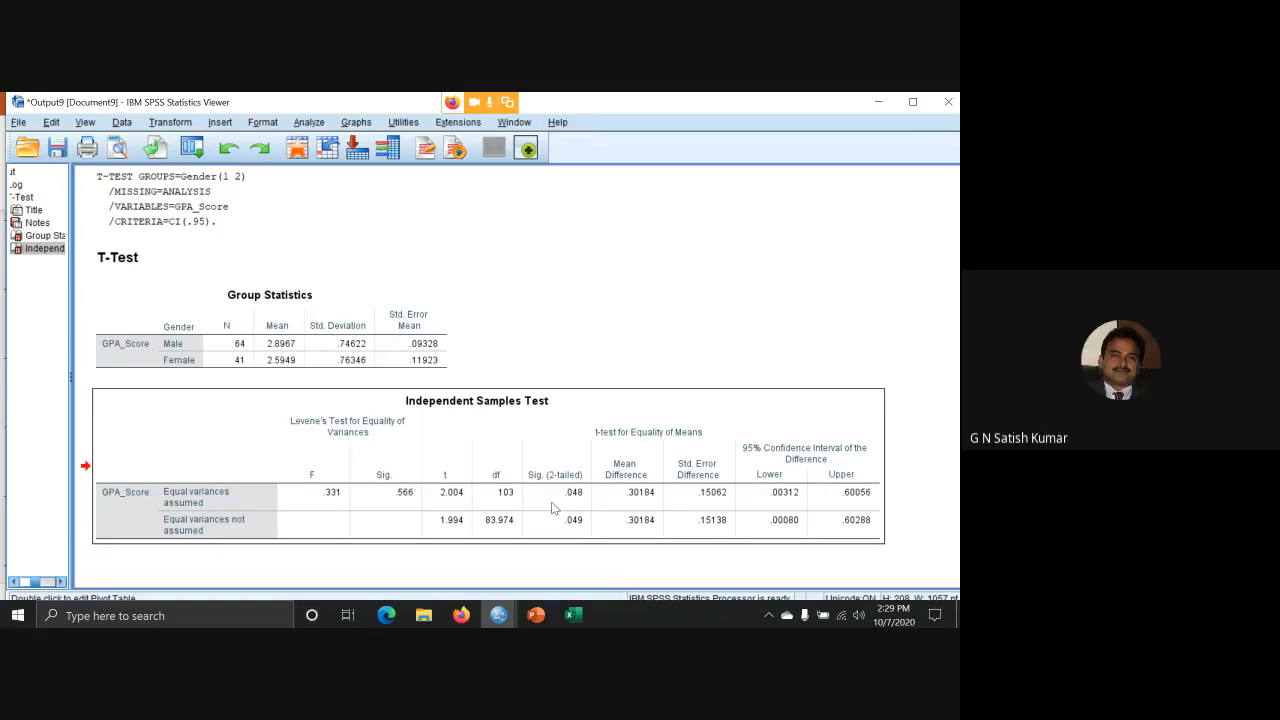
click(552, 508)
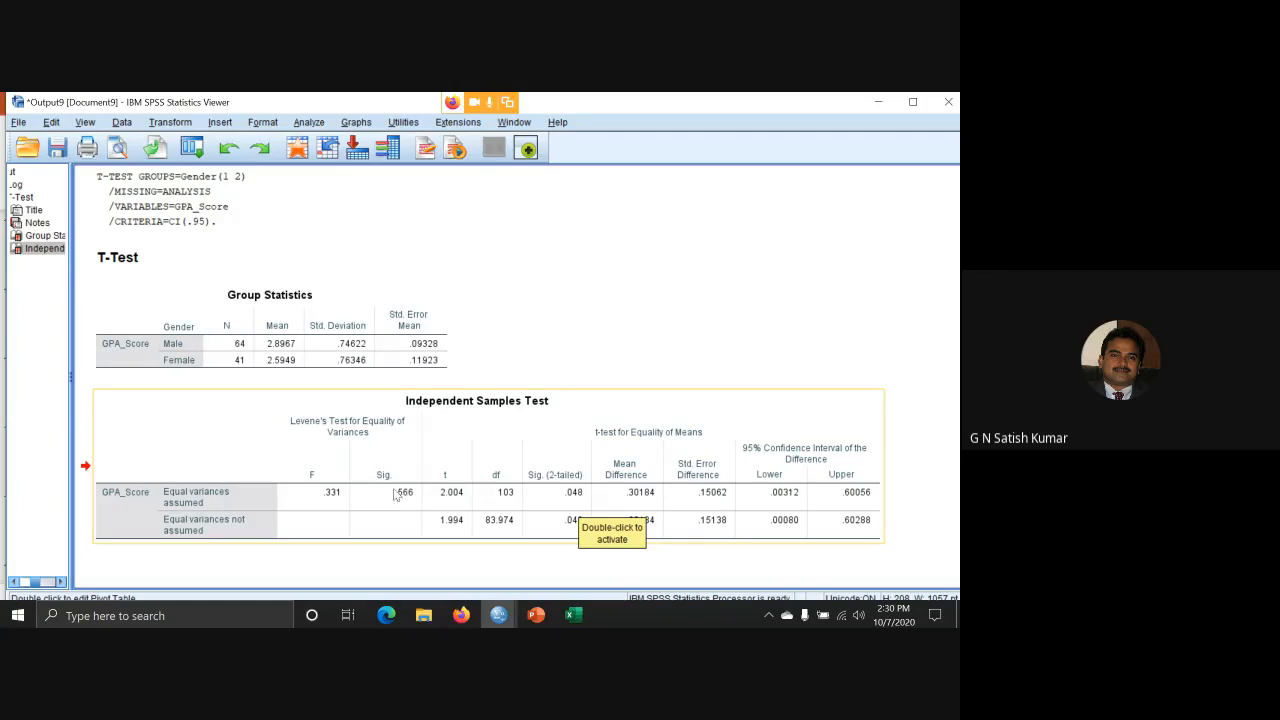
click(566, 497)
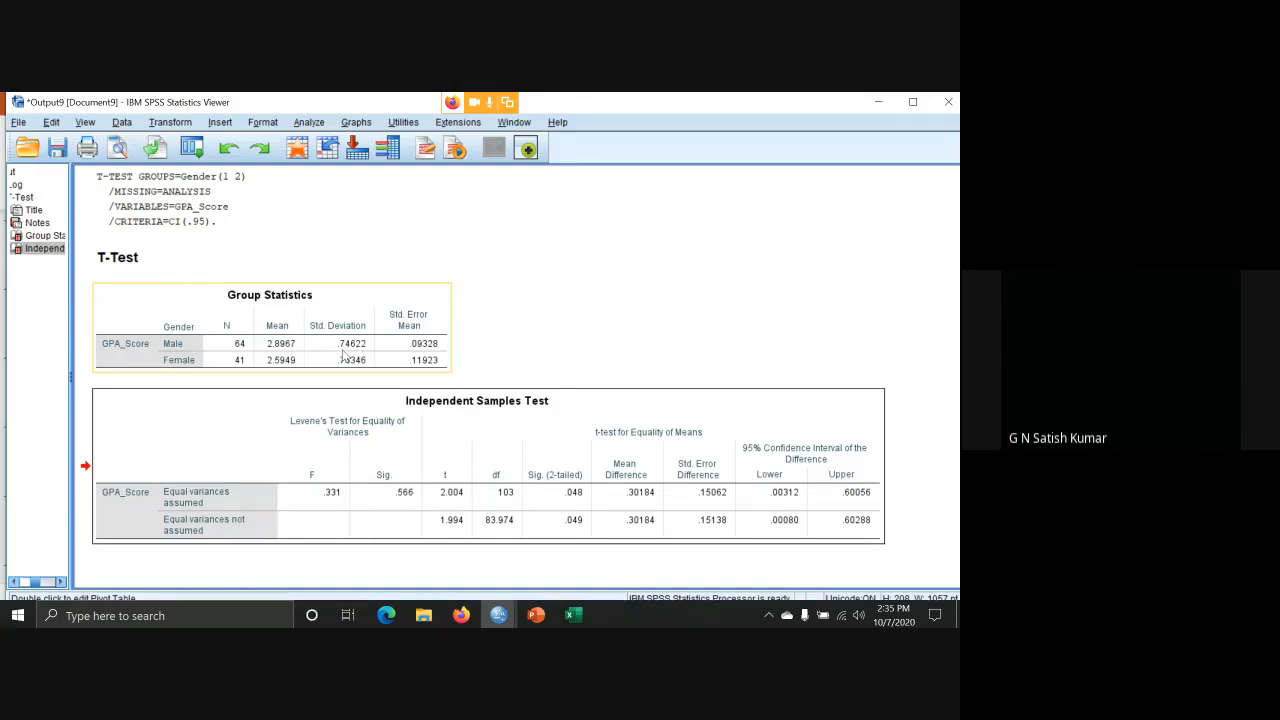
click(345, 350)
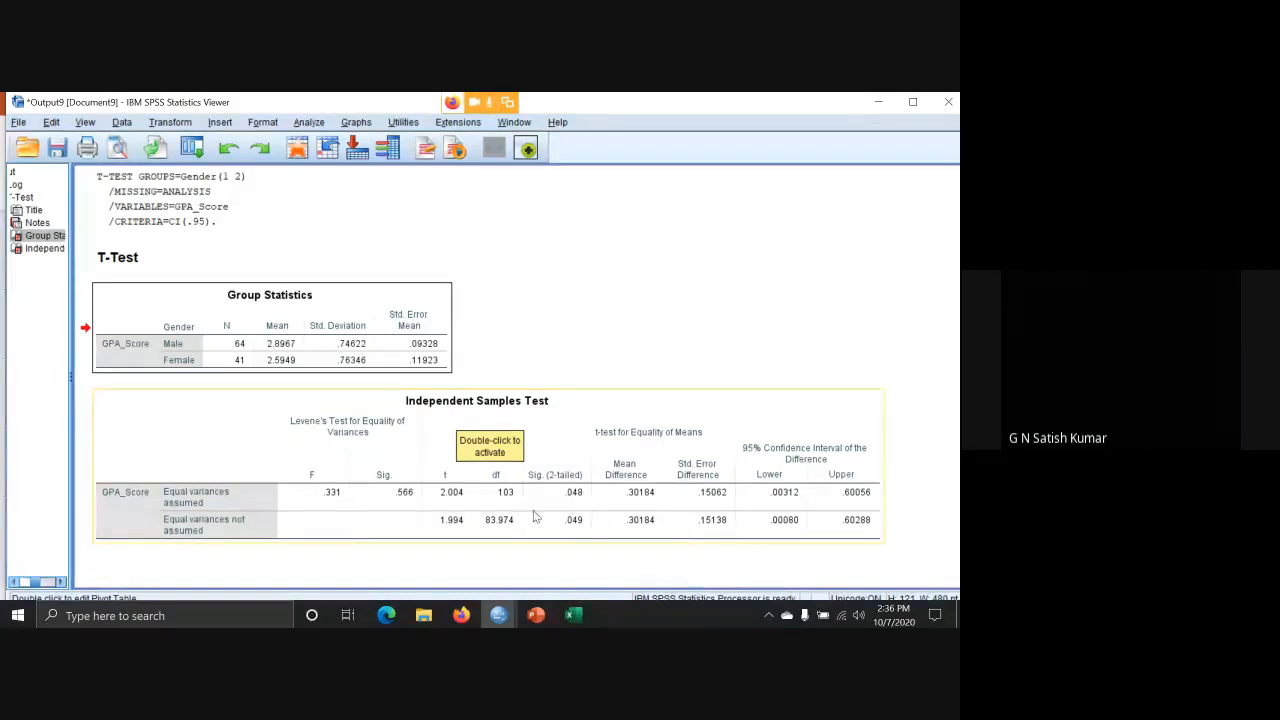
mouse_move(539, 614)
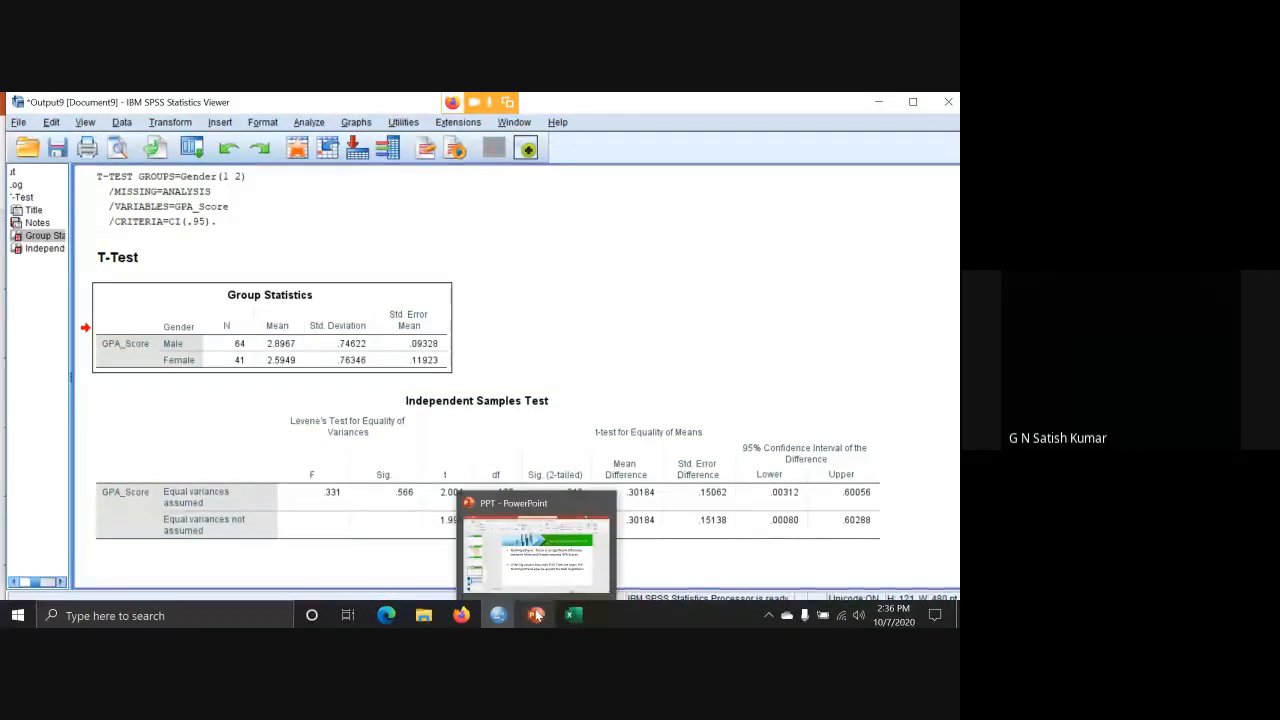
click(514, 439)
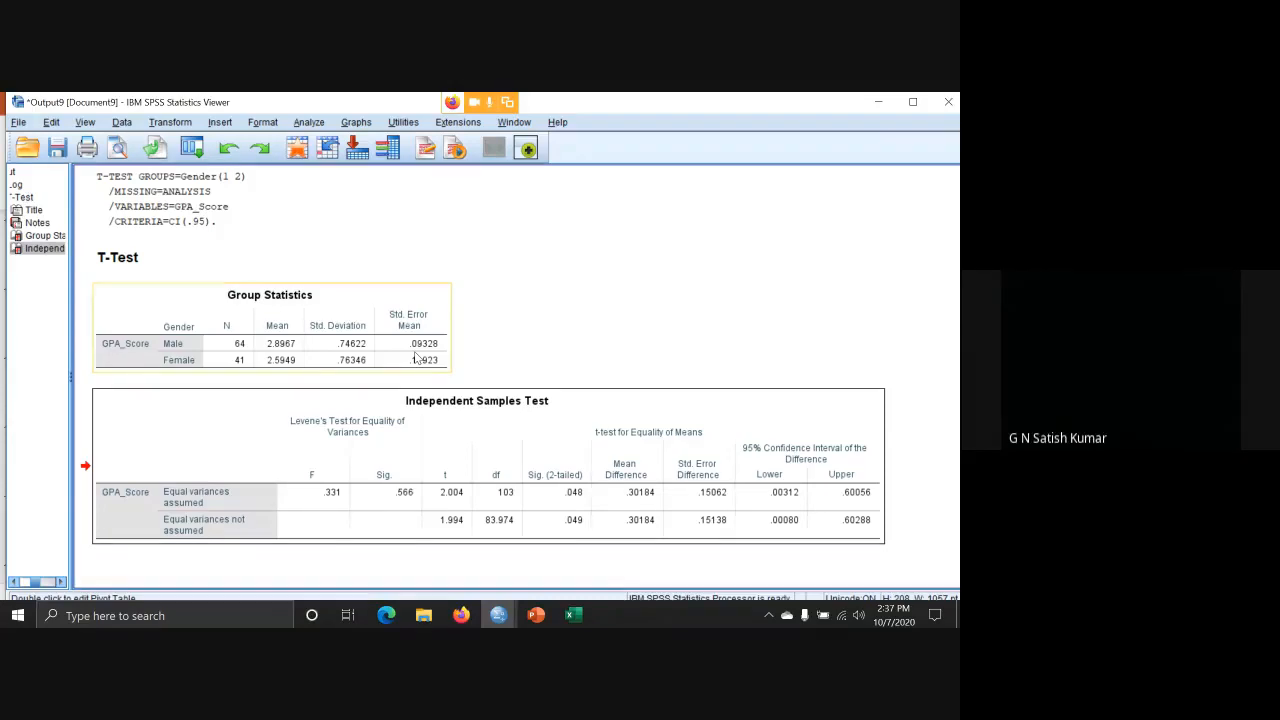
Switch to the Grades.sav Data Editor and review the Gender and GPA_Score variable definitions.
click(498, 615)
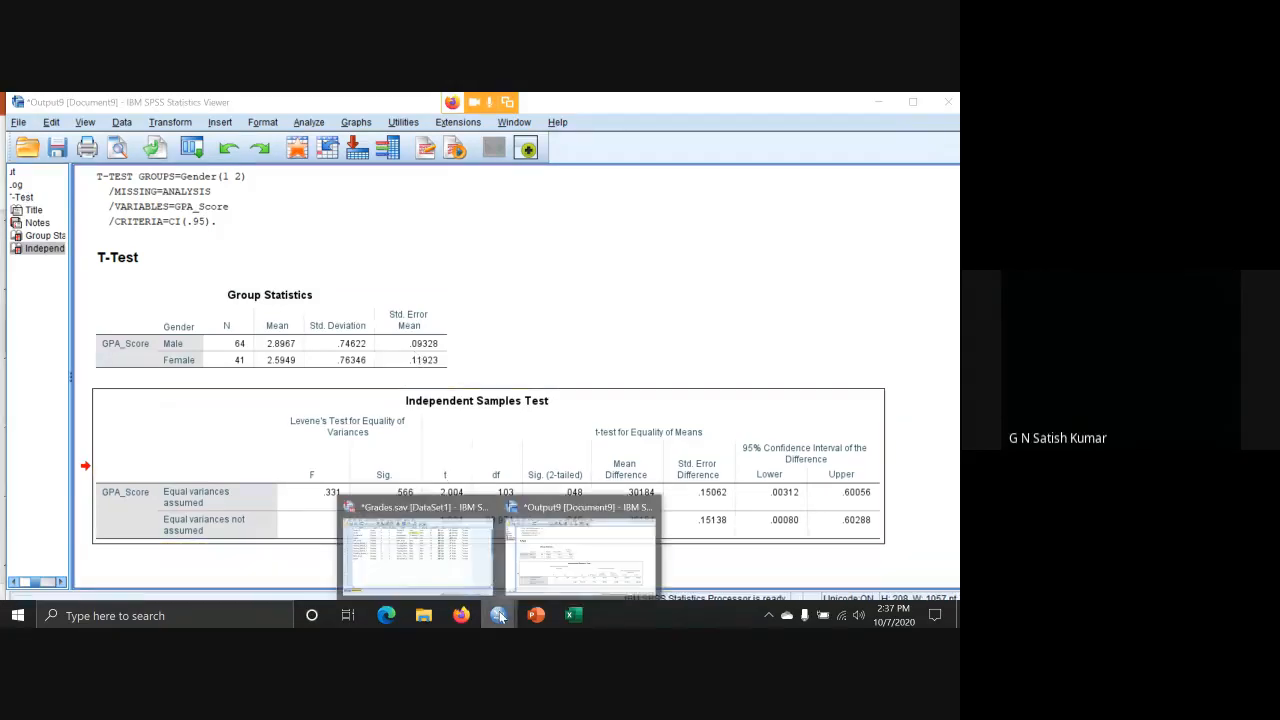
click(434, 575)
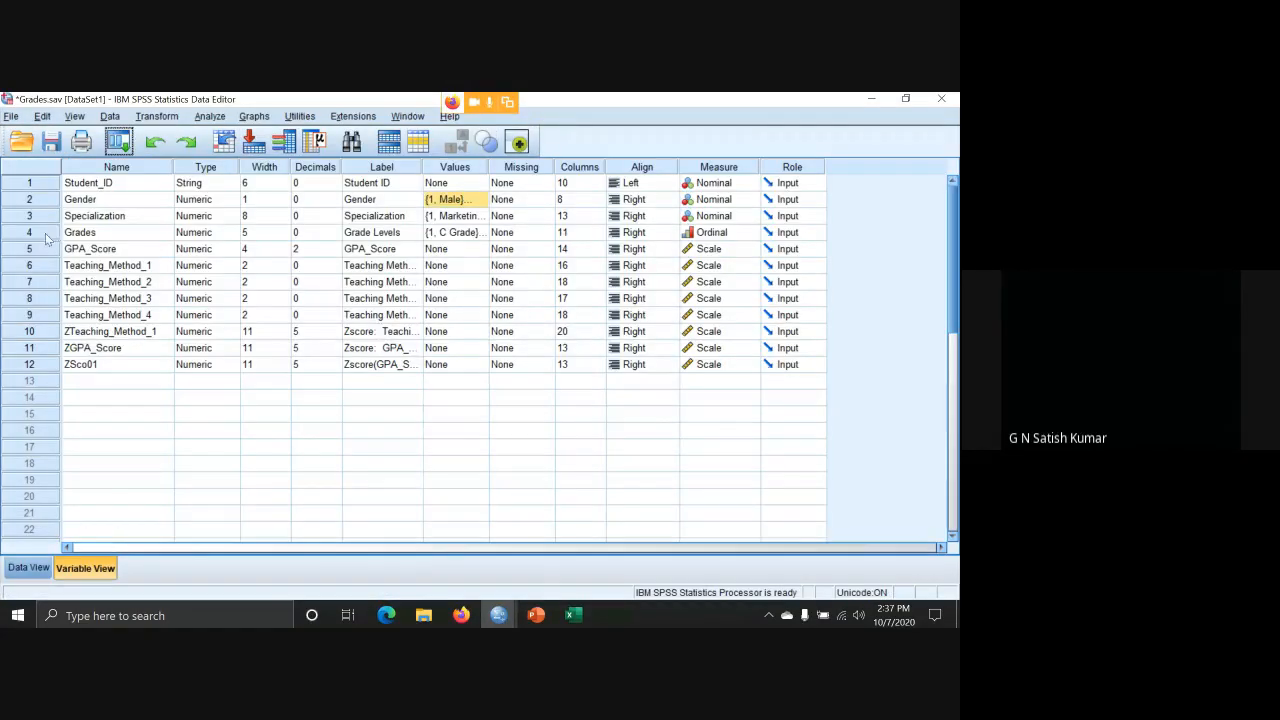
click(45, 243)
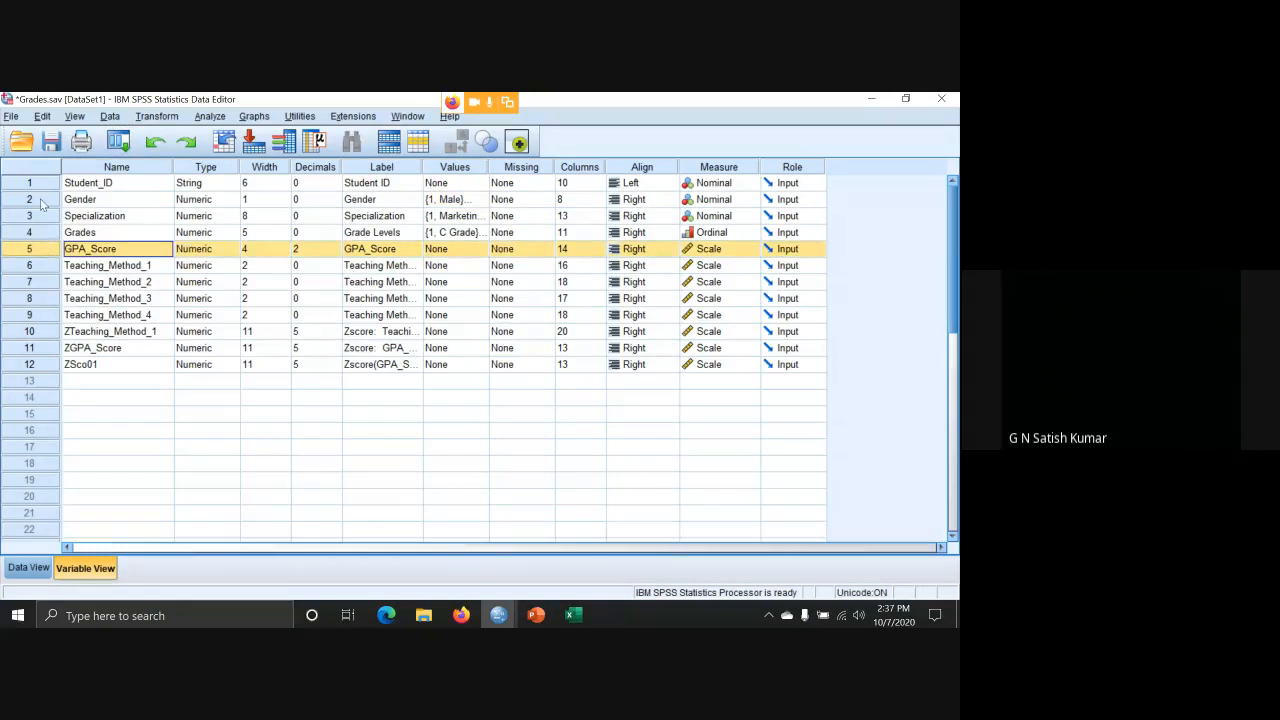
click(42, 203)
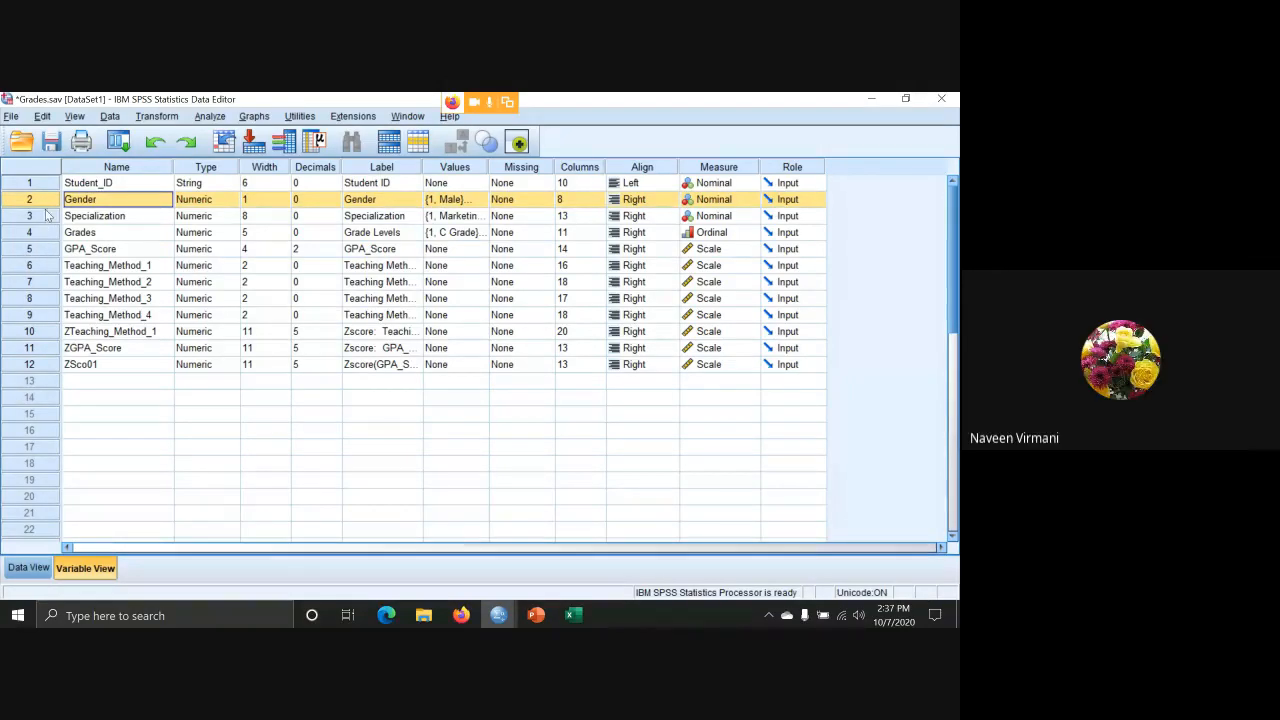
click(34, 250)
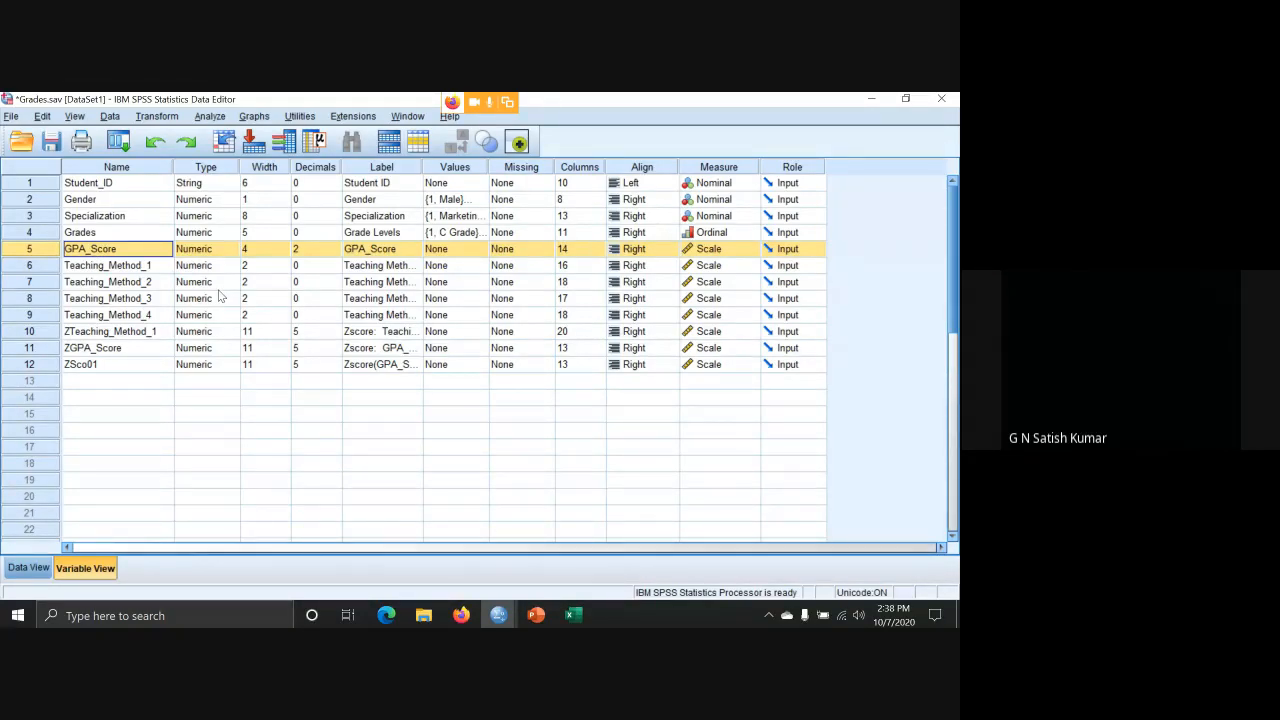
Switch to PowerPoint and look up the Paired t test entry on the Types of tests slide.
click(537, 615)
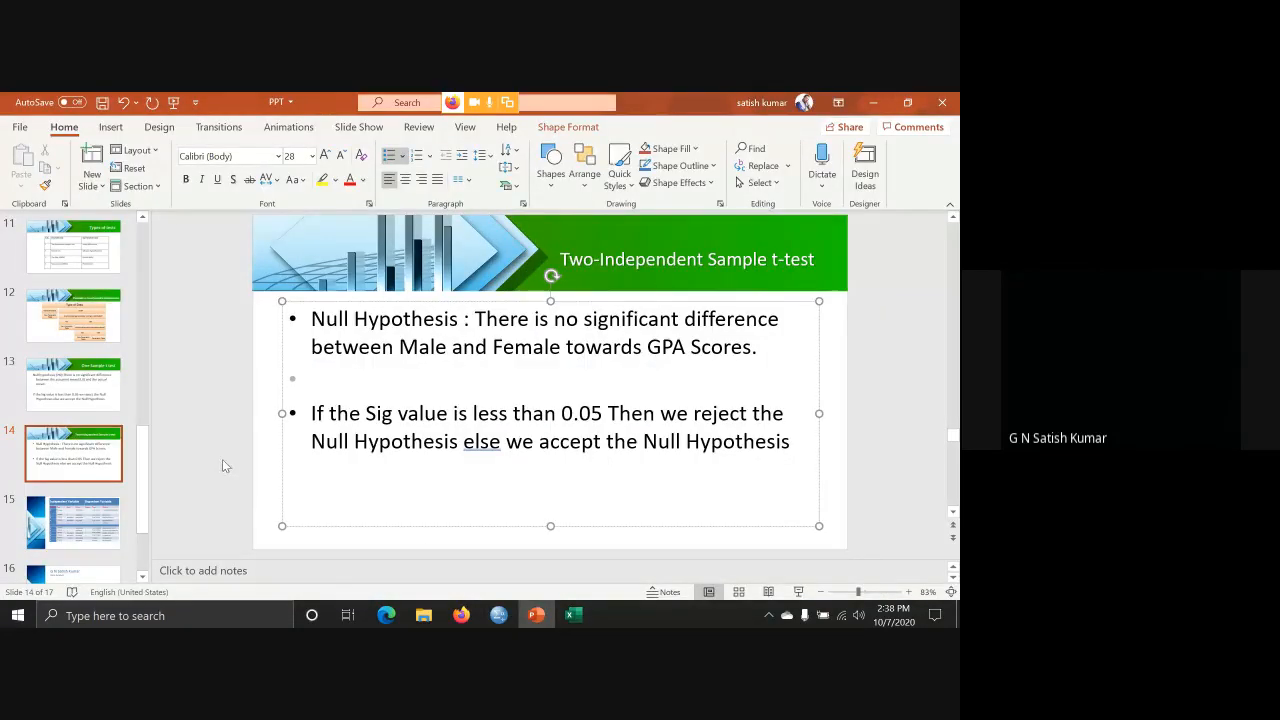
click(80, 255)
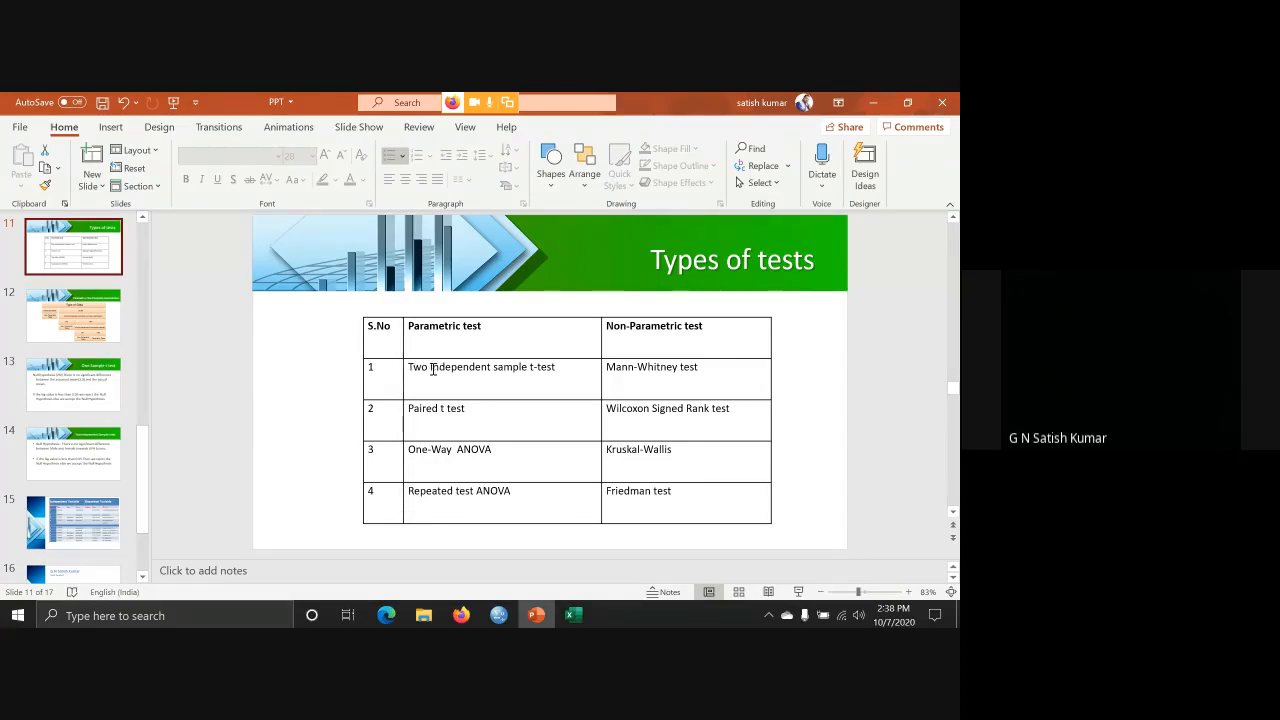
click(476, 410)
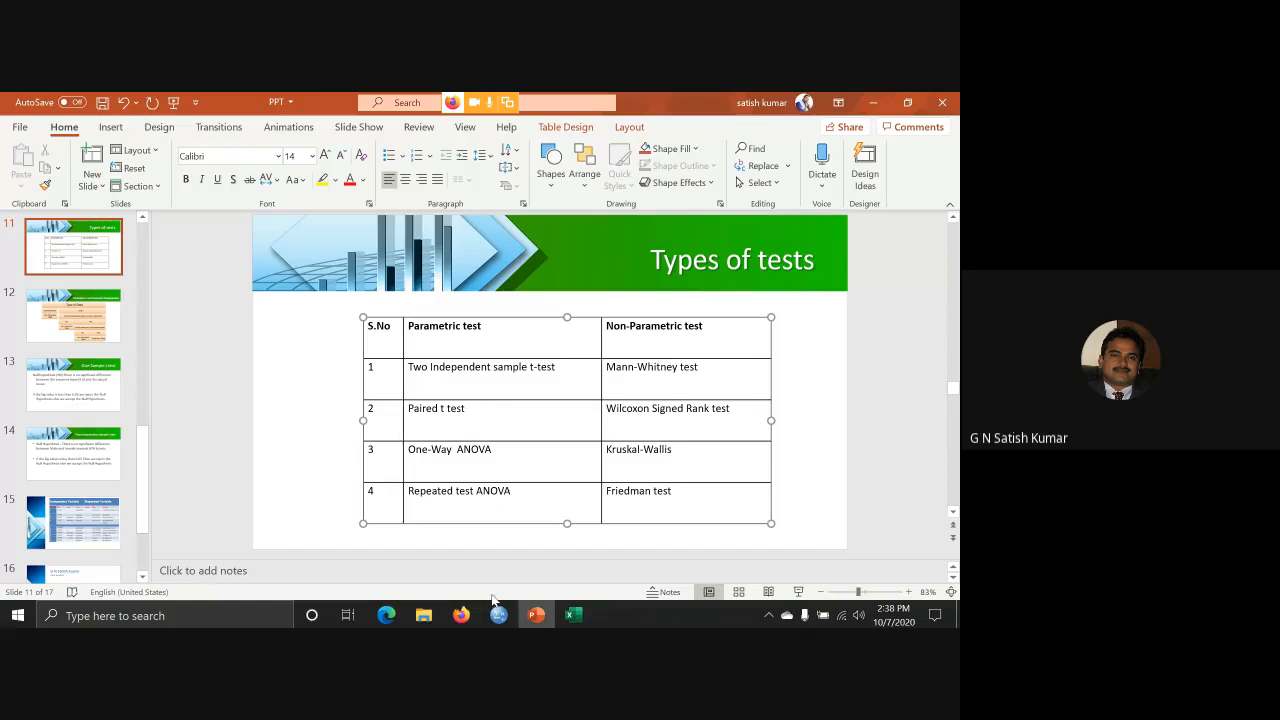
Switch to the Grades.sav Data Editor in SPSS and review the Teaching_Method_1 and Teaching_Method_2 variable definitions.
mouse_move(483, 603)
click(460, 580)
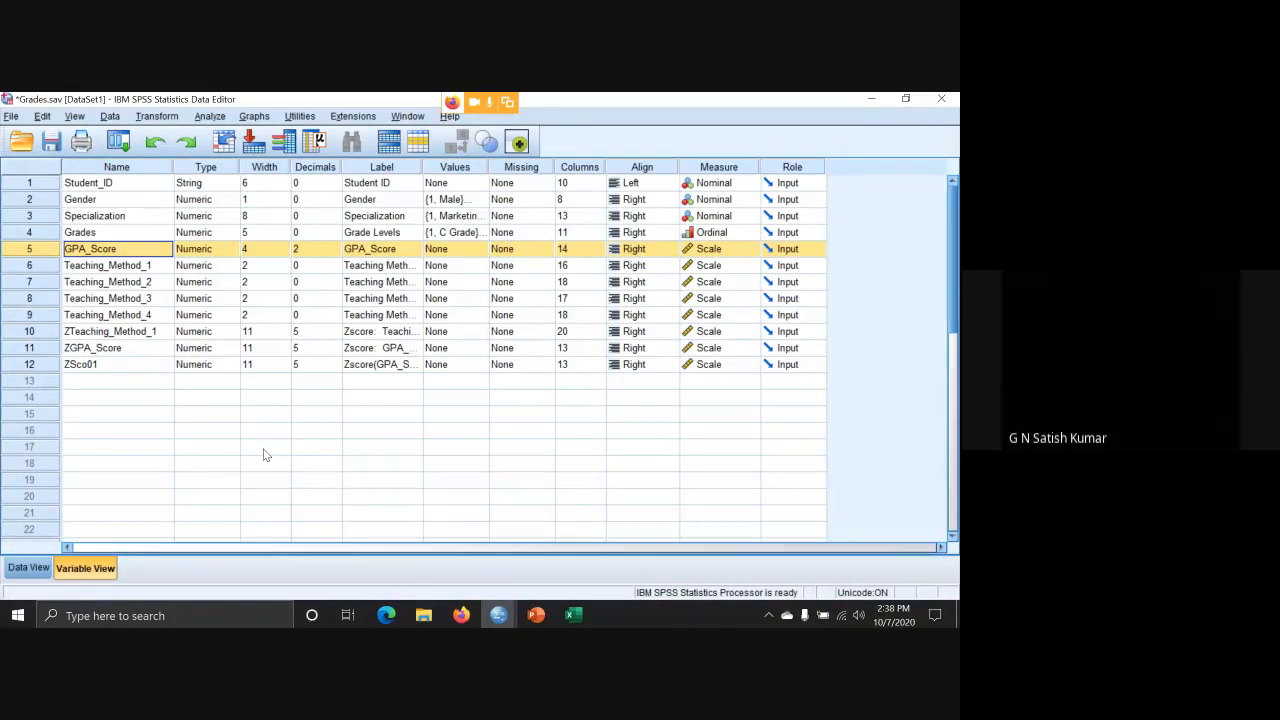
click(43, 270)
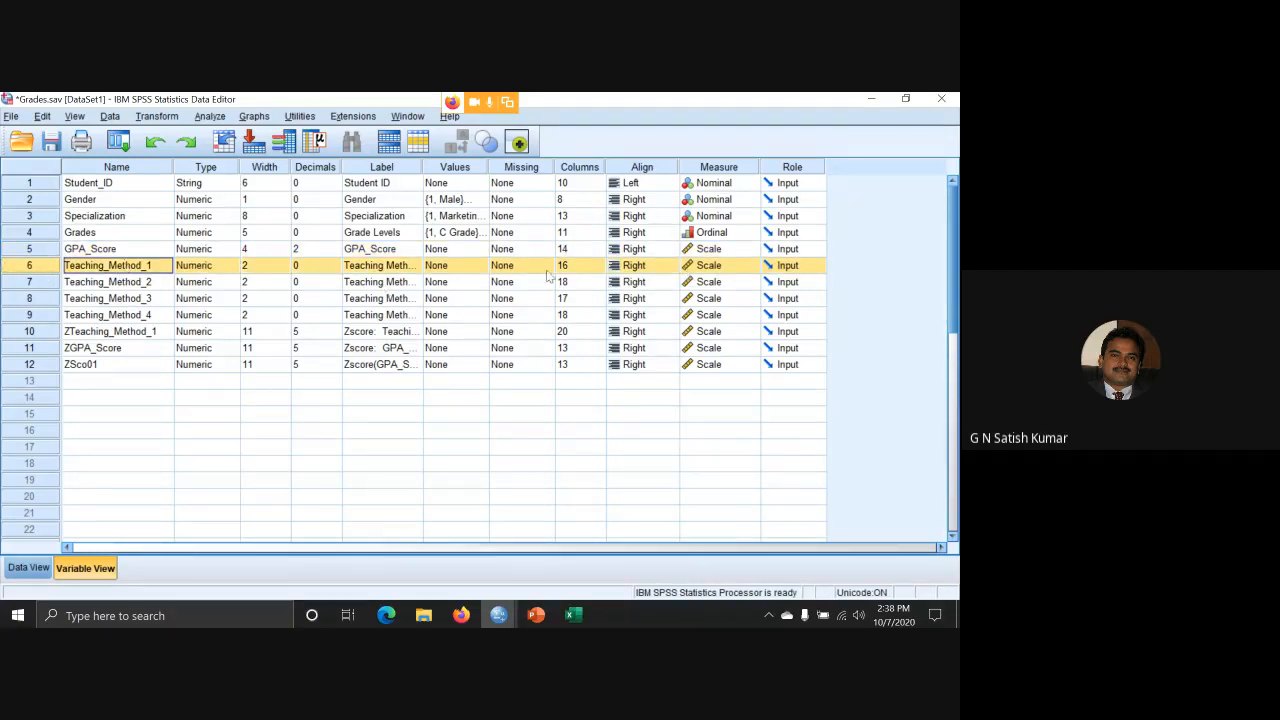
click(52, 285)
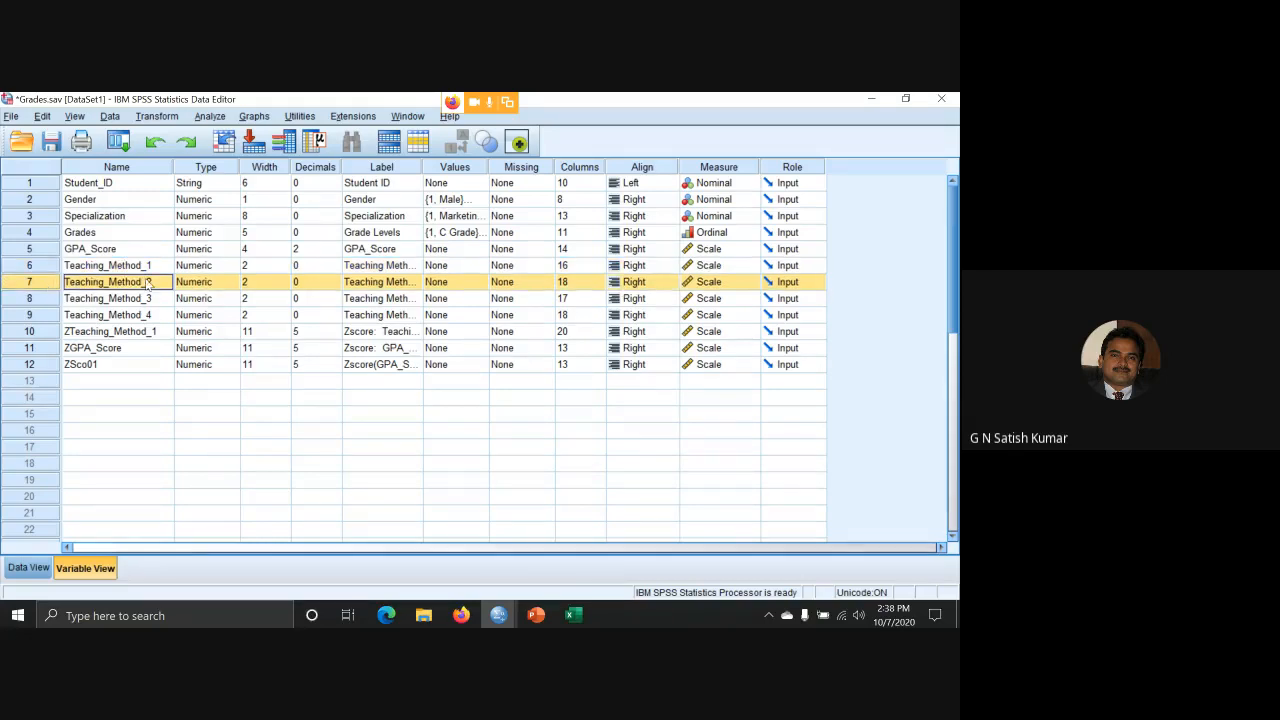
Show the case data and compare the paired scores in the Teaching_Method_1 and Teaching_Method_2 columns.
click(30, 567)
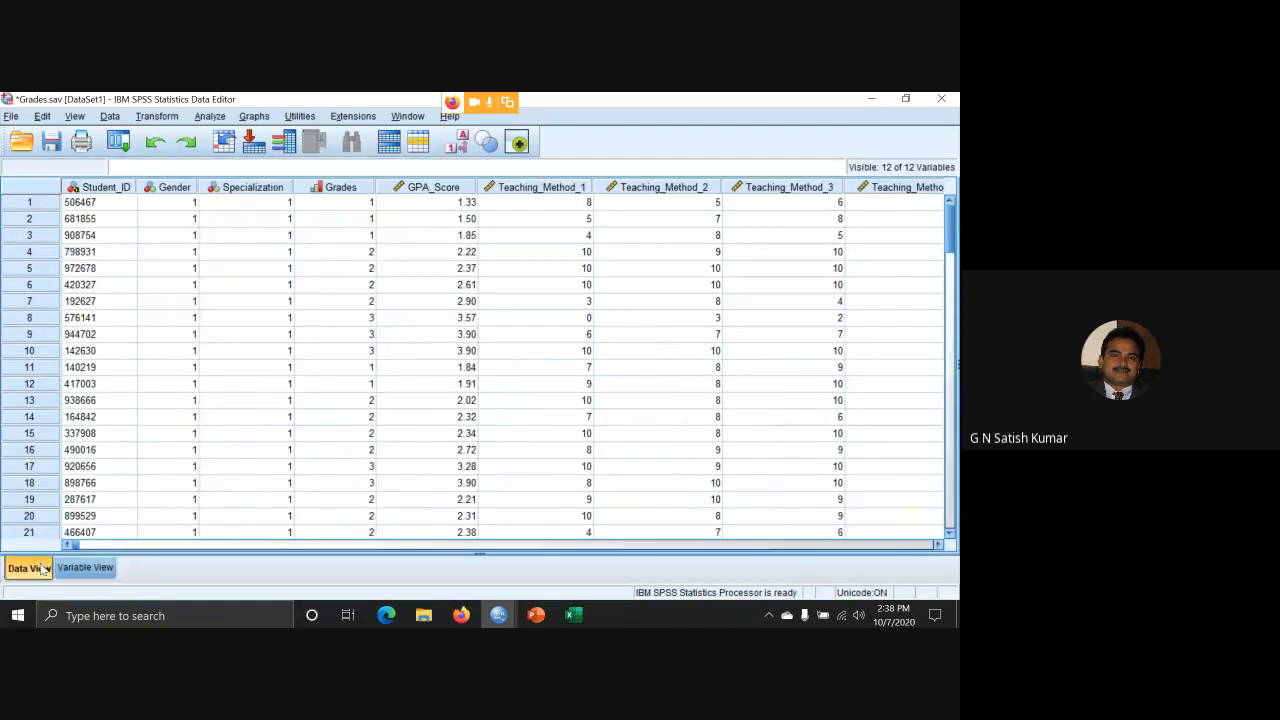
click(541, 187)
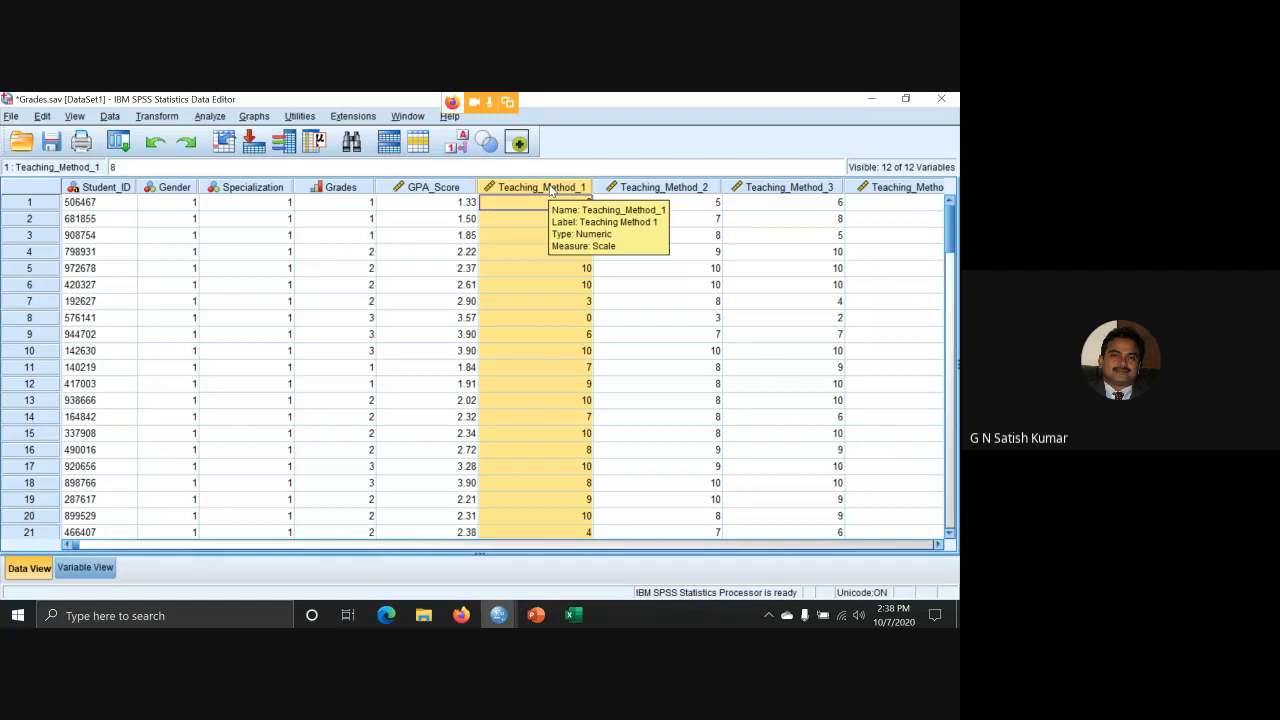
click(690, 188)
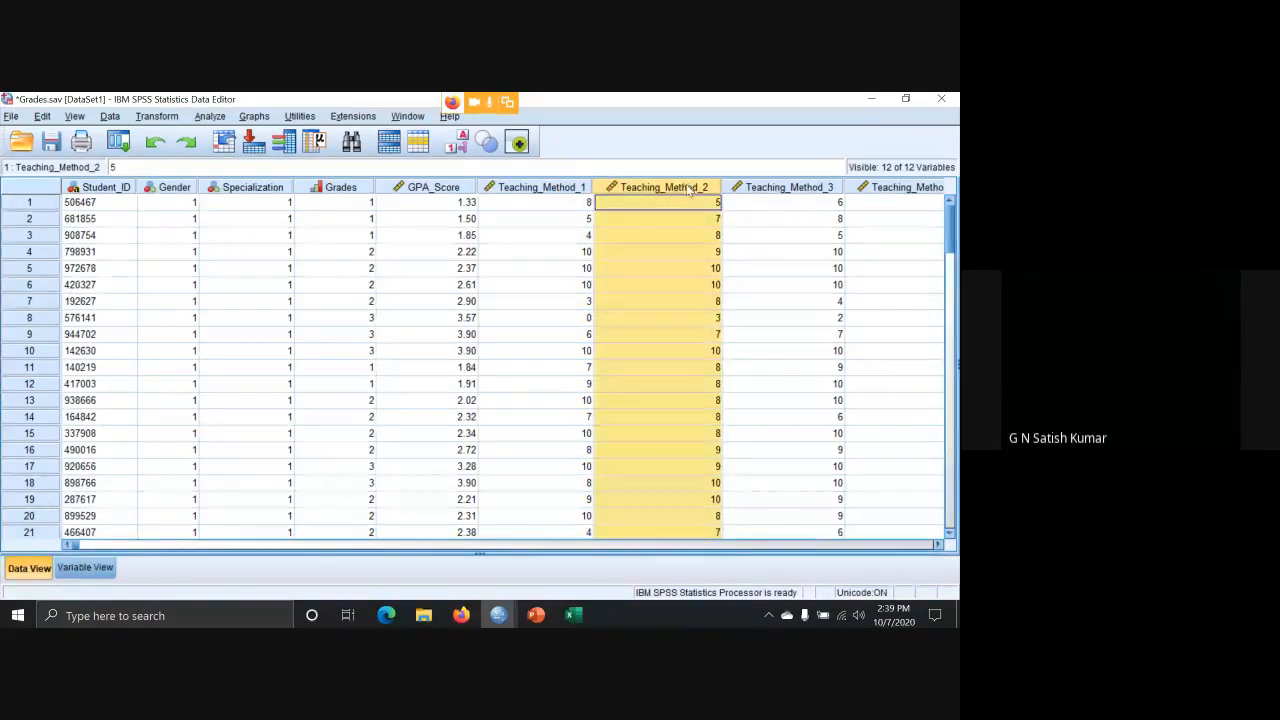
click(550, 191)
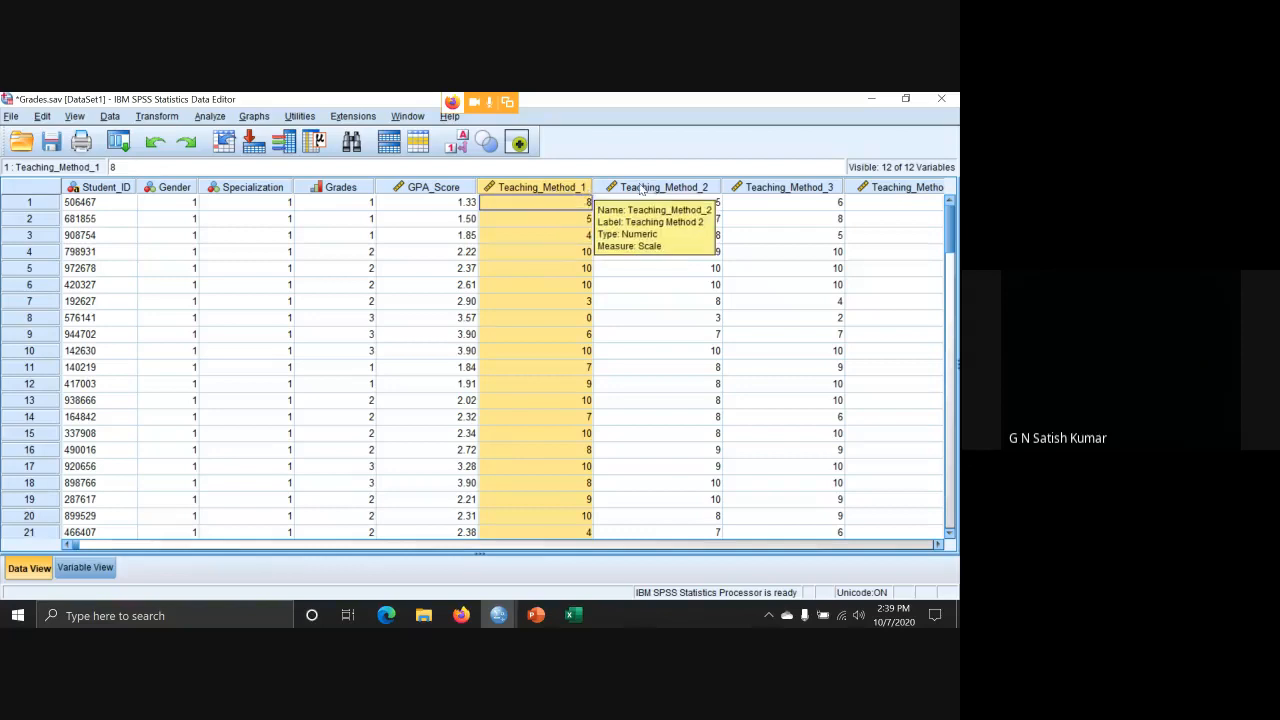
click(651, 189)
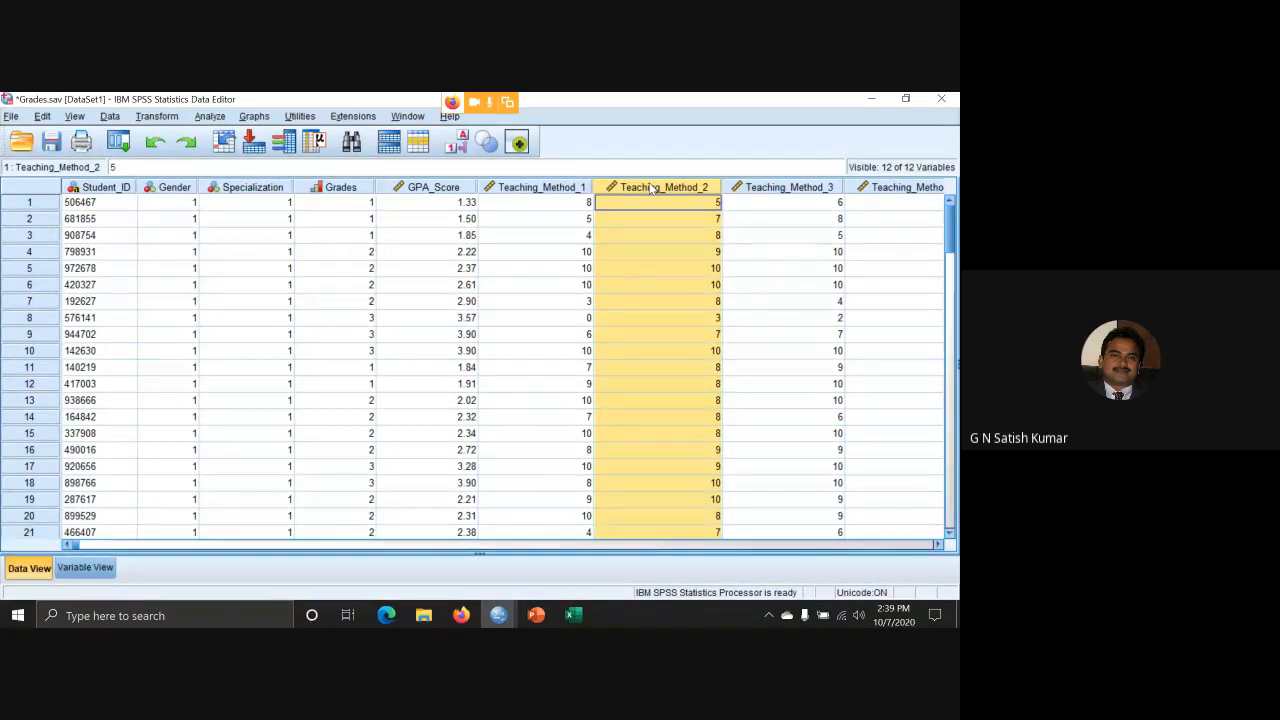
click(545, 205)
click(641, 204)
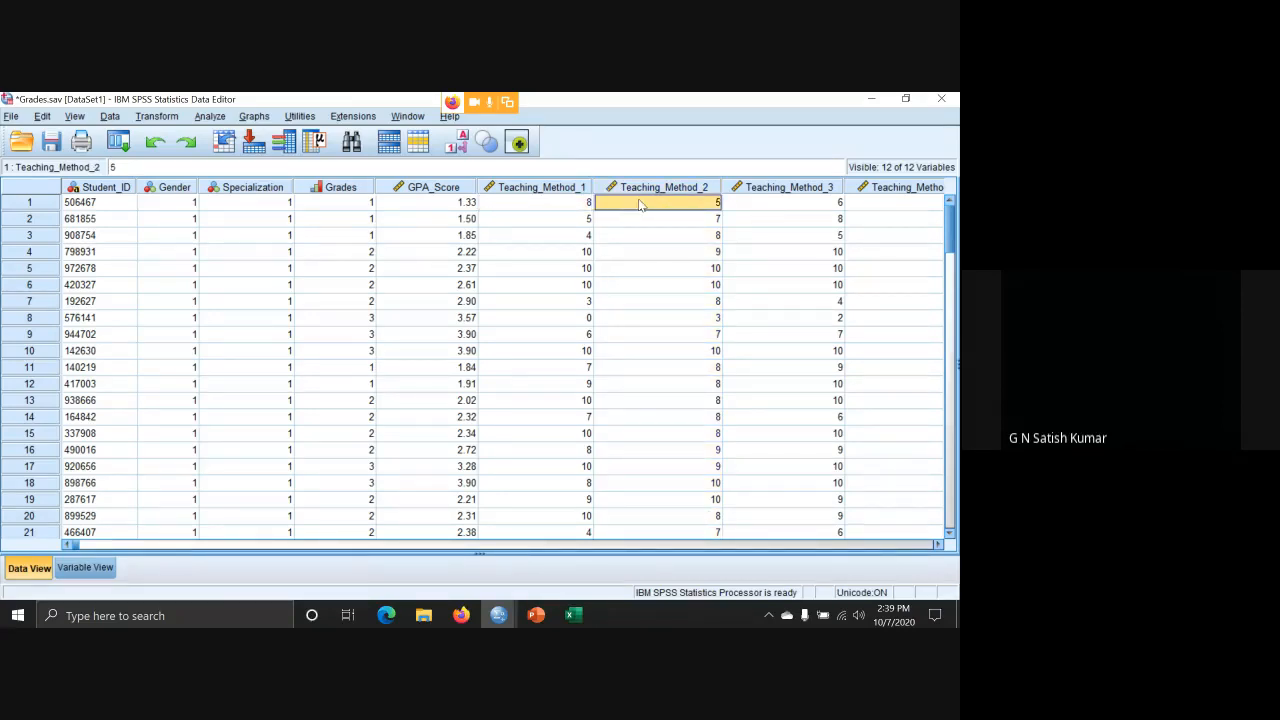
click(560, 188)
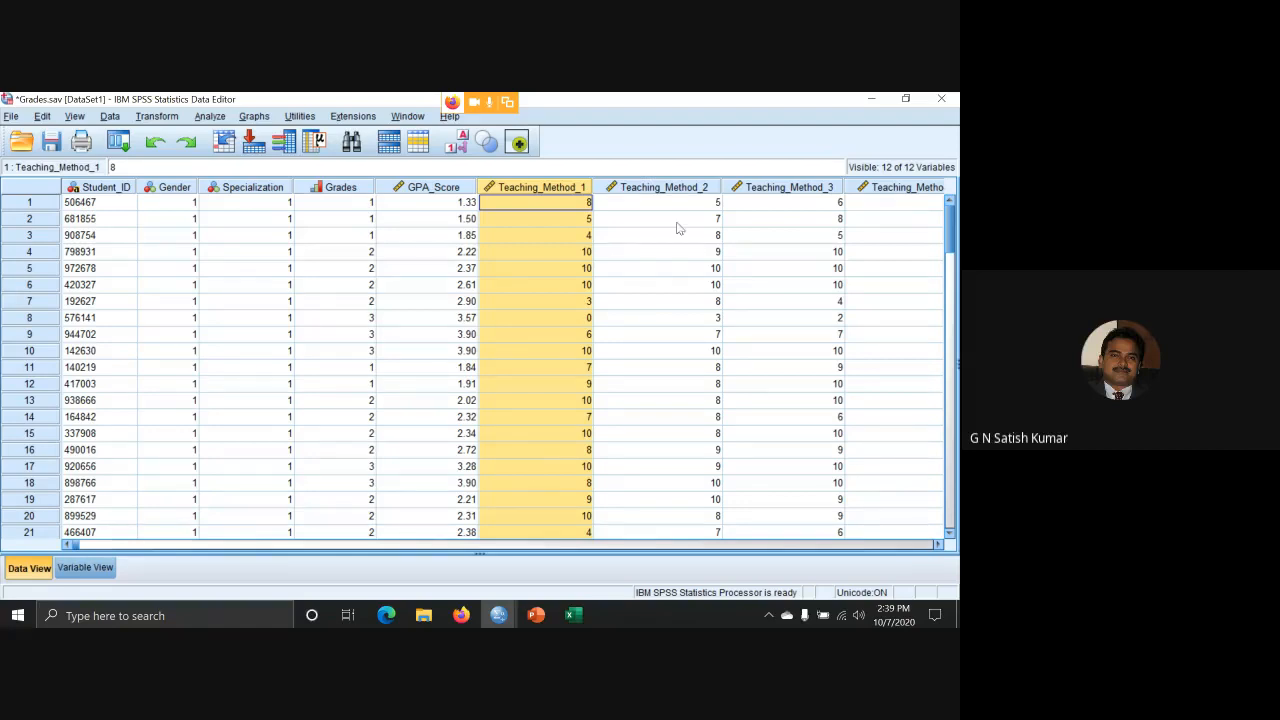
click(680, 189)
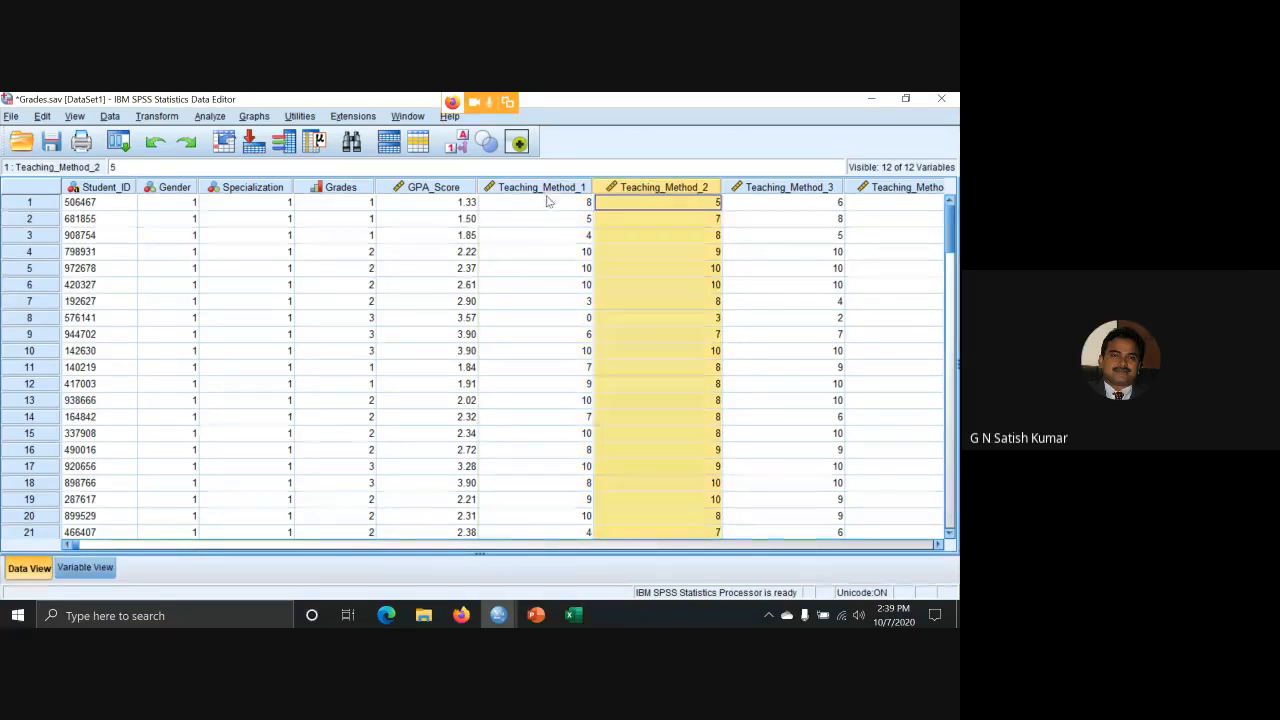
Highlight the Teaching_Method_1 column and the Teaching_Method_2 column in turn as the two related measures.
mouse_move(638, 197)
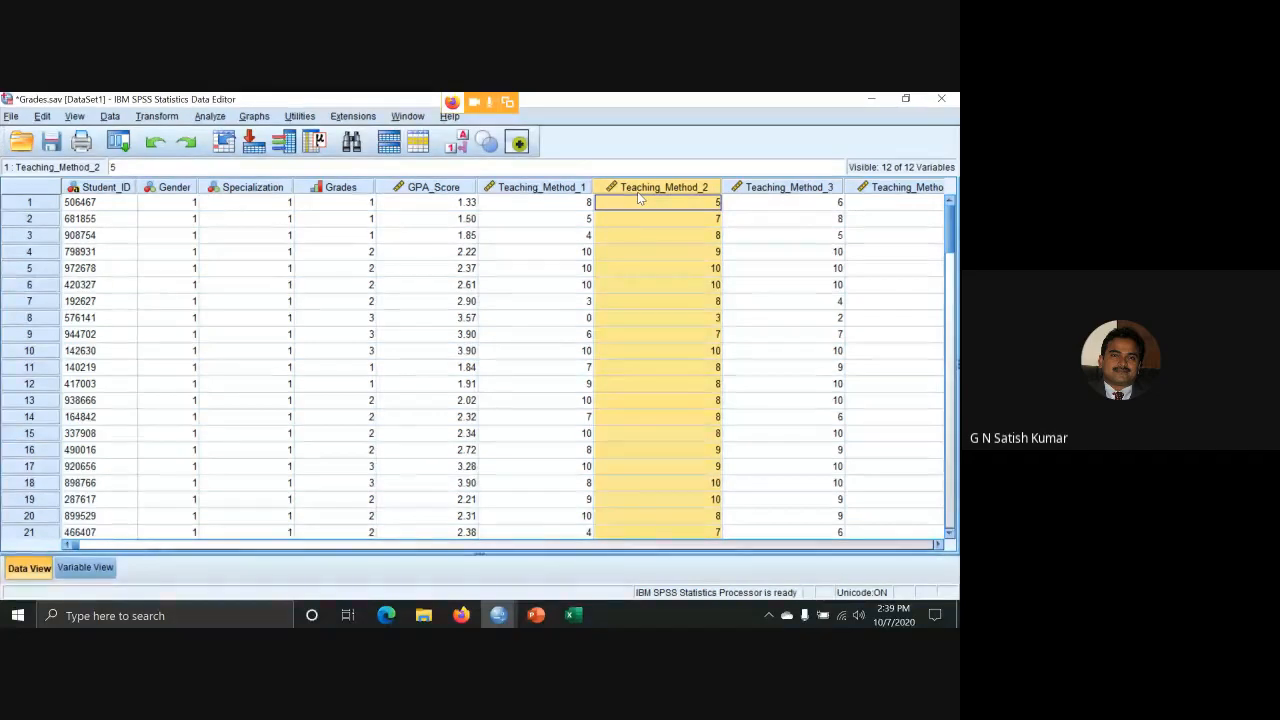
click(556, 190)
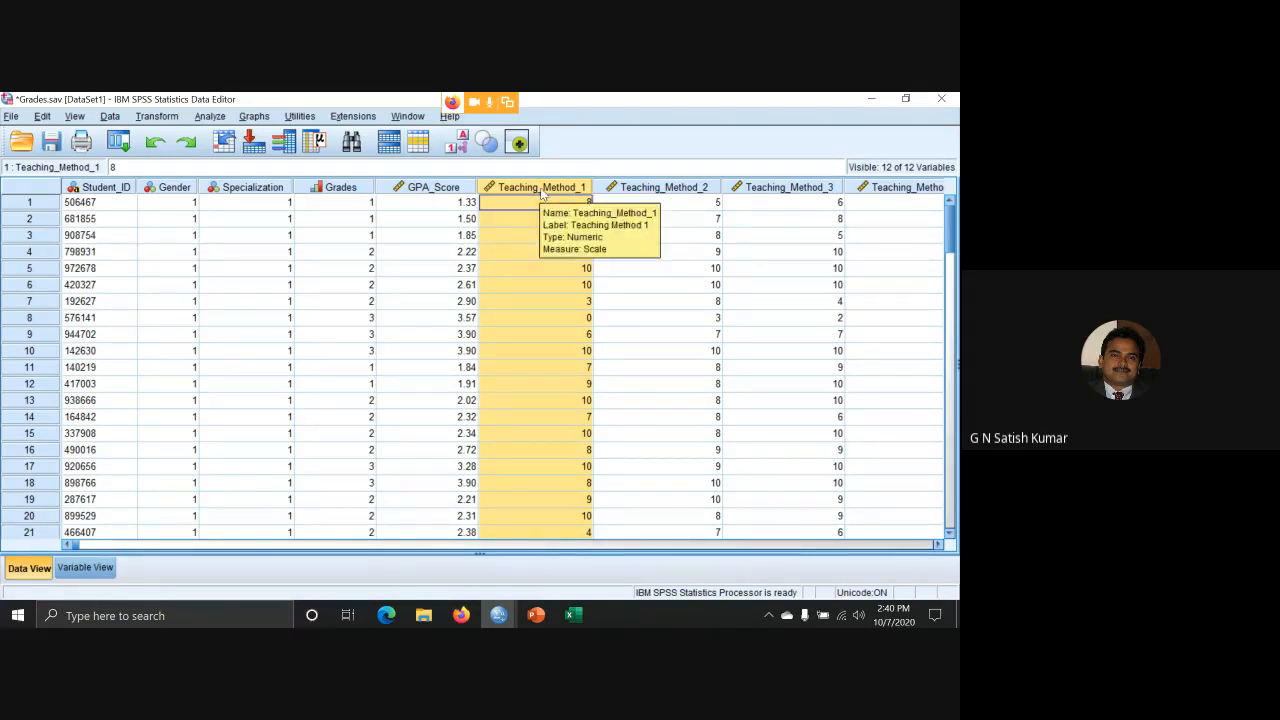
click(646, 190)
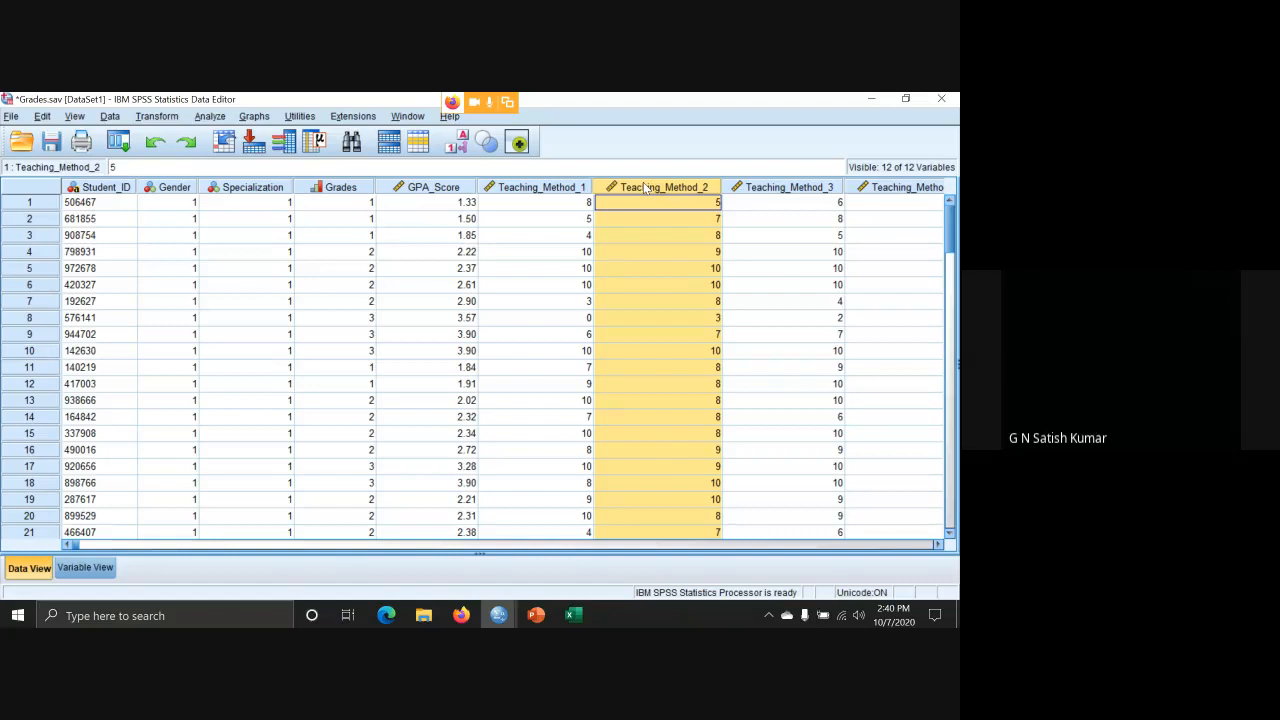
Run a Paired-Samples T Test with Teaching Method 1 as Variable1 and Teaching Method 2 as Variable2 of pair 1.
click(209, 117)
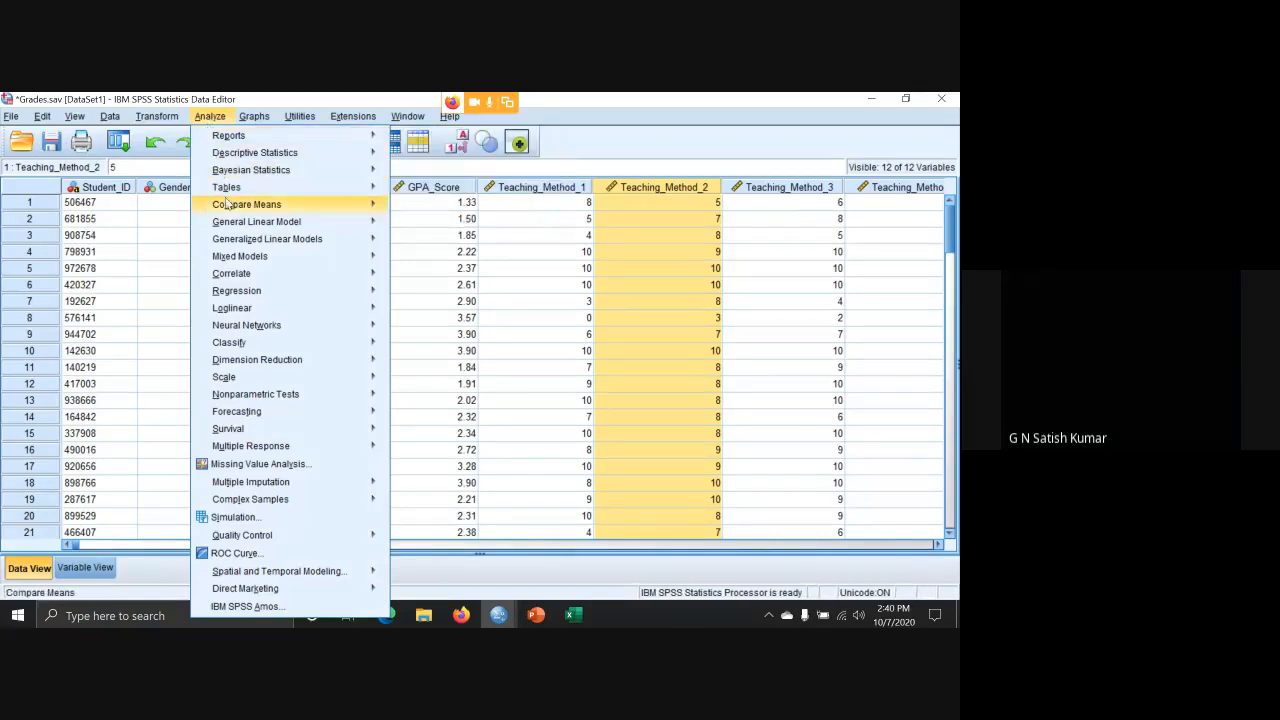
mouse_move(228, 207)
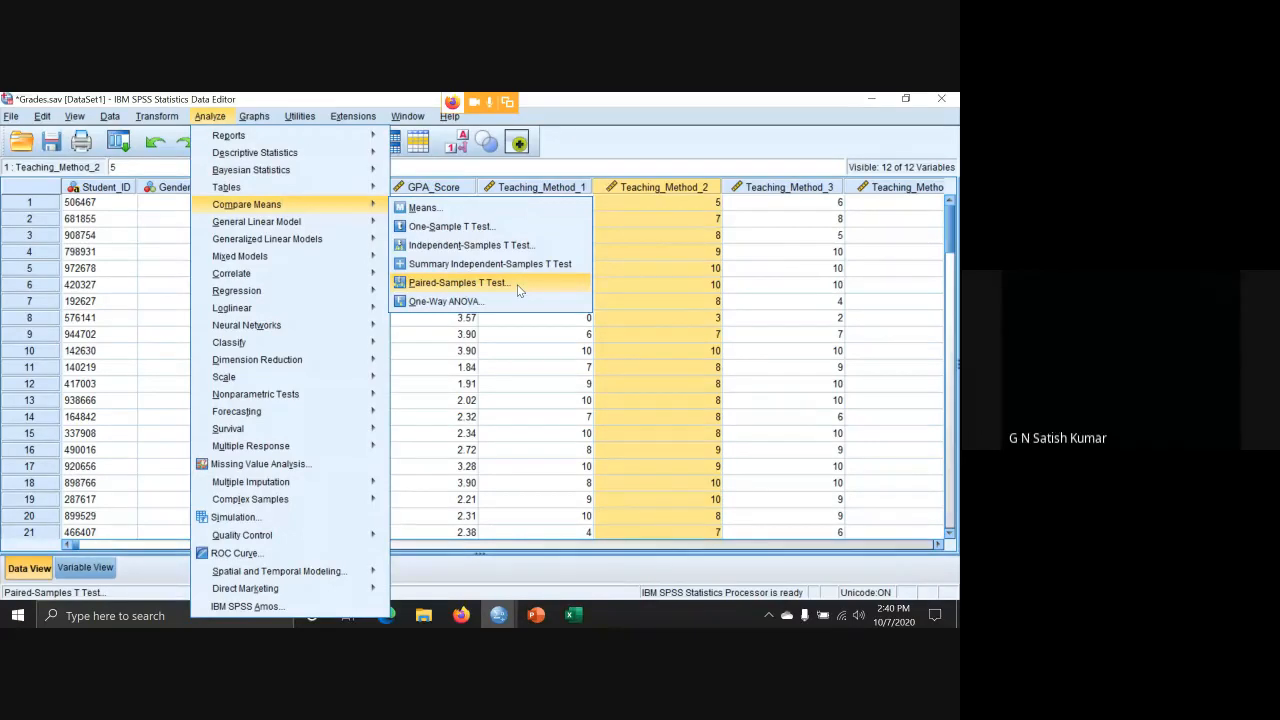
click(458, 282)
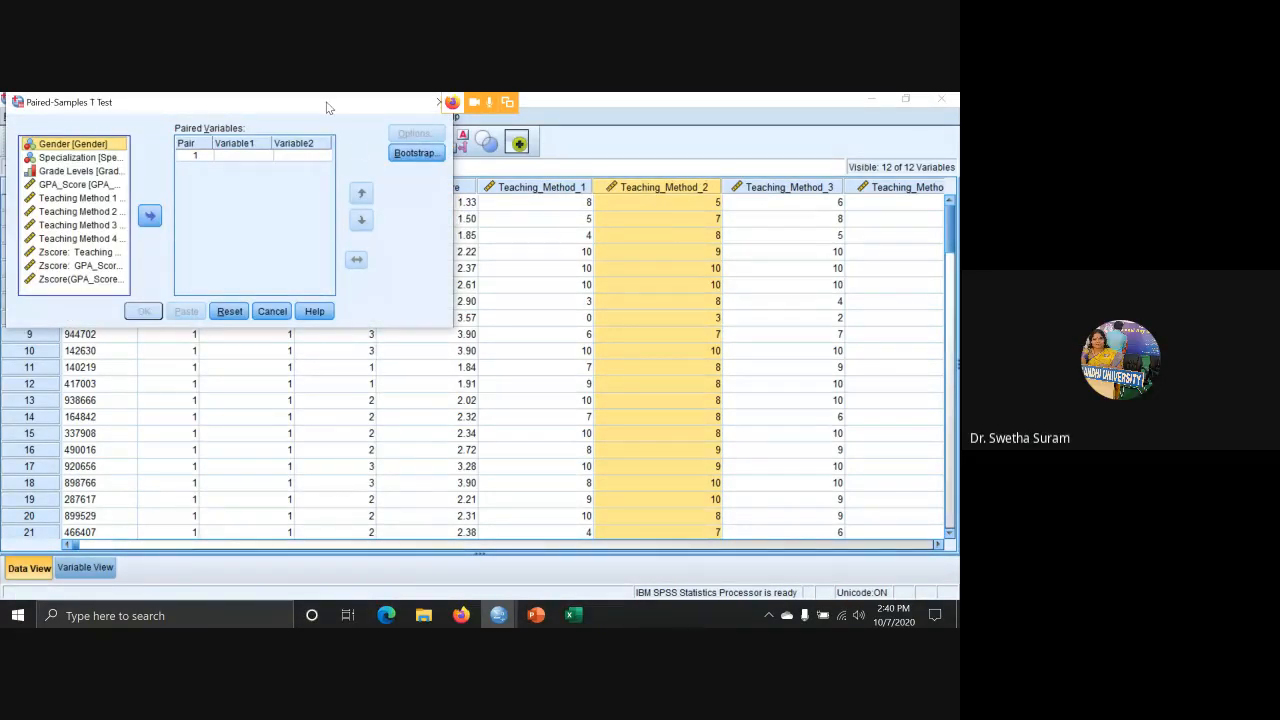
drag(327, 107, 606, 172)
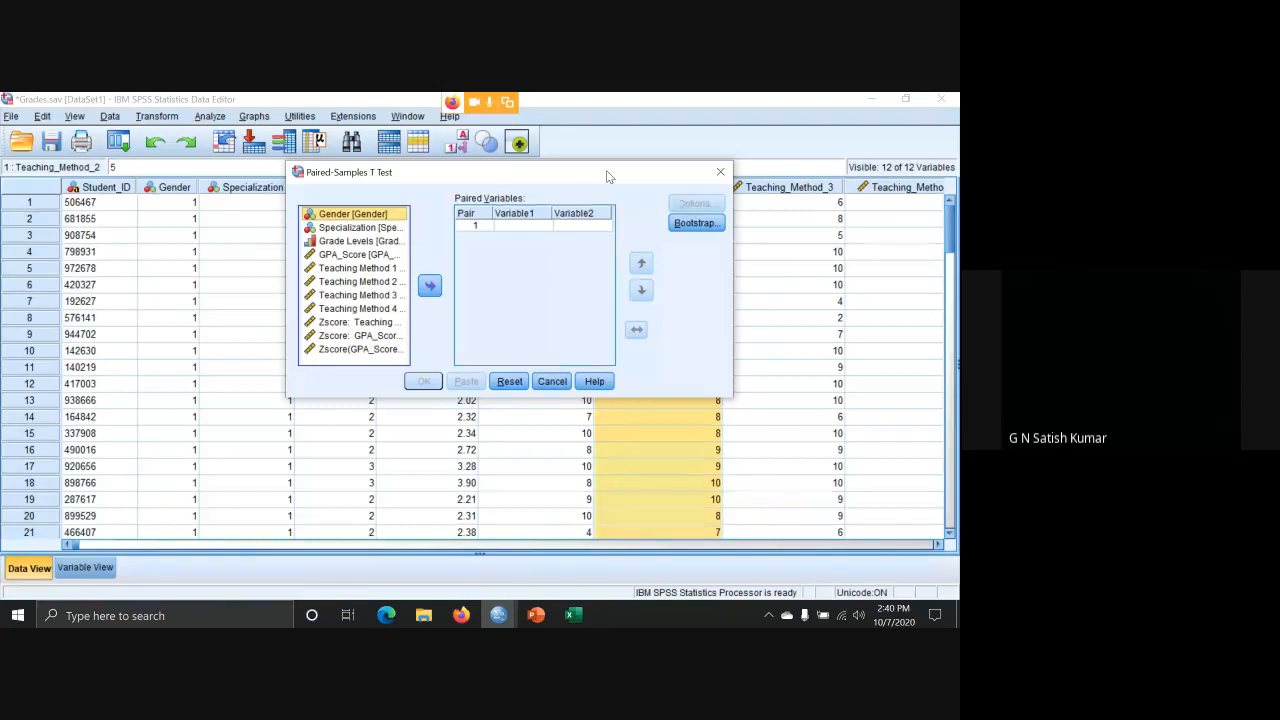
click(385, 270)
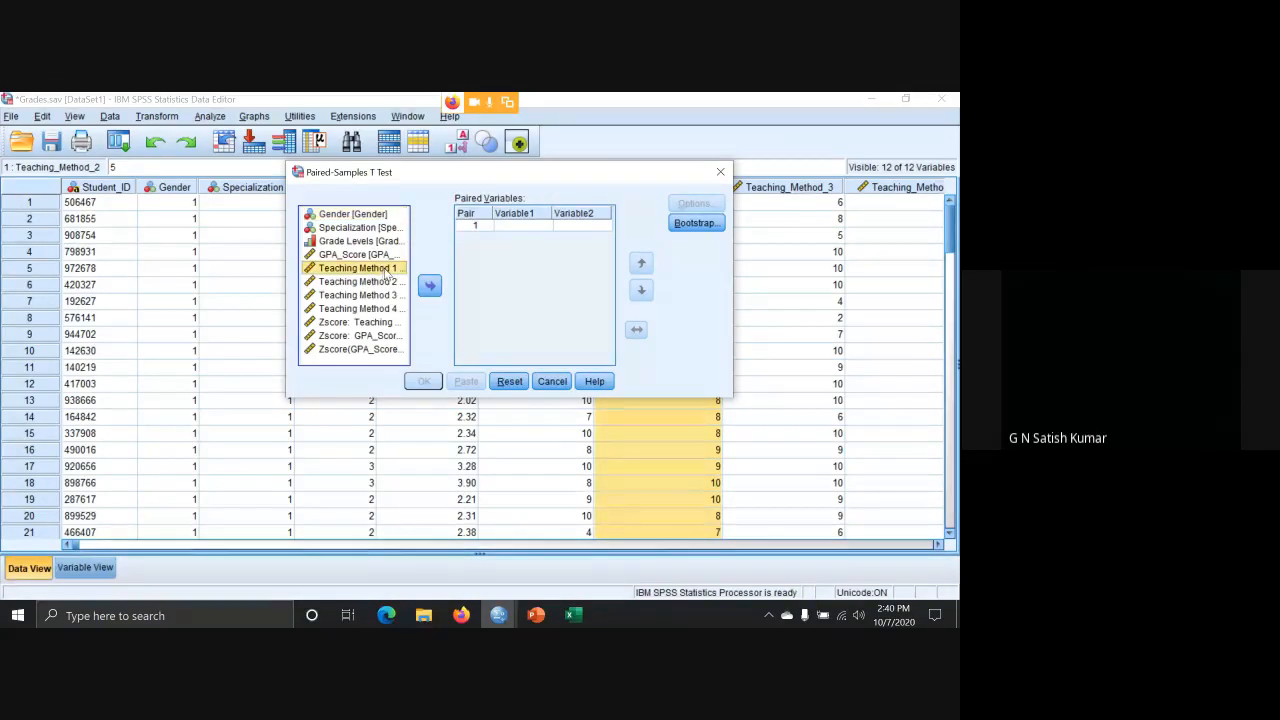
click(429, 287)
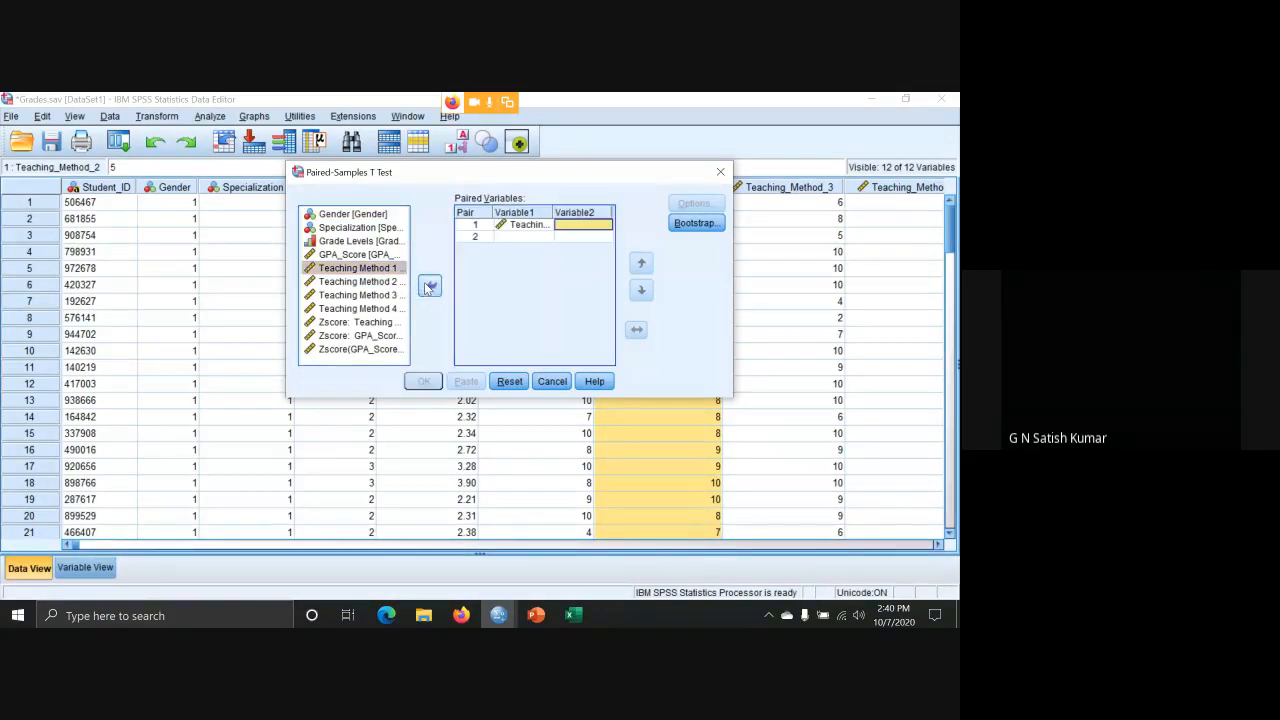
click(378, 284)
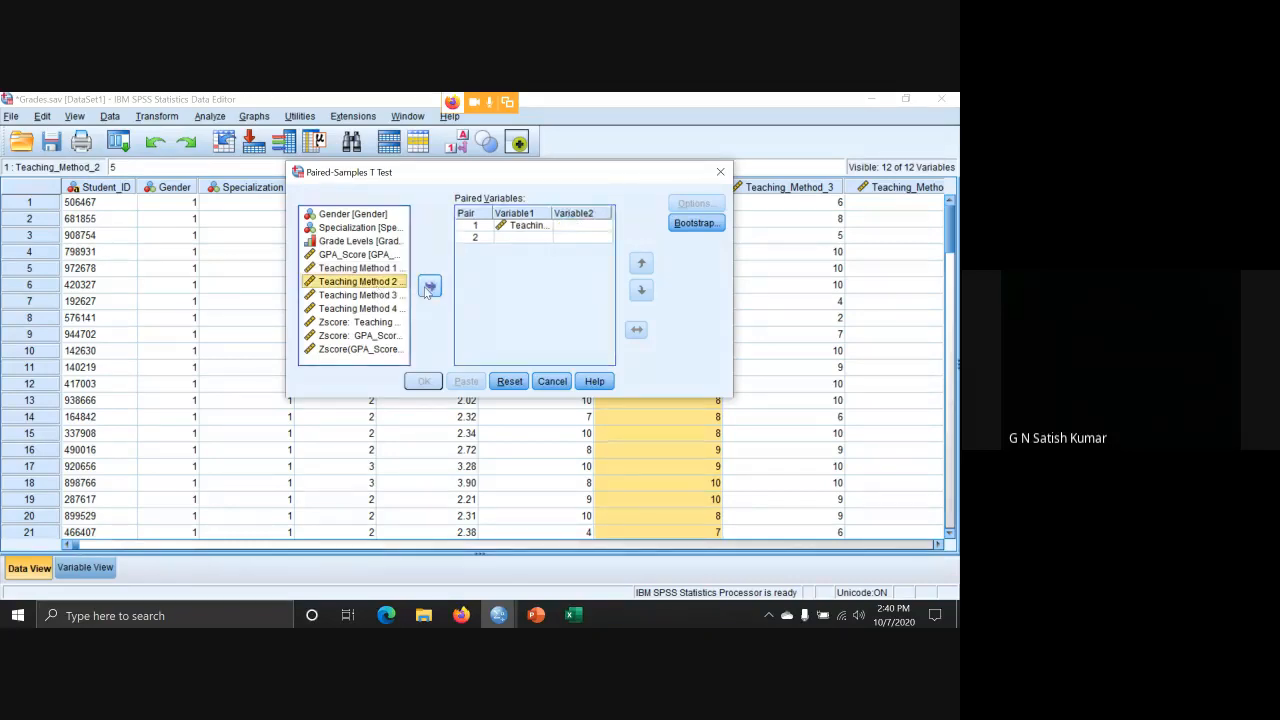
click(428, 289)
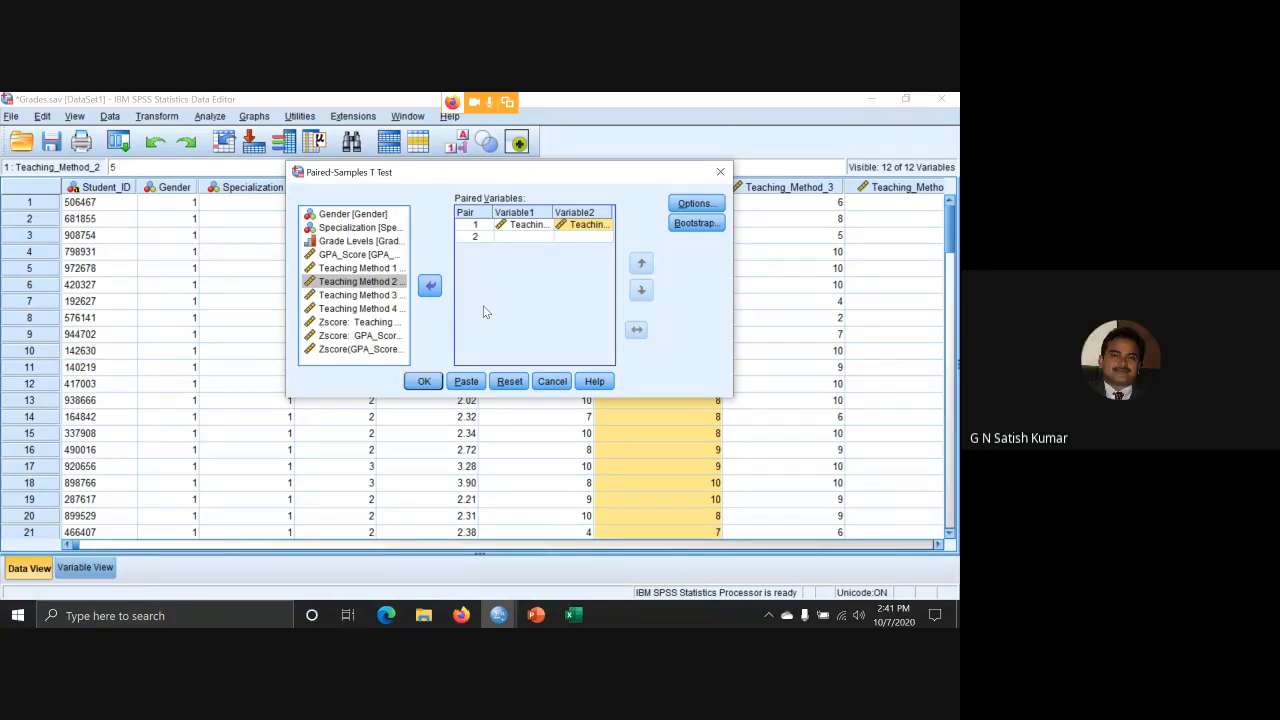
click(540, 225)
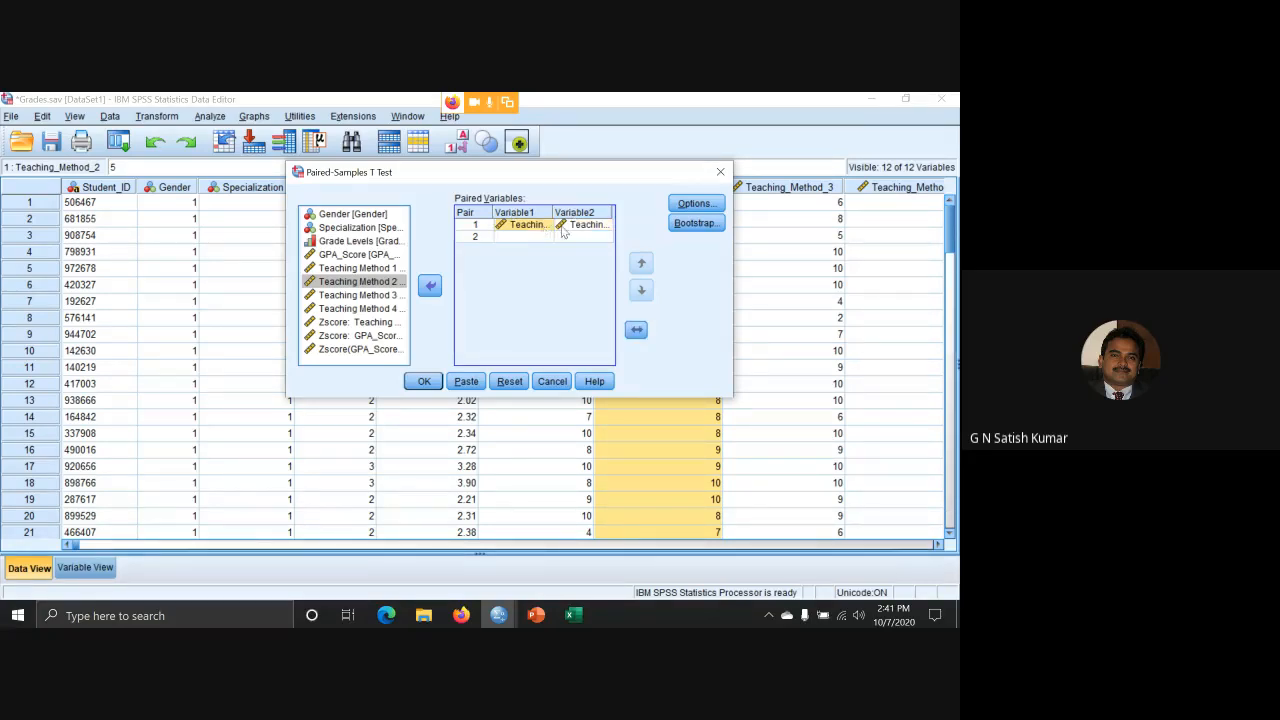
click(424, 384)
Examine the means in the Paired Samples Statistics table and the two-tailed significance in the Paired Samples Test table.
scroll(568, 368, down, 1)
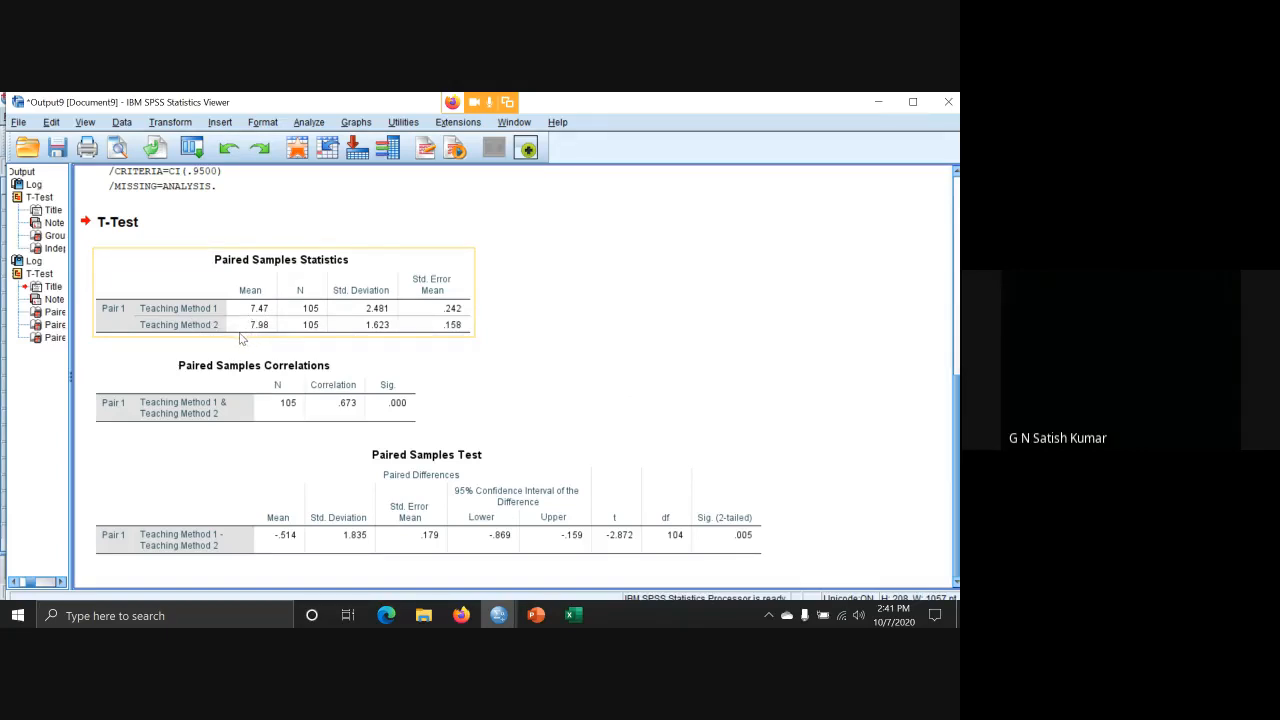
click(418, 470)
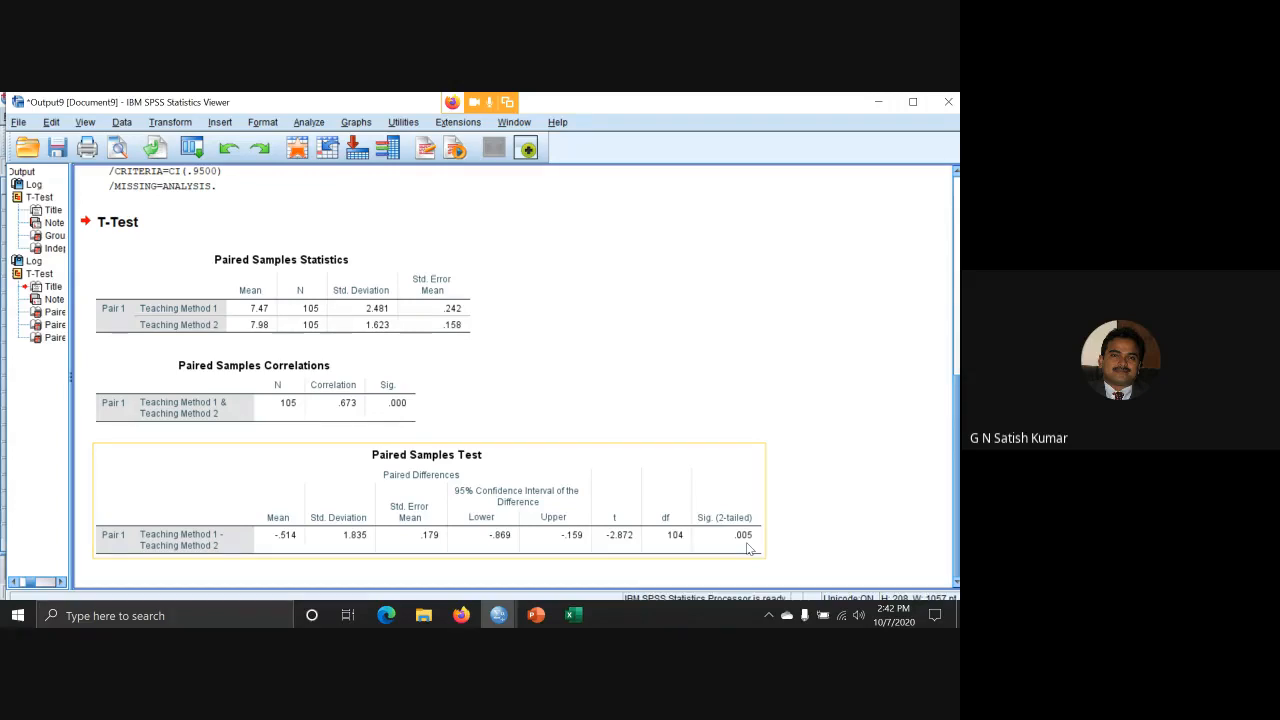
click(362, 316)
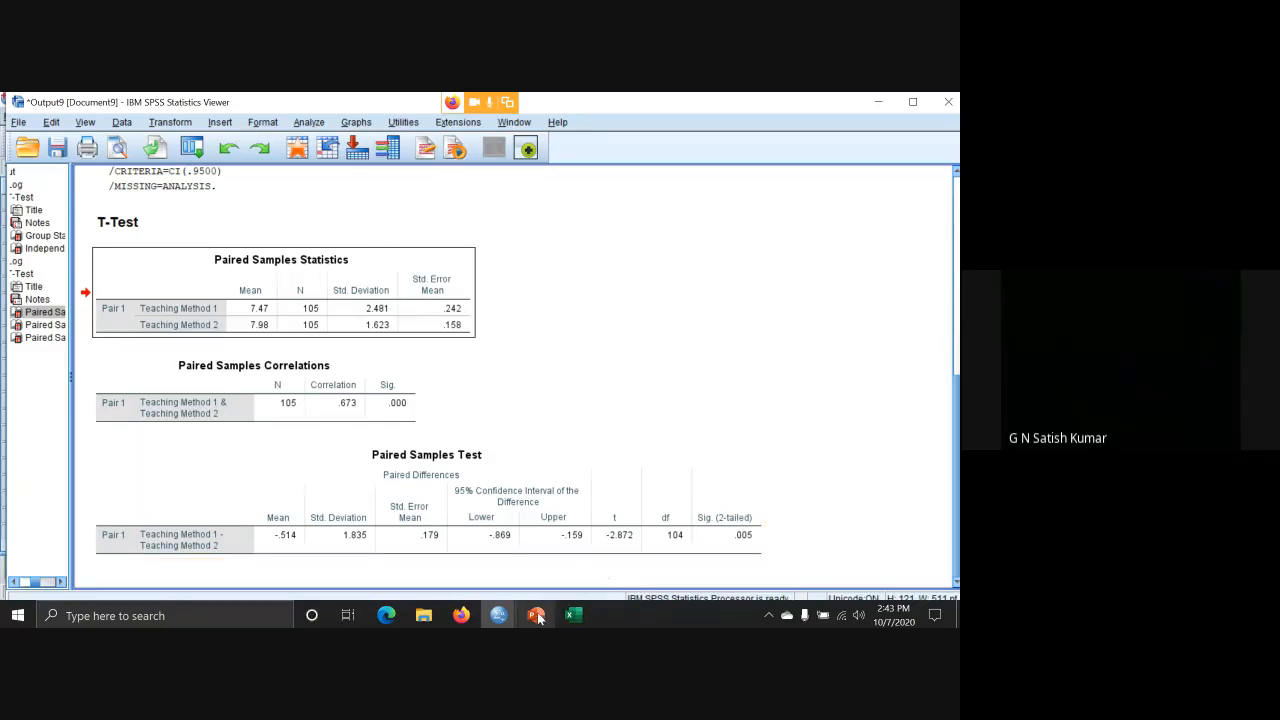
Consult the Types of tests slide in PowerPoint and return to the Grades.sav Data Editor in SPSS.
mouse_move(536, 615)
click(578, 508)
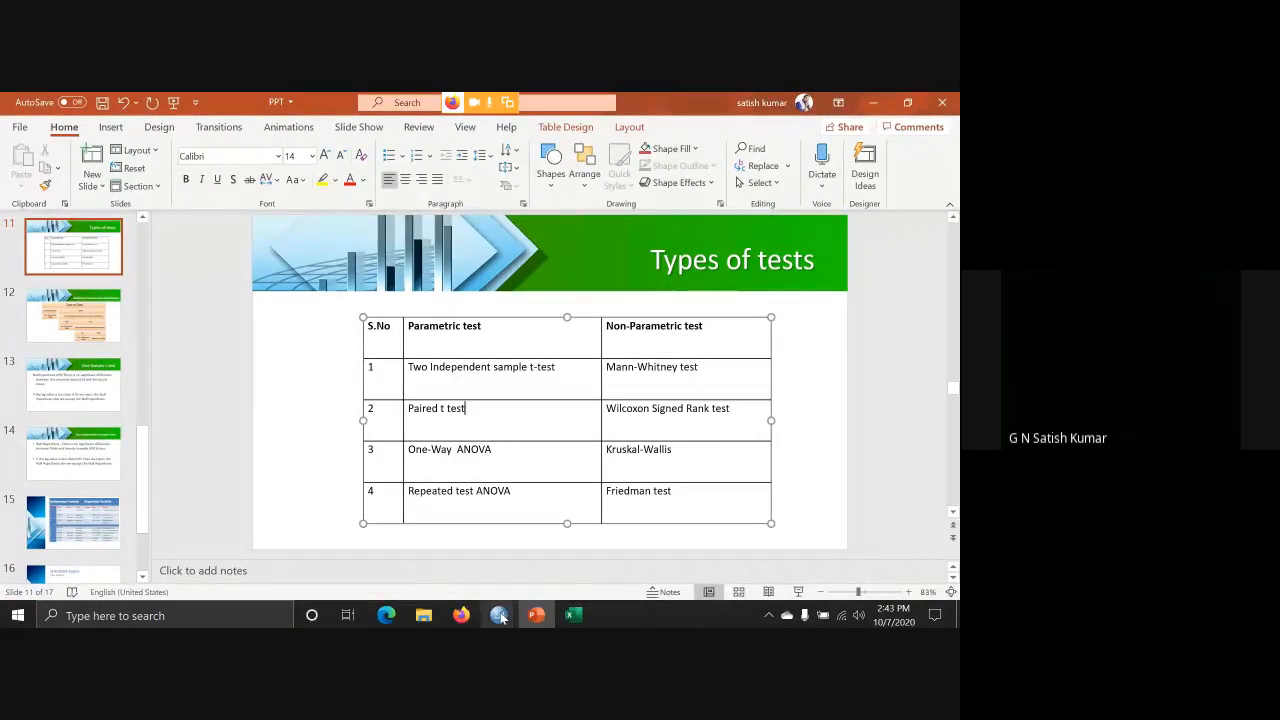
mouse_move(498, 615)
click(466, 573)
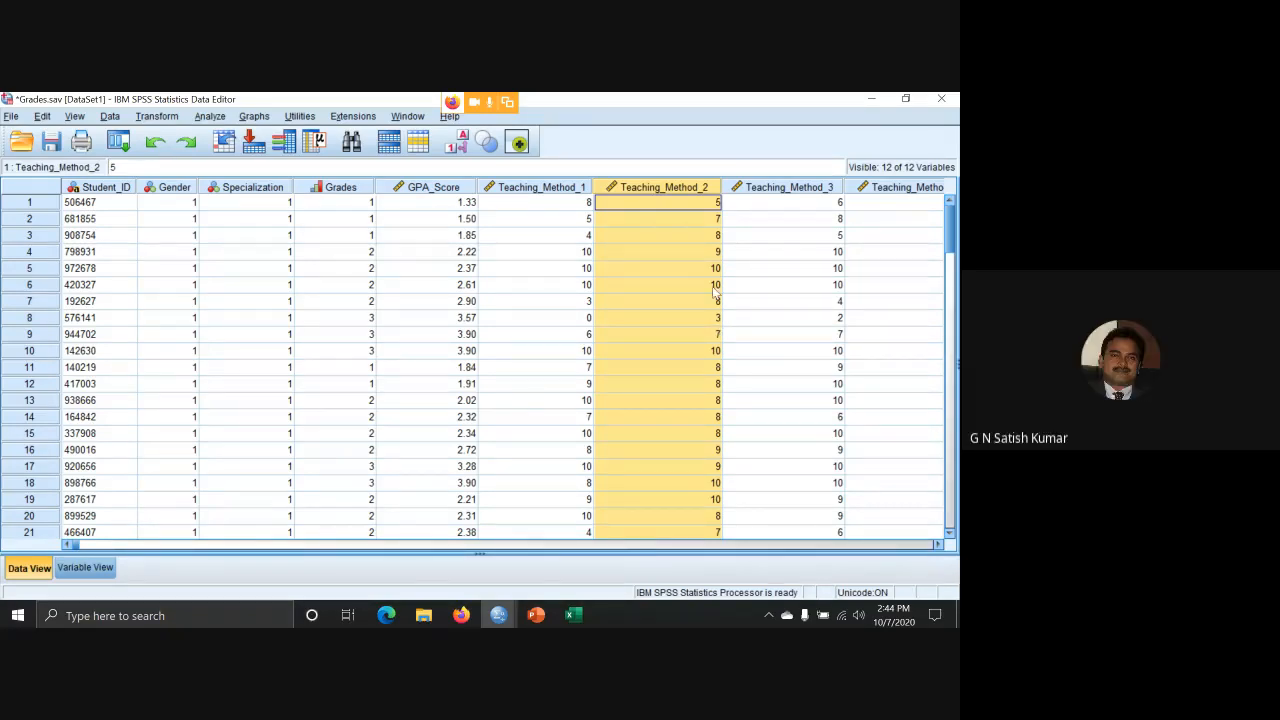
Examine case 5's scores under both teaching methods and compare the full Teaching_Method_1 and Teaching_Method_2 columns.
click(46, 272)
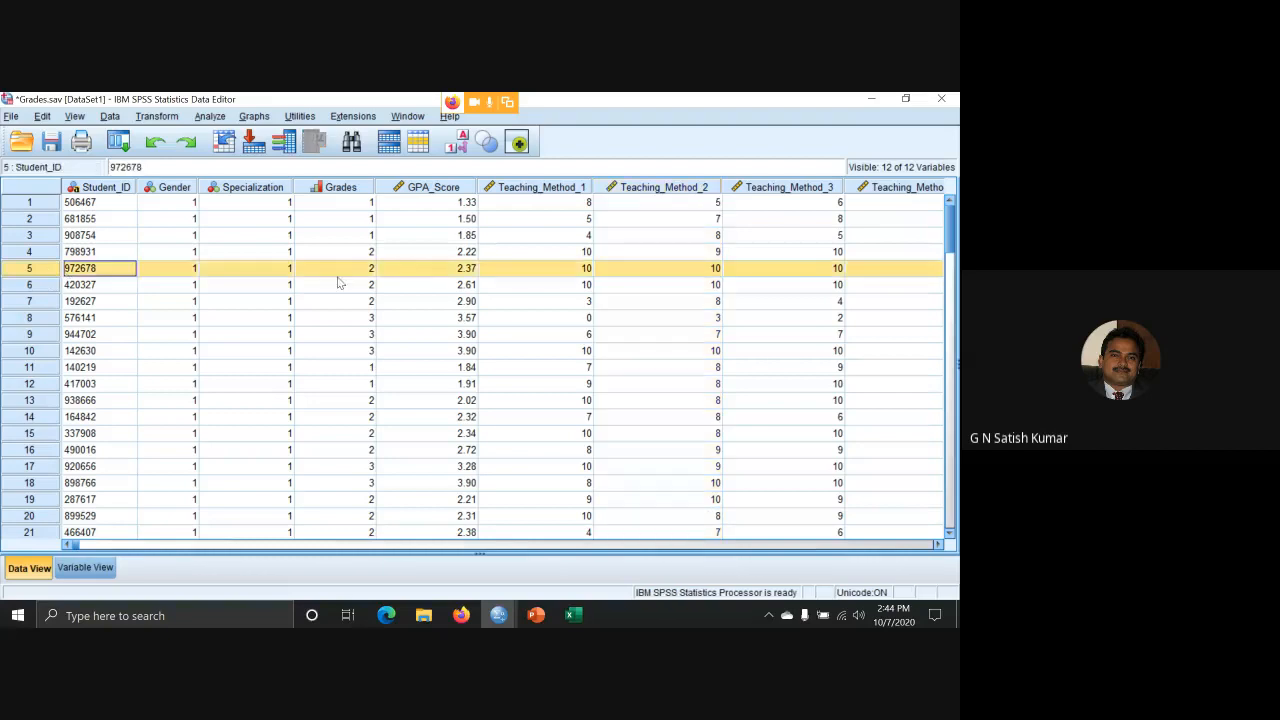
click(584, 272)
click(630, 277)
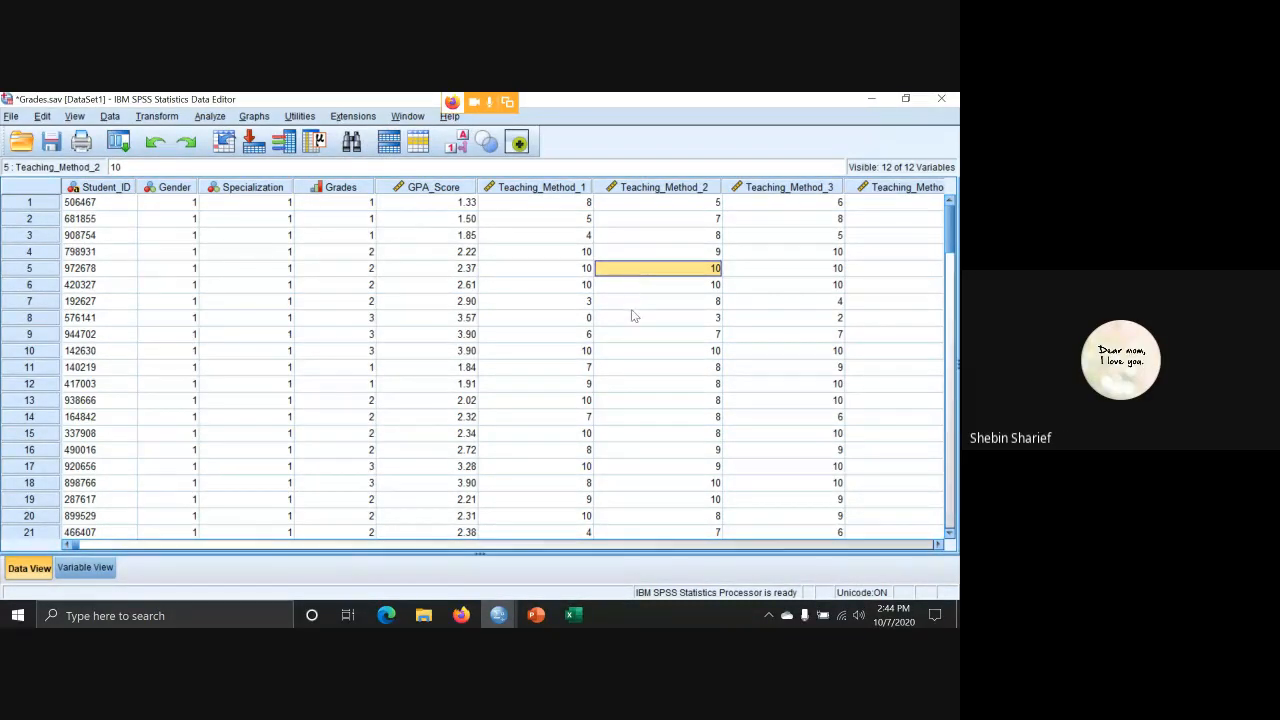
click(667, 188)
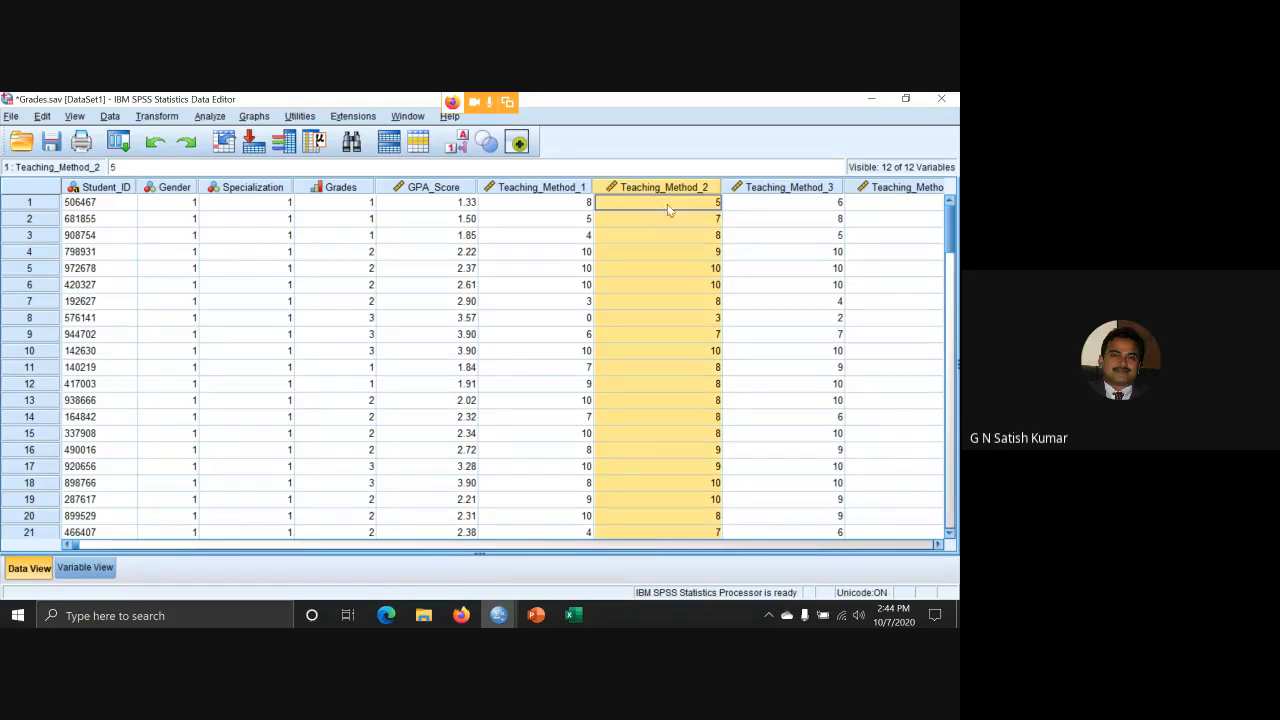
click(535, 190)
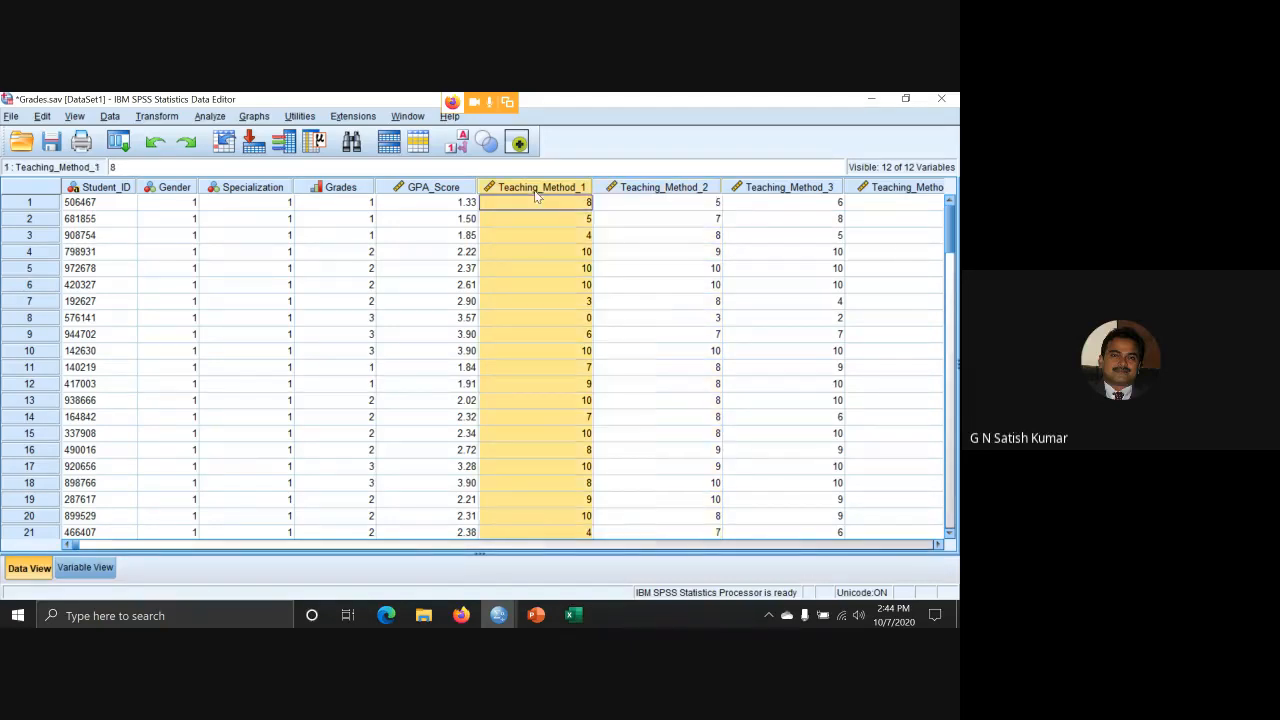
click(640, 190)
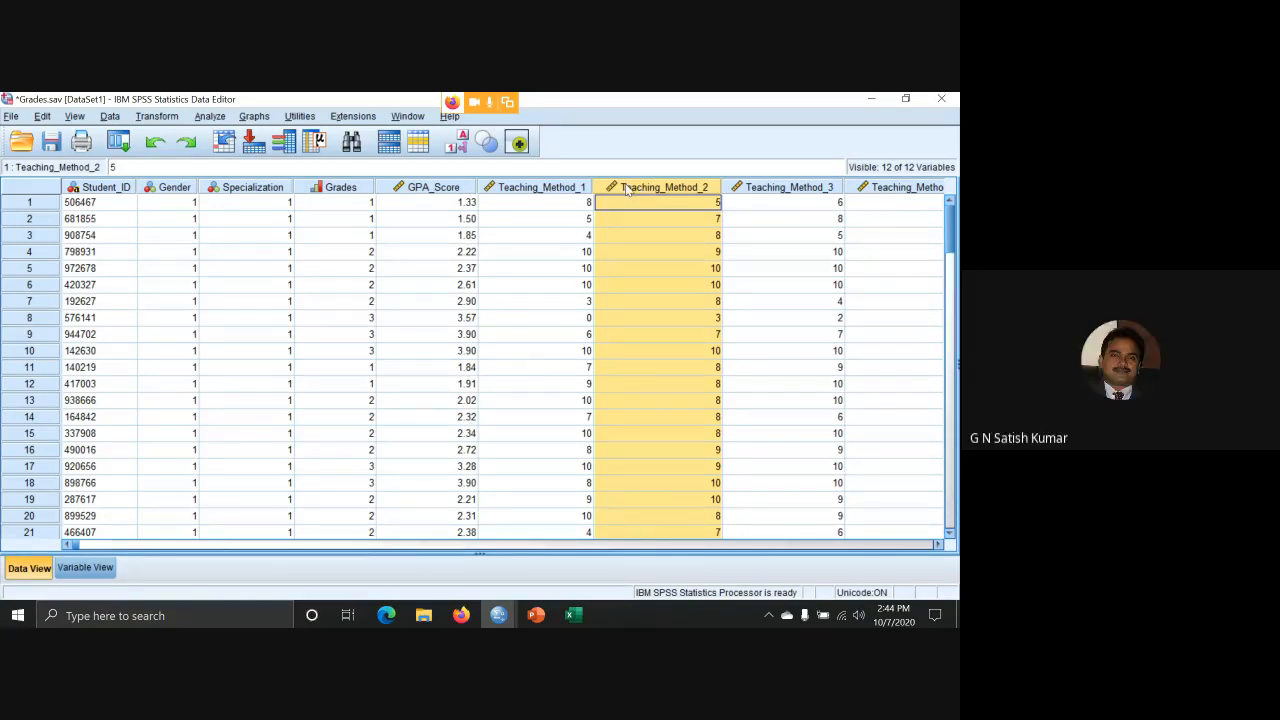
mouse_move(629, 193)
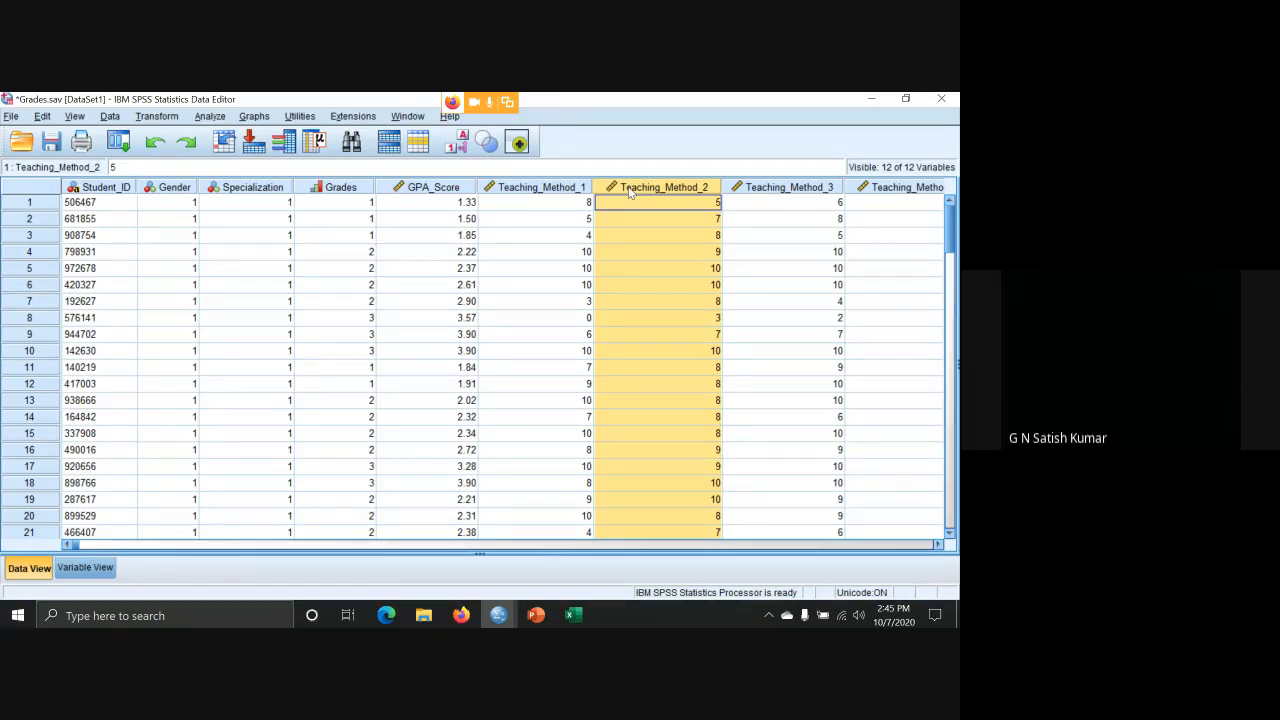
Highlight the Specialization and GPA_Score data columns and check the value labels in Specialization's variable definition.
click(258, 190)
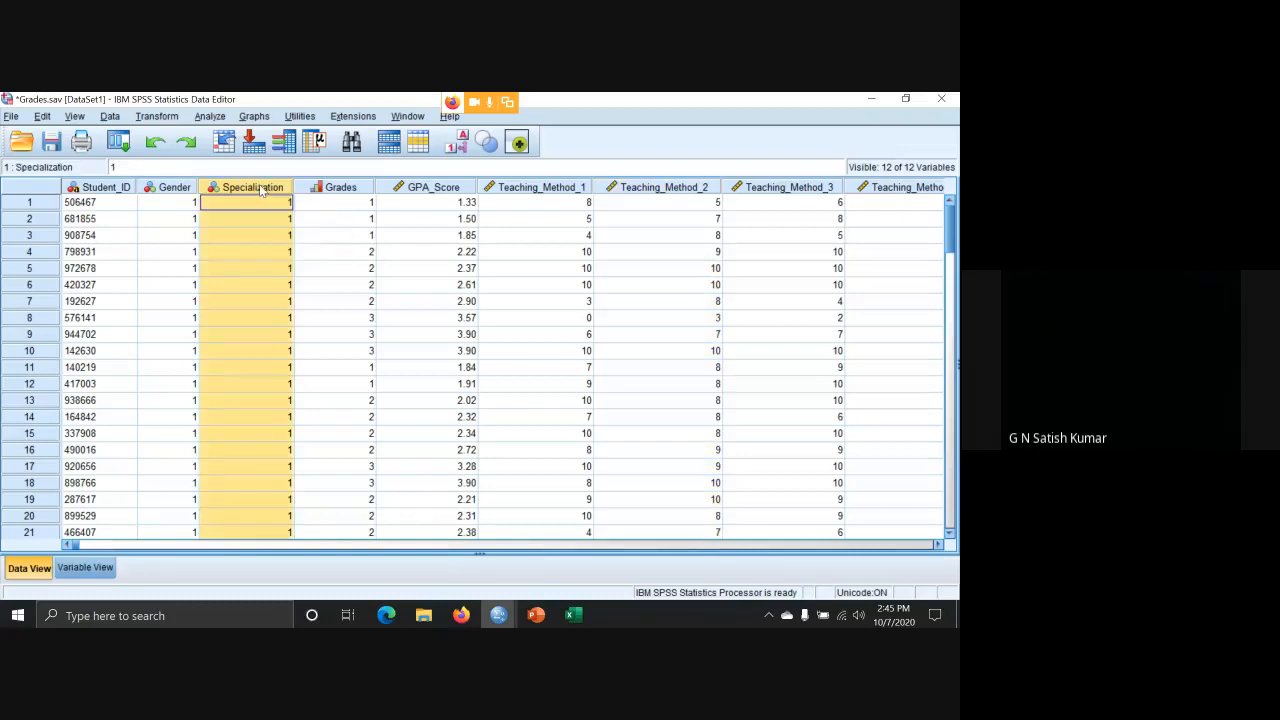
click(454, 188)
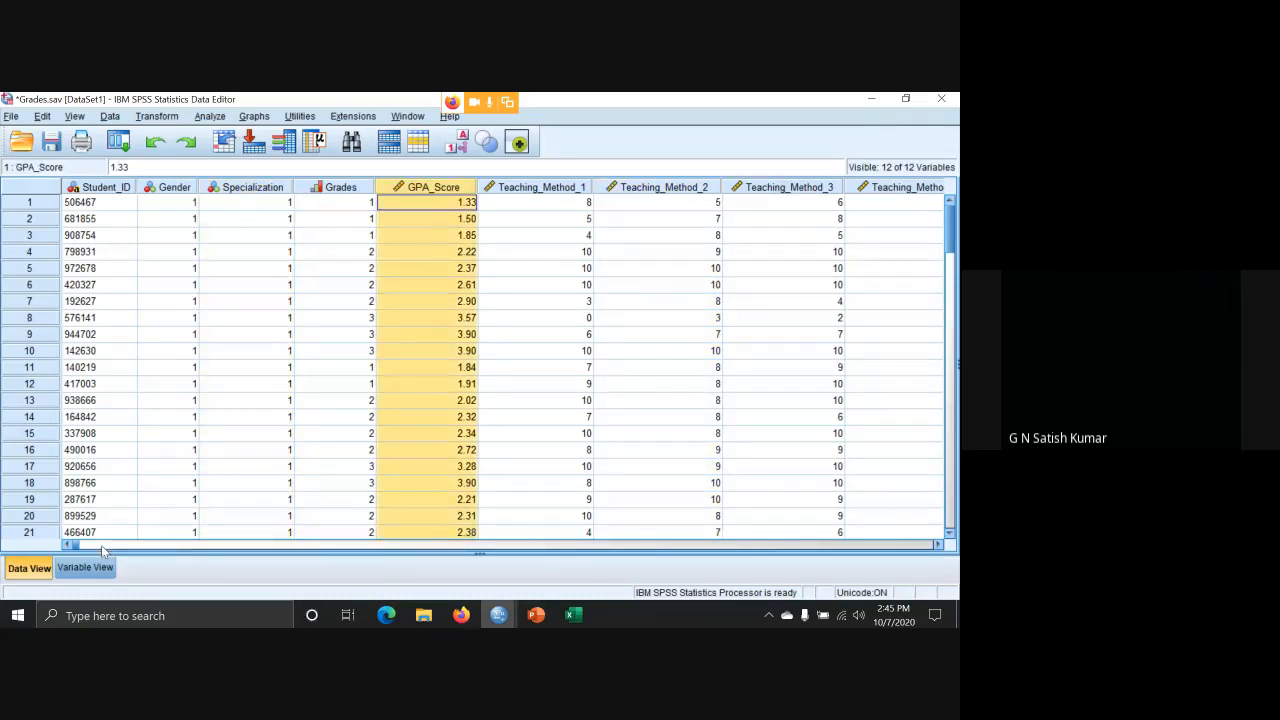
click(100, 568)
click(42, 218)
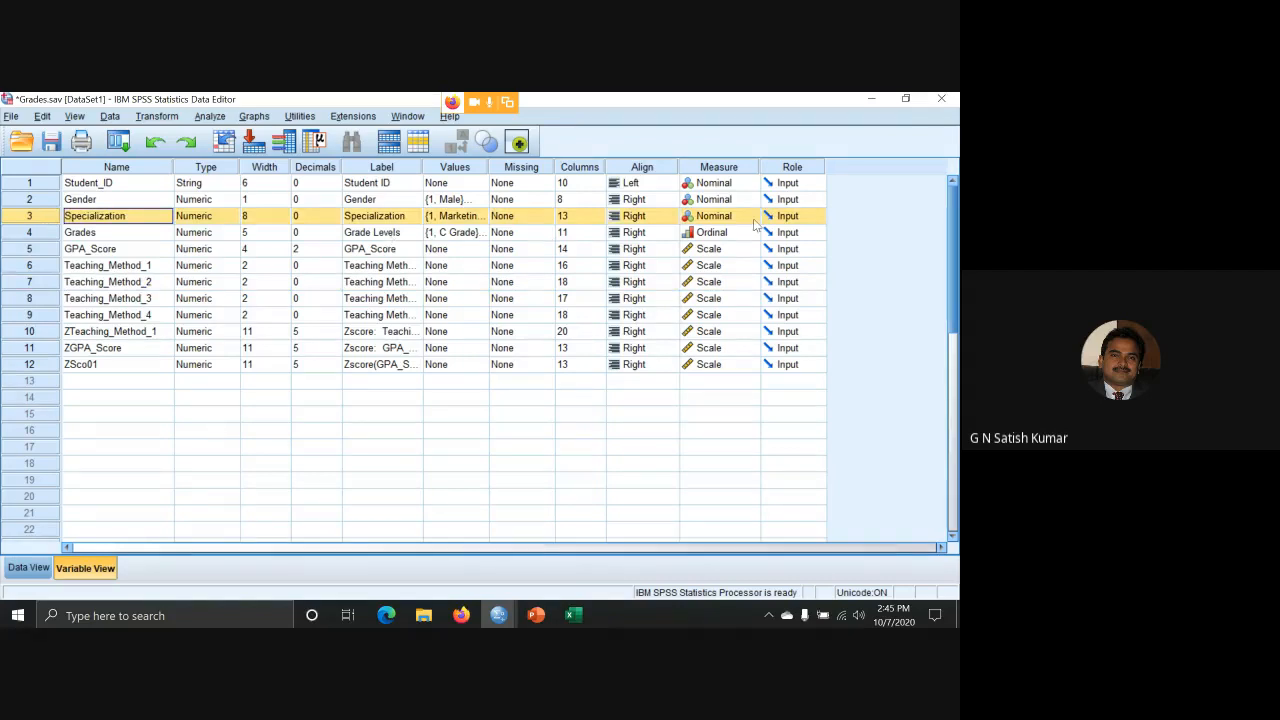
click(484, 217)
click(482, 216)
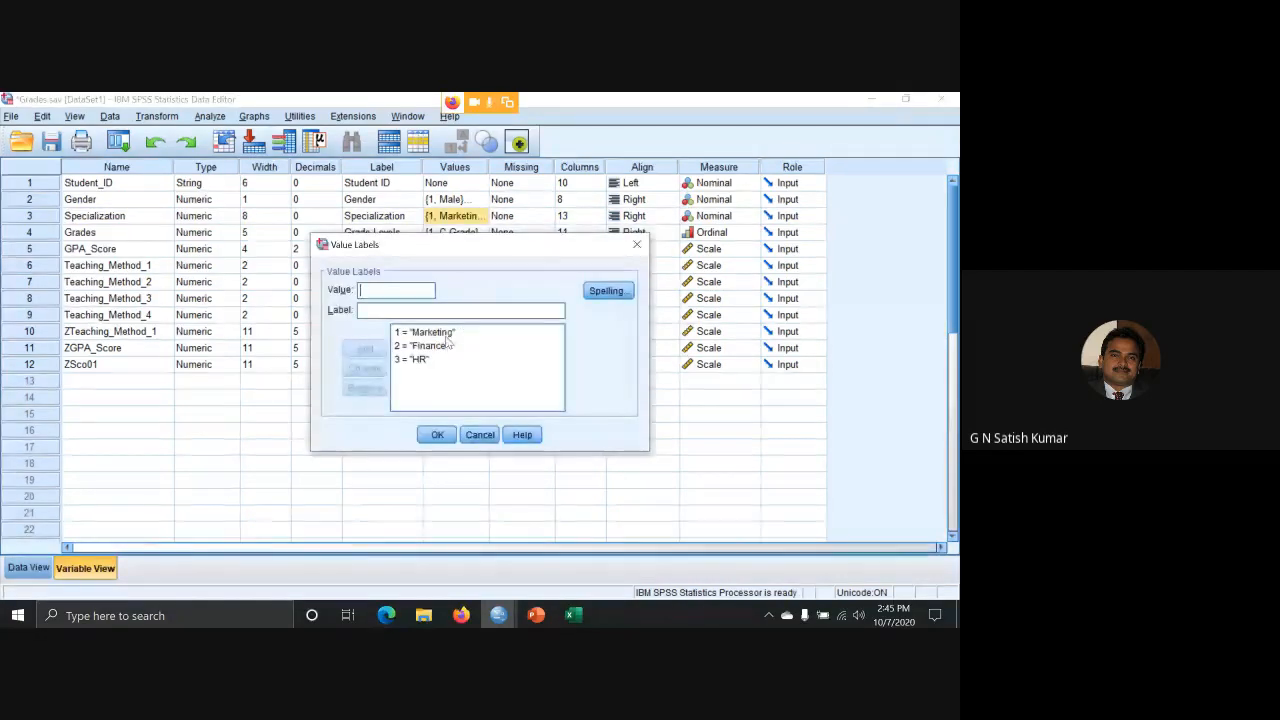
click(438, 434)
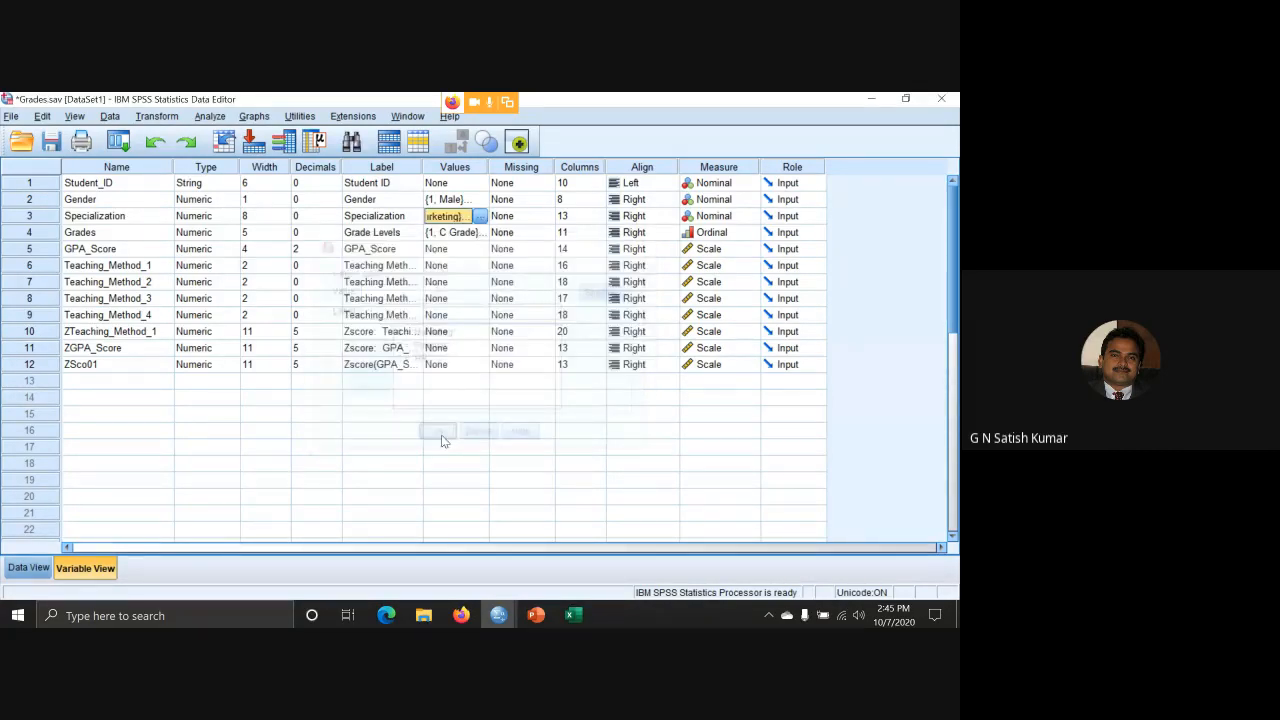
Compare the measurement levels of the Specialization and GPA_Score variables in their definitions.
click(26, 217)
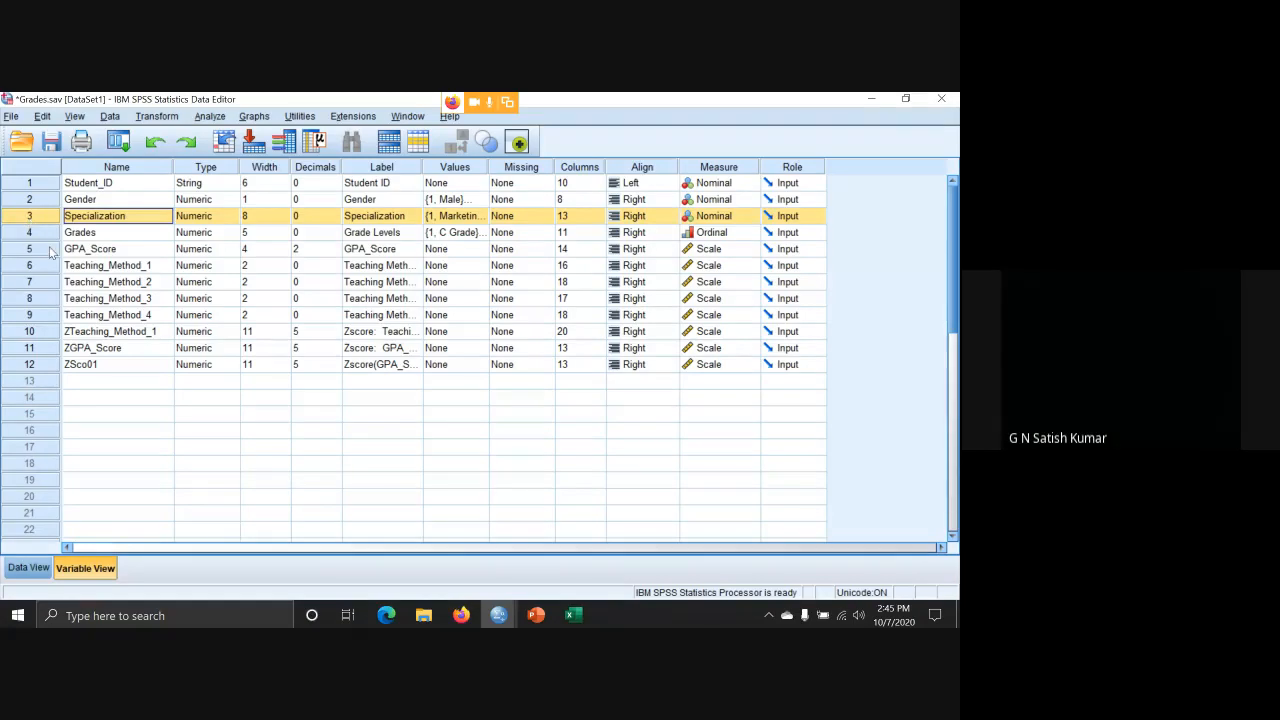
click(50, 252)
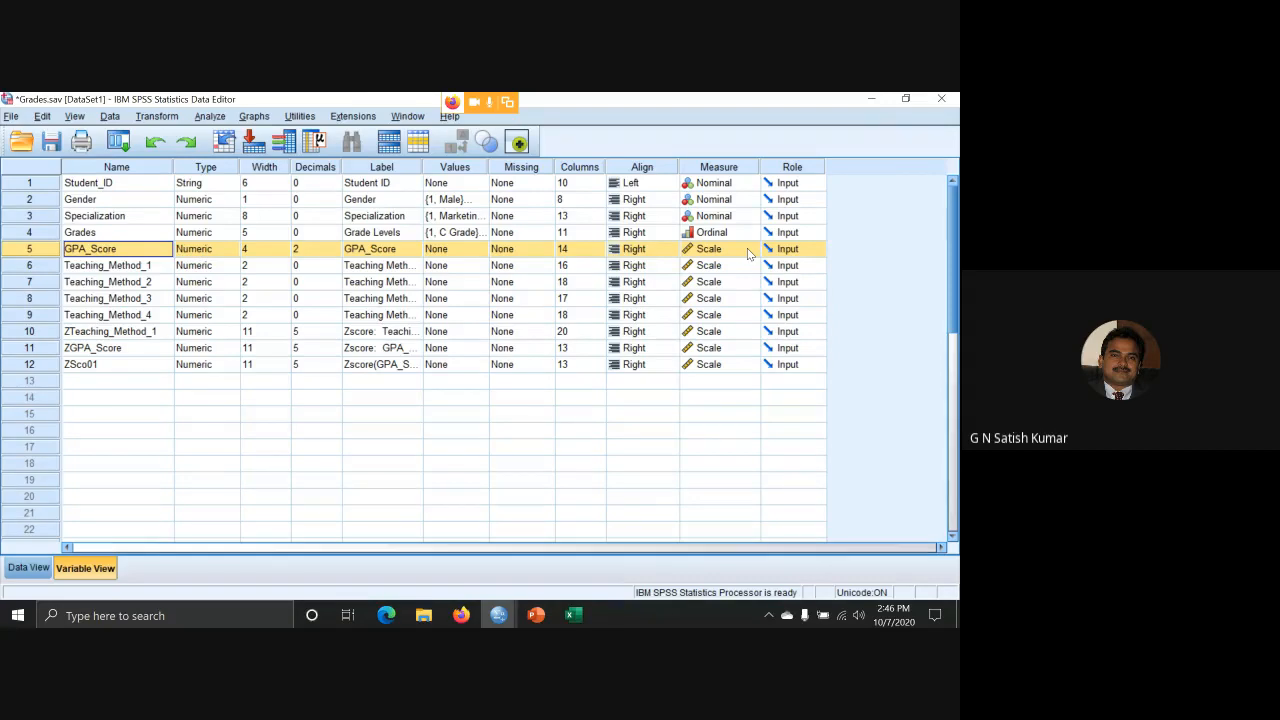
click(31, 218)
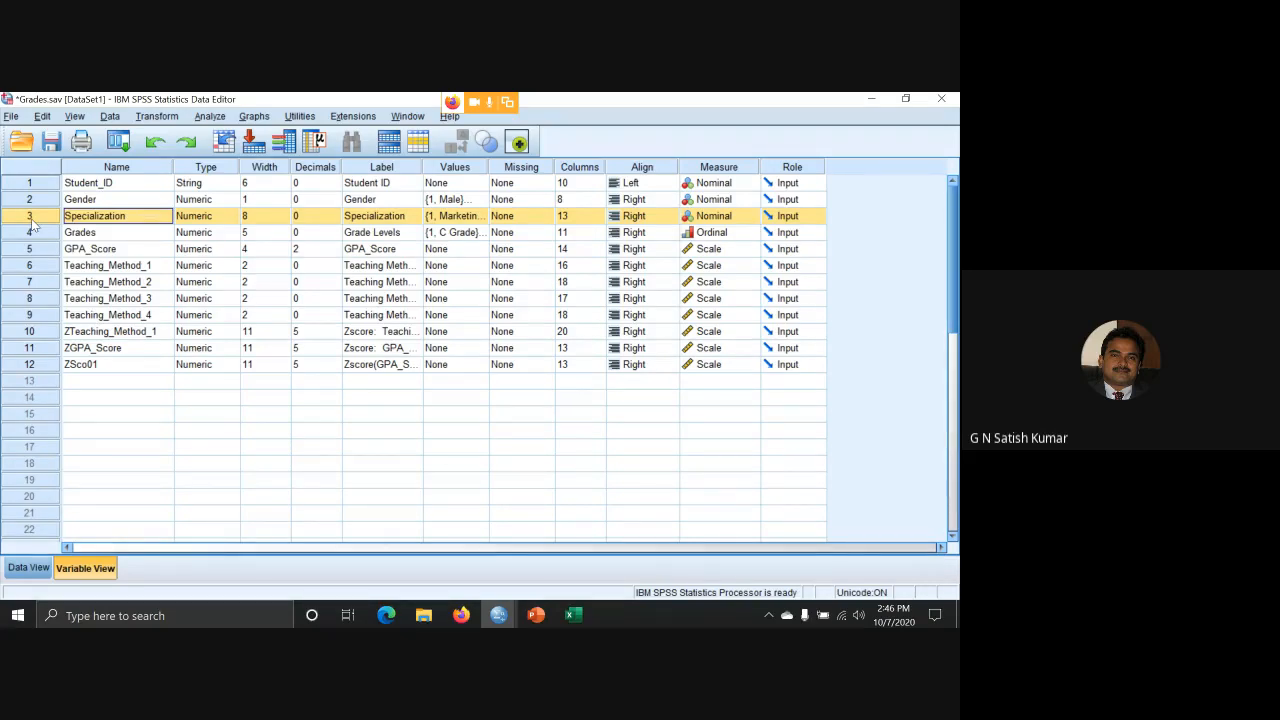
click(30, 250)
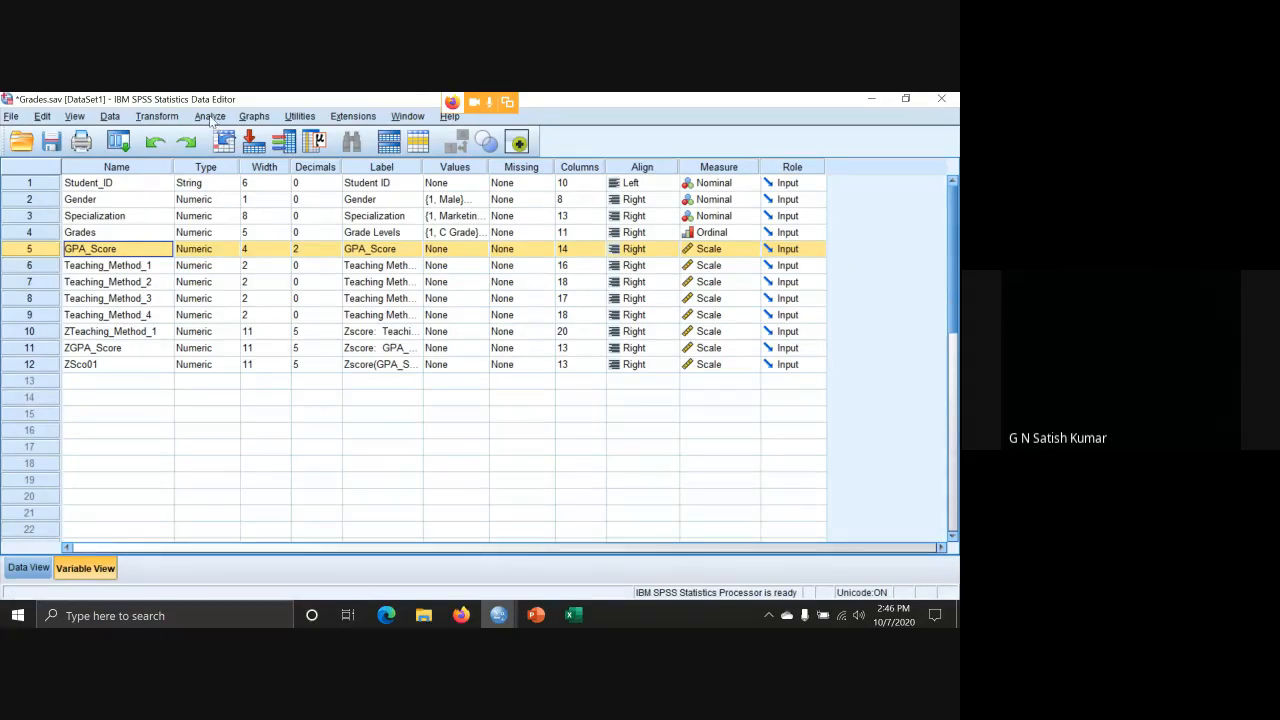
Run a One-Way ANOVA with GPA_Score as the dependent variable and Specialization as the factor.
click(210, 117)
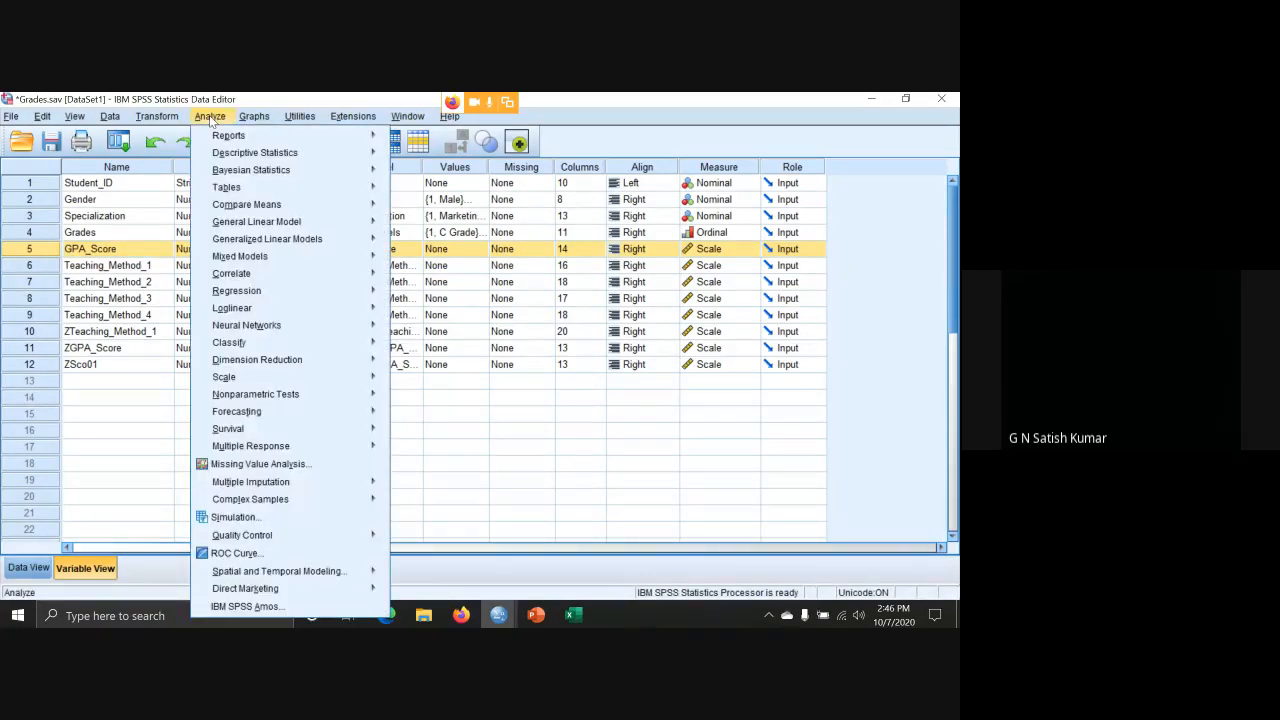
mouse_move(222, 206)
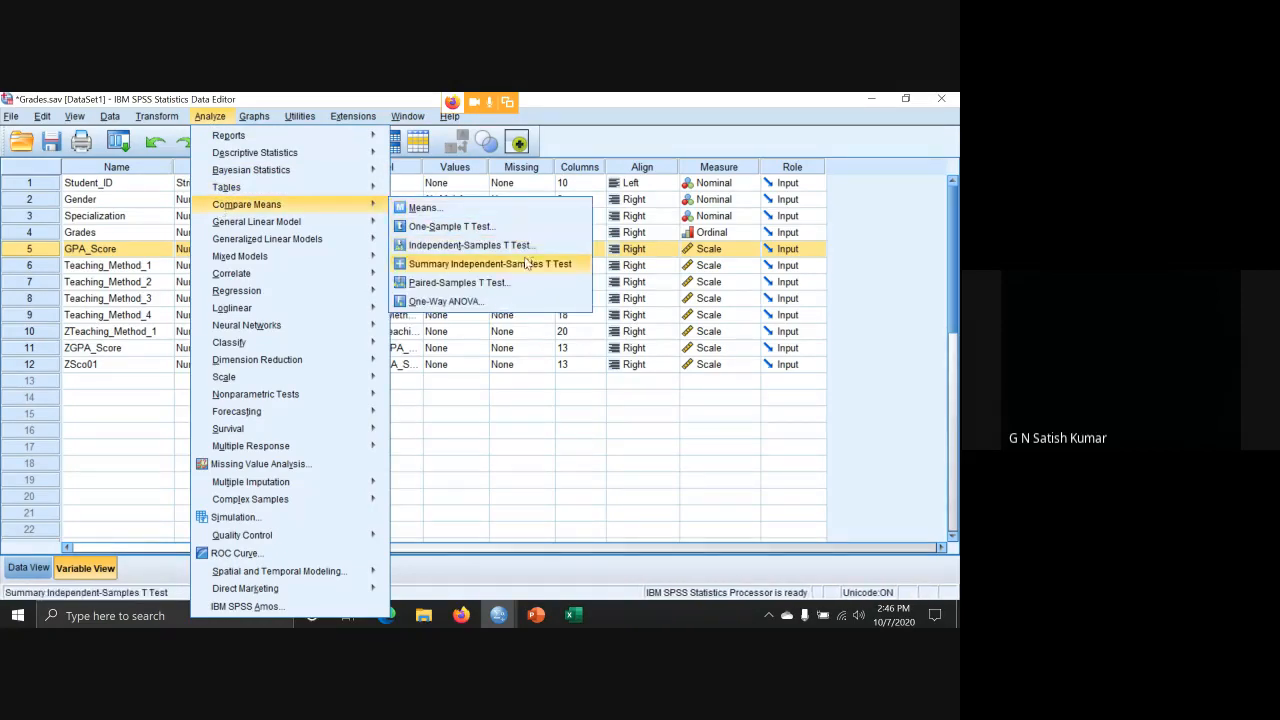
click(507, 304)
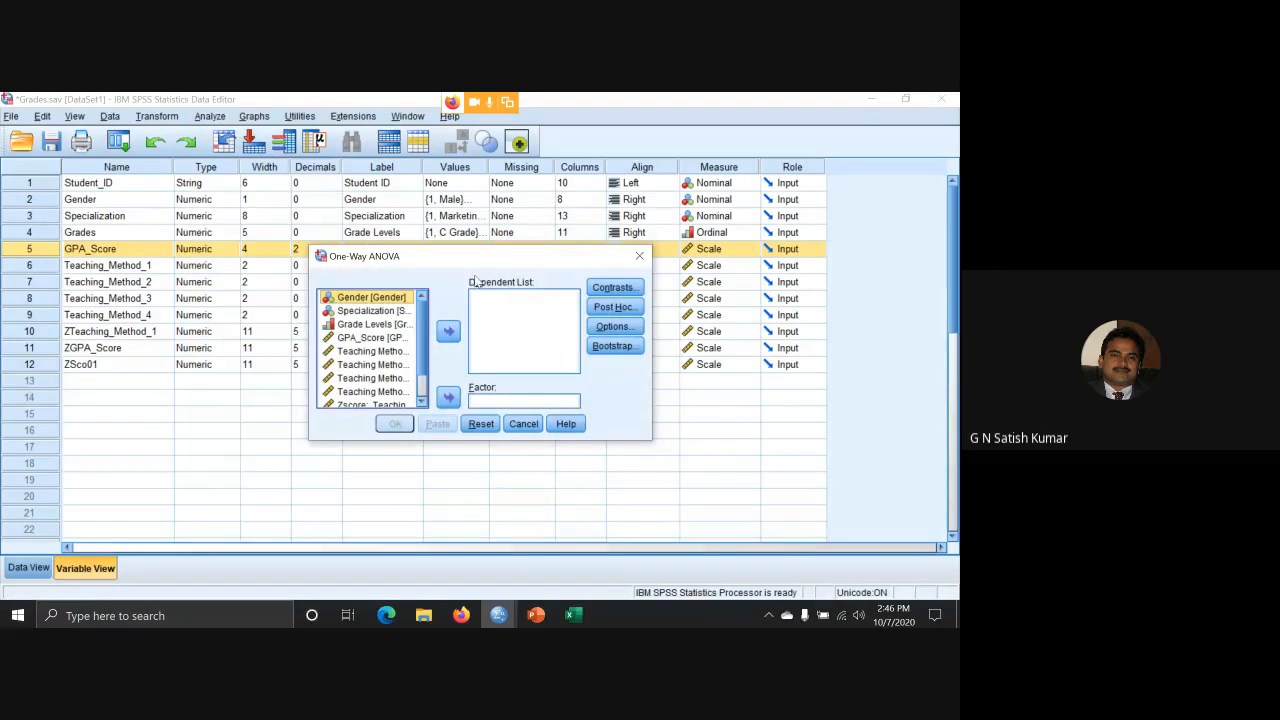
drag(476, 258, 462, 168)
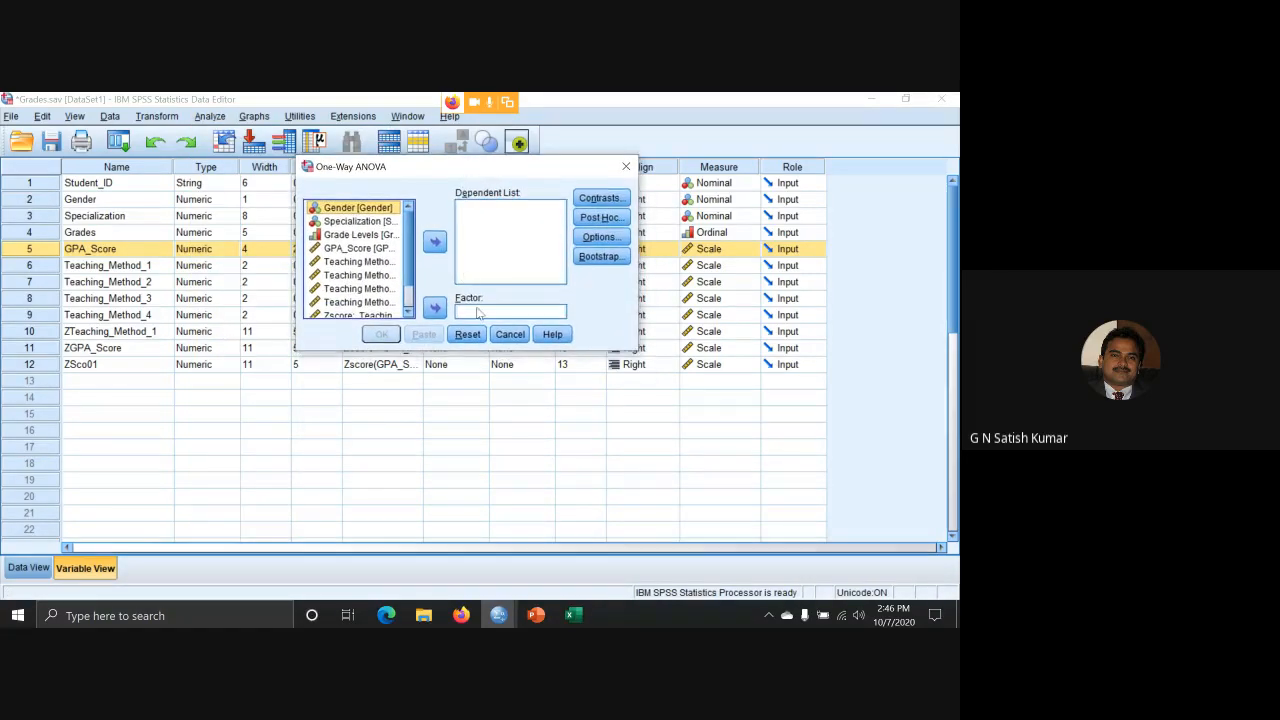
click(478, 313)
click(352, 222)
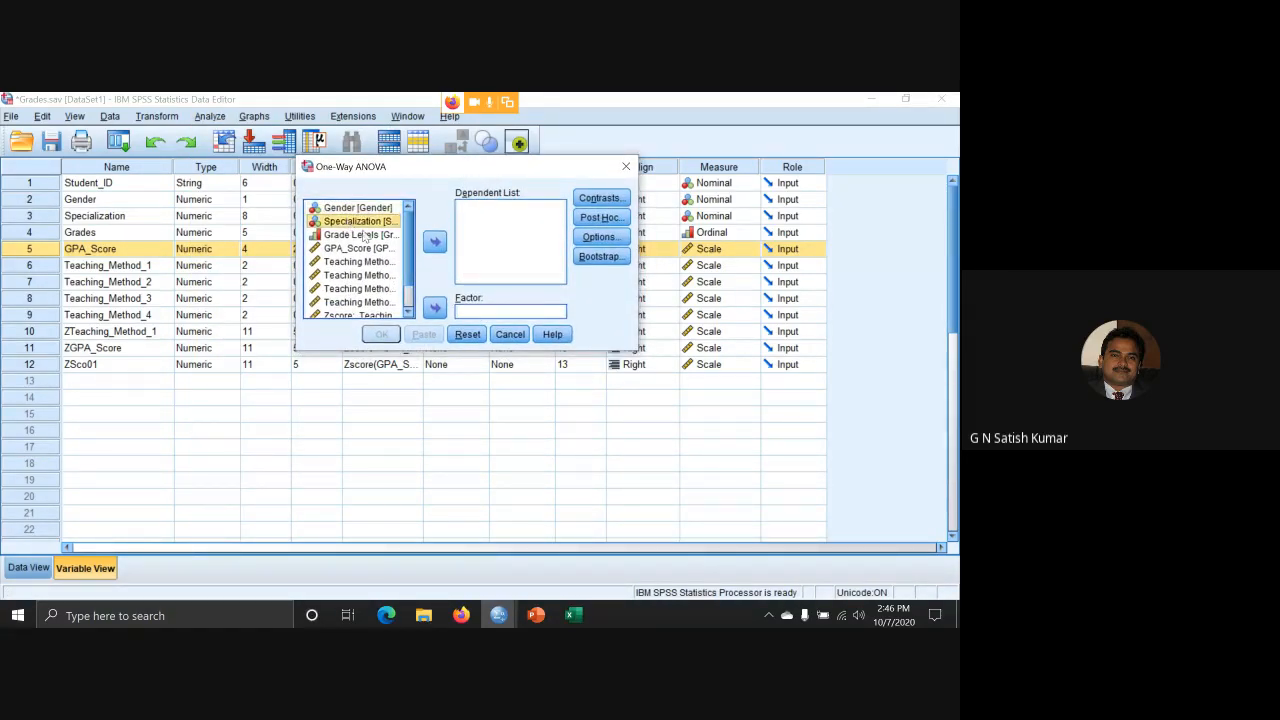
click(433, 306)
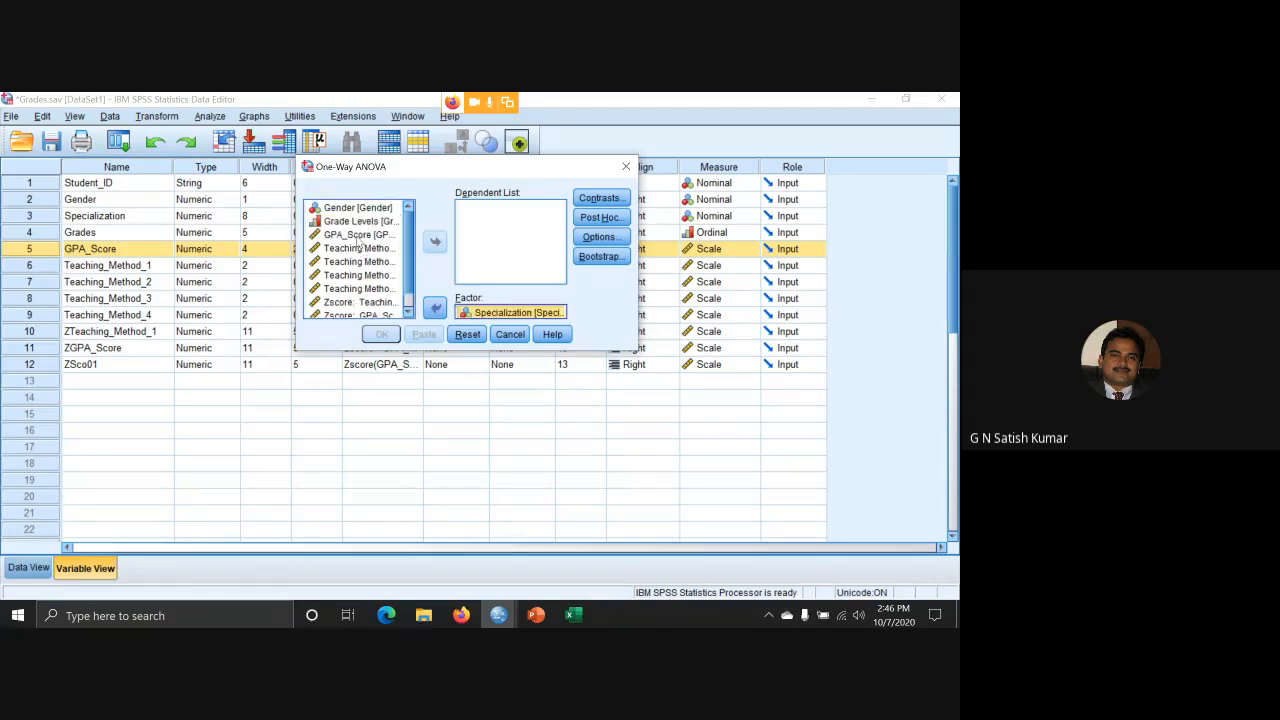
click(356, 236)
click(434, 246)
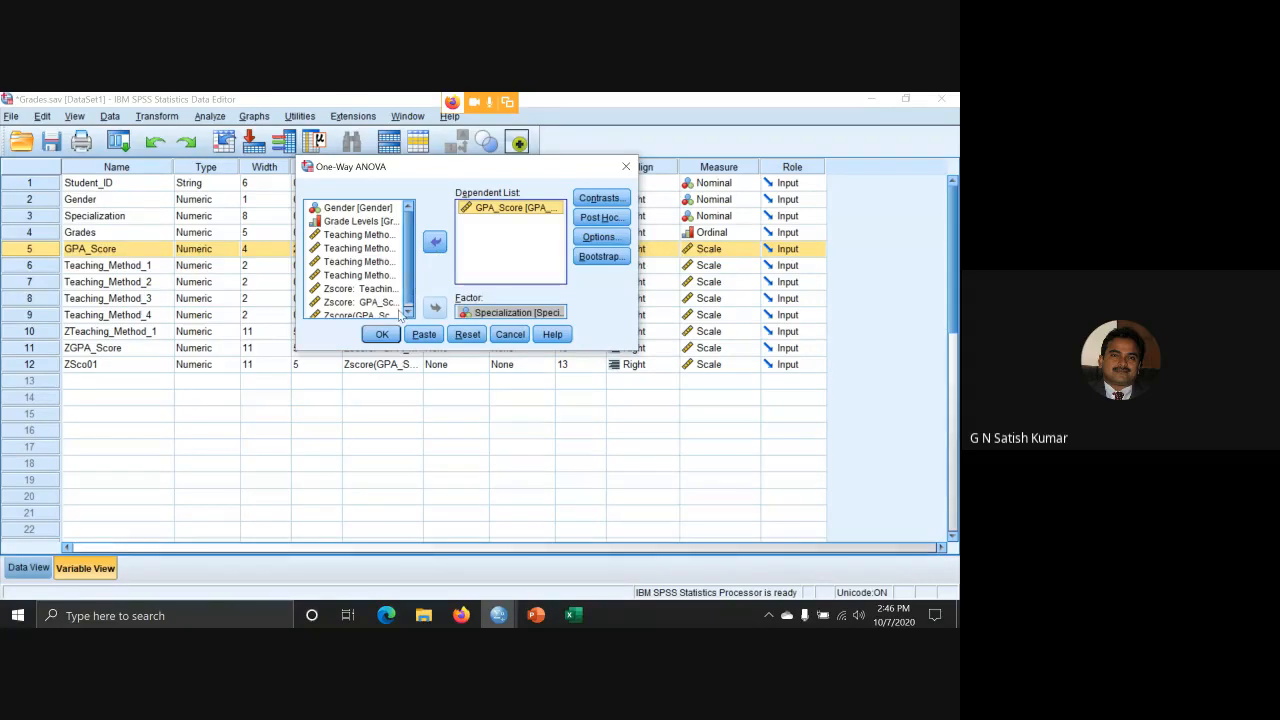
click(380, 336)
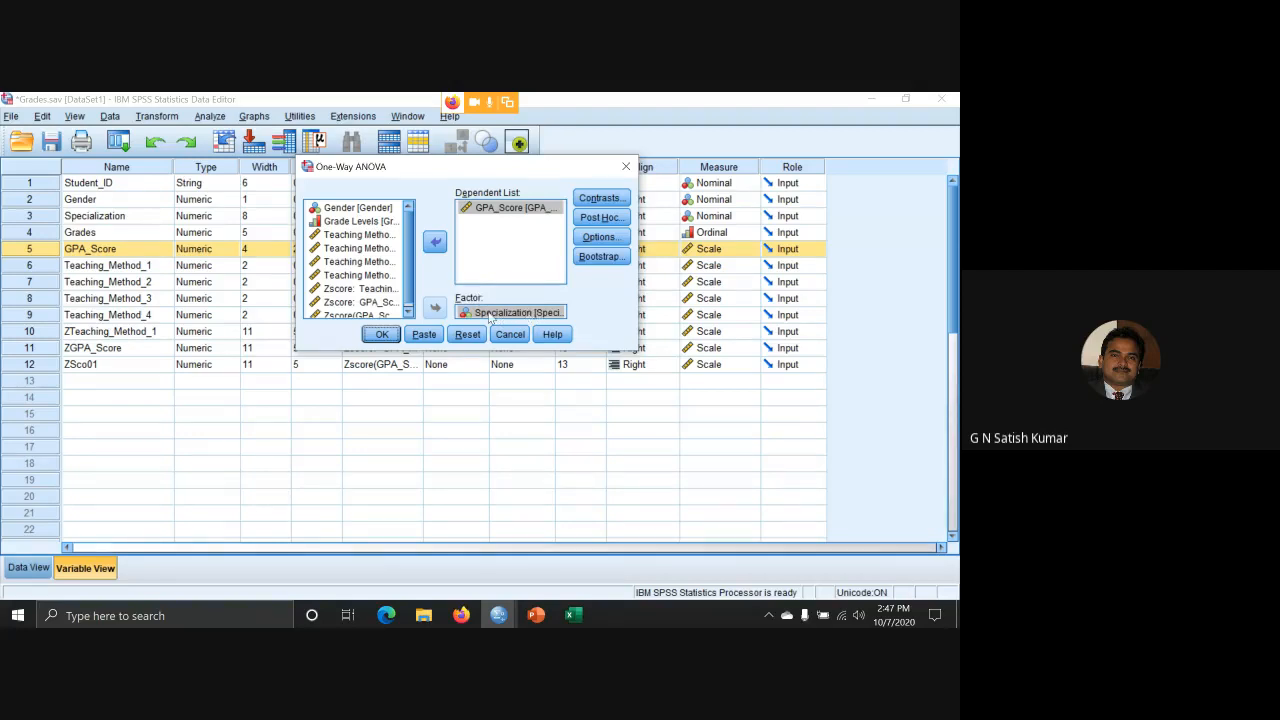
click(380, 336)
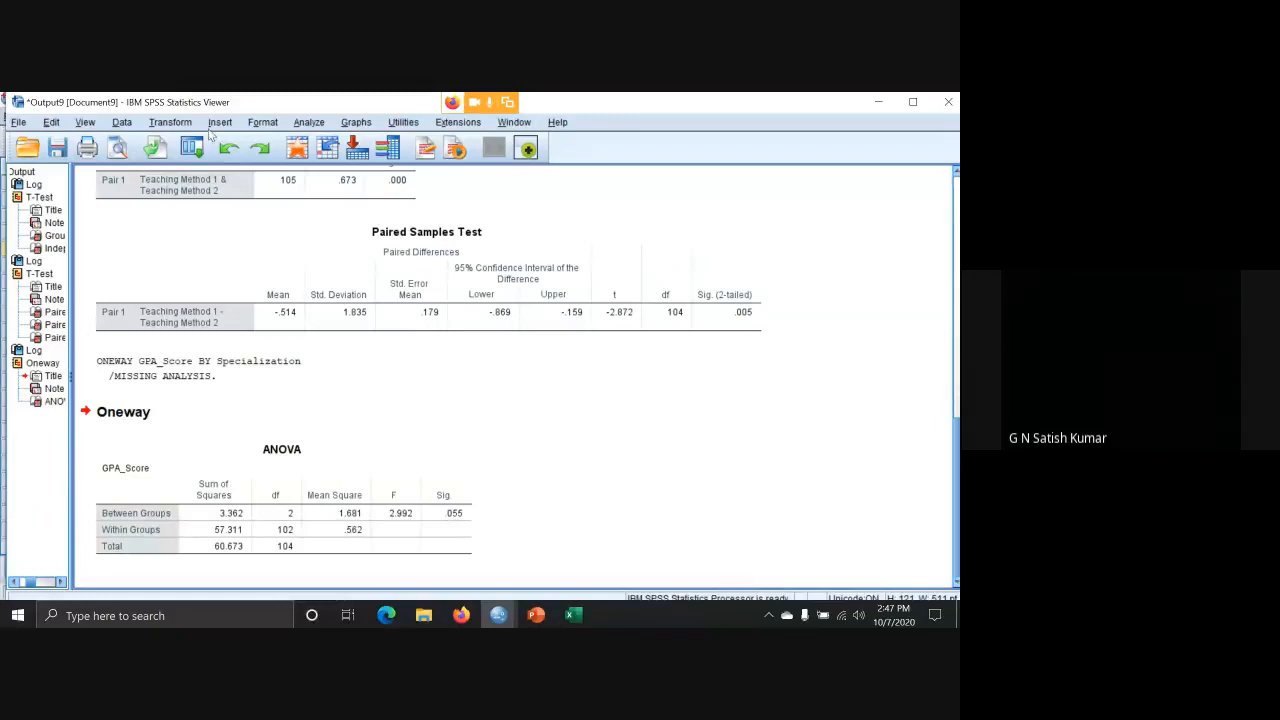
Replace GPA_Score with Teaching Method 2 as the dependent variable and rerun the One-Way ANOVA by Specialization.
click(309, 122)
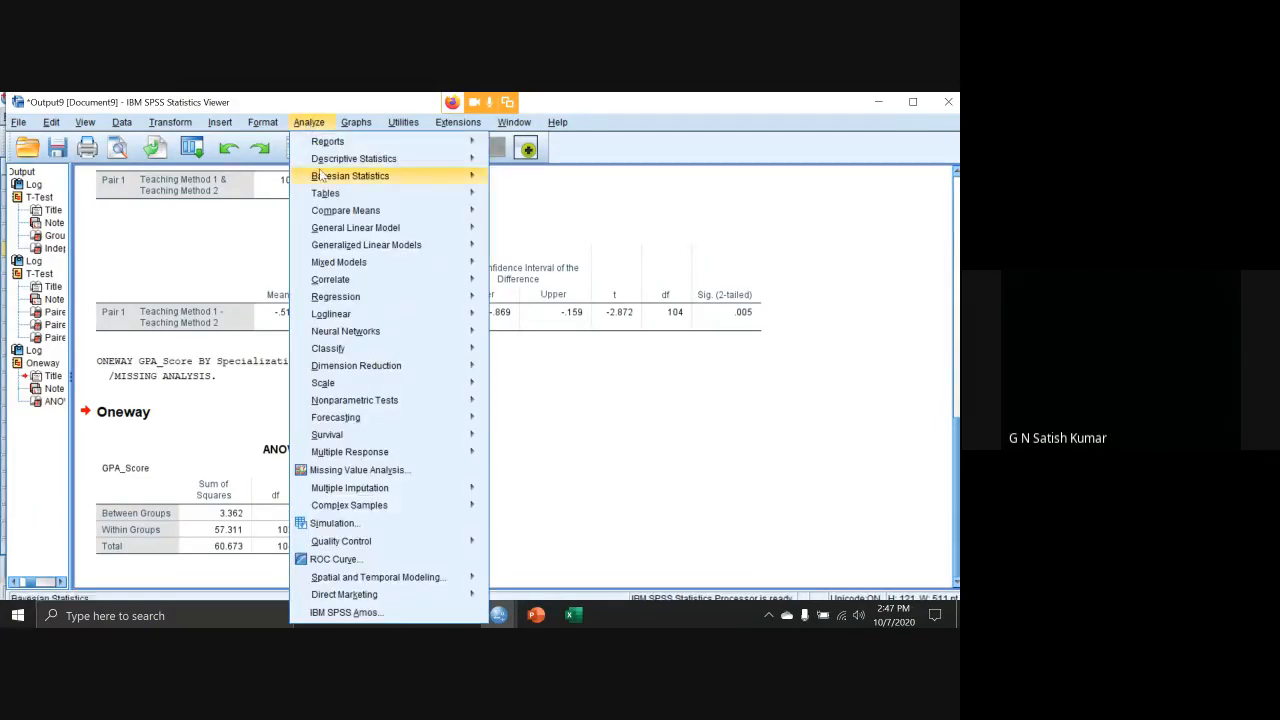
mouse_move(340, 212)
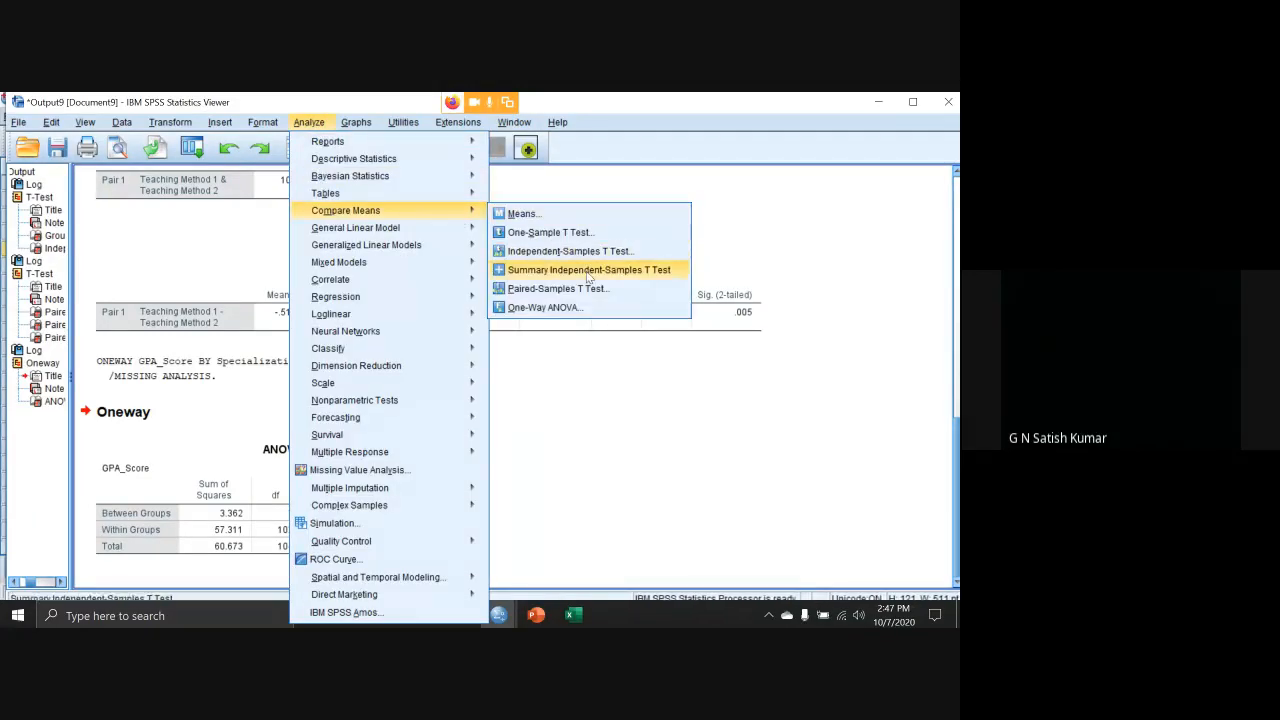
click(588, 309)
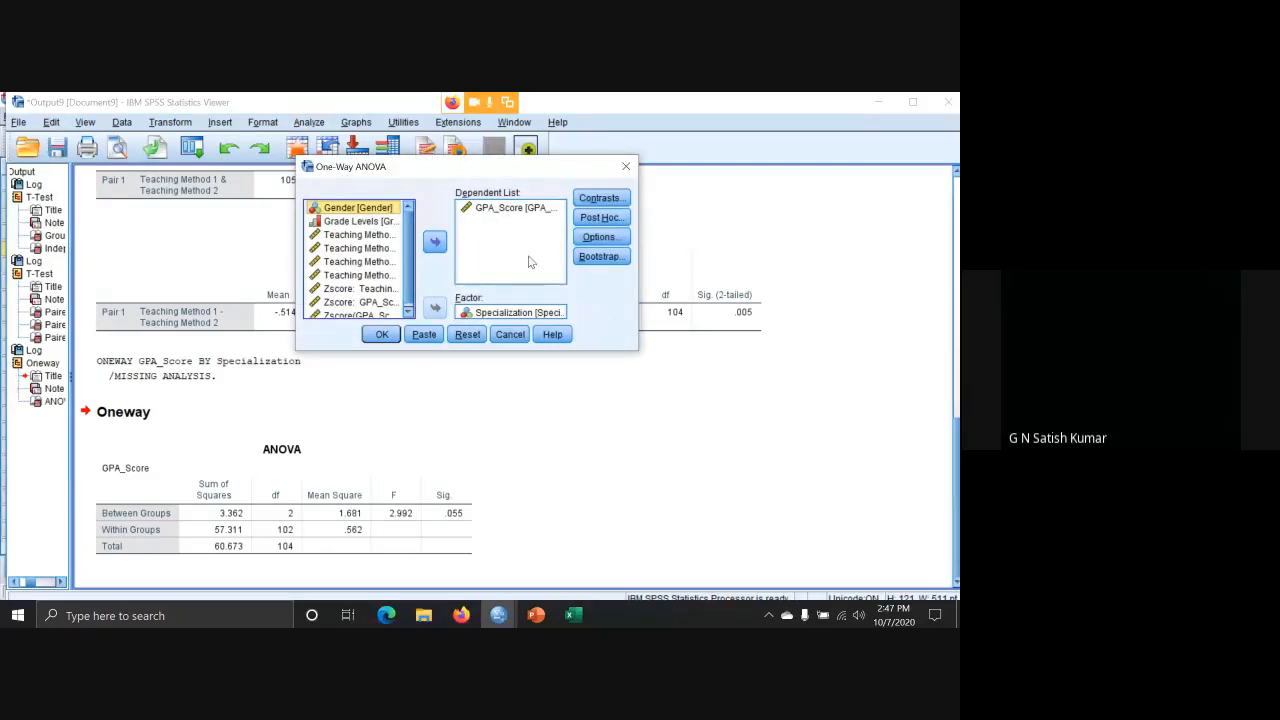
click(510, 207)
click(436, 244)
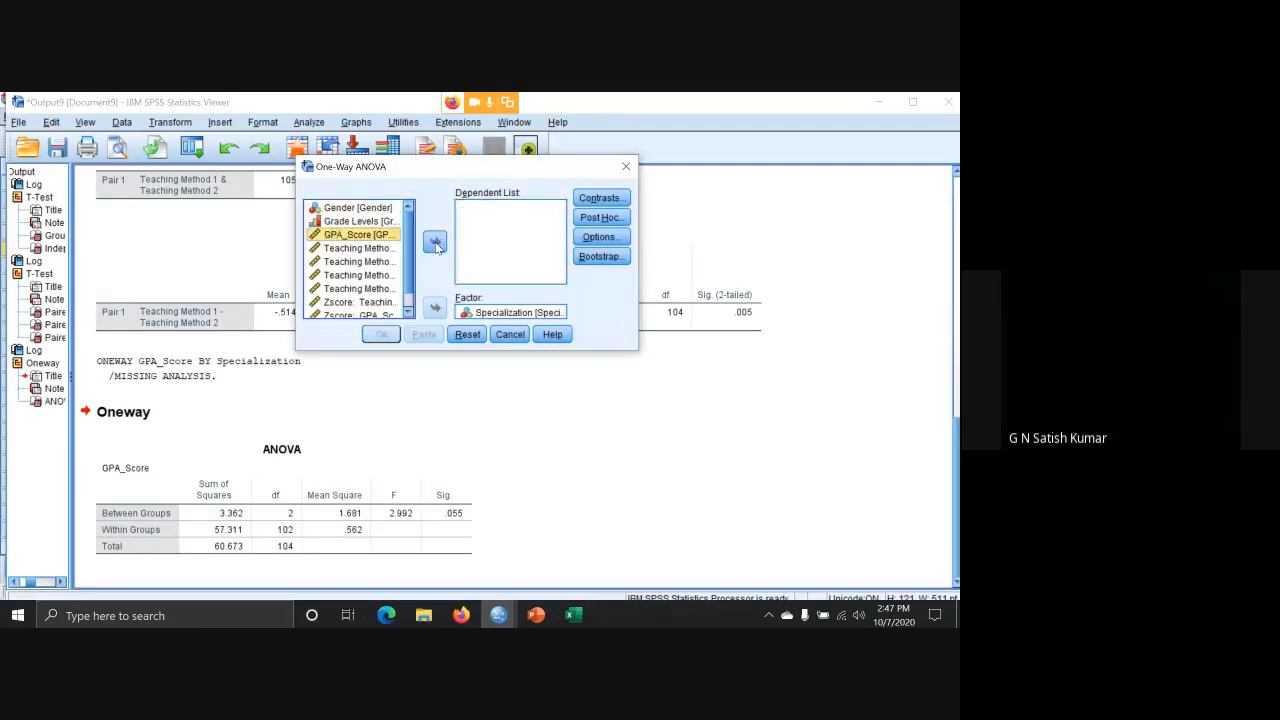
click(370, 262)
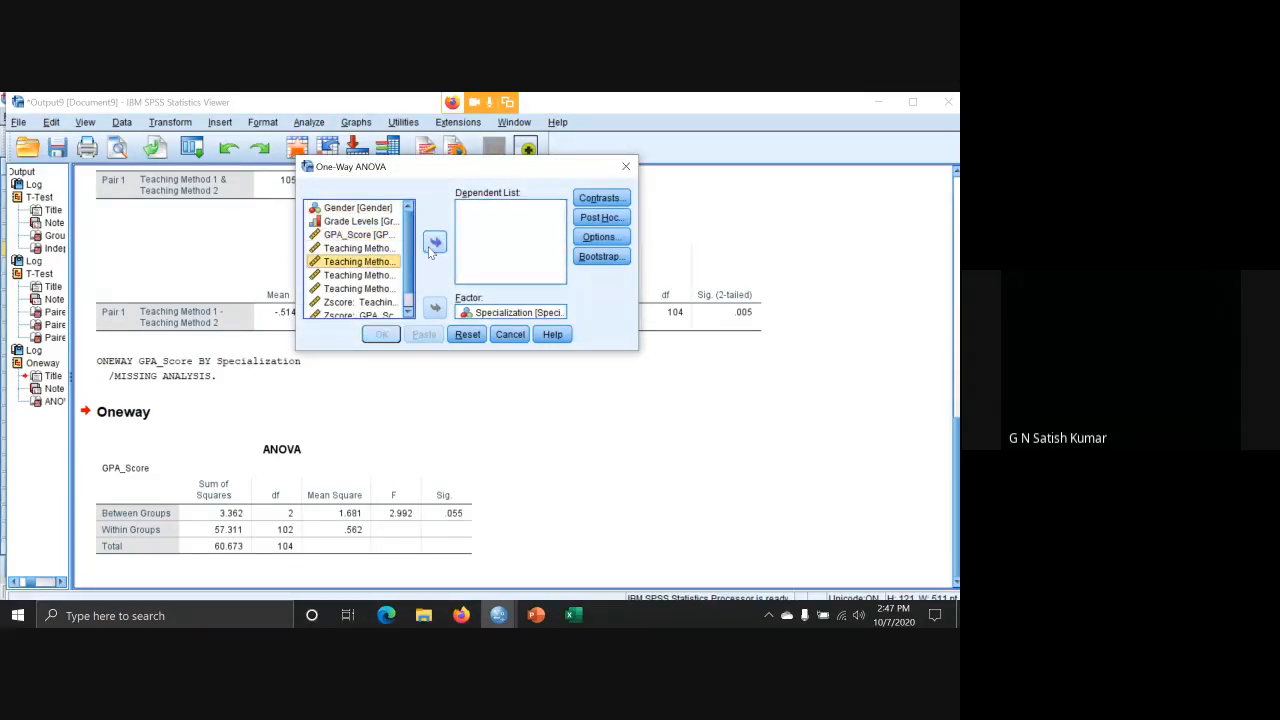
click(434, 245)
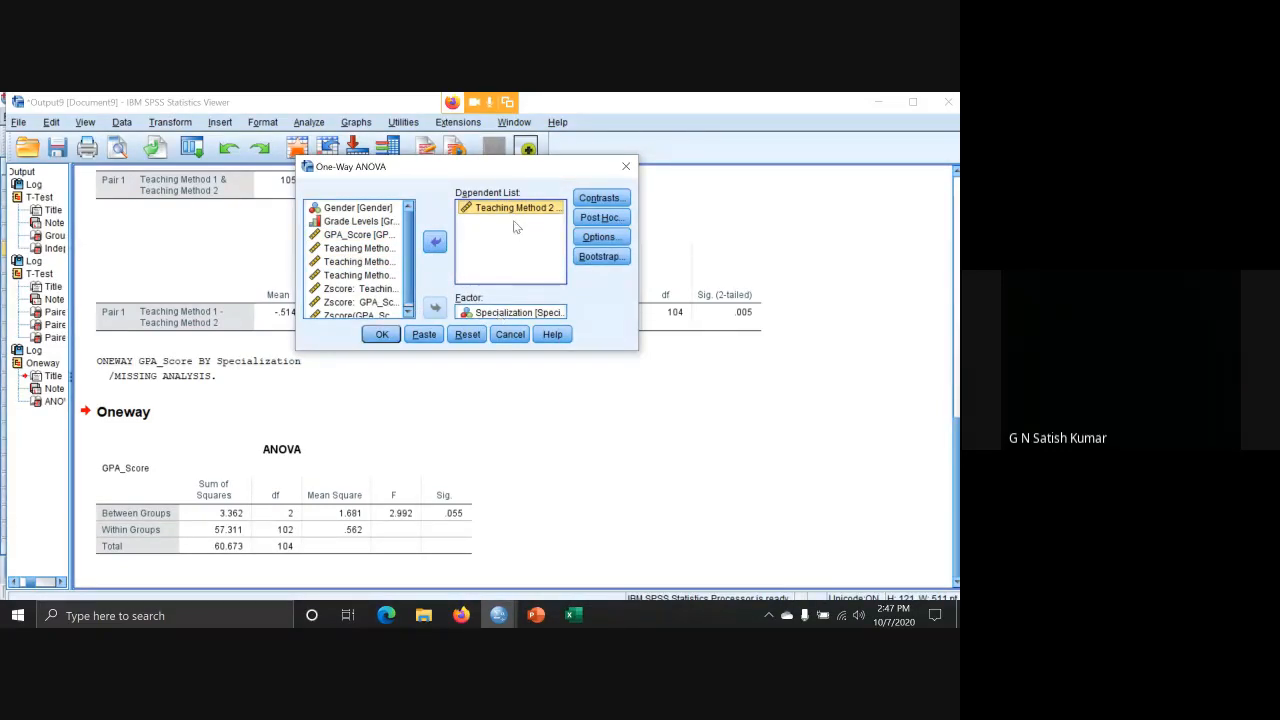
click(381, 334)
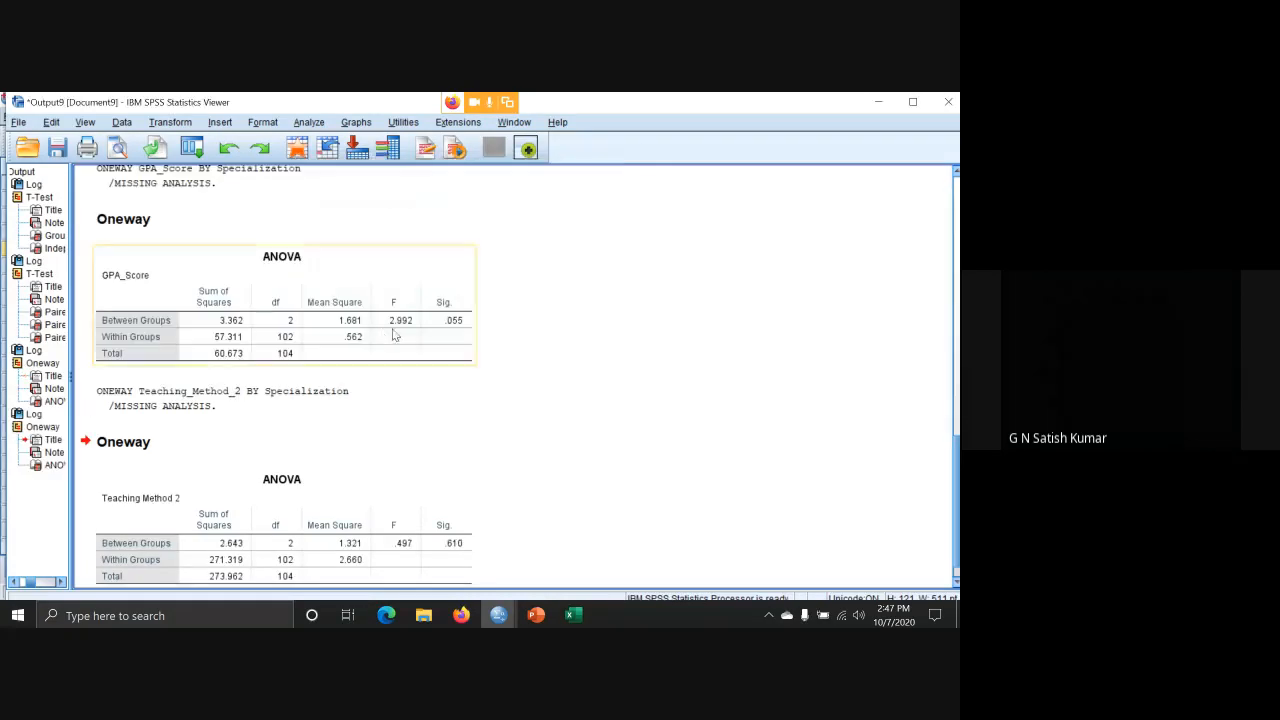
click(472, 500)
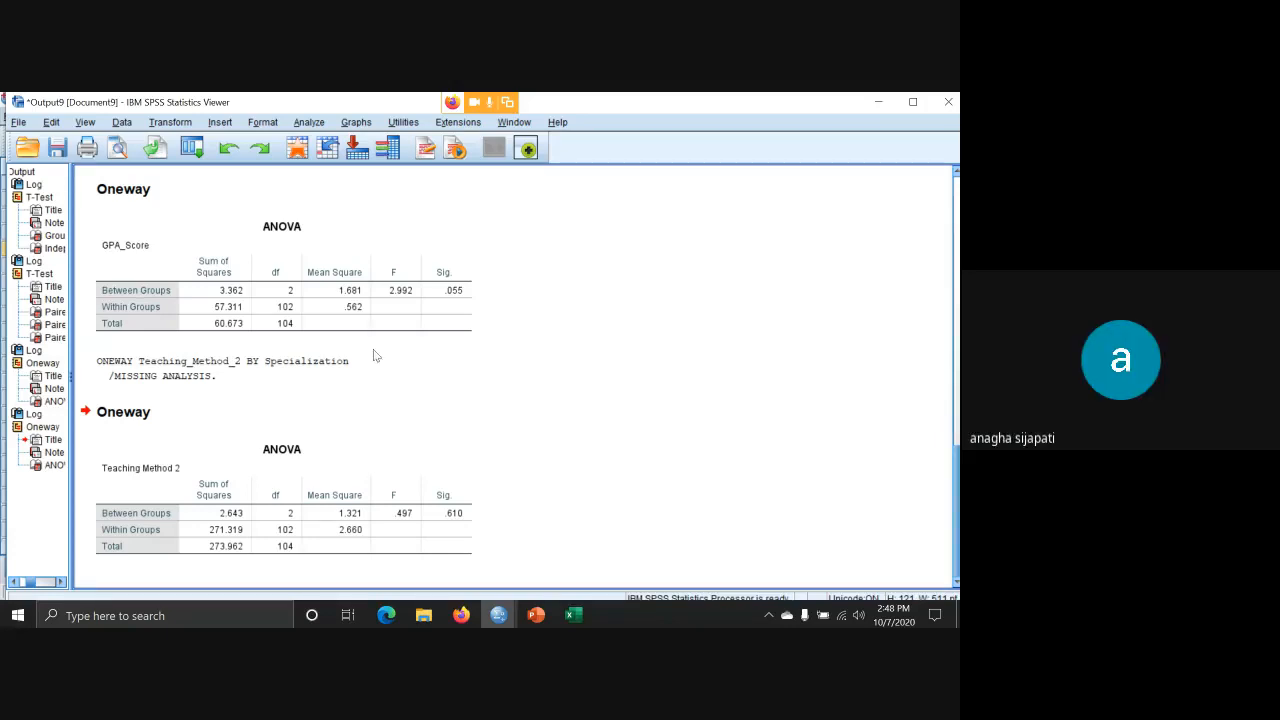
Add Teaching Methods 1, 3 and 4 to the One-Way ANOVA's dependent variables and run it by Specialization.
click(302, 124)
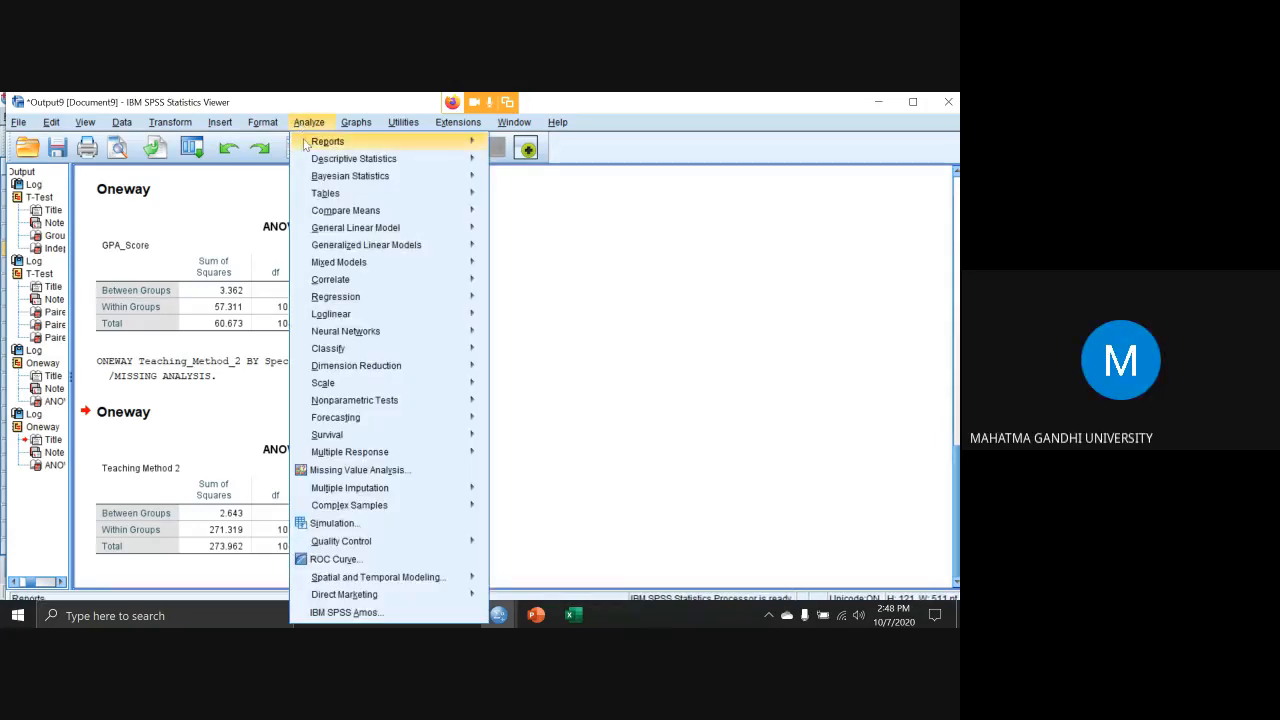
mouse_move(435, 218)
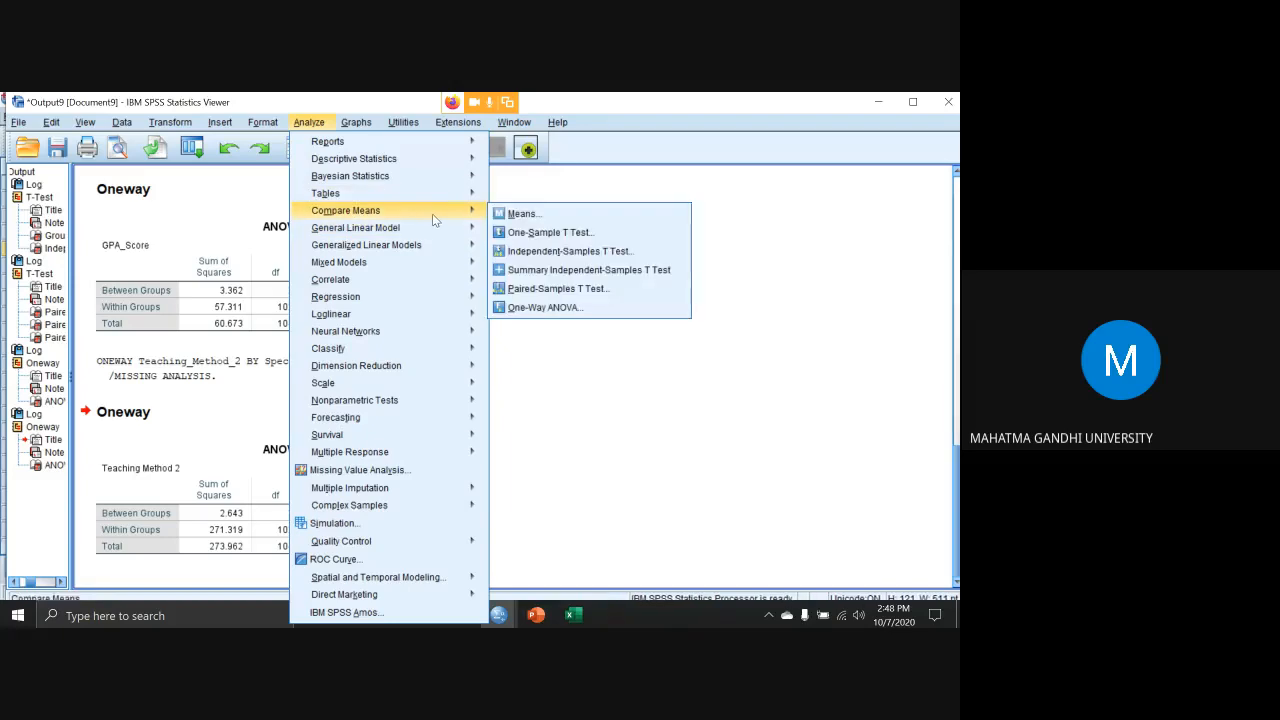
click(545, 307)
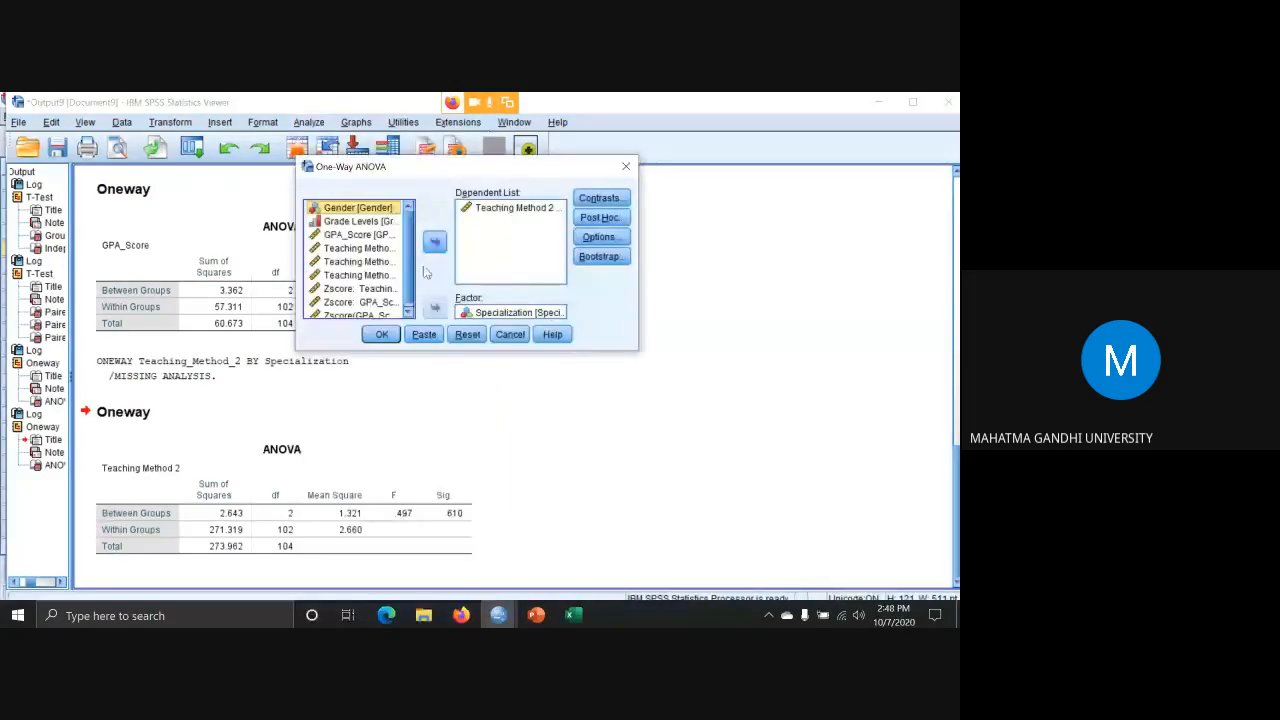
click(362, 250)
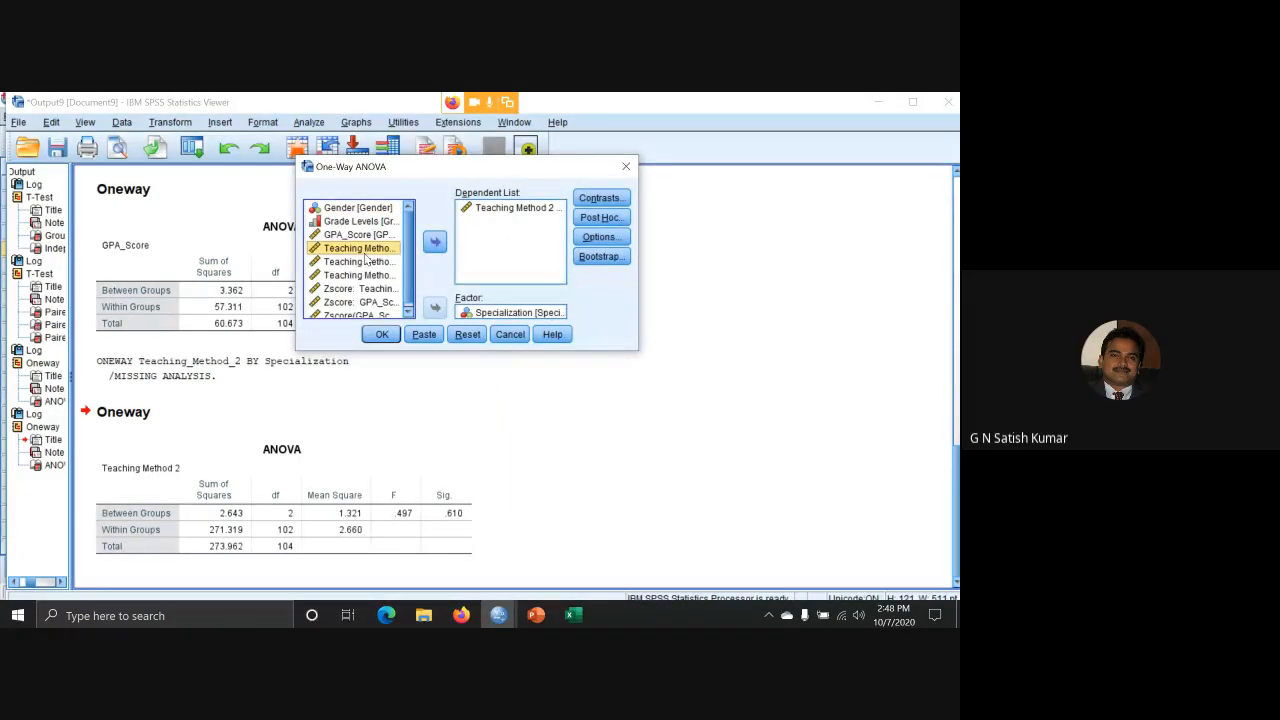
key(shift+Down)
key(shift+Down)
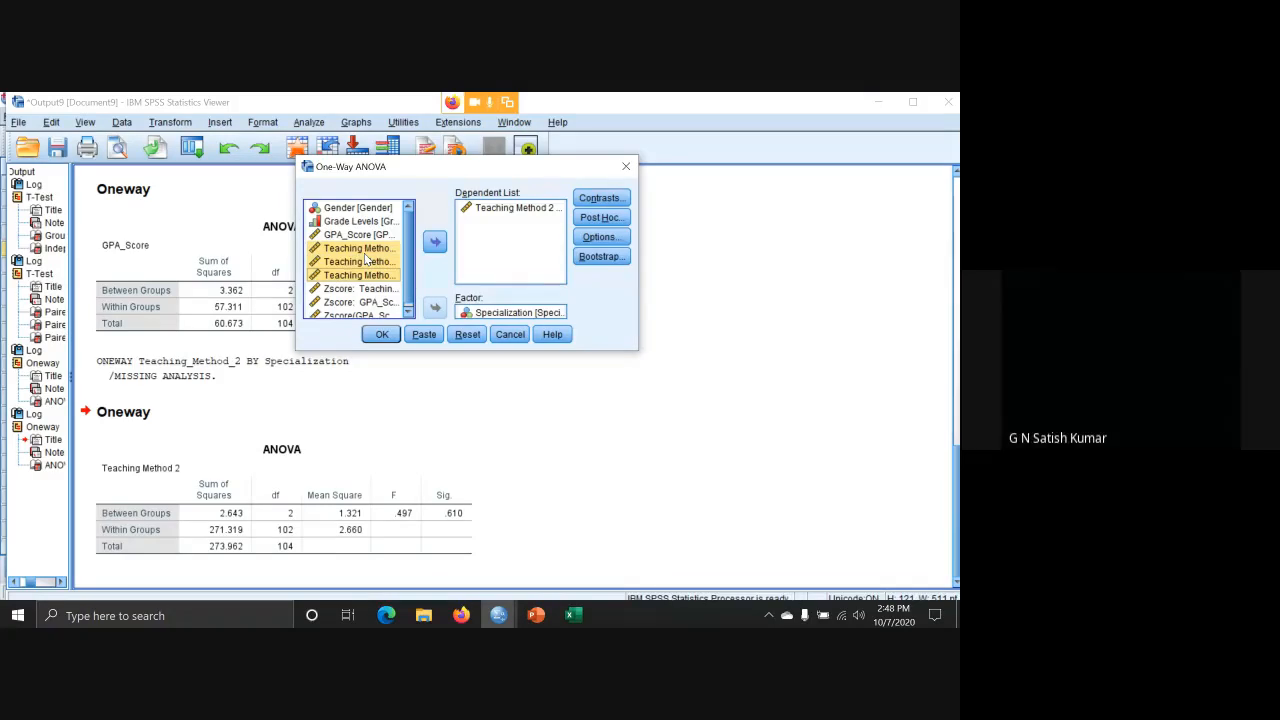
click(434, 241)
click(384, 333)
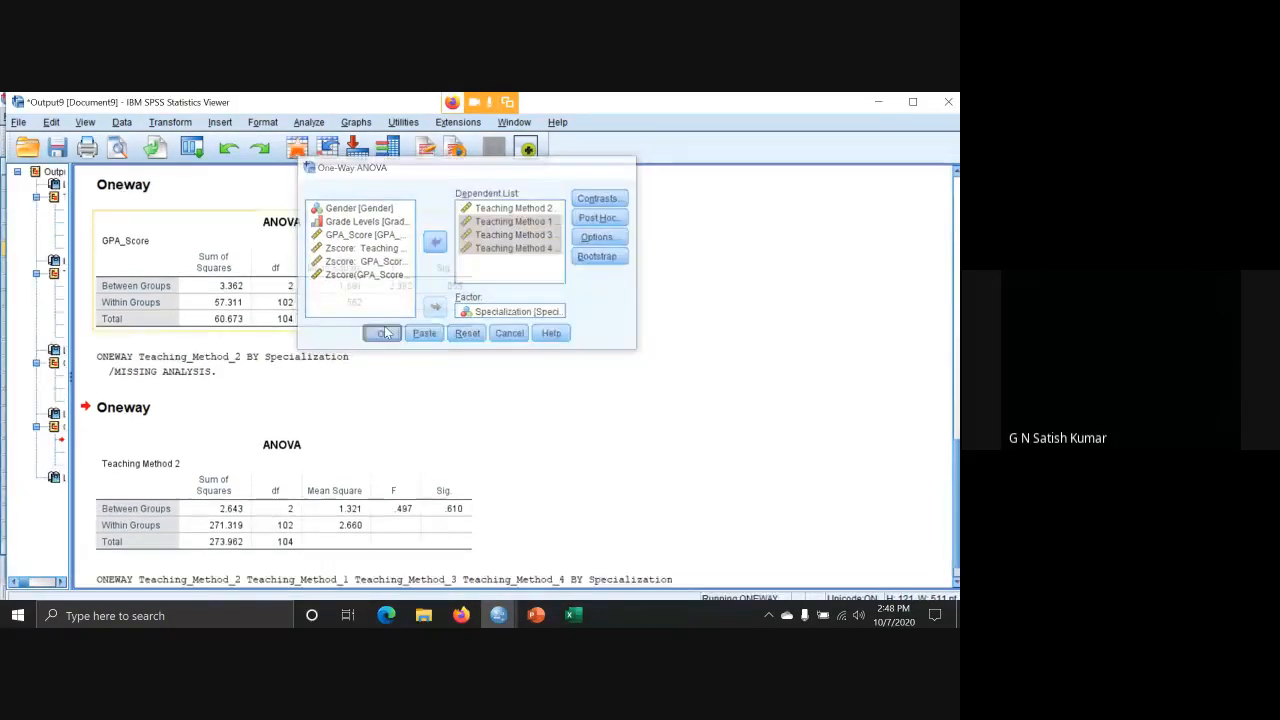
scroll(797, 349, down, 1)
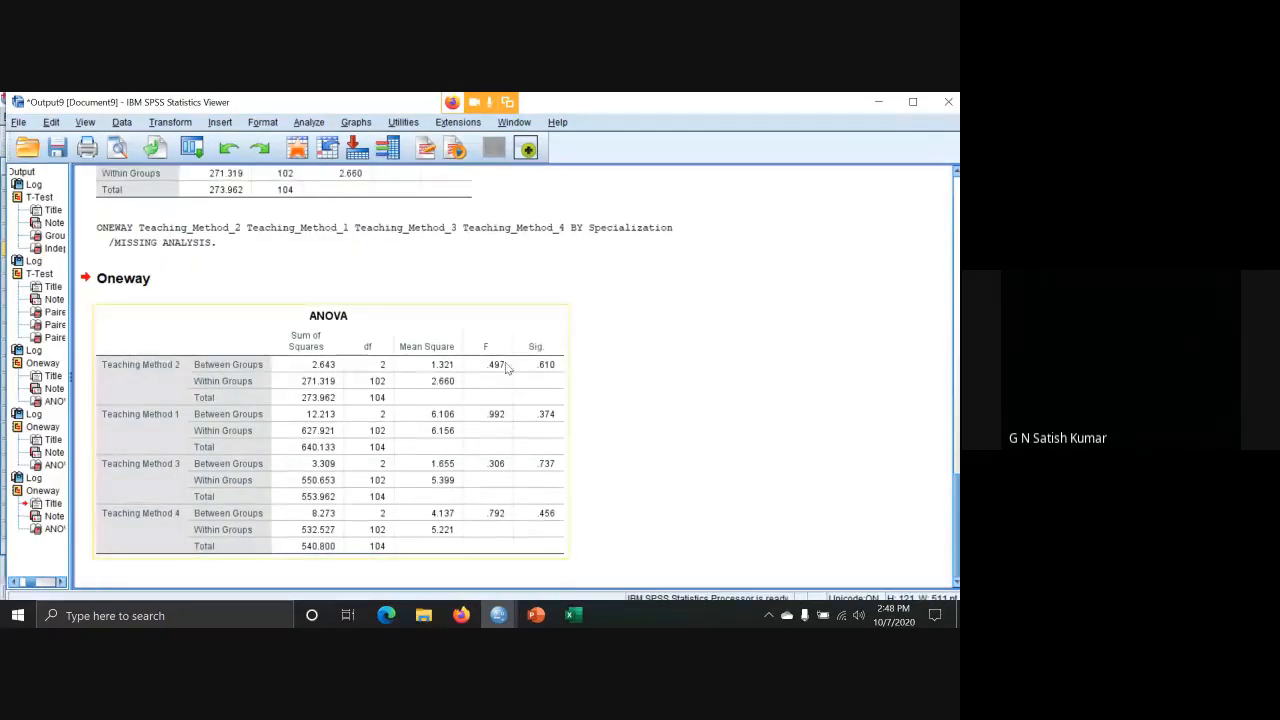
Review the ANOVA tables in the output and close the Output9 document without saving it.
click(235, 227)
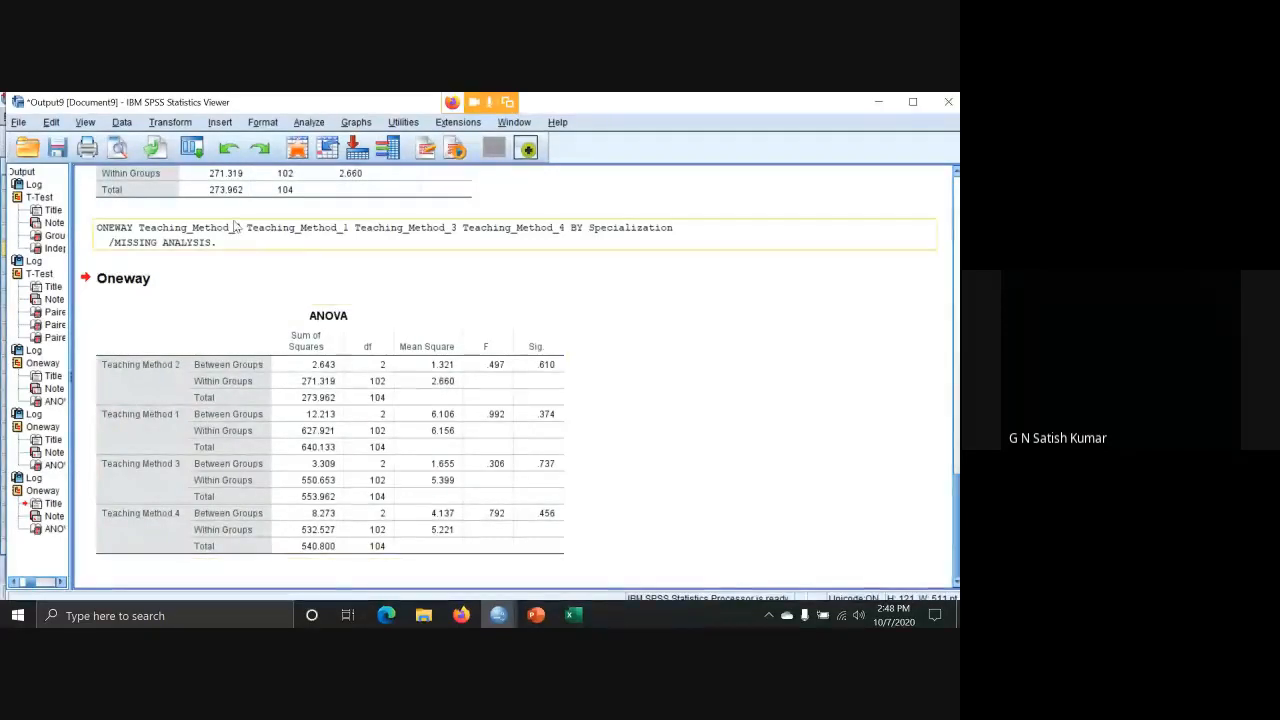
scroll(297, 177, up, 5)
click(297, 177)
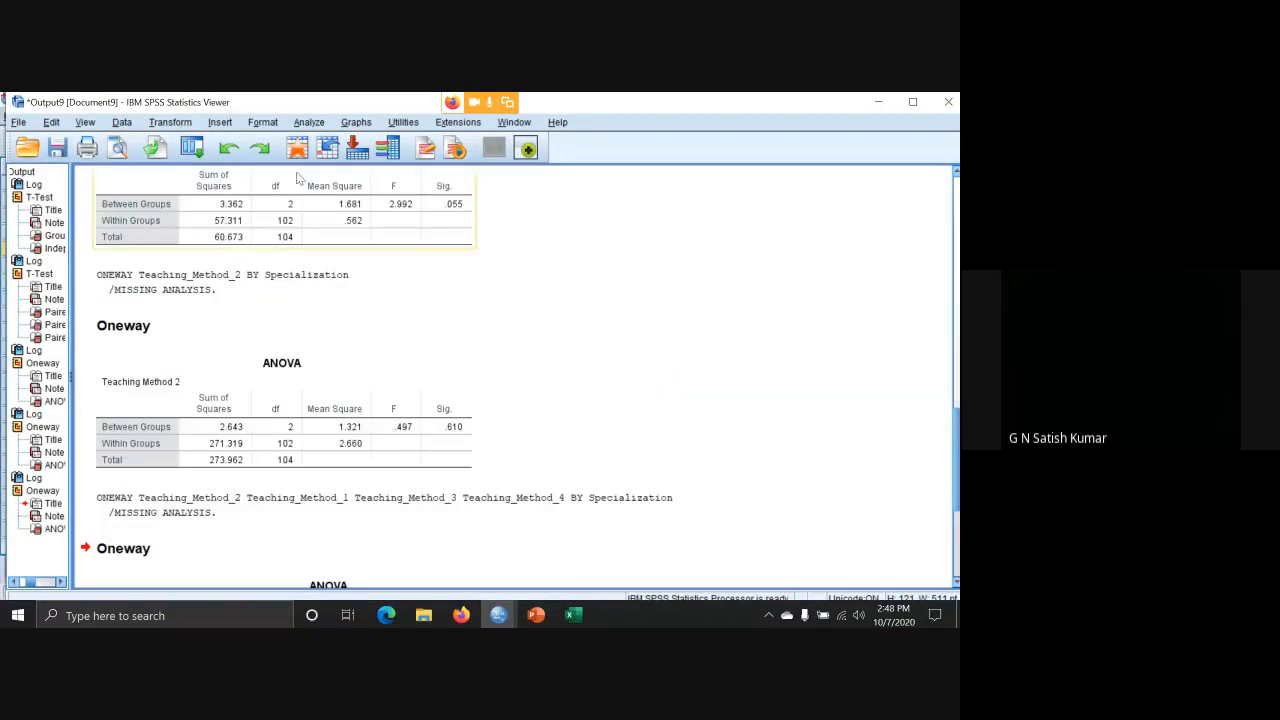
click(948, 102)
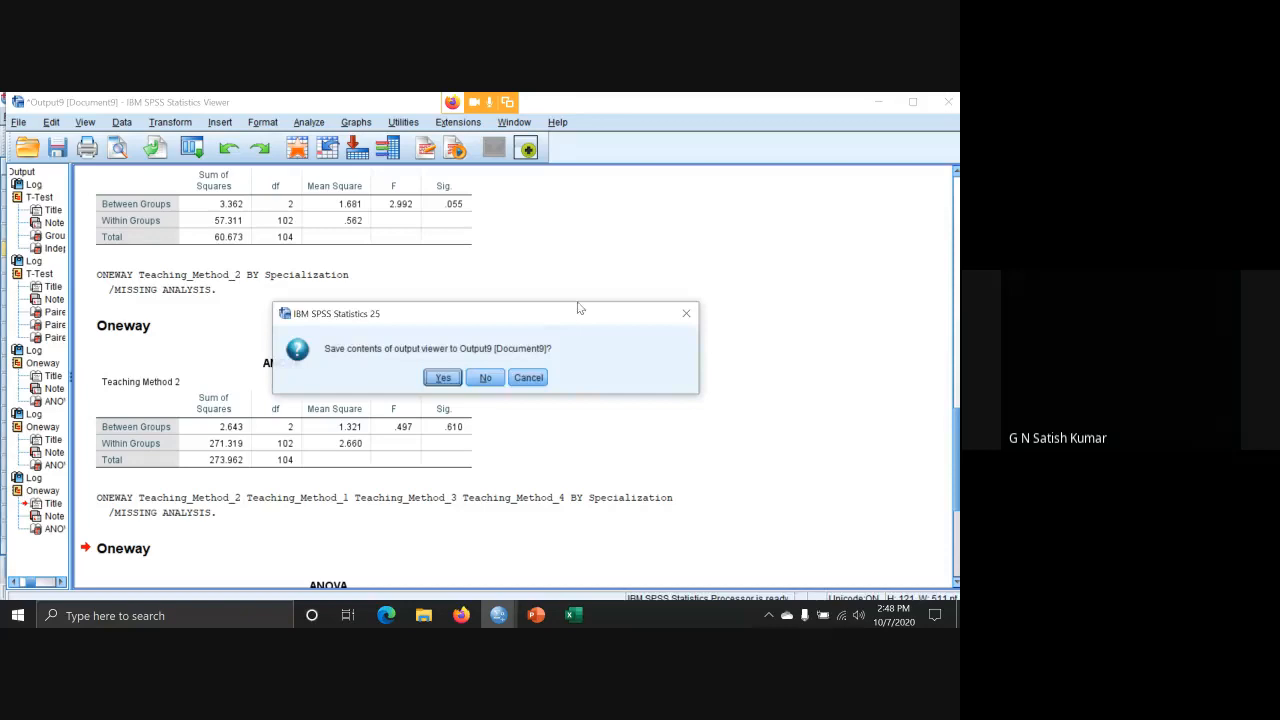
click(485, 377)
Reset the One-Way ANOVA settings and run it again for GPA_Score with Specialization as the factor.
click(210, 116)
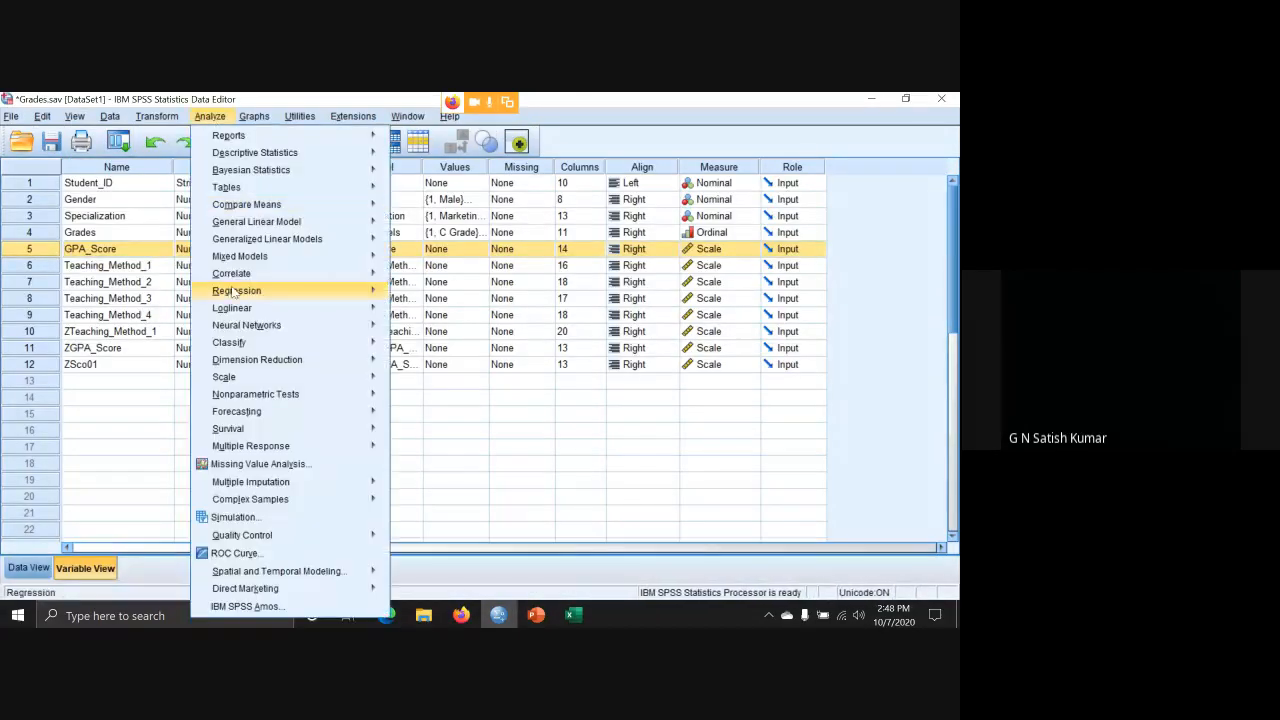
mouse_move(300, 204)
click(440, 302)
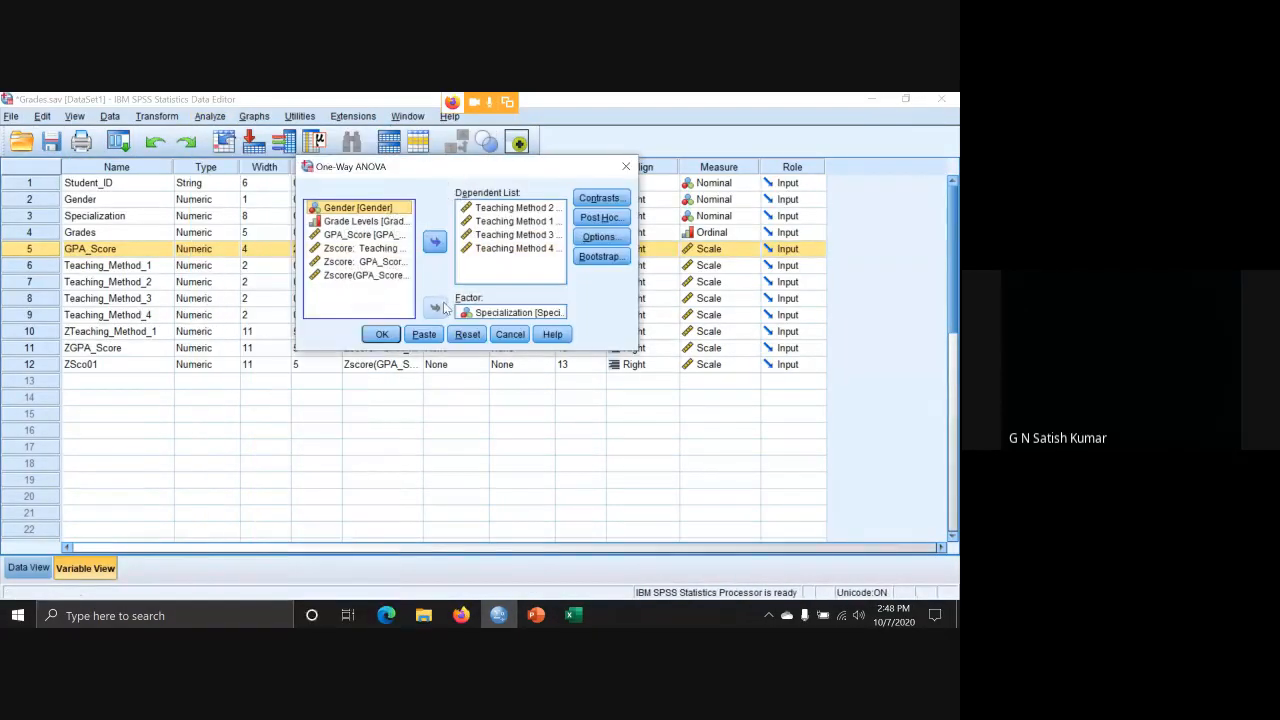
click(467, 334)
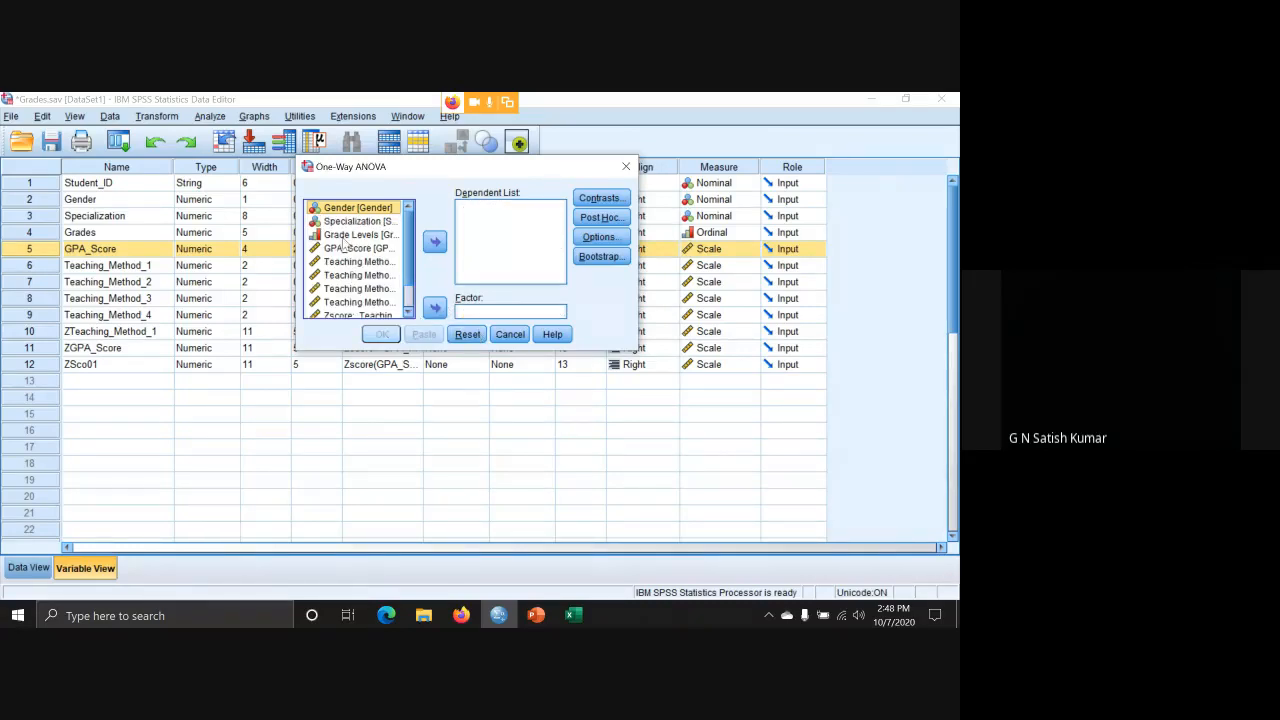
click(348, 249)
click(435, 250)
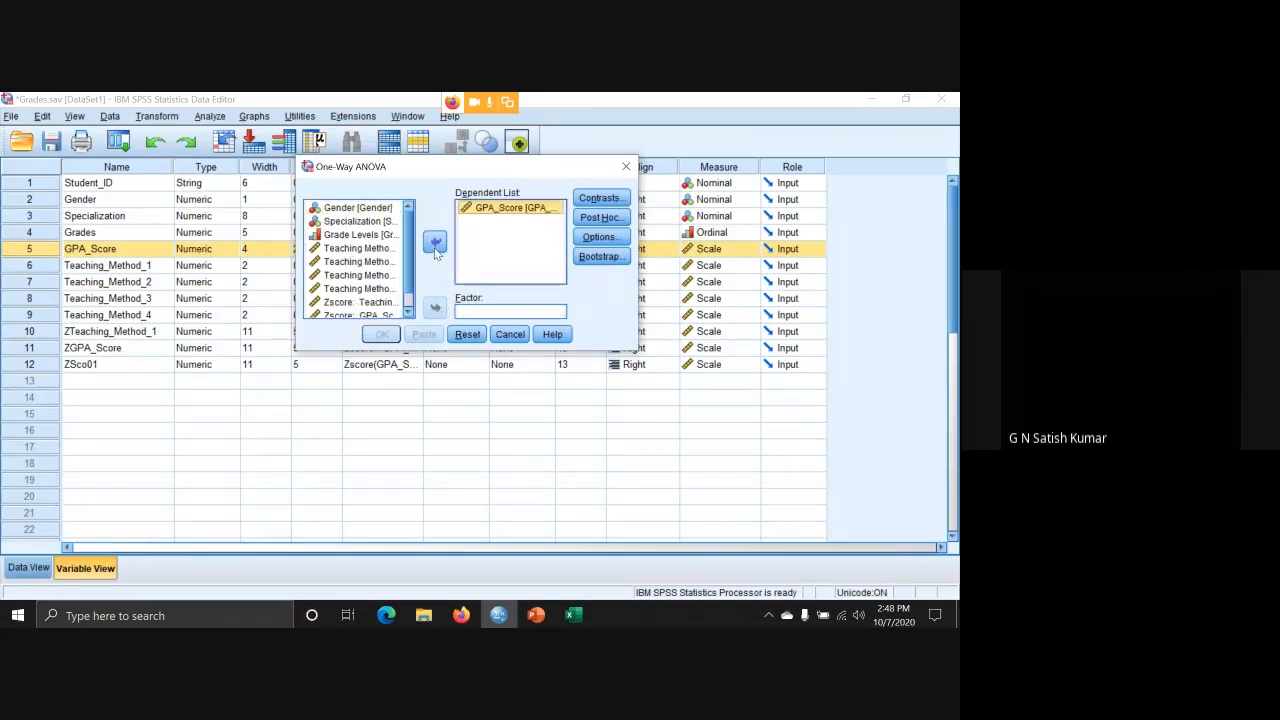
click(357, 221)
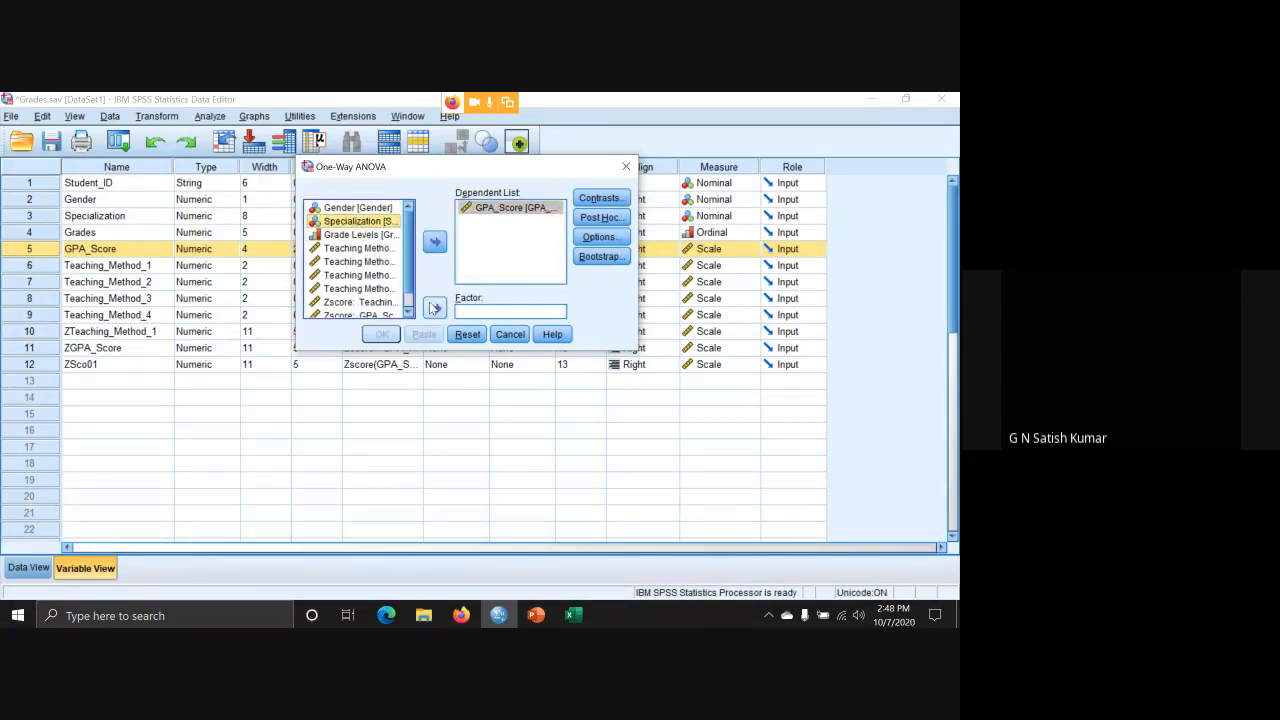
click(434, 308)
click(381, 334)
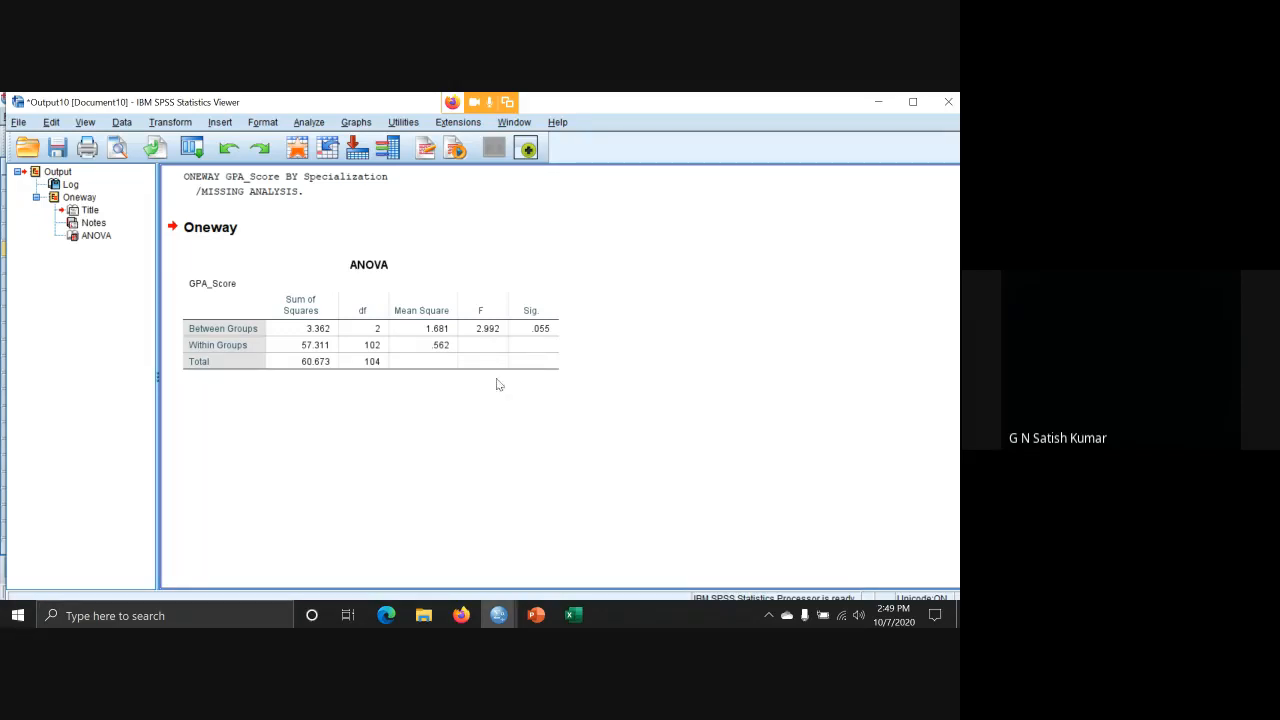
Add the Tukey post hoc test to the One-Way ANOVA of GPA_Score by Specialization, run it and review the Multiple Comparisons table.
click(304, 124)
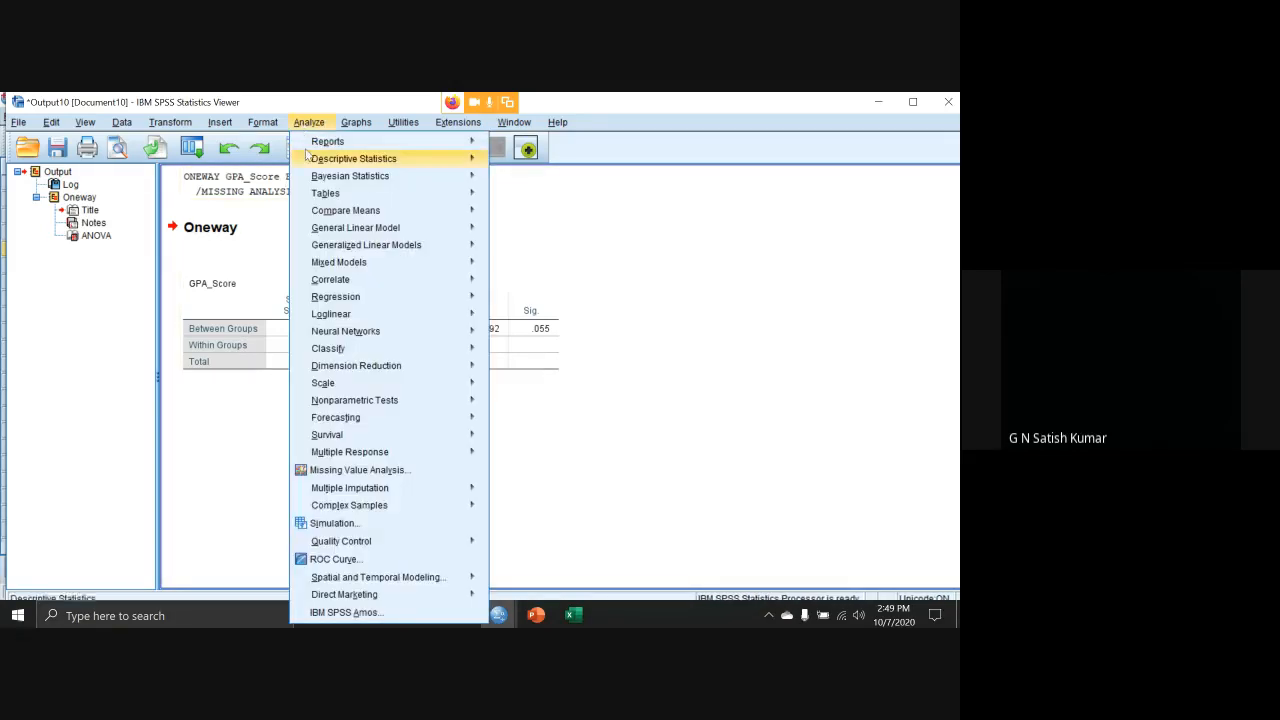
mouse_move(334, 214)
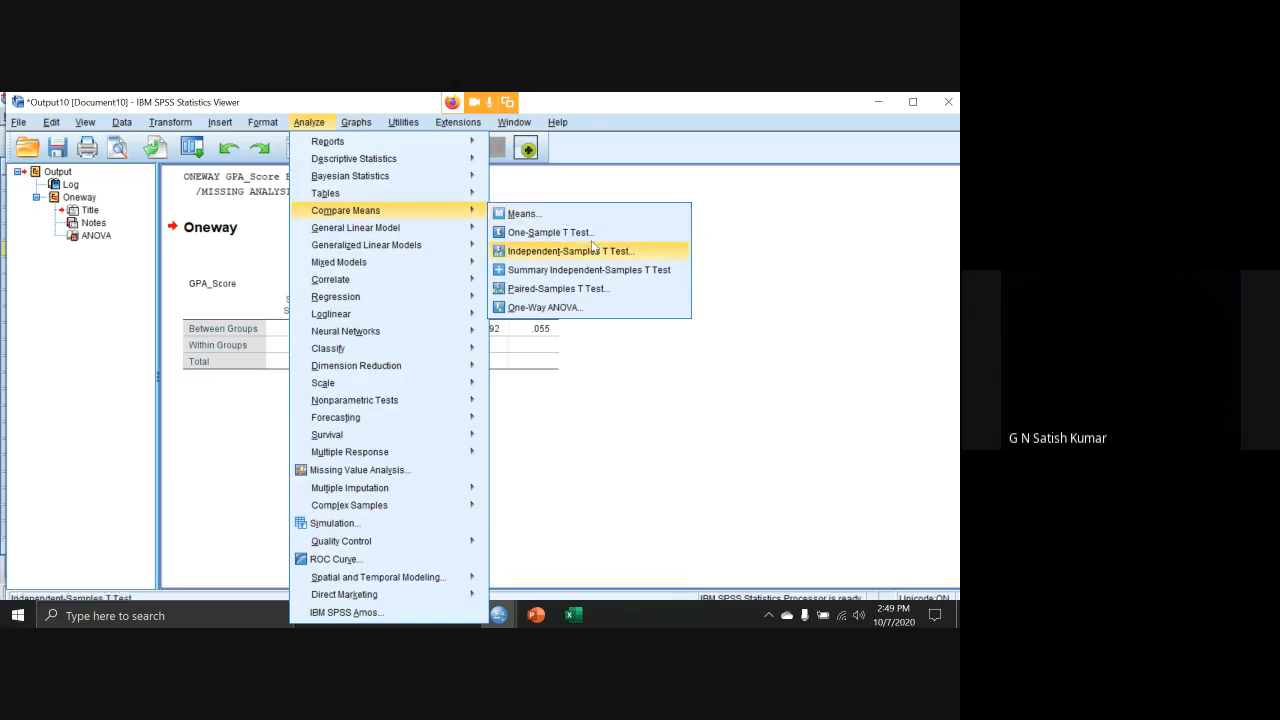
click(609, 311)
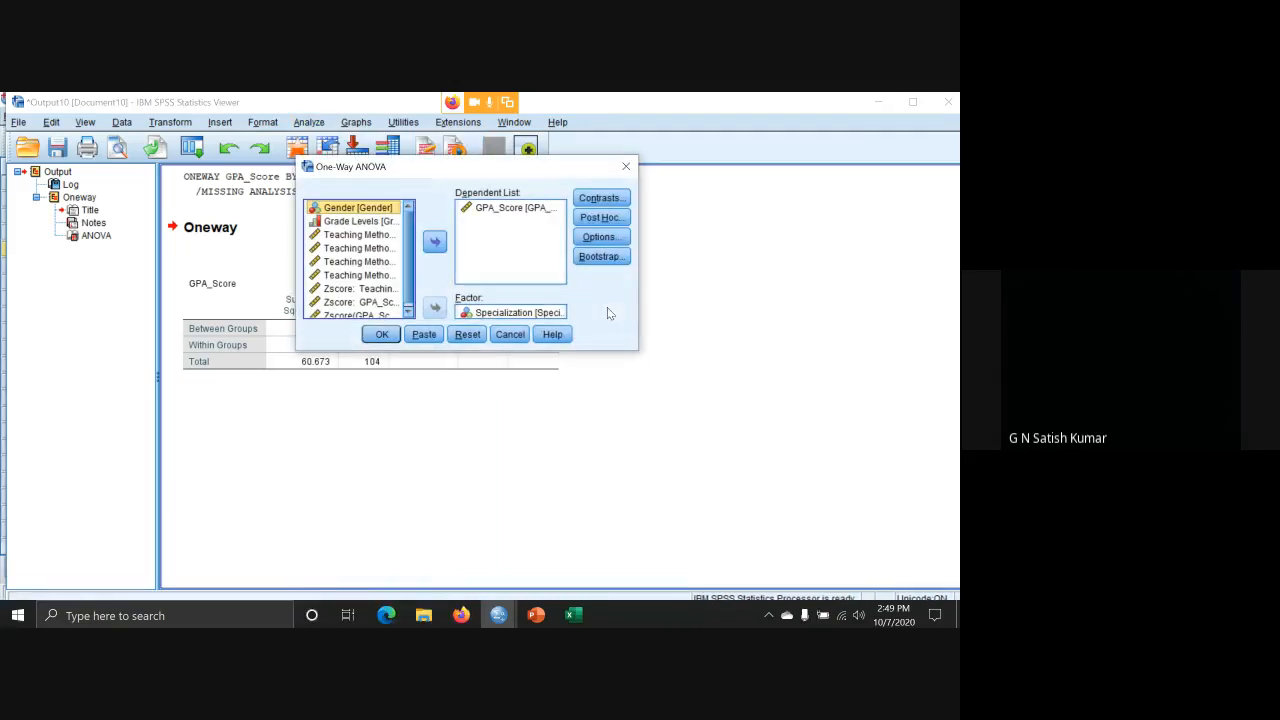
click(589, 218)
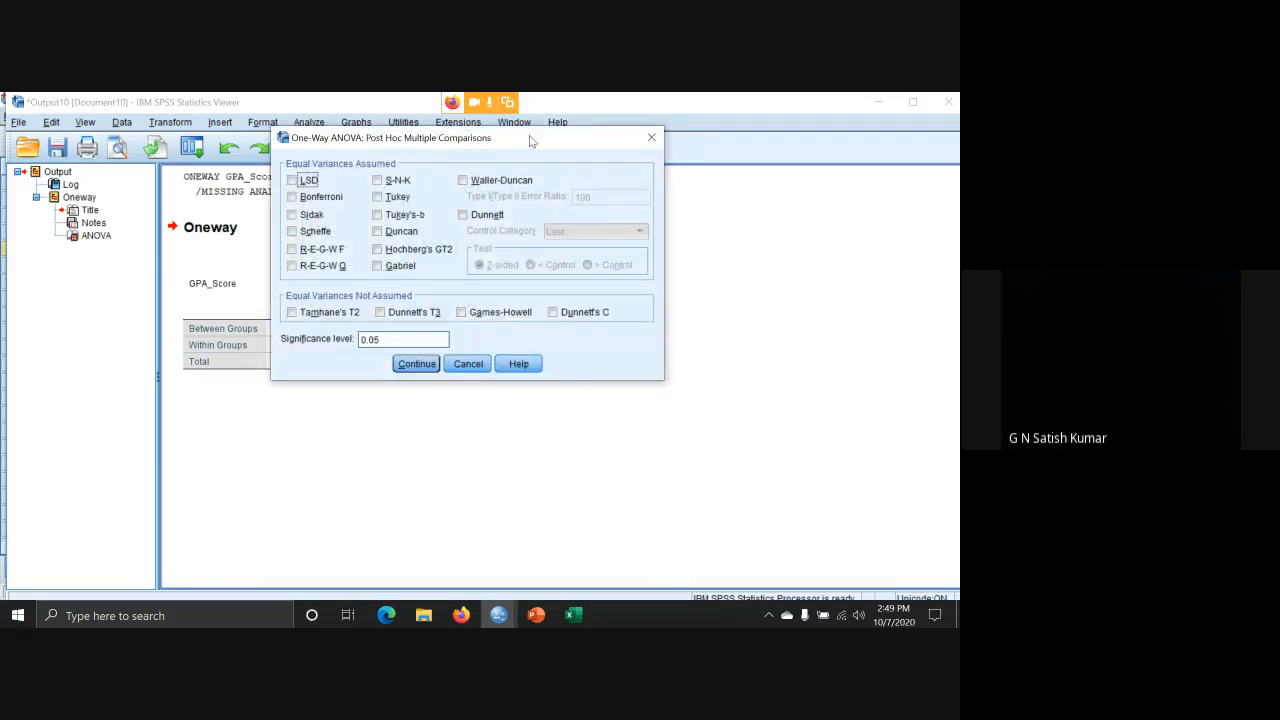
drag(530, 140, 547, 197)
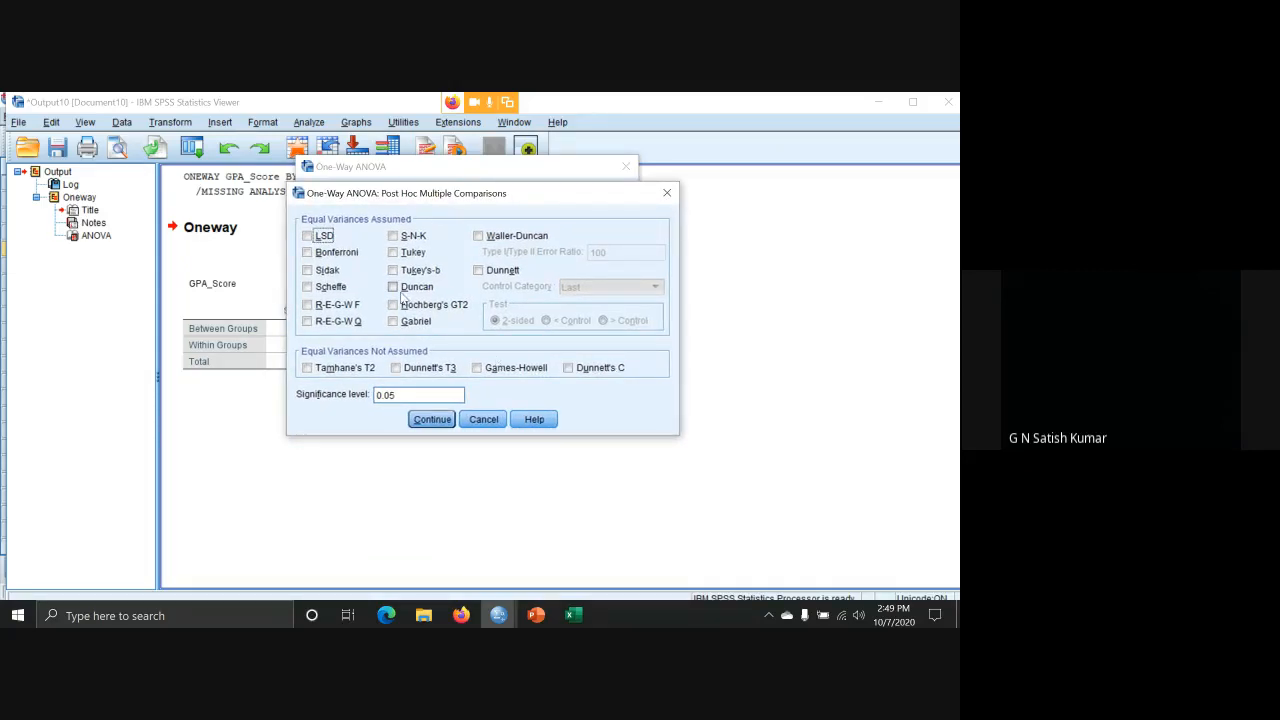
click(402, 258)
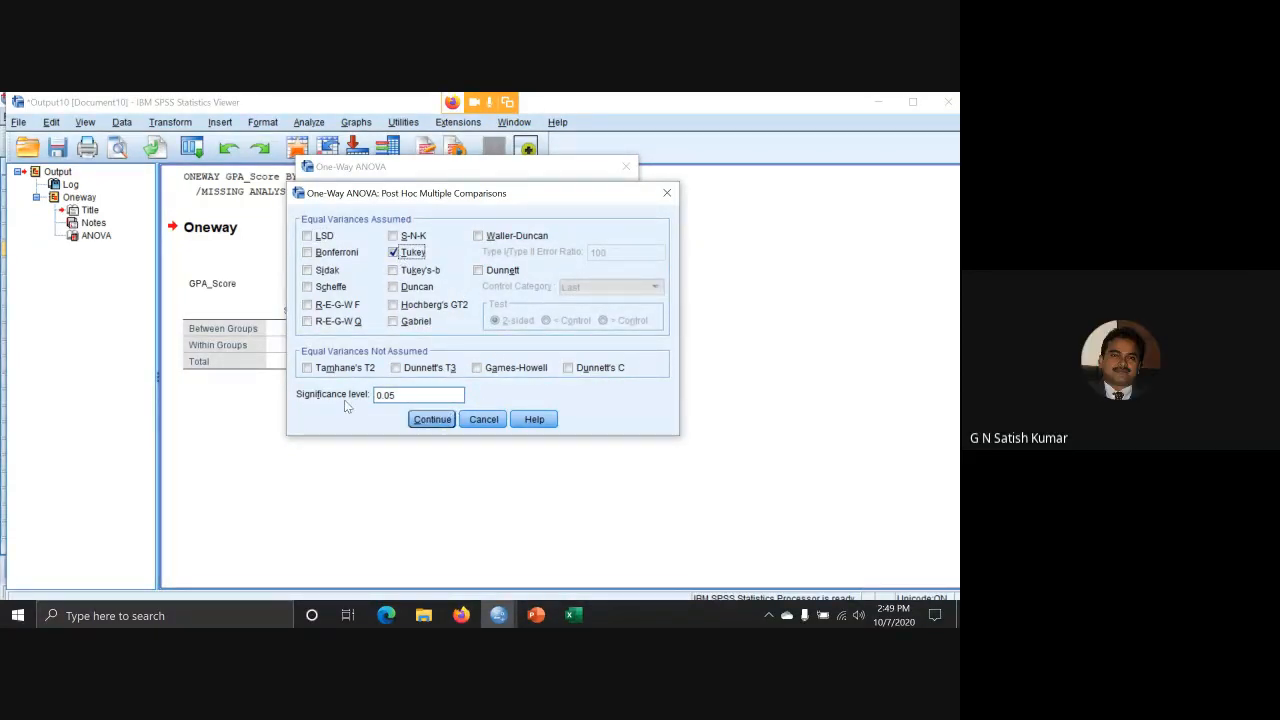
click(437, 425)
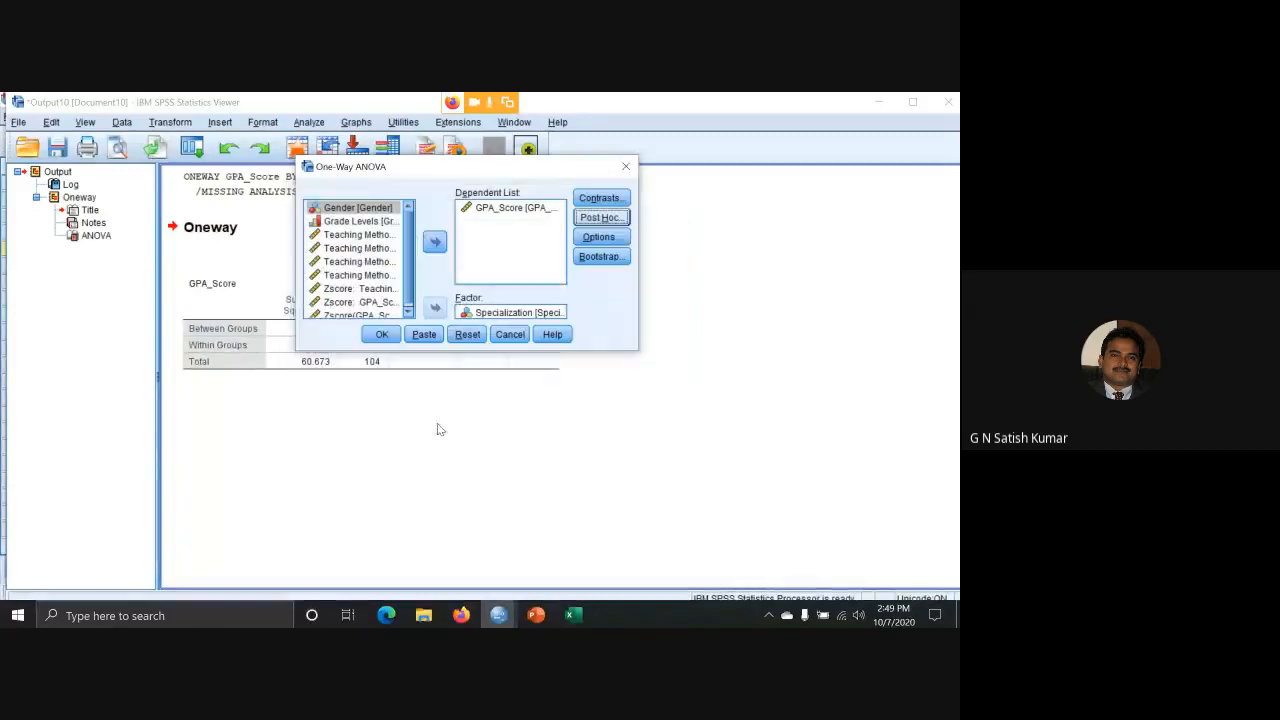
click(380, 334)
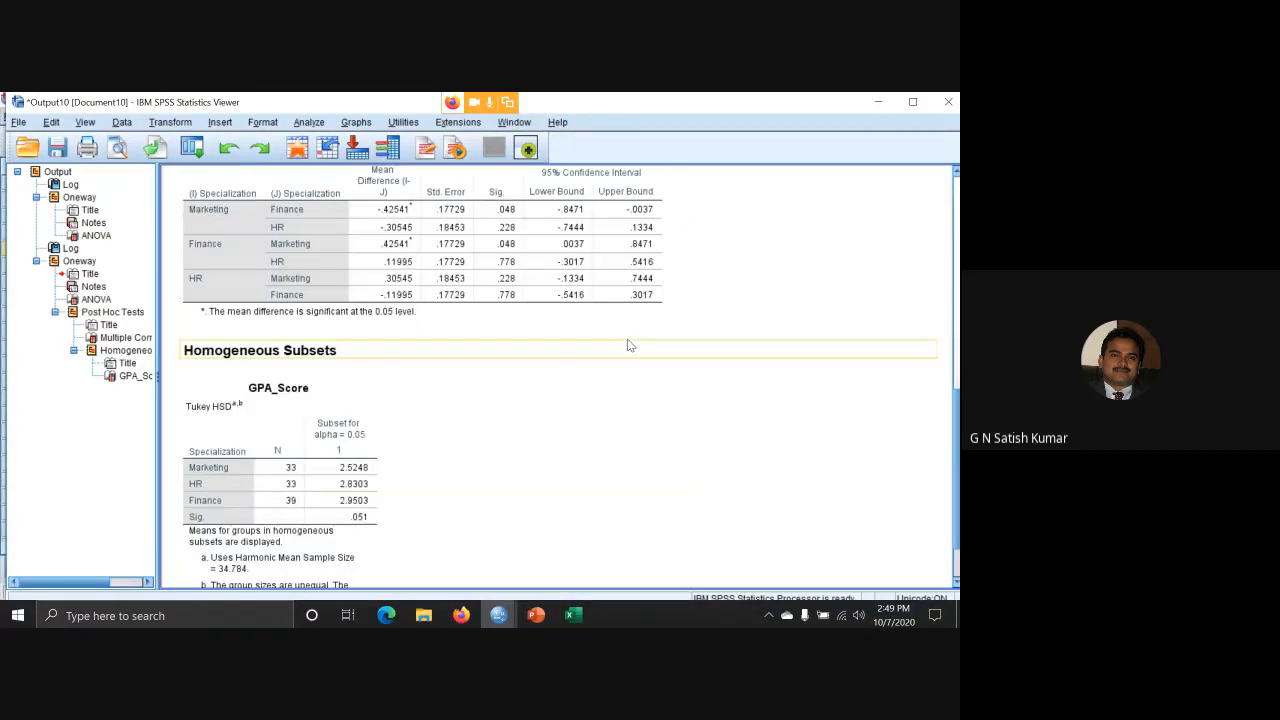
scroll(628, 345, up, 3)
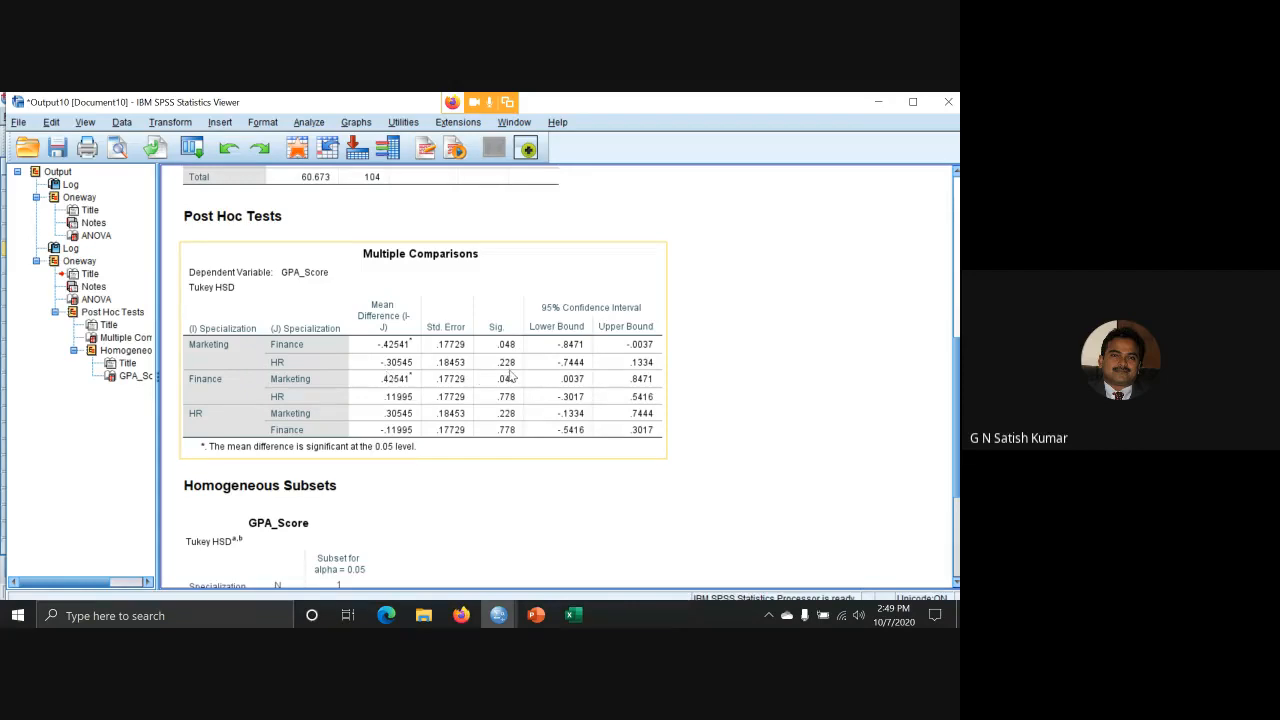
click(553, 430)
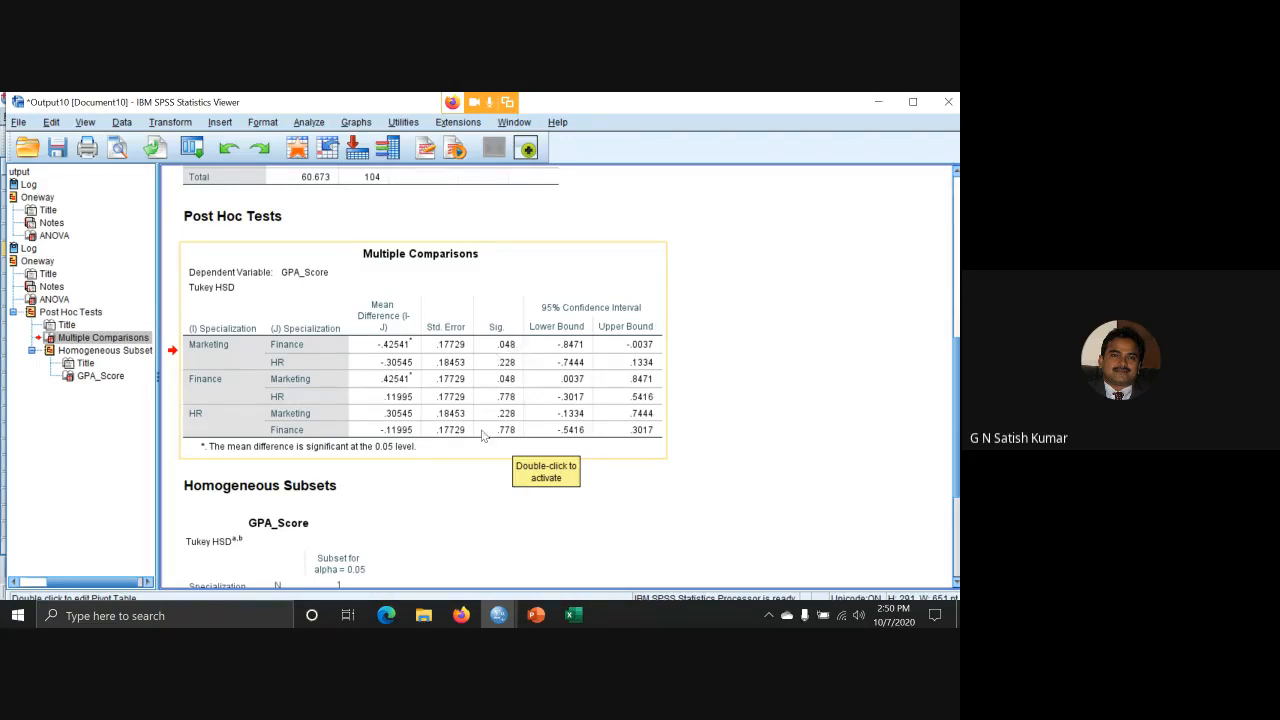
scroll(515, 350, up, 2)
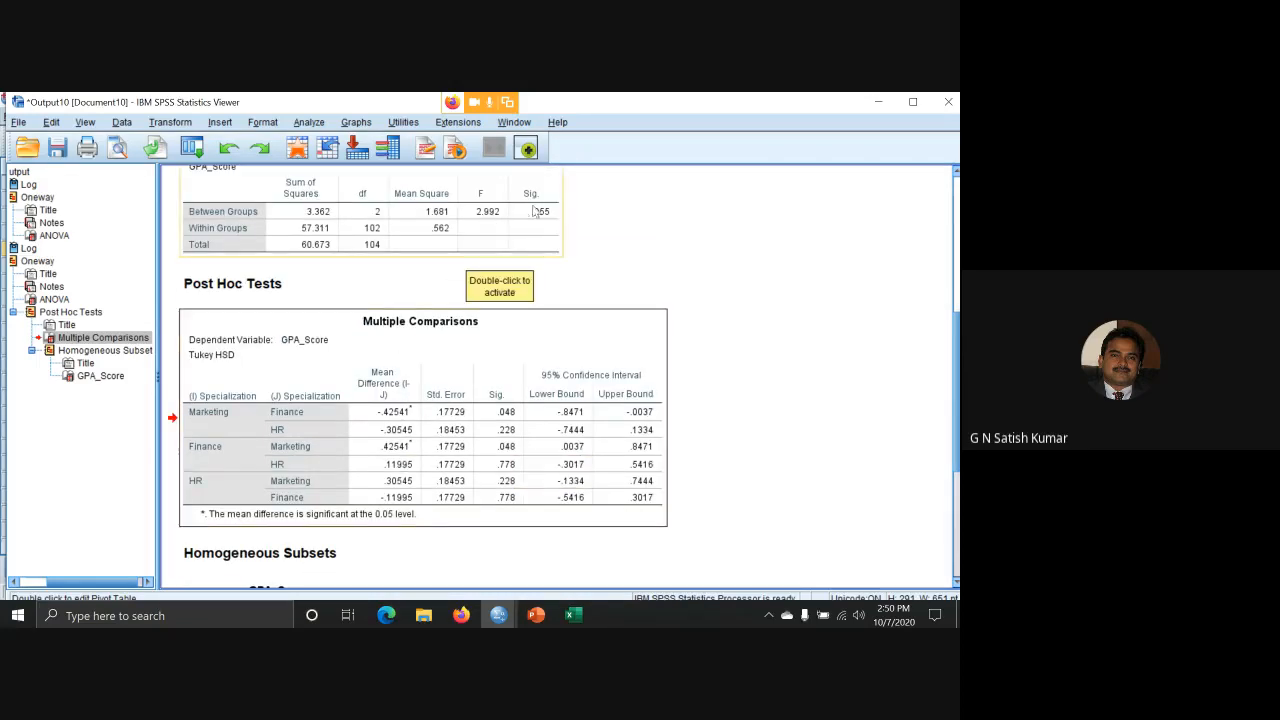
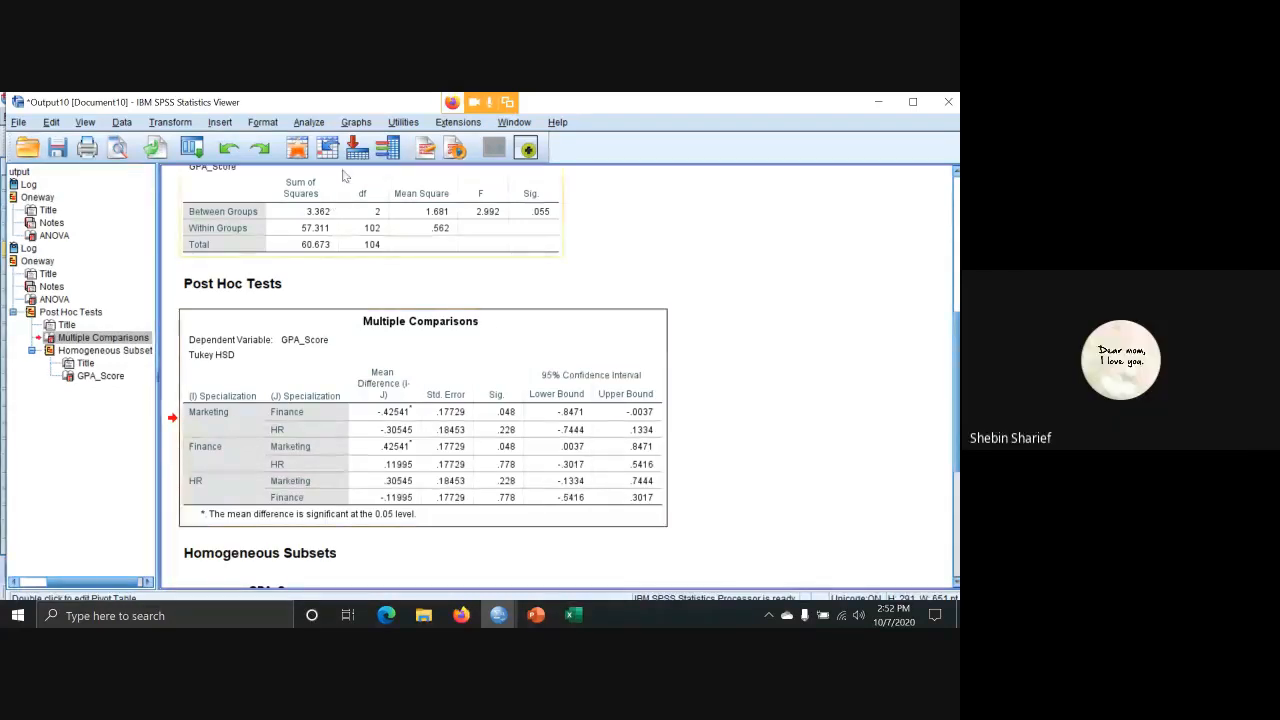
Check the post hoc options of the One-Way ANOVA and rerun it for GPA_Score by Specialization with the Tukey test.
click(316, 122)
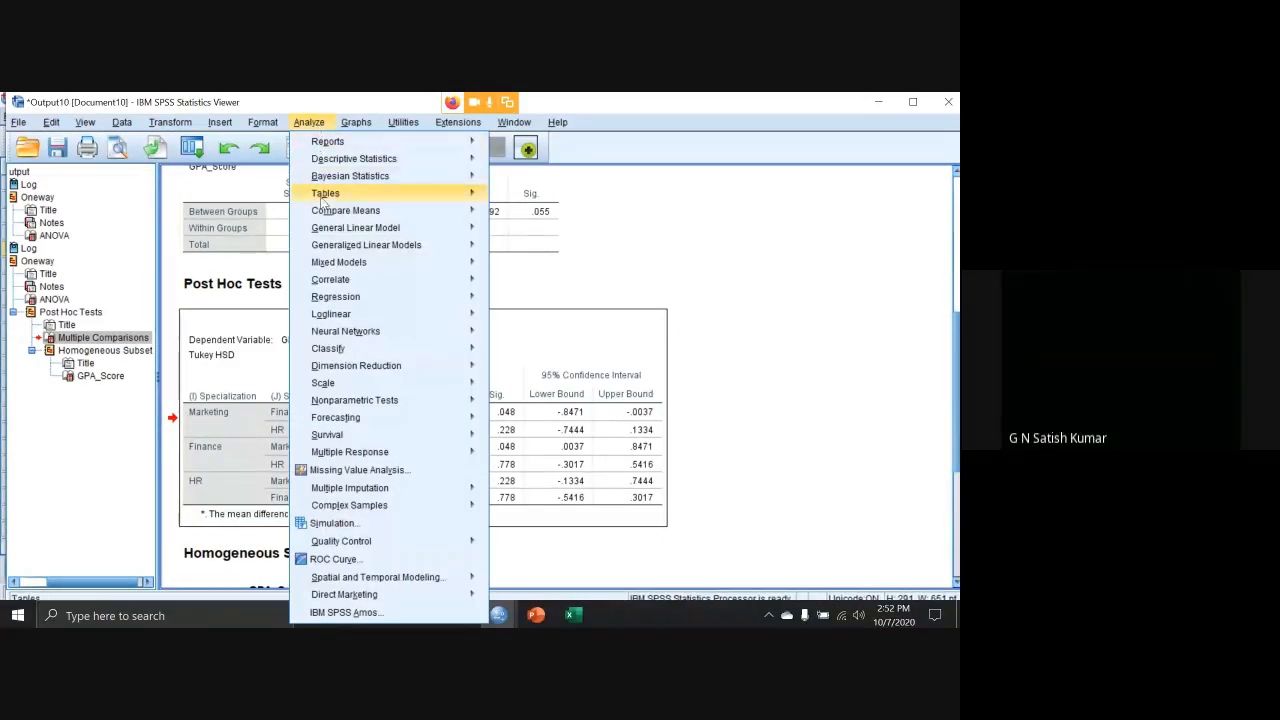
mouse_move(326, 219)
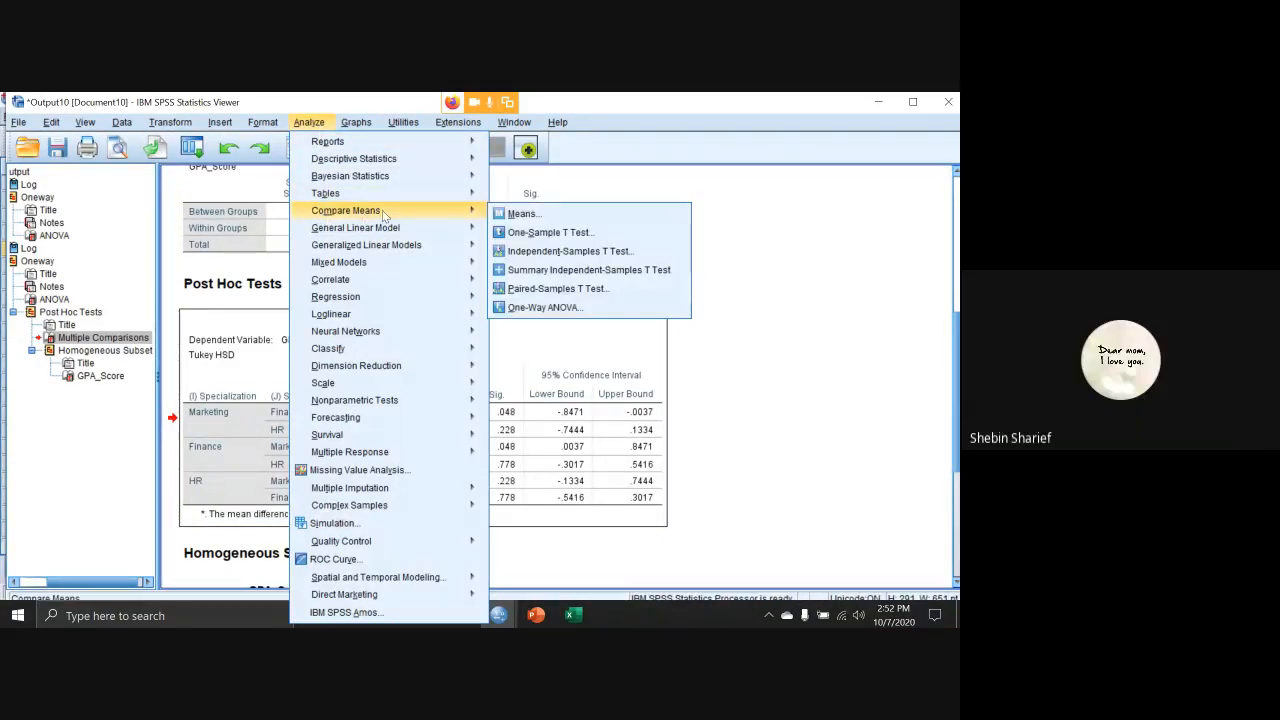
click(599, 310)
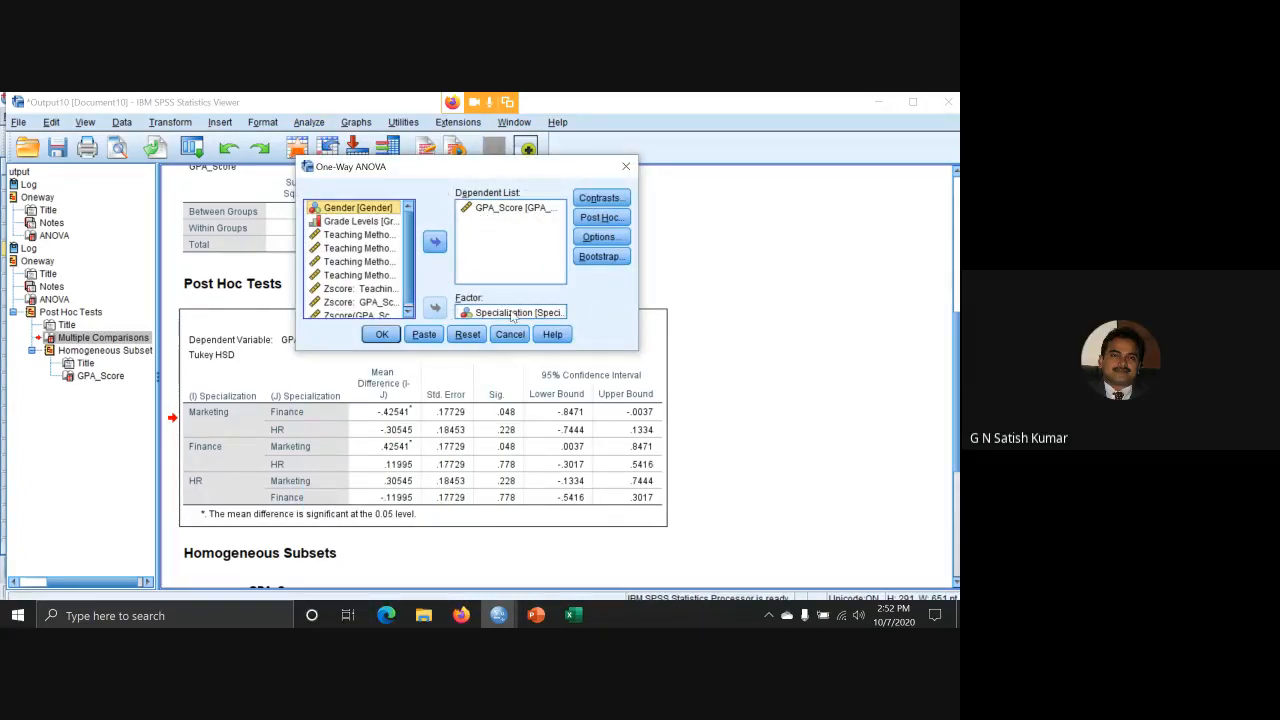
click(600, 218)
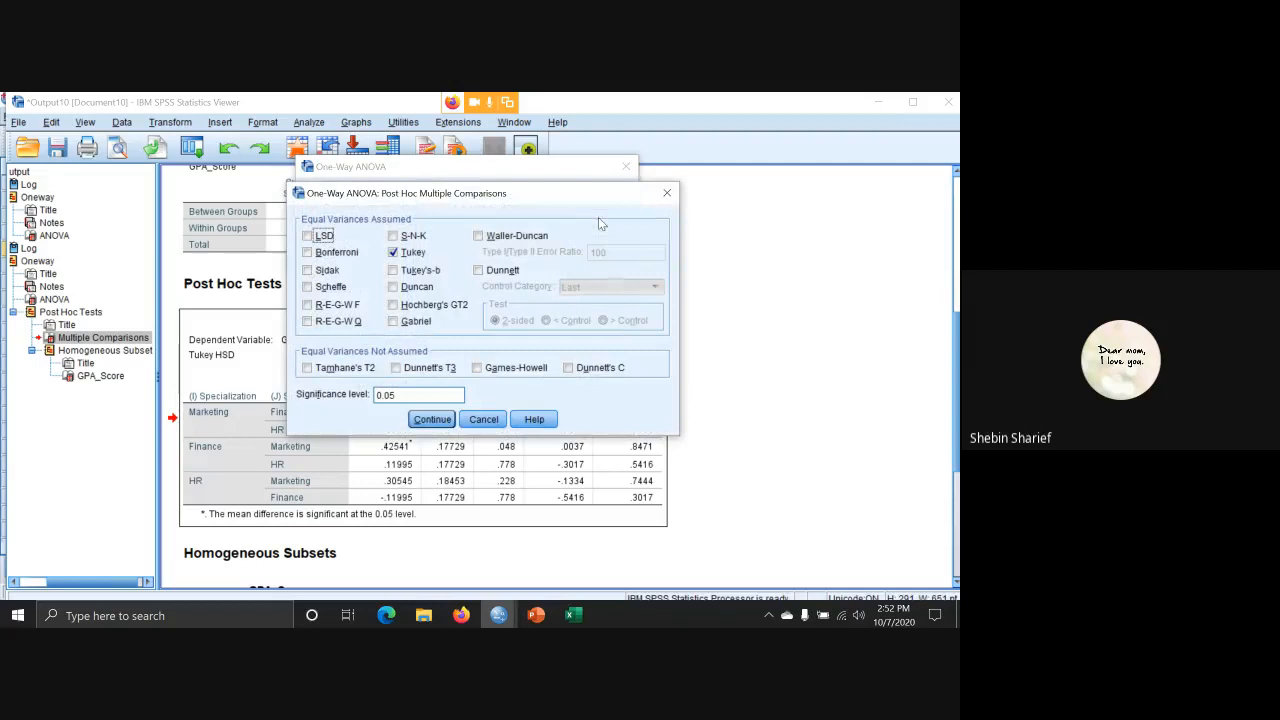
click(668, 195)
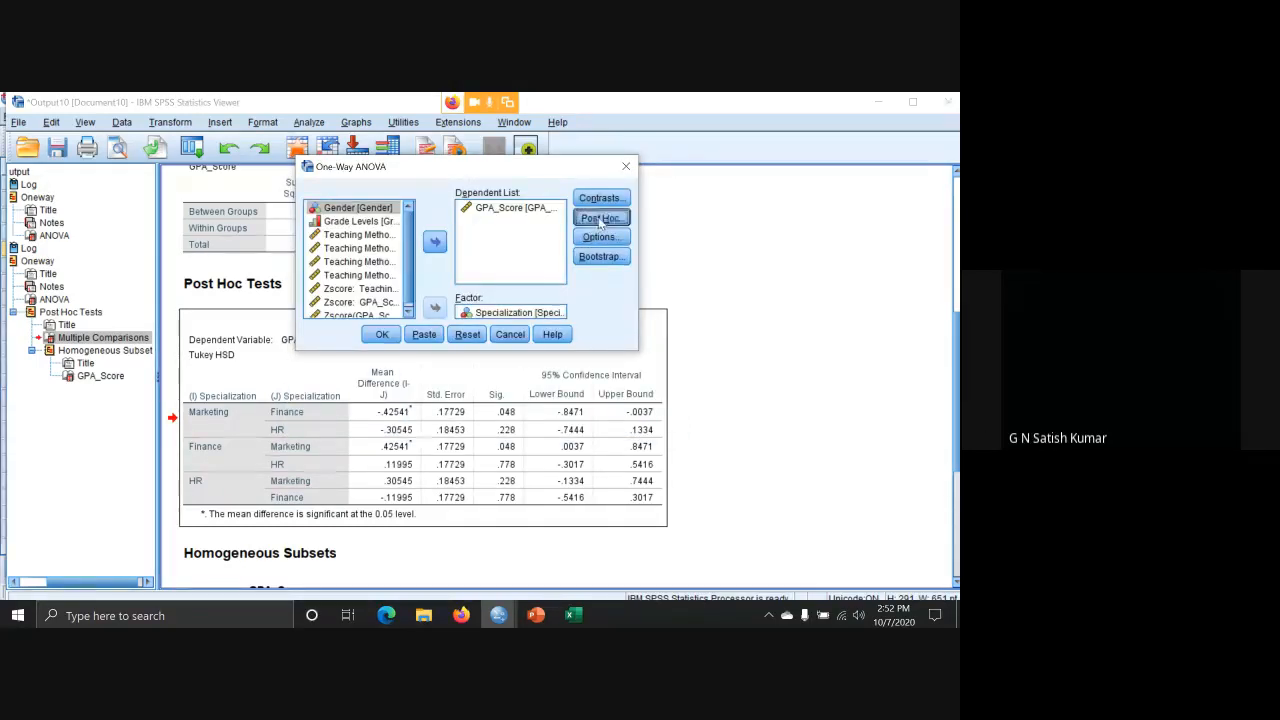
click(600, 218)
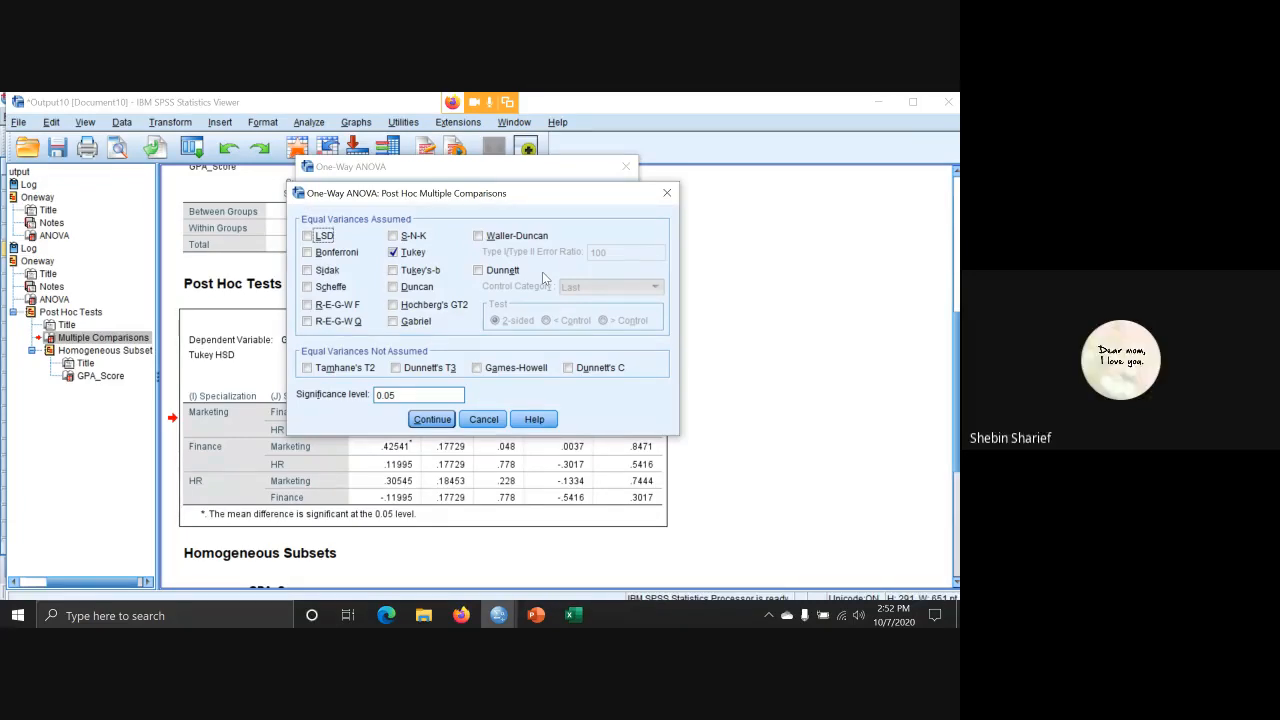
click(433, 419)
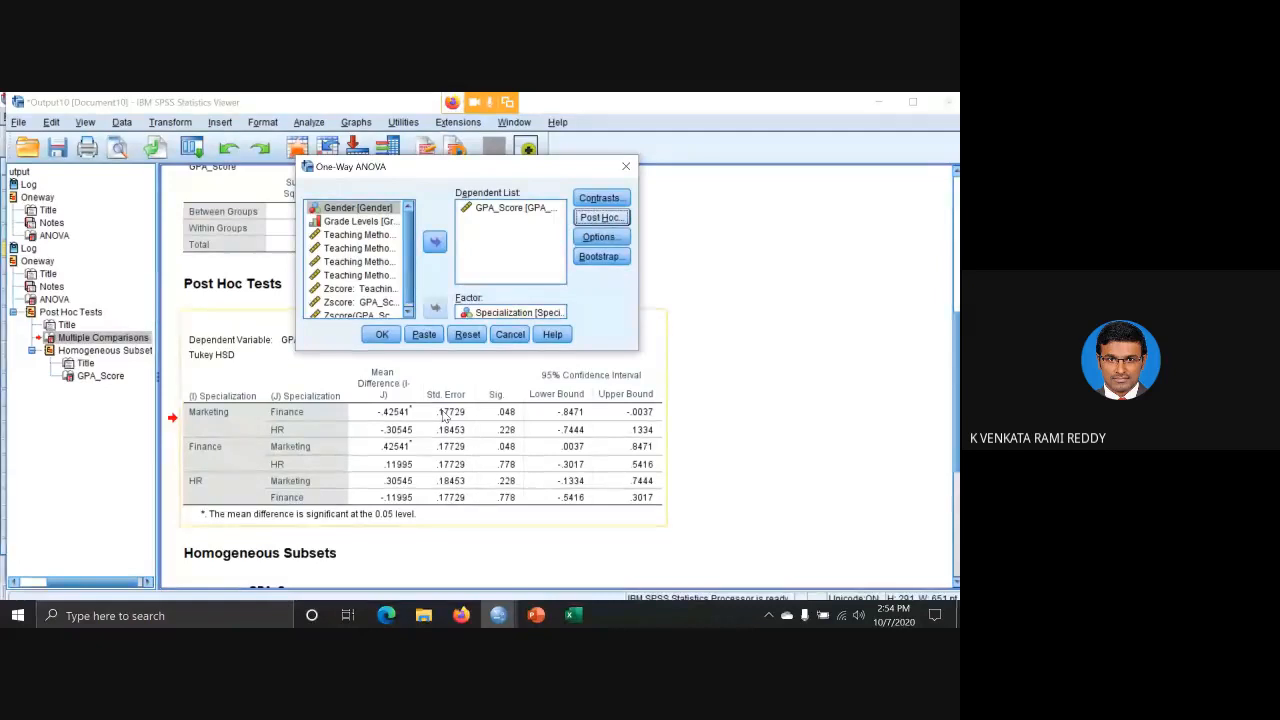
click(601, 218)
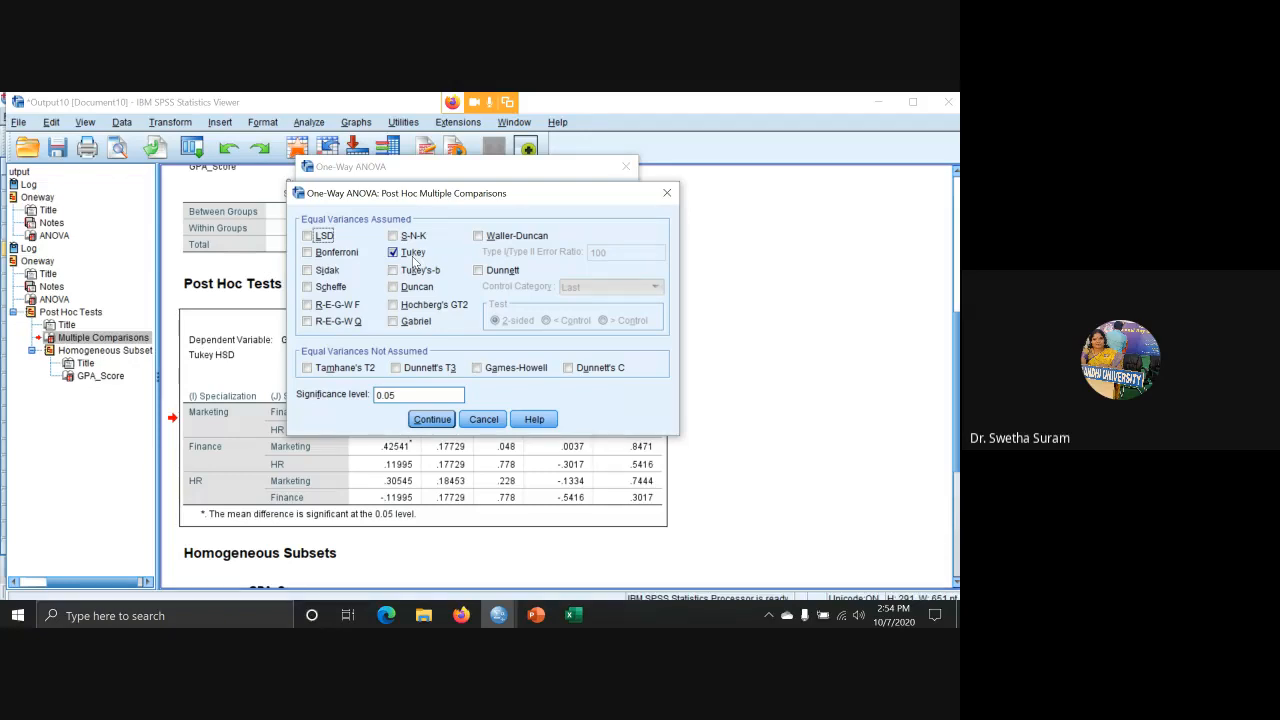
click(433, 419)
click(393, 338)
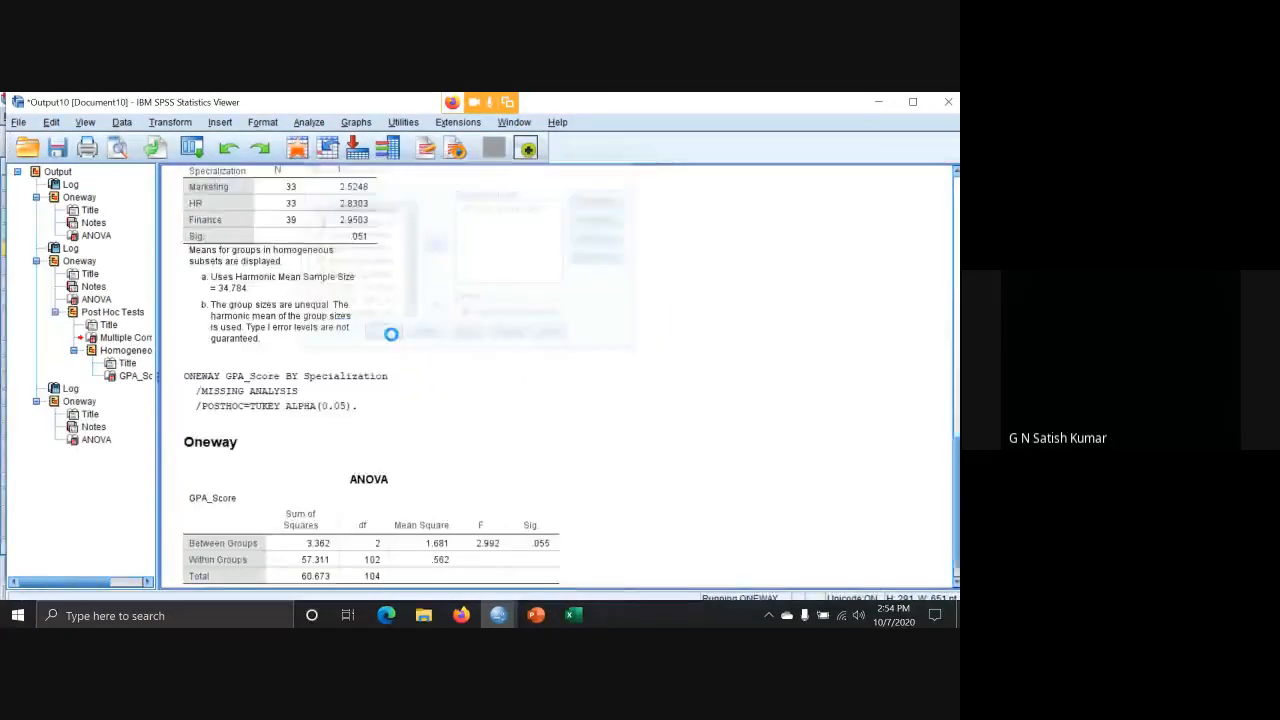
Look through the repeated Post Hoc Tests and Homogeneous Subsets output and close the Output10 document without saving it.
scroll(720, 394, down, 10)
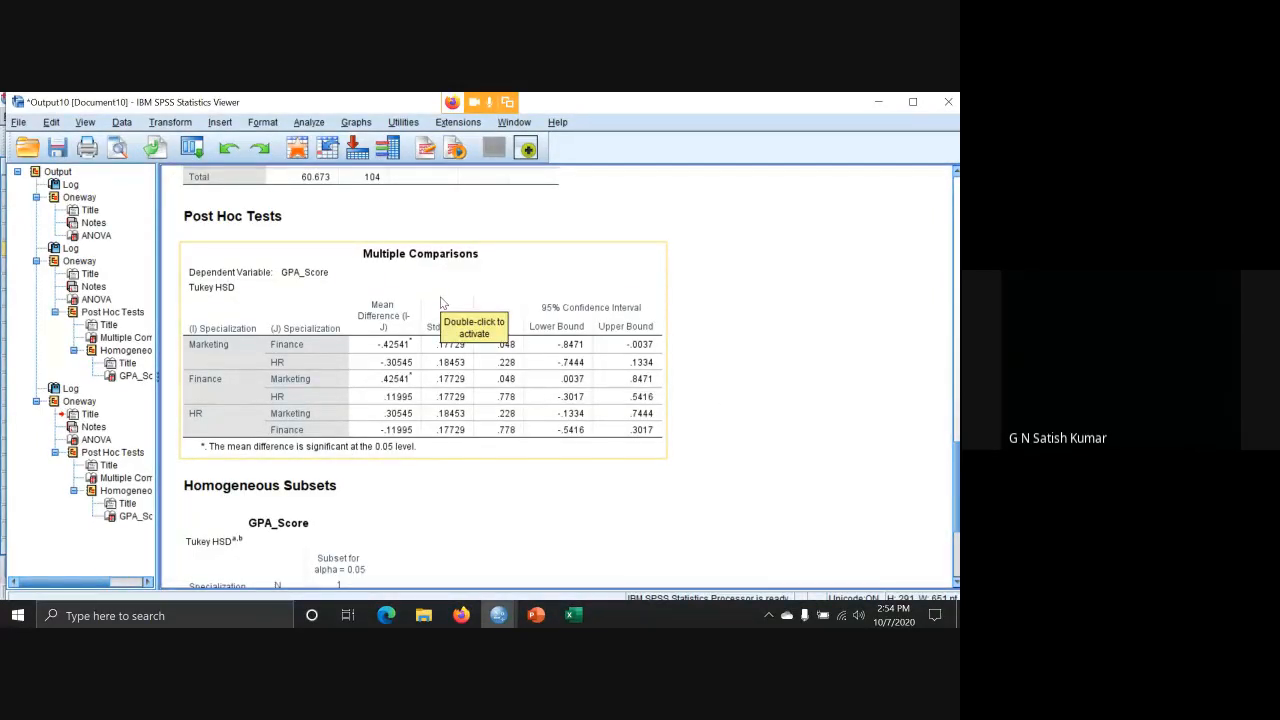
scroll(443, 303, down, 4)
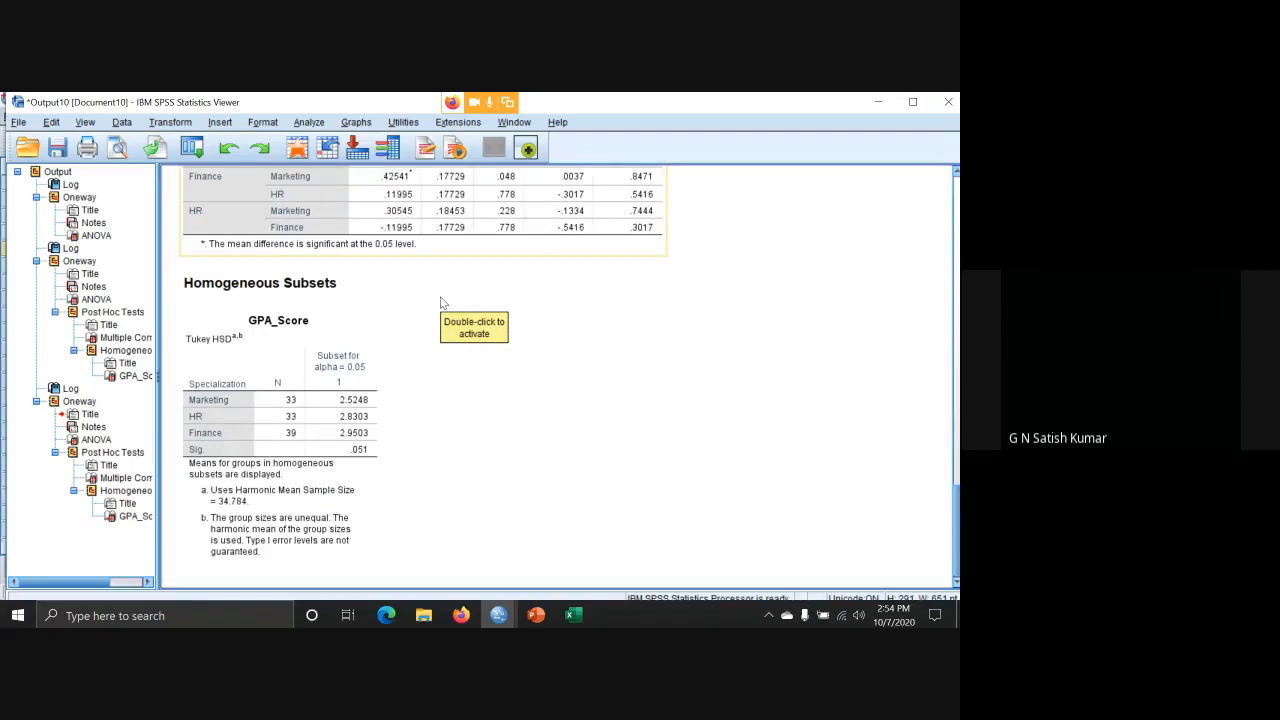
scroll(443, 303, down, 4)
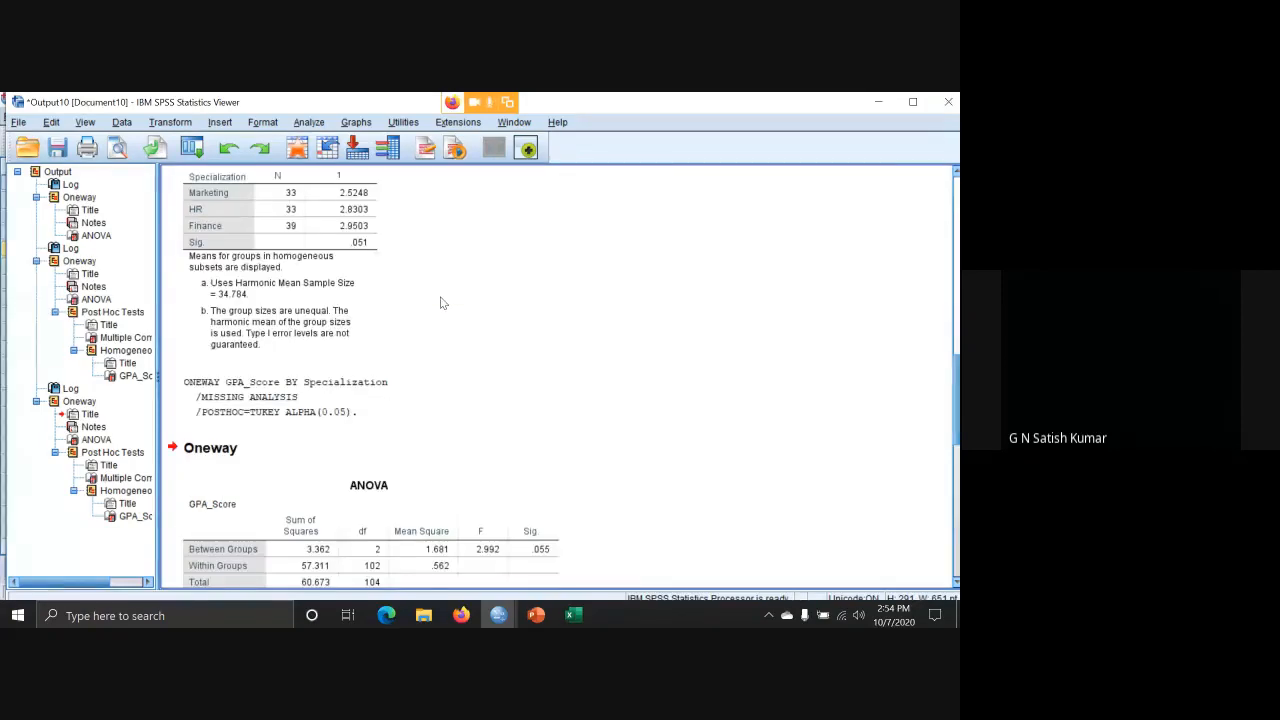
click(950, 102)
click(486, 376)
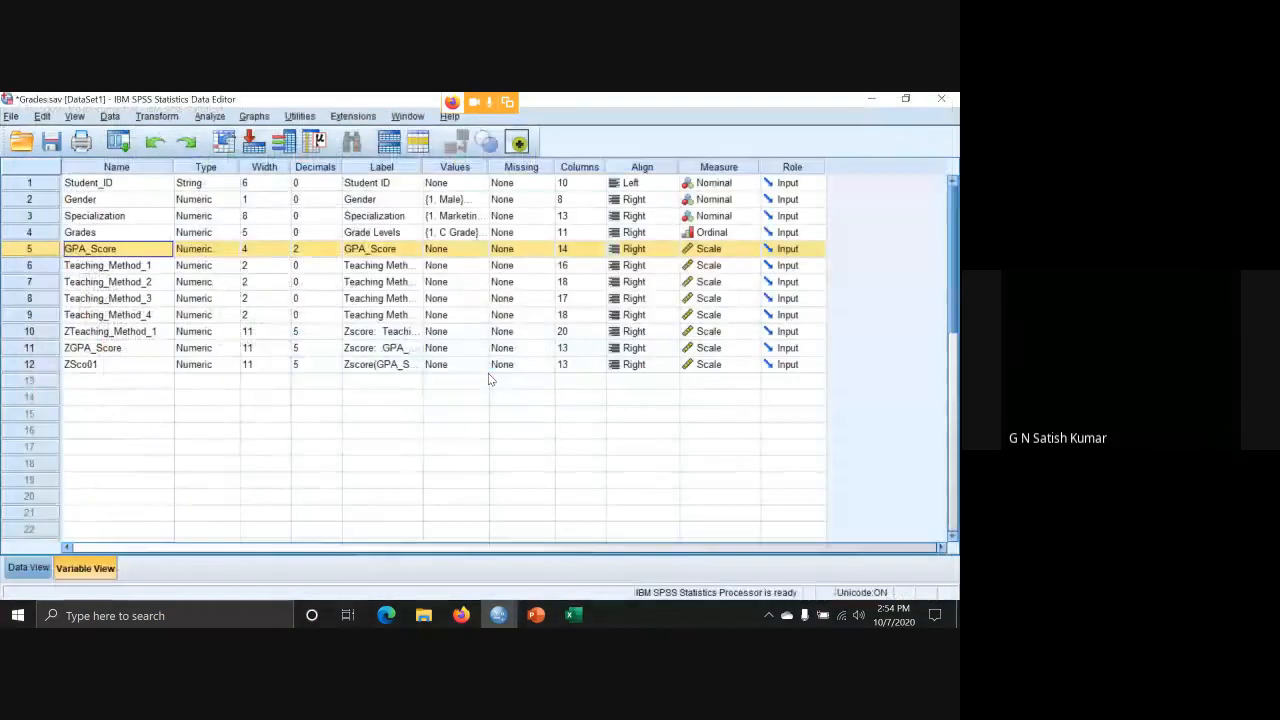
Check the Types of tests slide in PowerPoint, return to SPSS and examine the Teaching_Method_1 to Teaching_Method_4 variables.
click(536, 615)
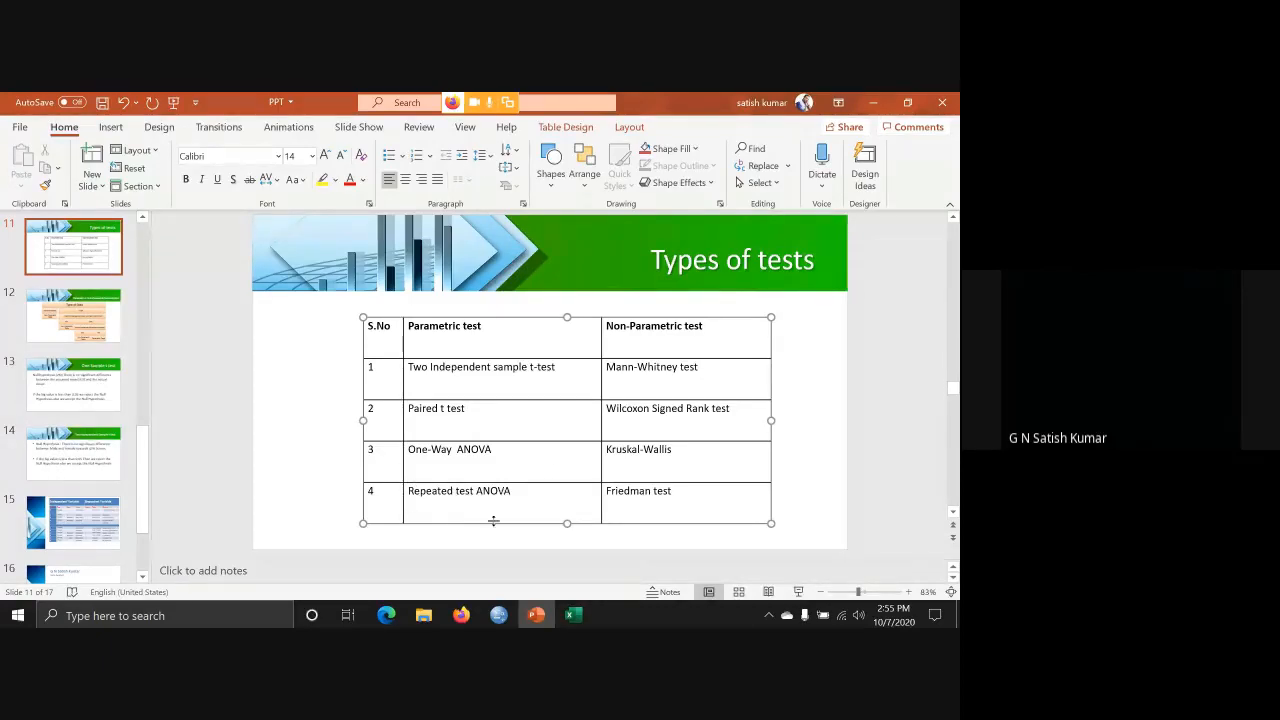
click(498, 615)
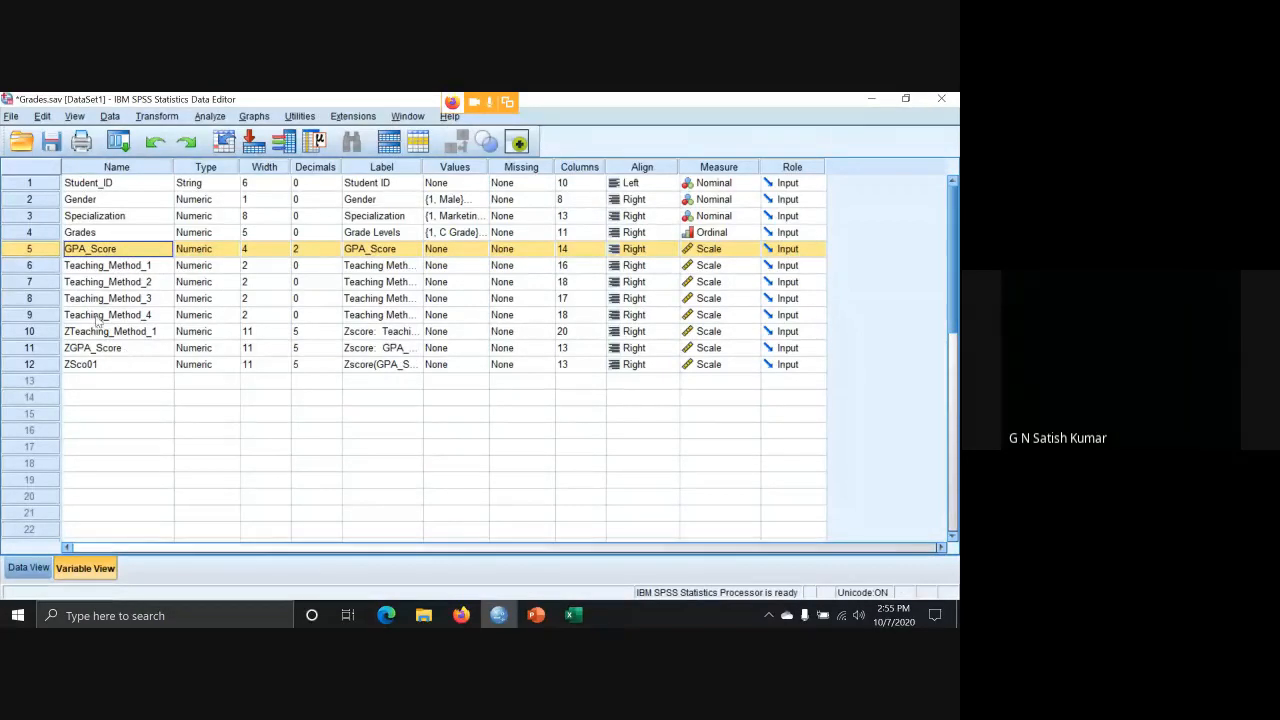
click(138, 280)
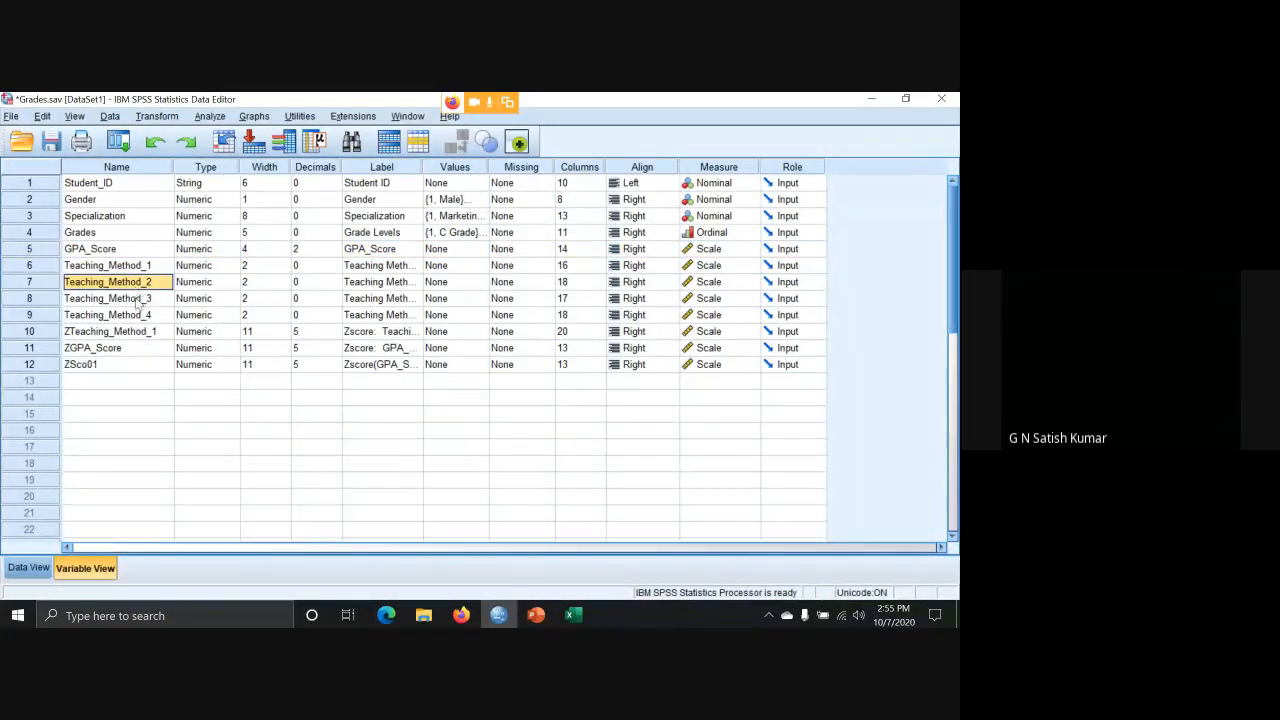
click(137, 300)
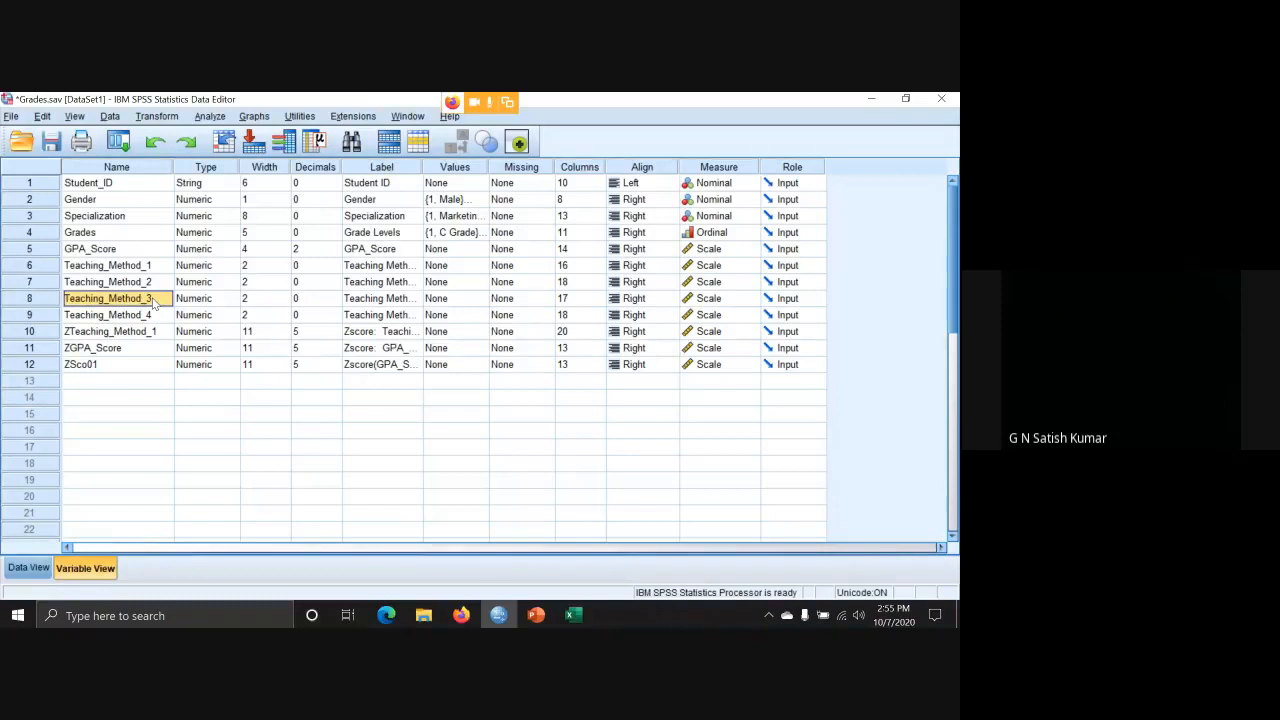
click(43, 269)
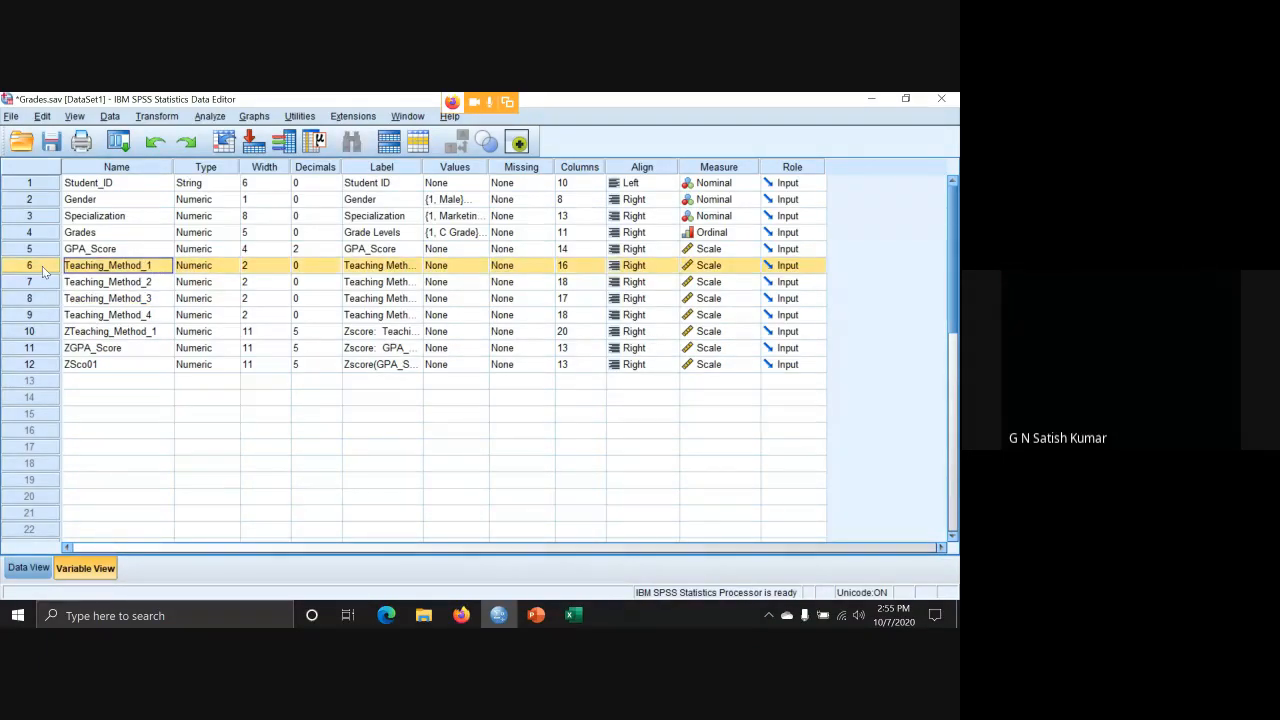
click(44, 286)
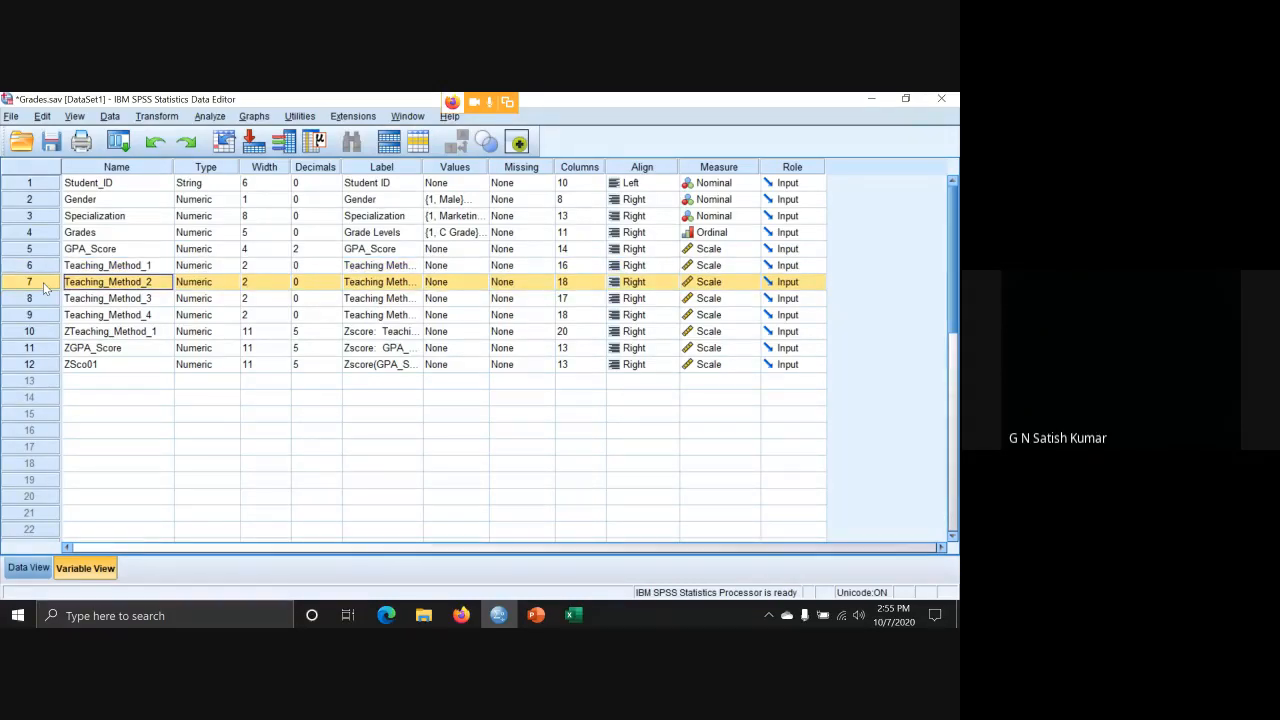
click(50, 271)
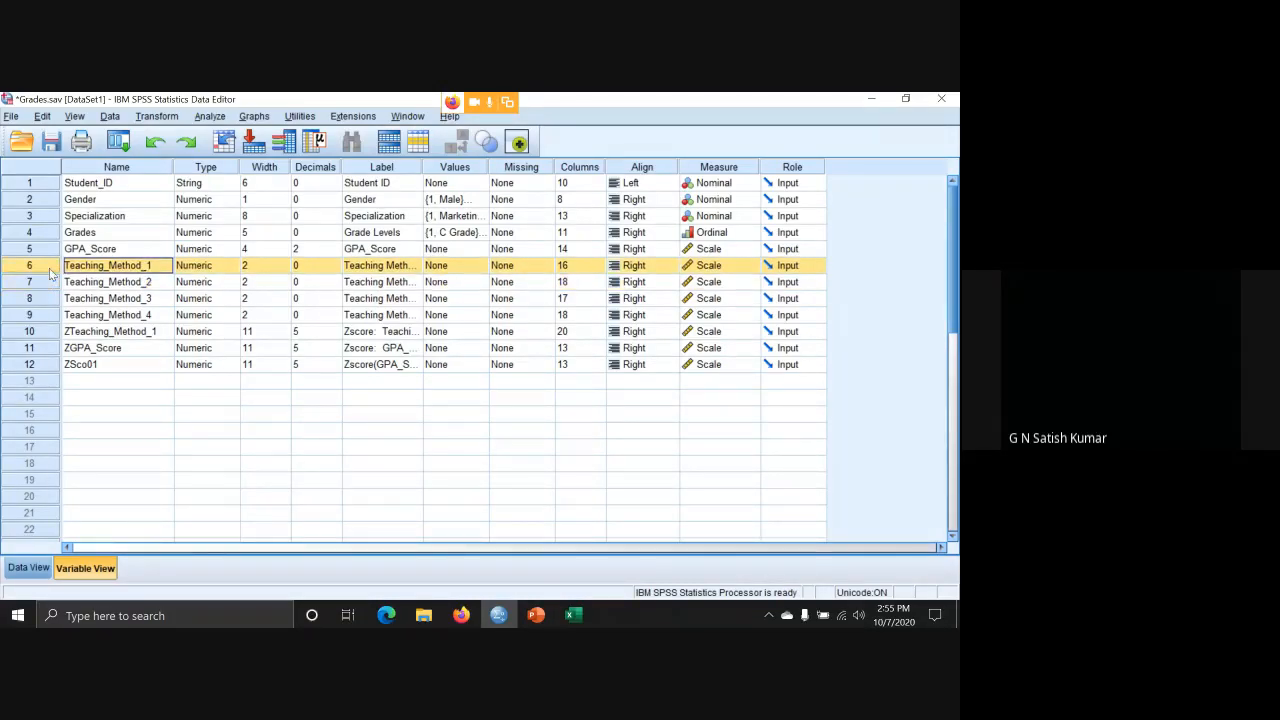
click(50, 283)
click(55, 300)
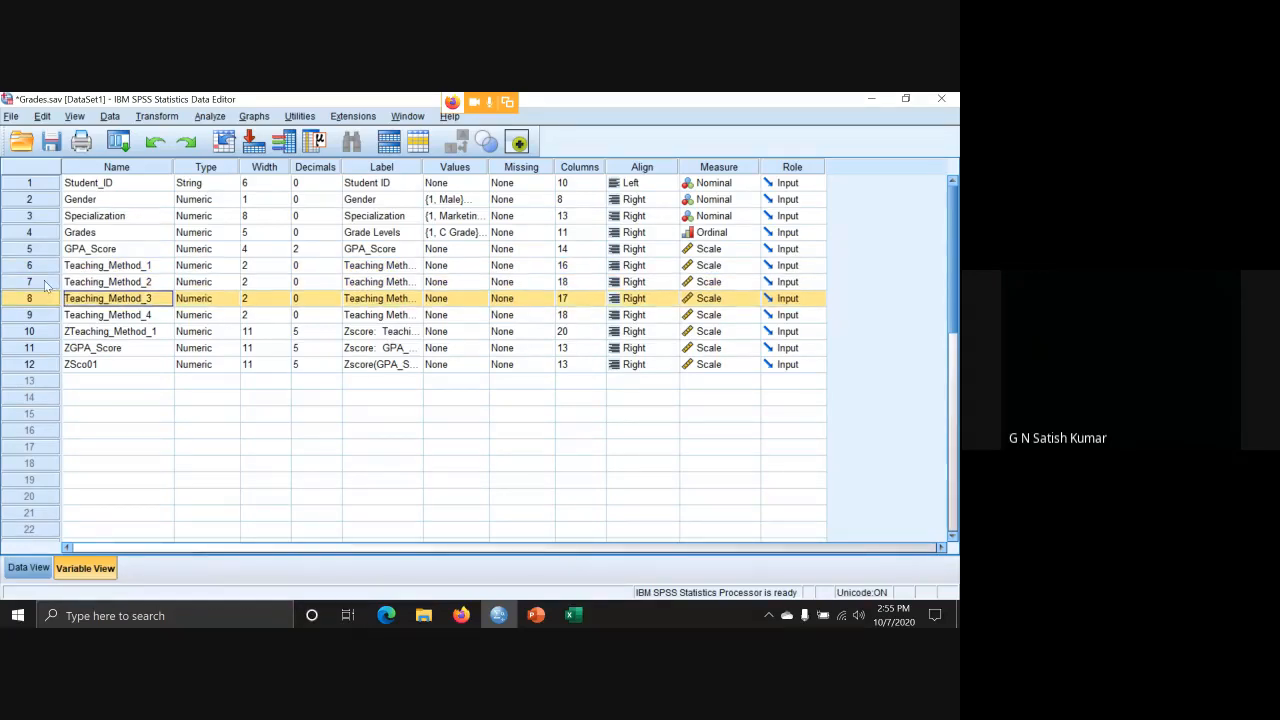
click(49, 316)
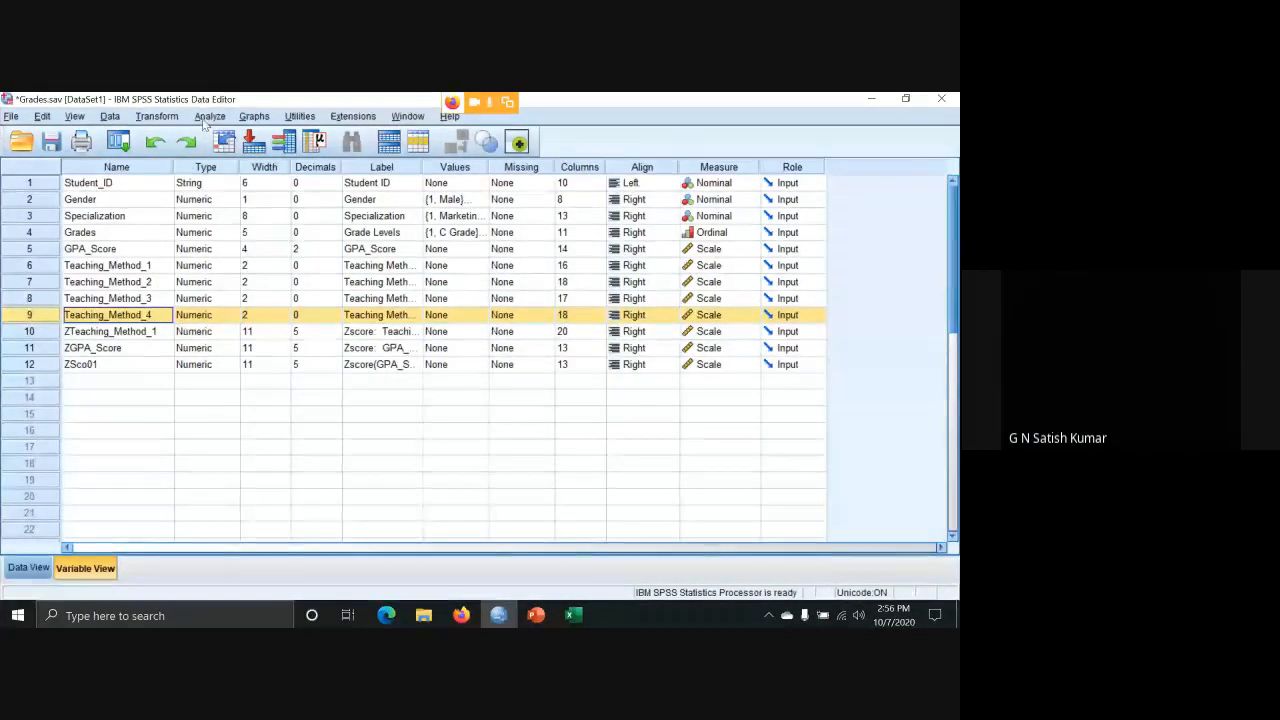
Start a Repeated Measures general linear model and define the within-subject factor factor1 with 4 levels.
click(207, 118)
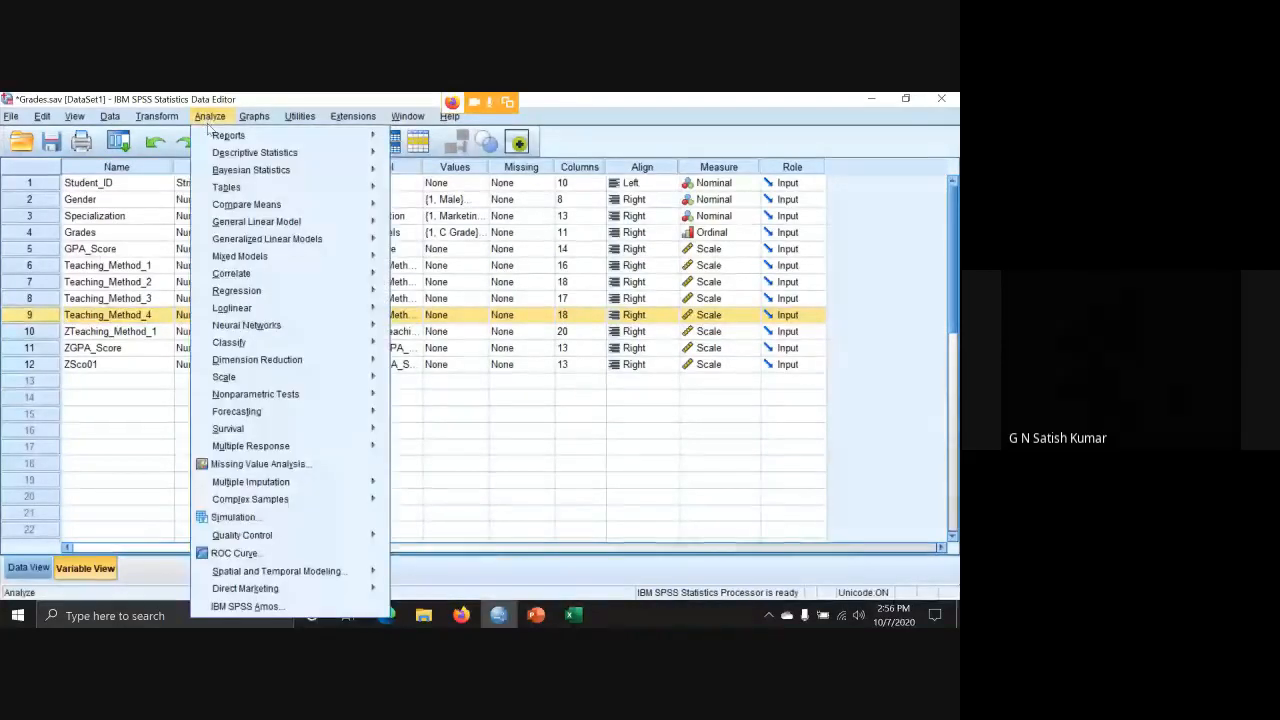
mouse_move(216, 205)
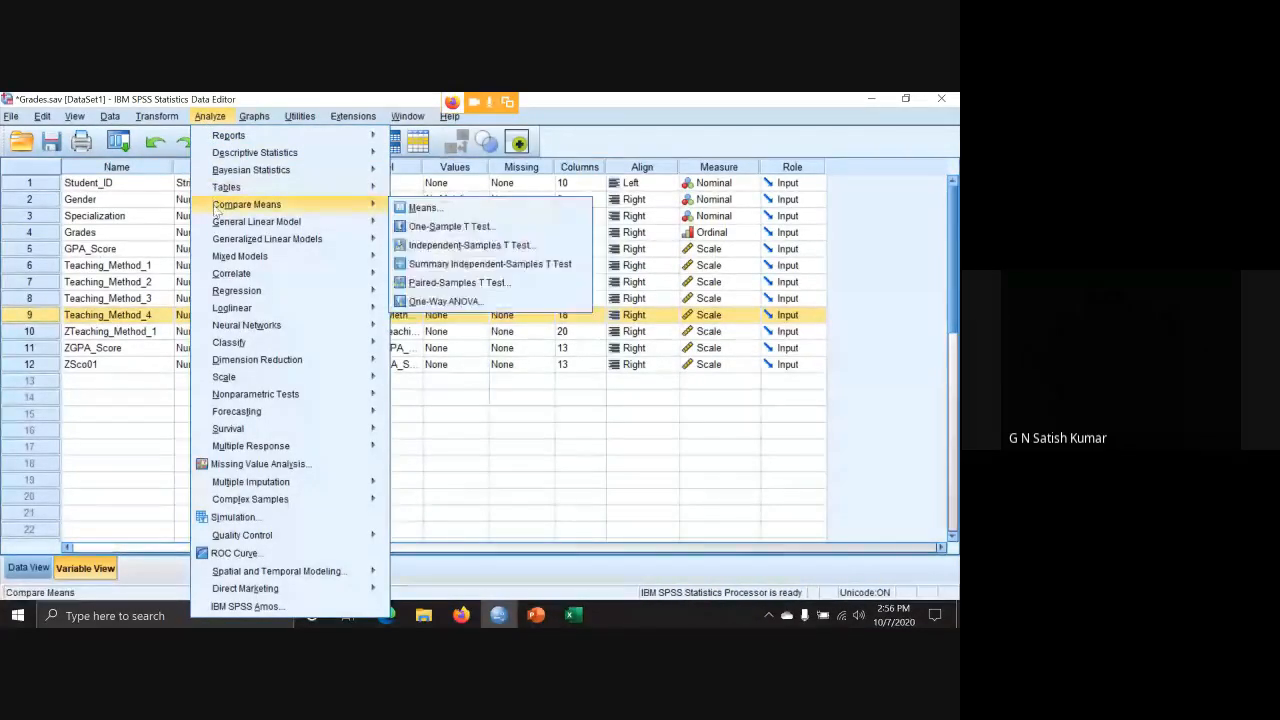
mouse_move(219, 228)
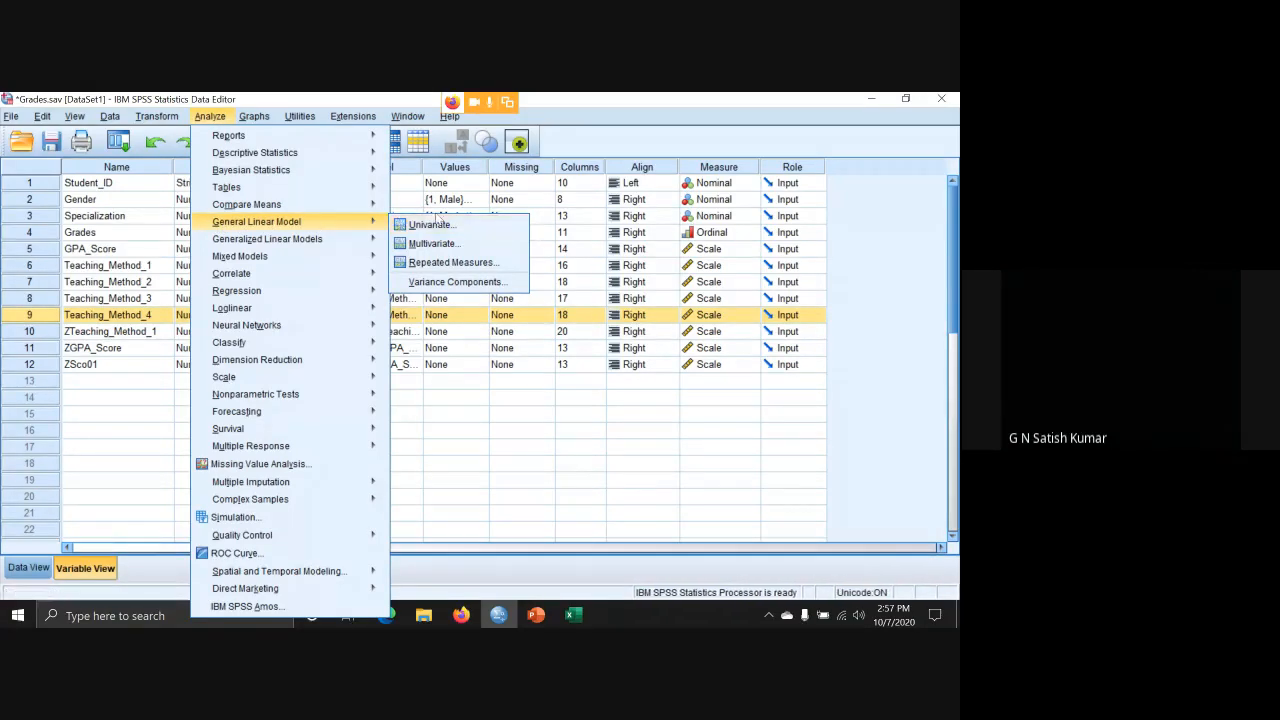
click(487, 266)
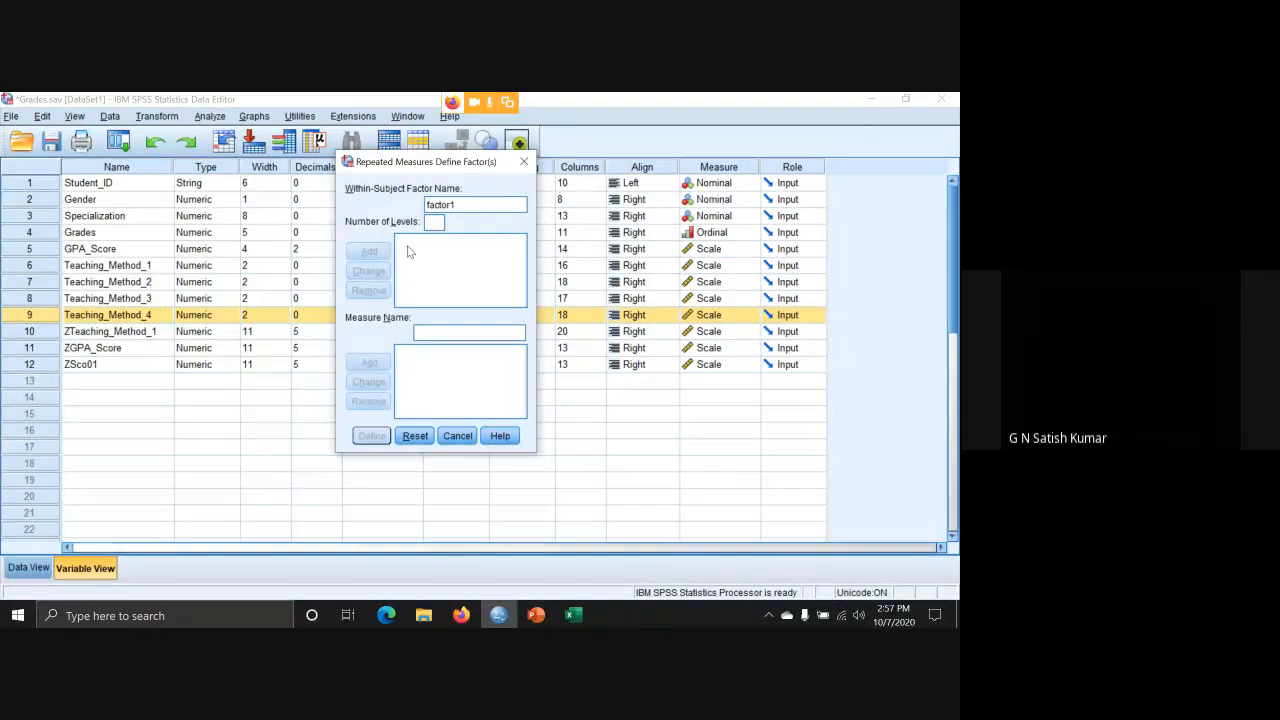
text(4)
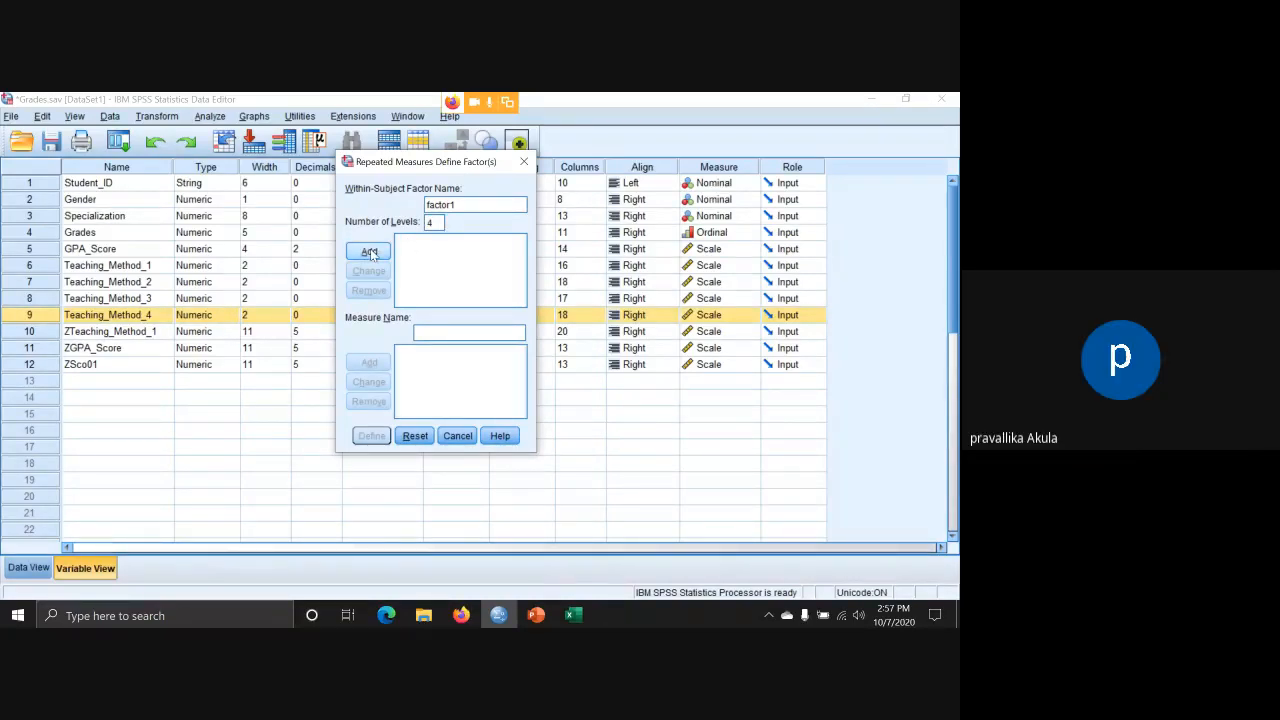
click(369, 252)
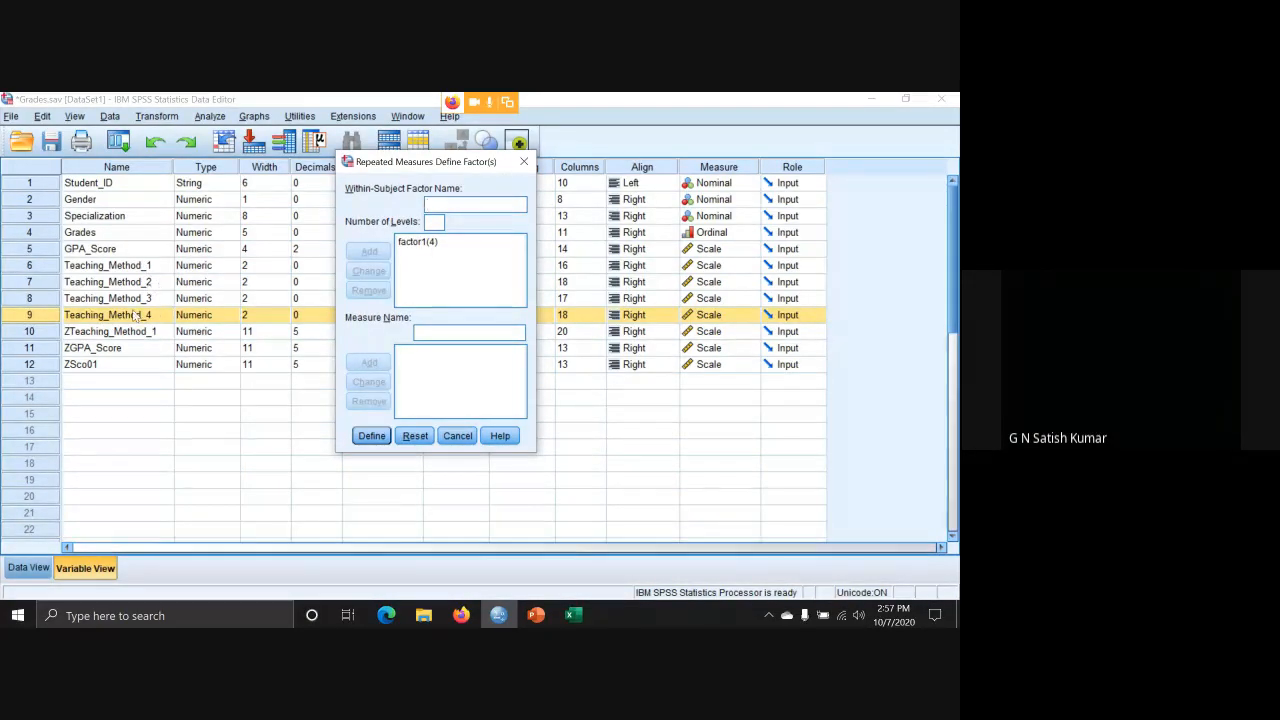
click(414, 246)
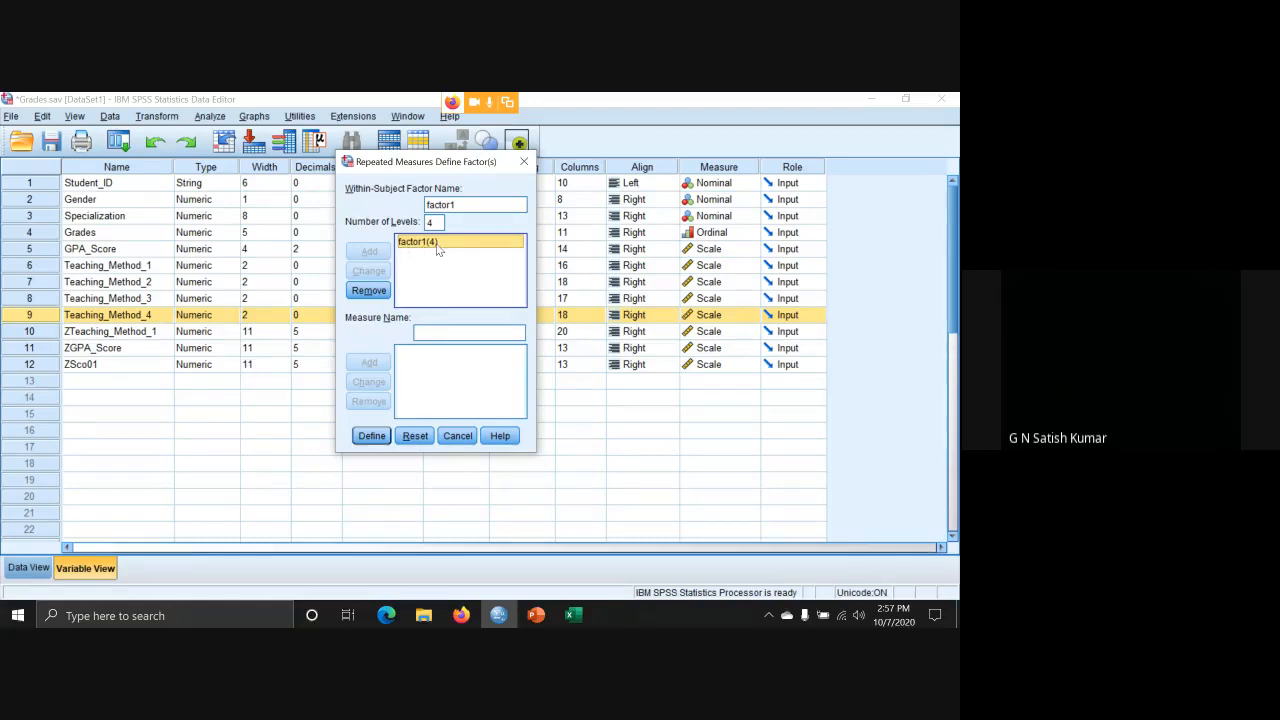
click(372, 436)
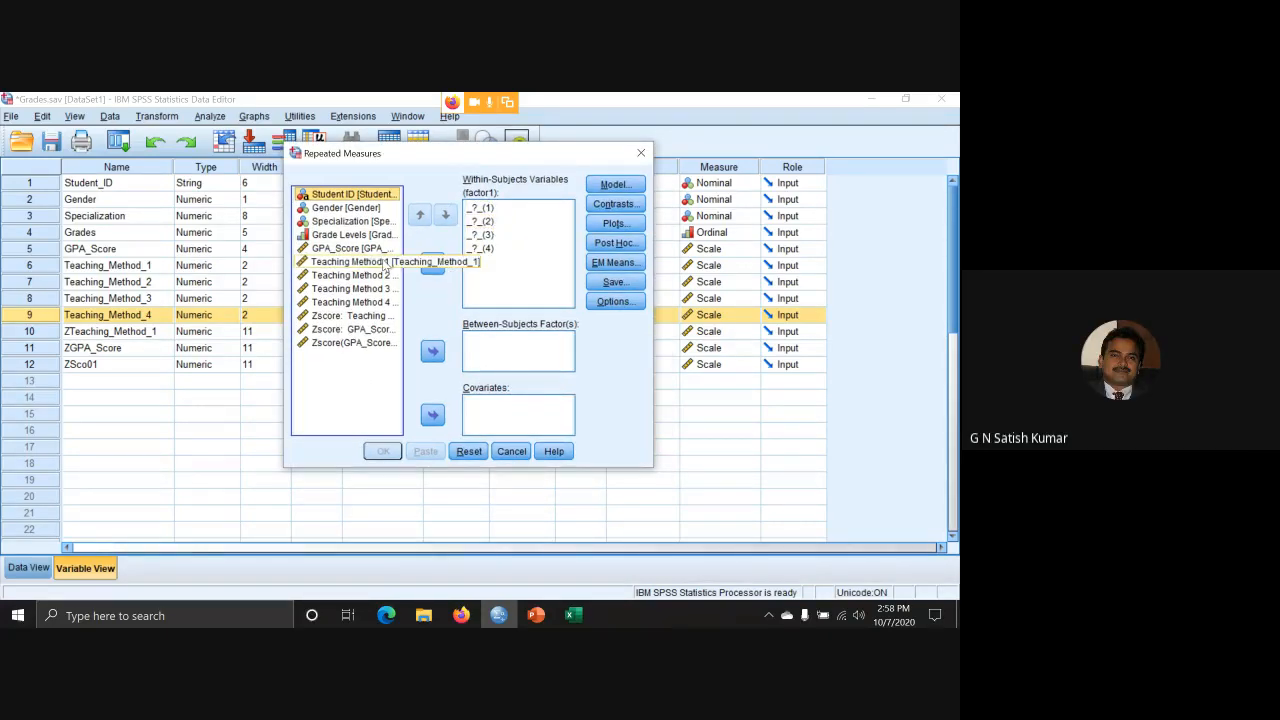
Assign Teaching_Method_1 to Teaching_Method_4 in order as the within-subjects variables of factor1 and run the analysis.
click(378, 263)
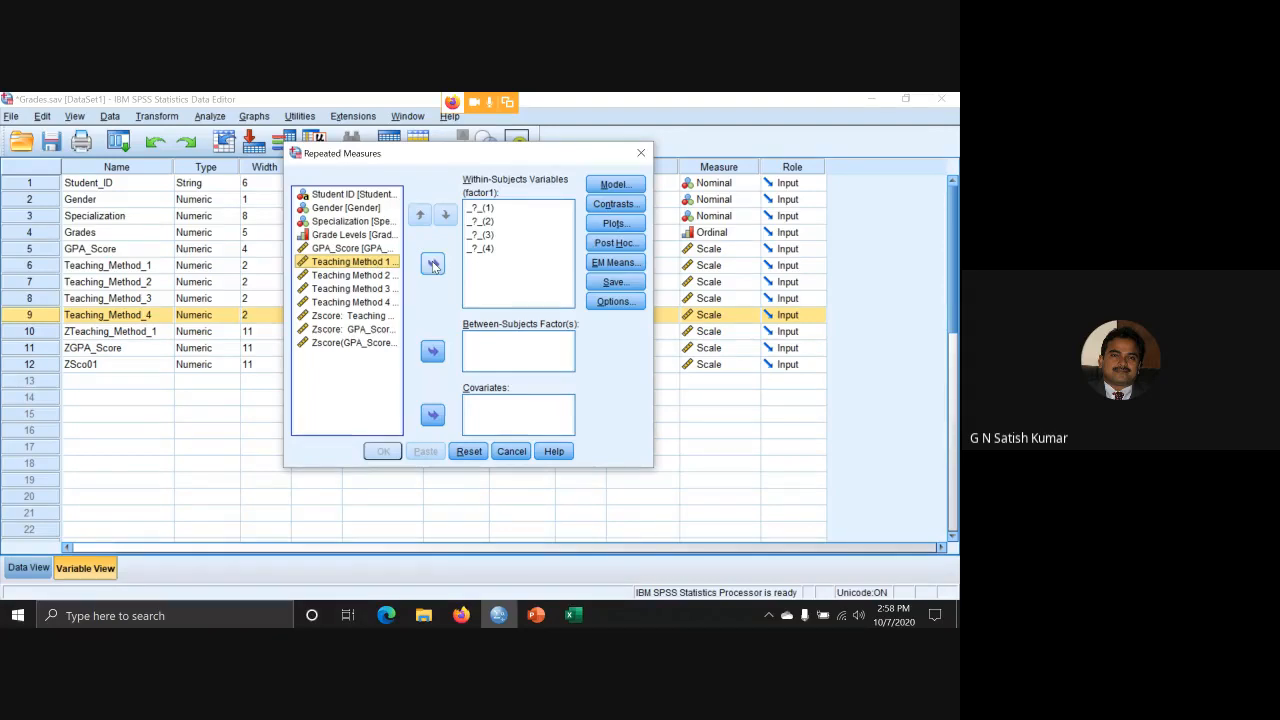
click(433, 264)
click(378, 264)
click(433, 264)
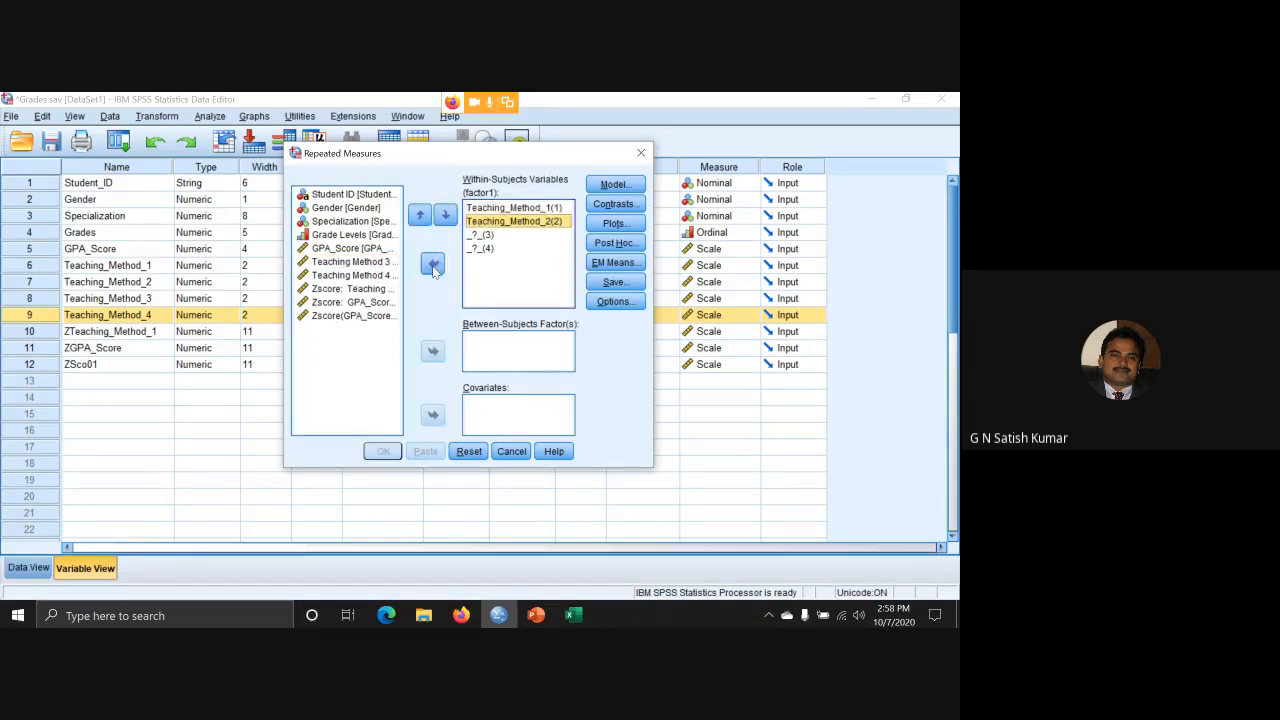
click(388, 264)
click(433, 264)
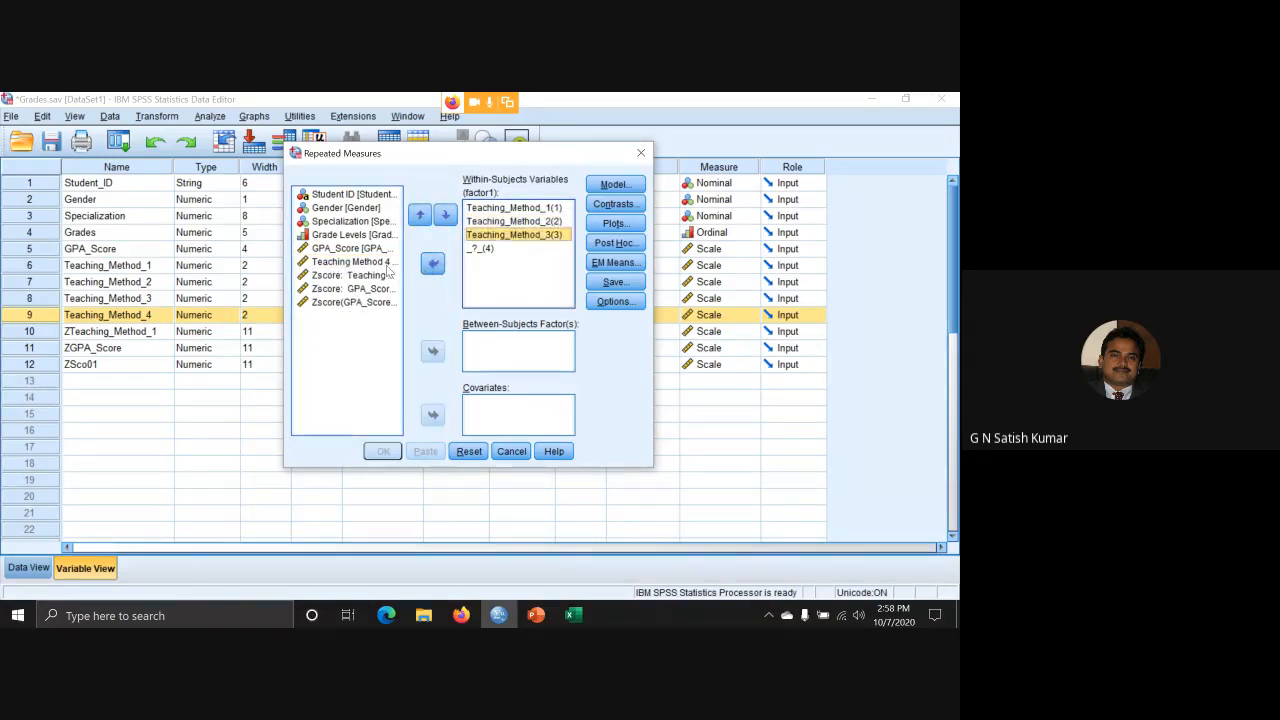
click(380, 263)
click(433, 264)
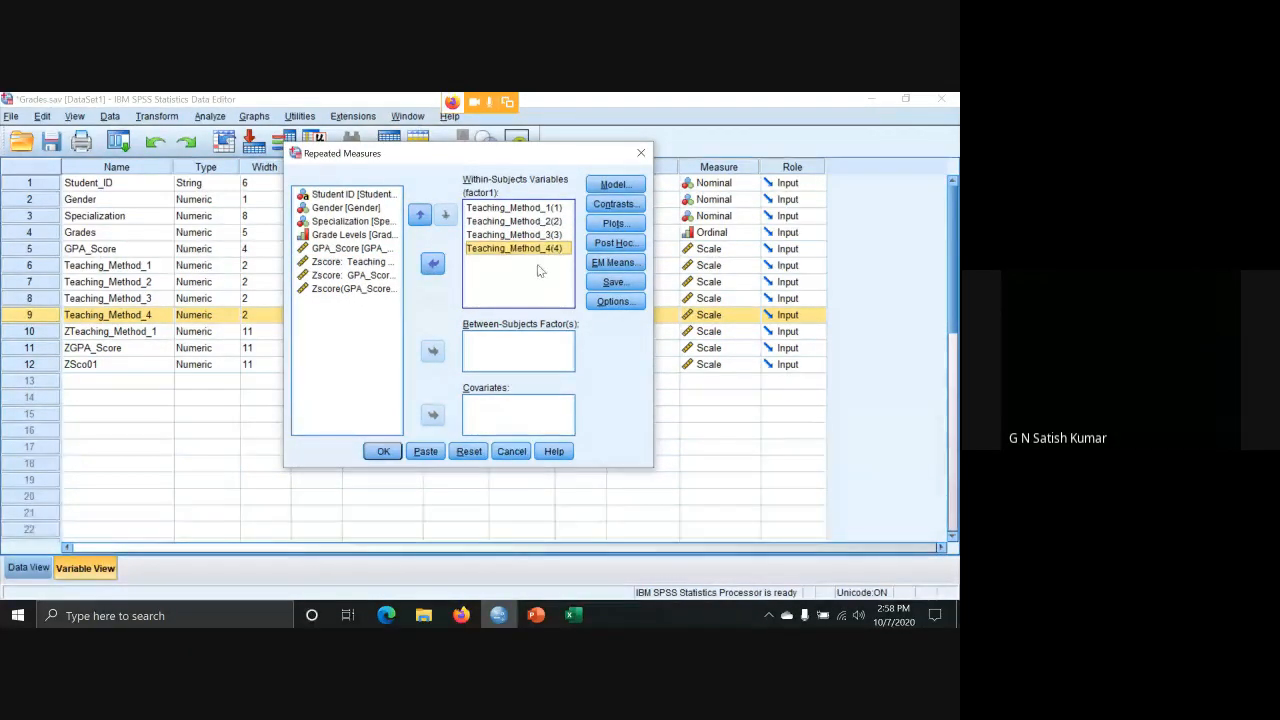
click(385, 452)
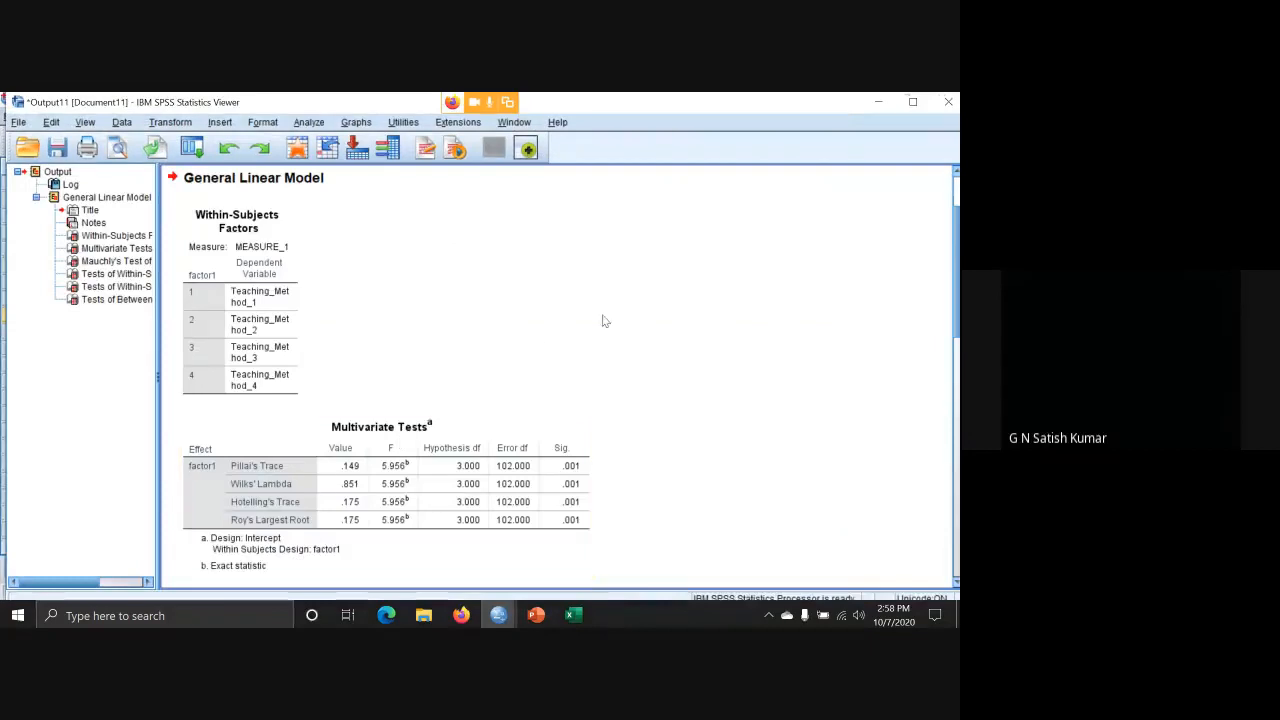
Look through the General Linear Model output and examine the significance values in the Tests of Within-Subjects Contrasts table.
scroll(620, 314, down, 2)
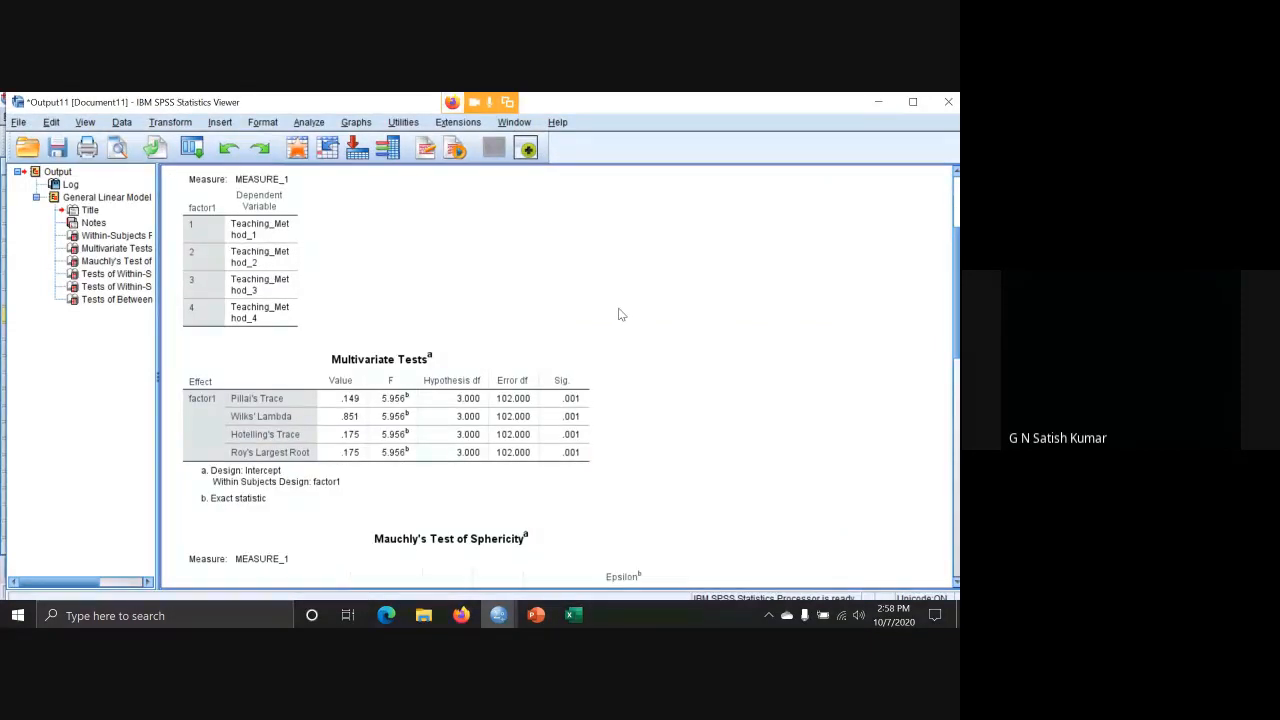
scroll(620, 314, down, 6)
scroll(620, 314, down, 12)
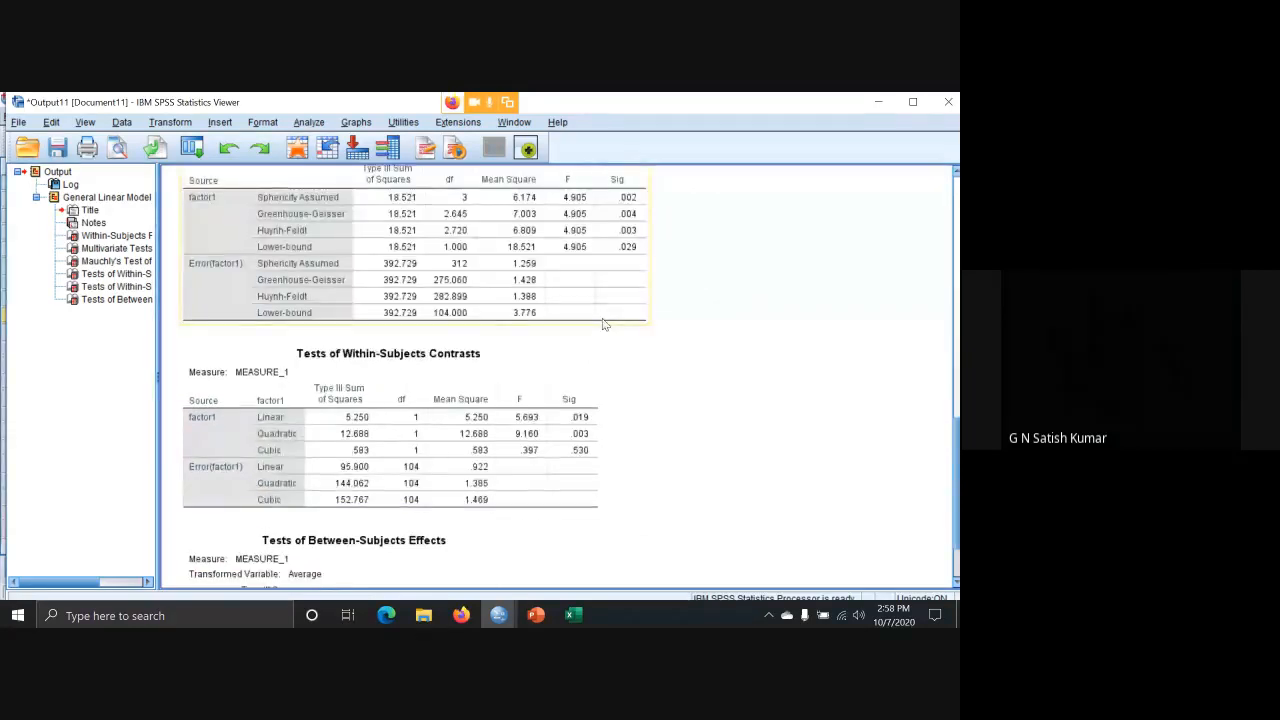
scroll(603, 323, down, 3)
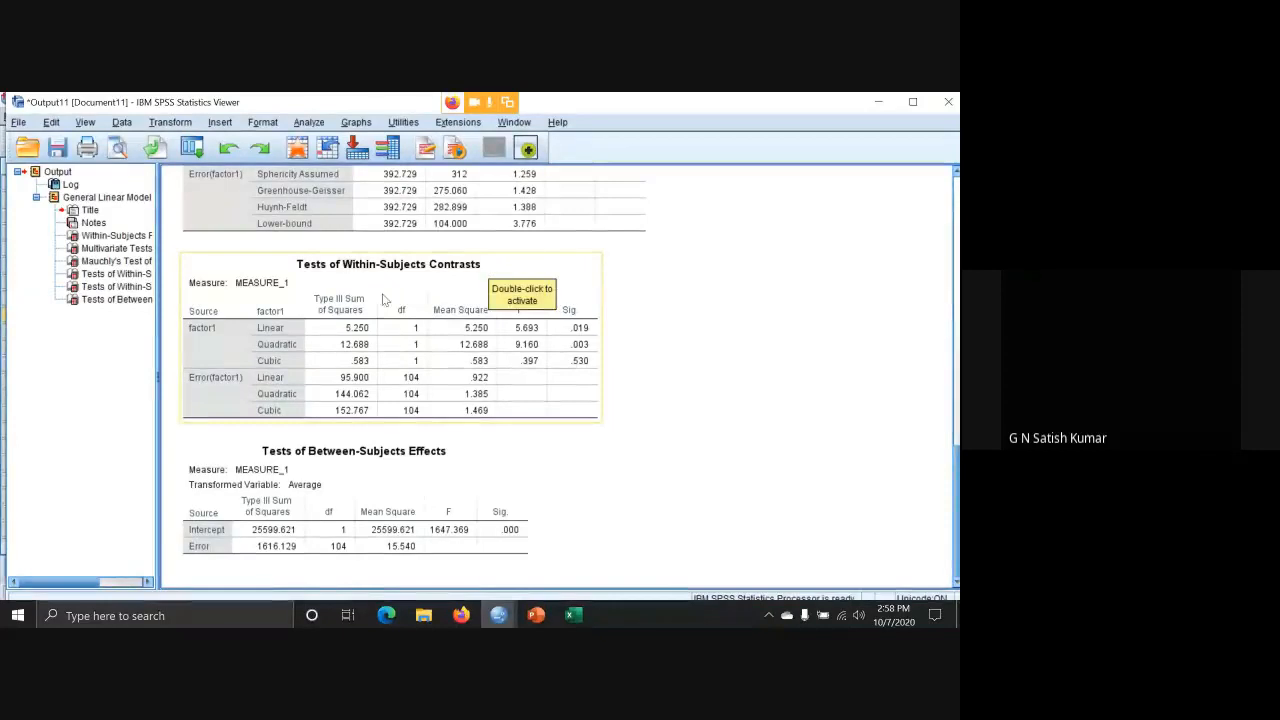
click(206, 337)
double_click(206, 334)
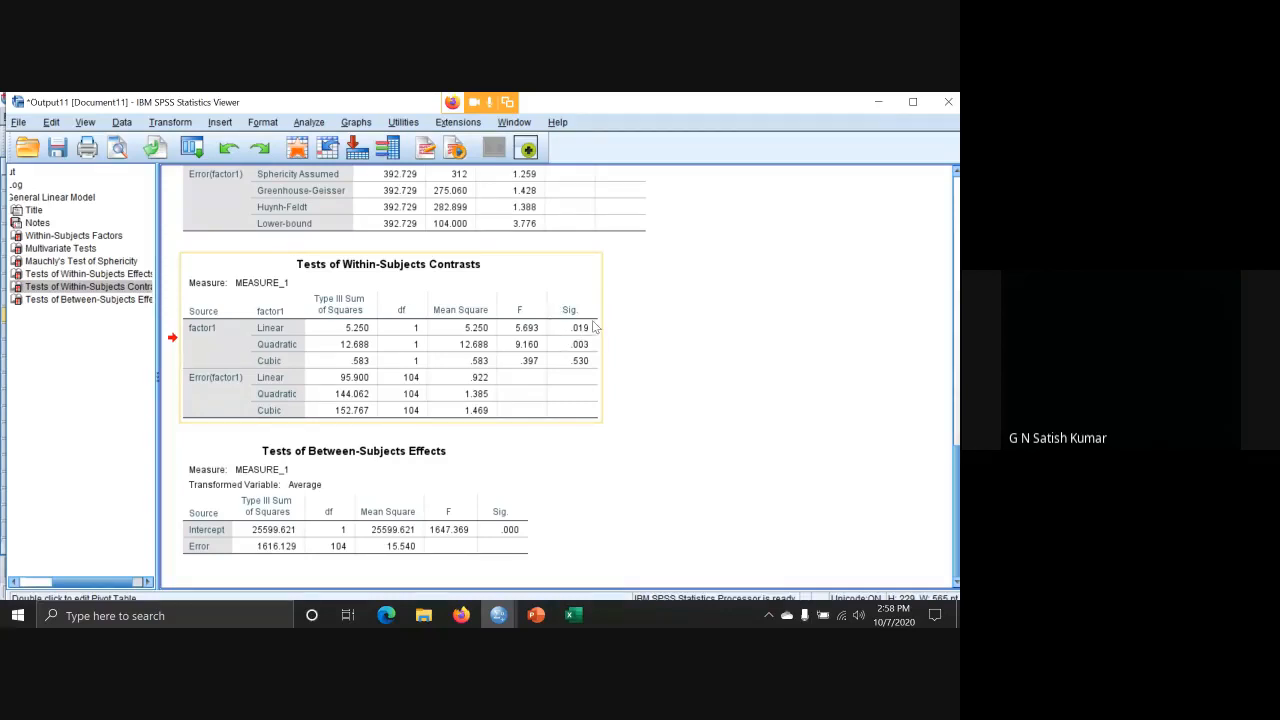
click(720, 324)
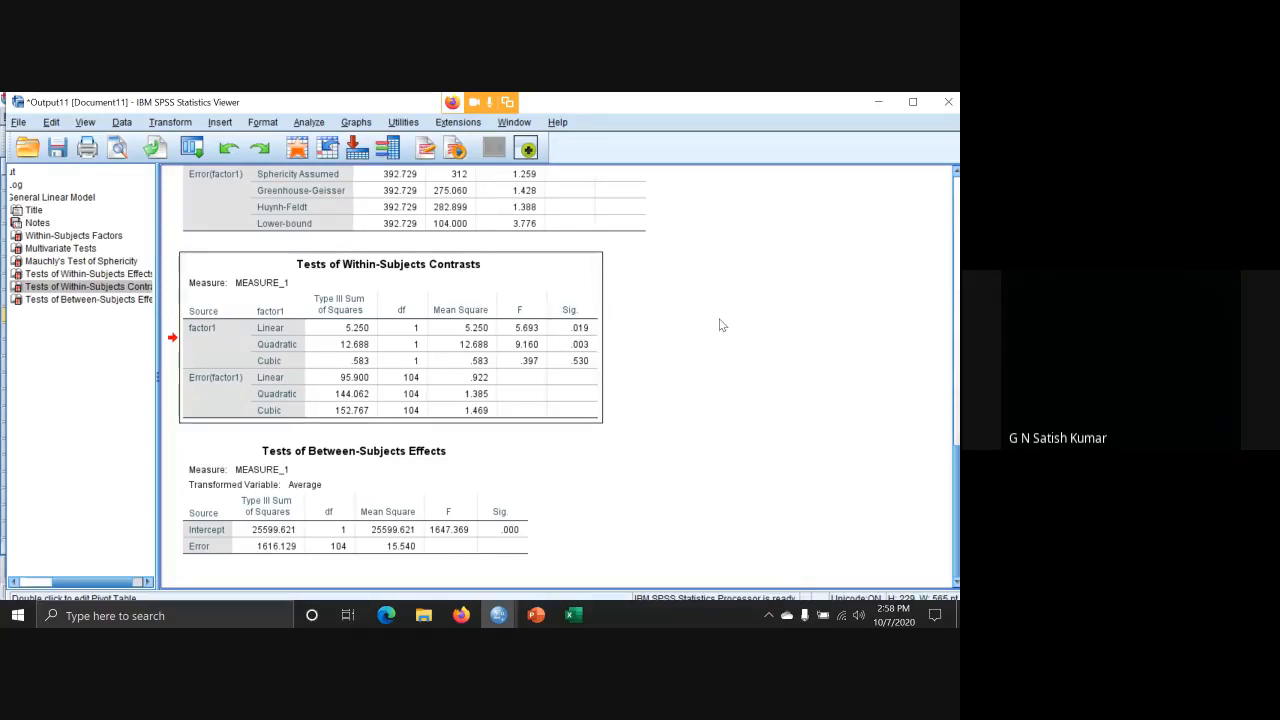
double_click(600, 333)
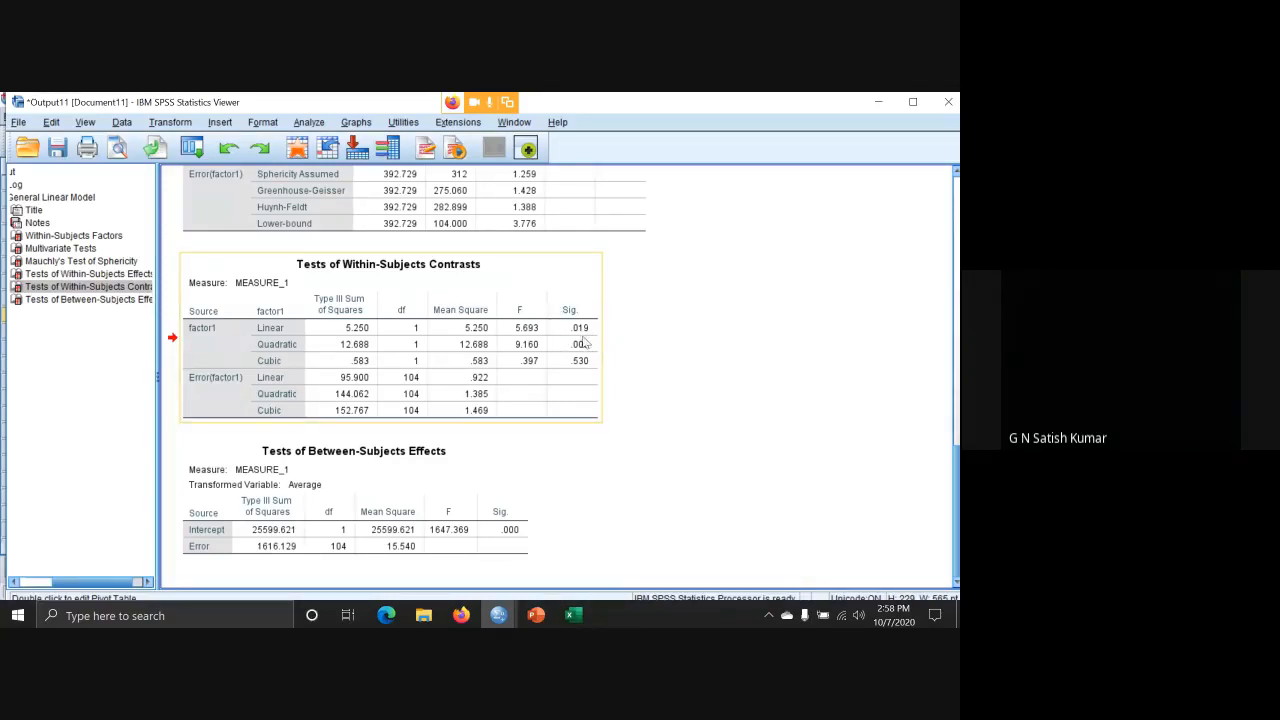
click(606, 321)
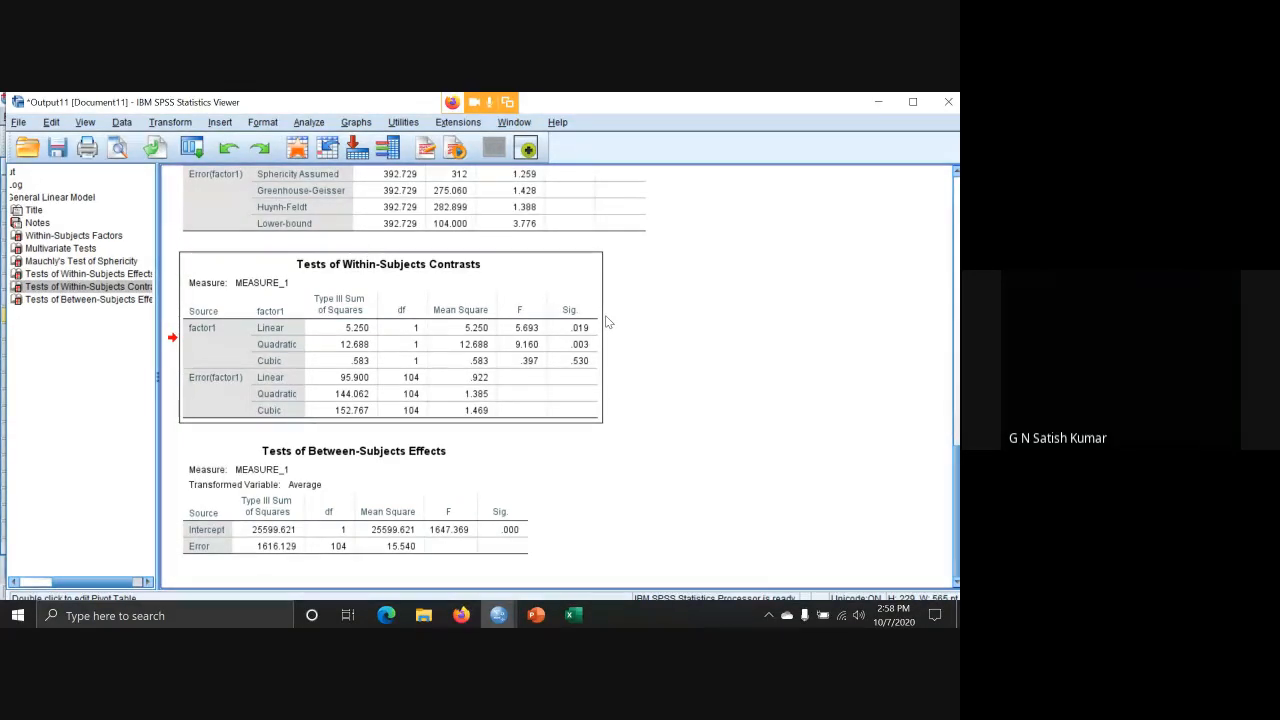
double_click(598, 342)
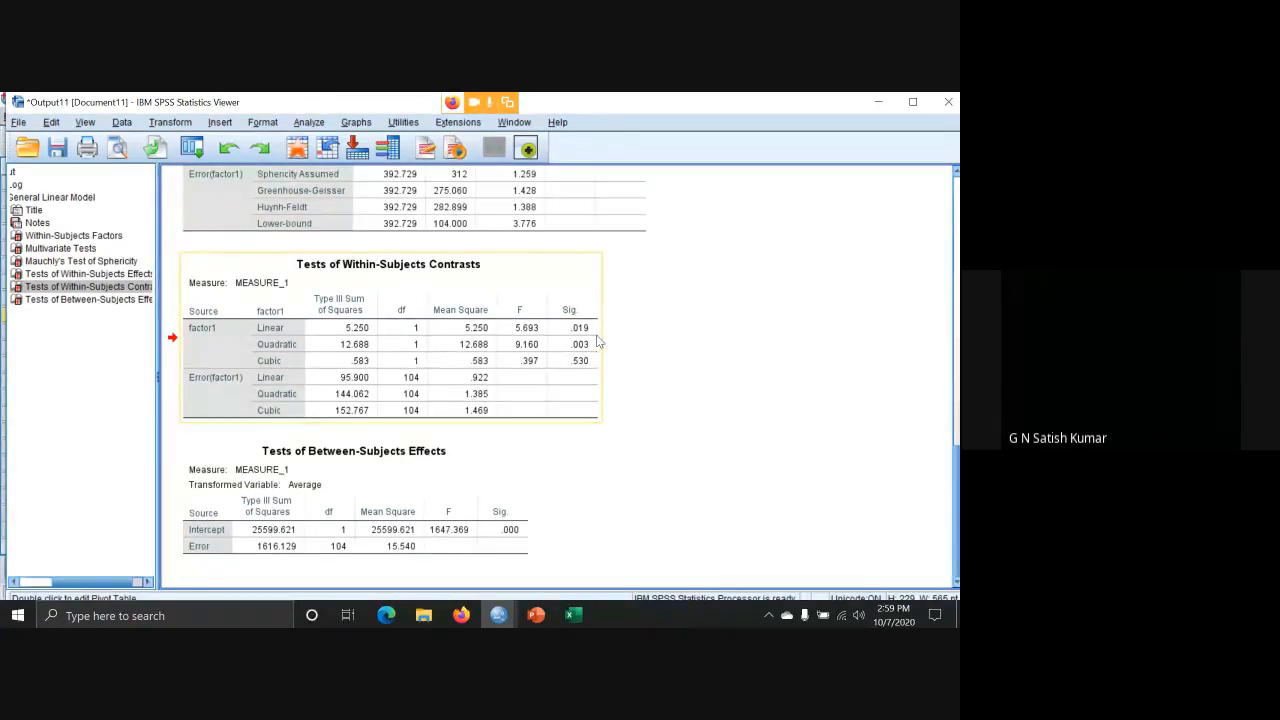
Review Mauchly's Test of Sphericity and the Tests of Within-Subjects Effects table alongside the contrasts.
scroll(597, 342, up, 15)
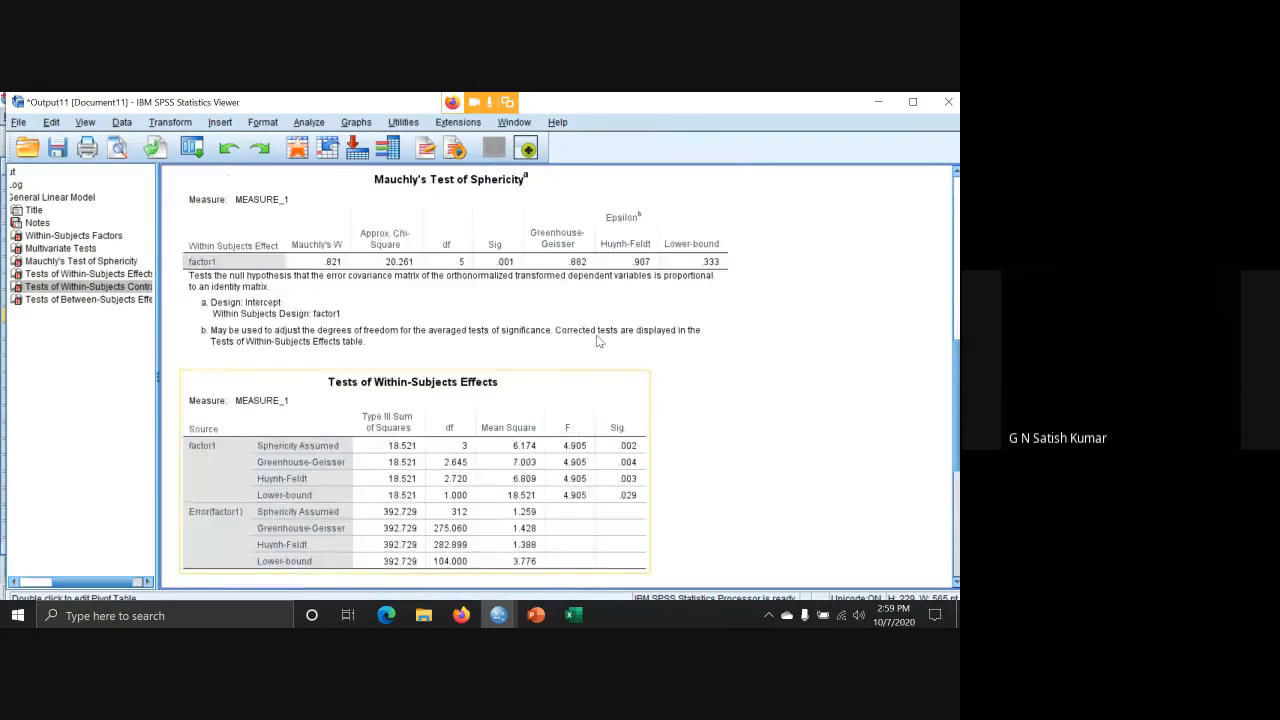
scroll(597, 342, down, 12)
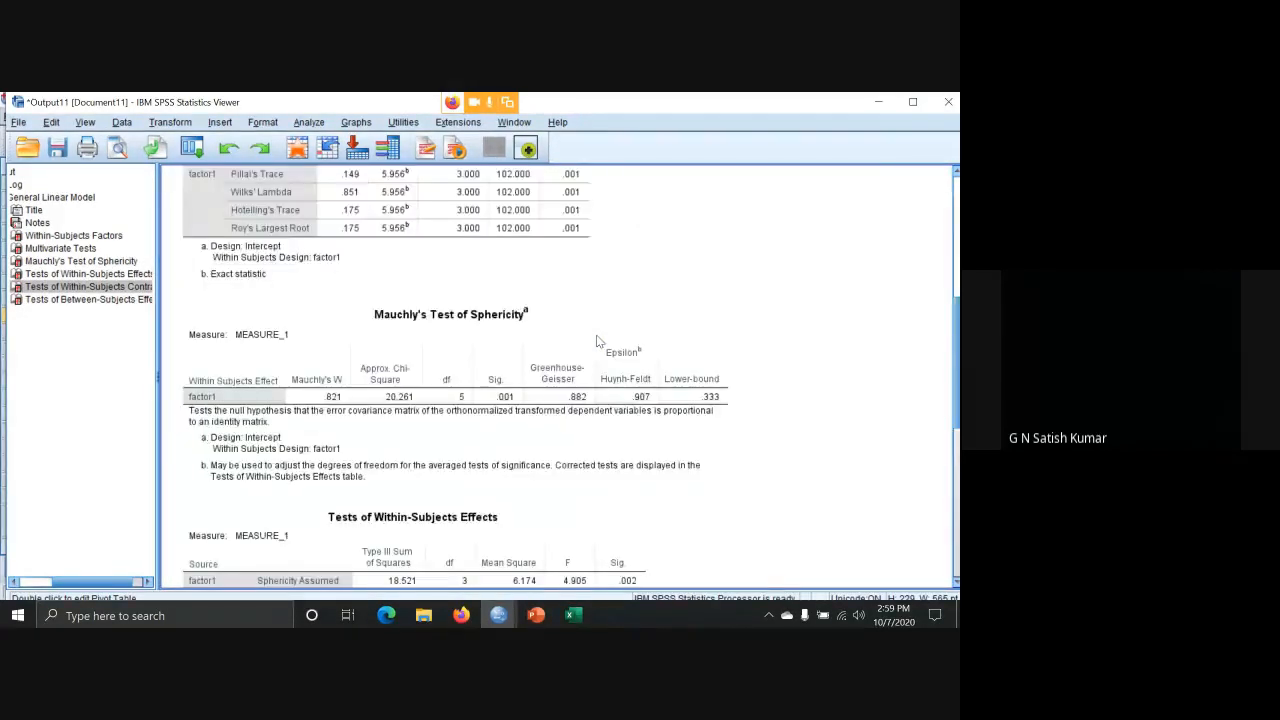
scroll(597, 342, down, 2)
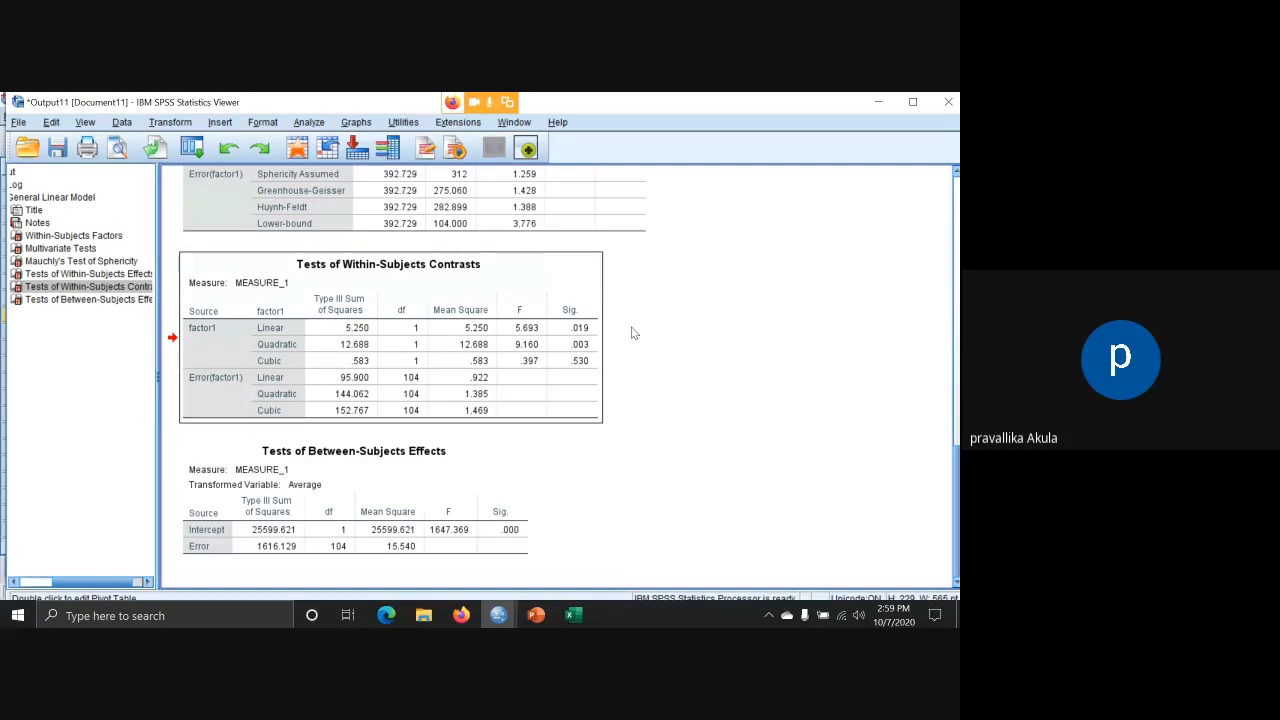
scroll(632, 333, up, 5)
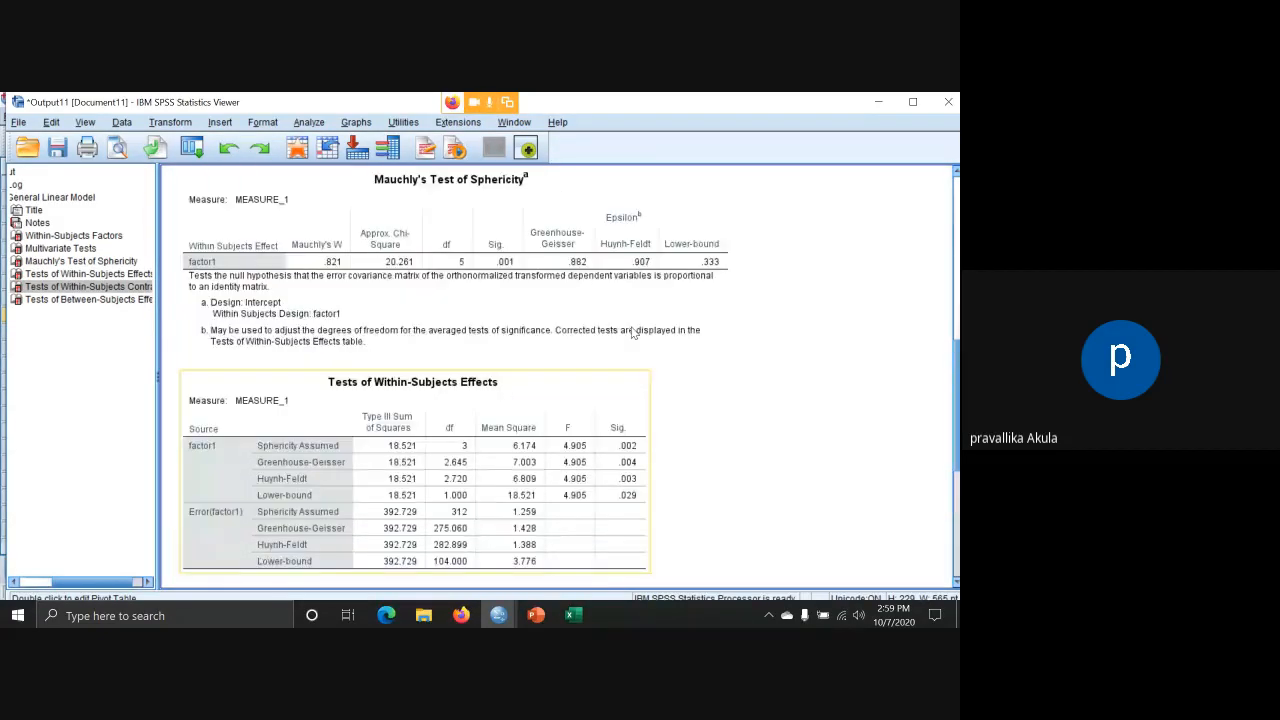
scroll(632, 333, down, 5)
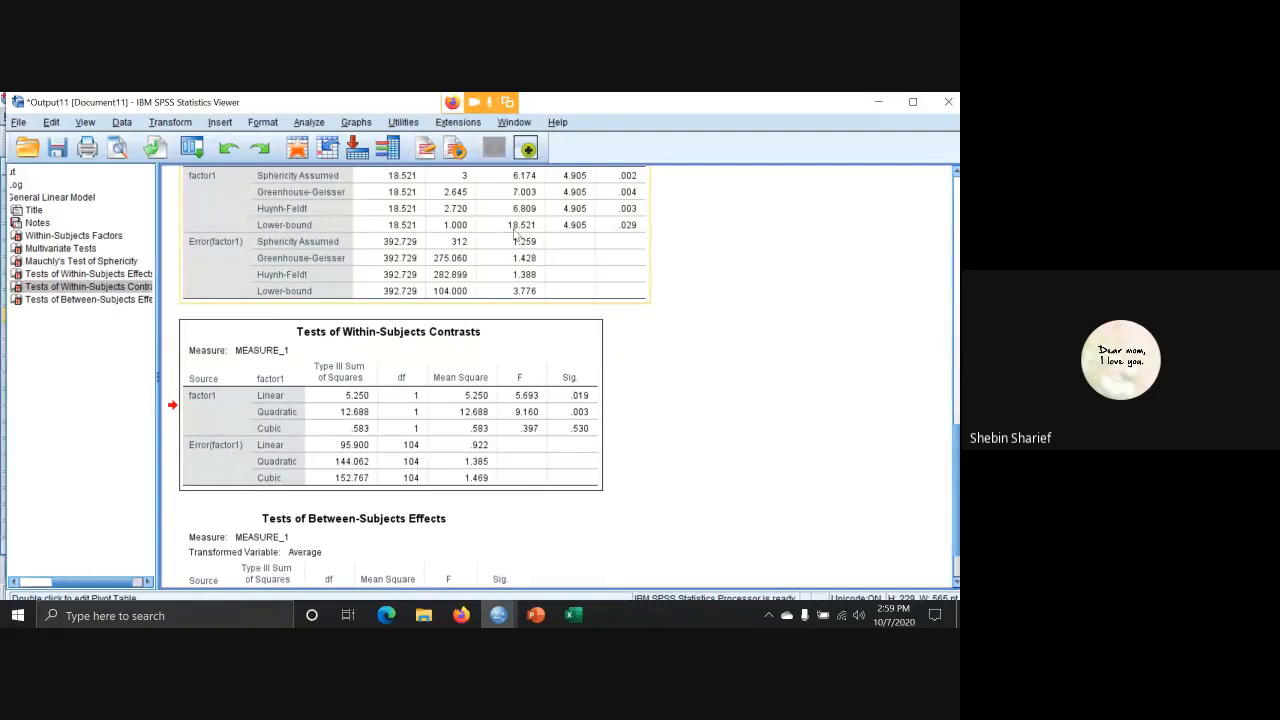
Reopen the Repeated Measures analysis, reset its factor definition and define factor1 again with 4 levels.
click(317, 124)
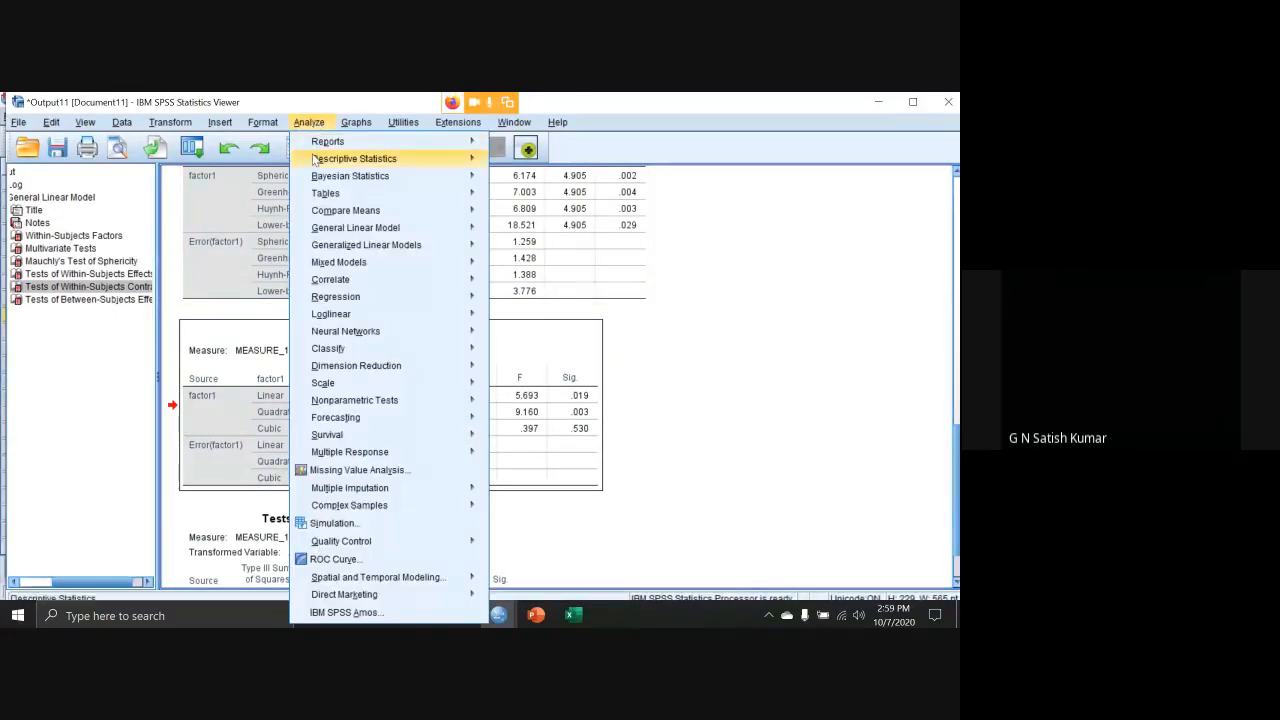
mouse_move(339, 268)
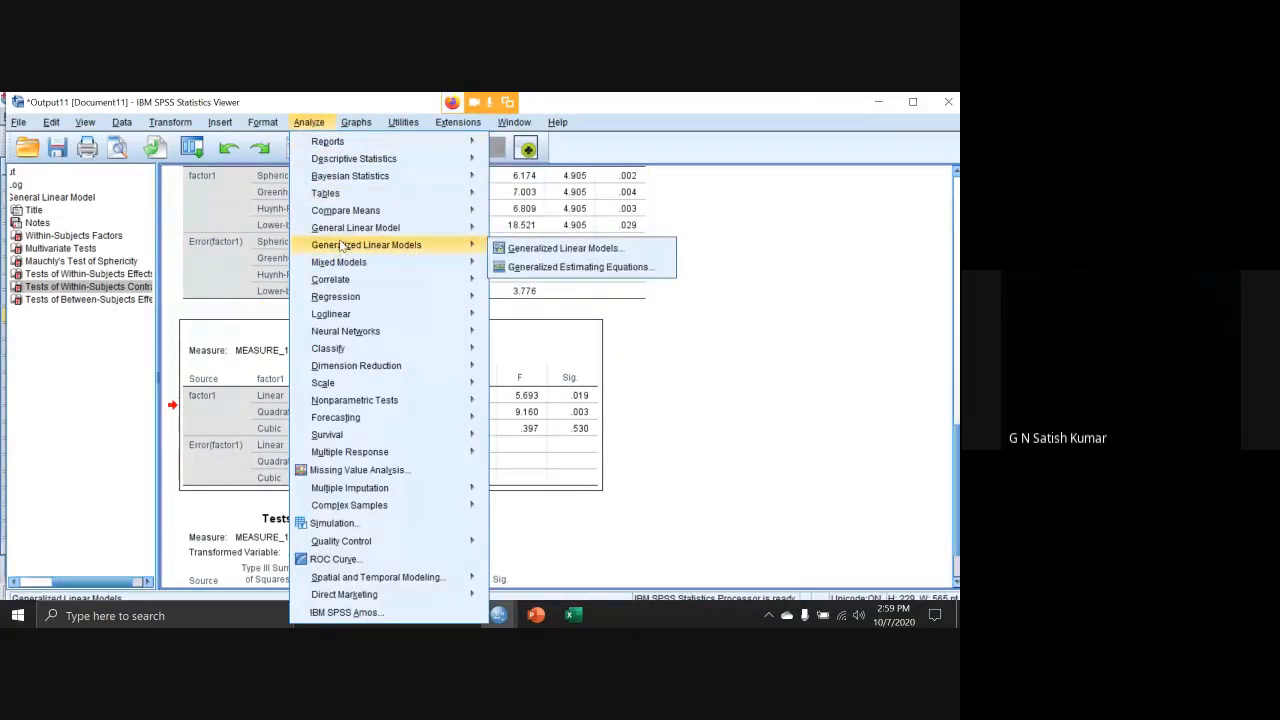
mouse_move(348, 233)
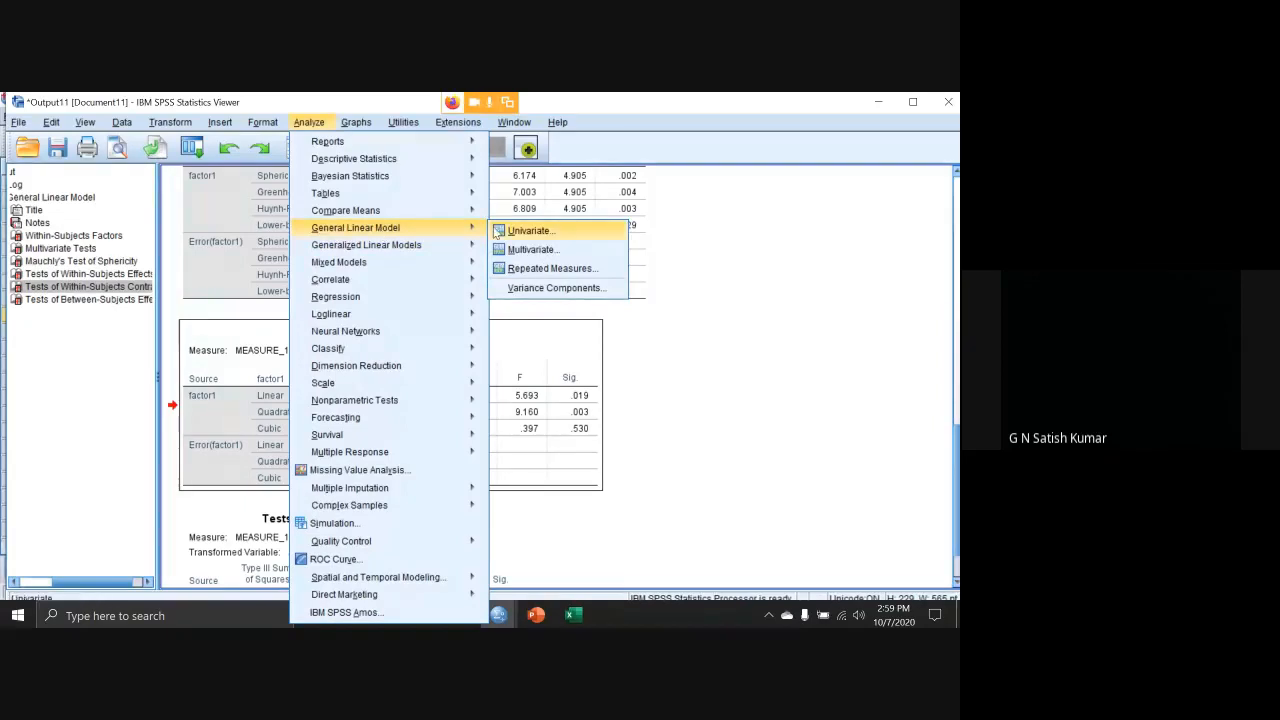
click(567, 271)
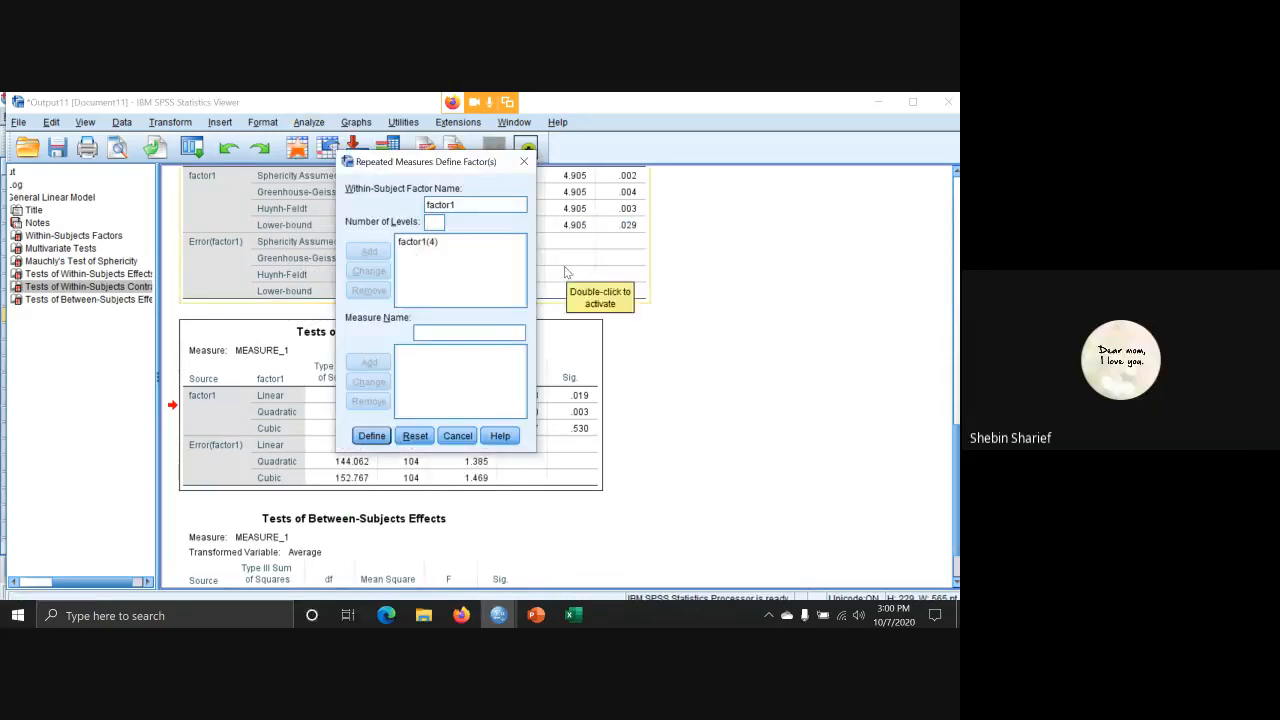
click(415, 436)
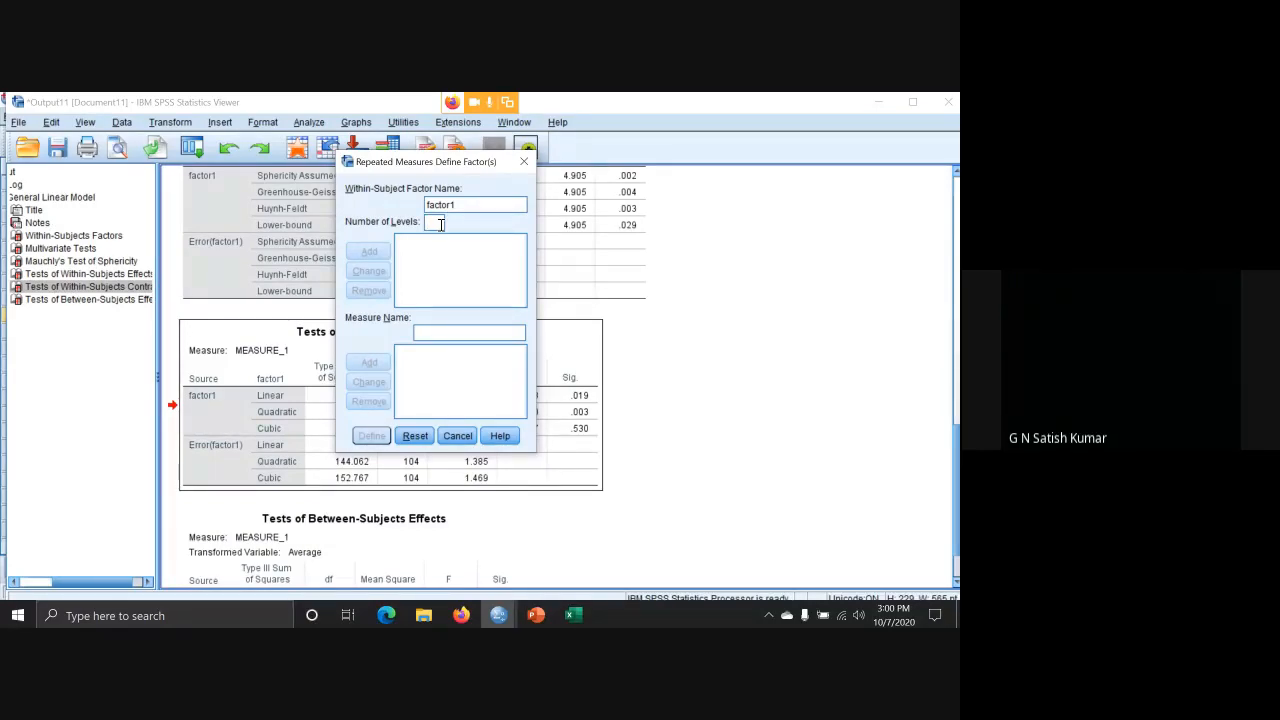
text(4)
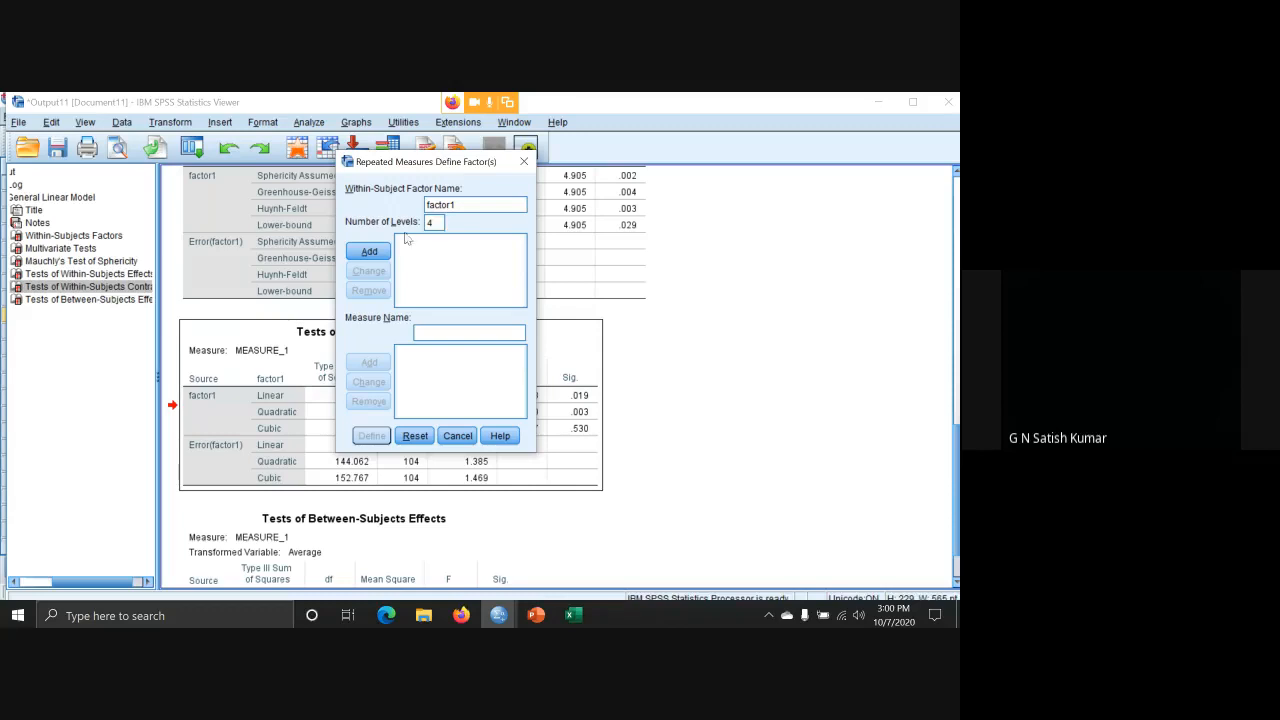
click(369, 252)
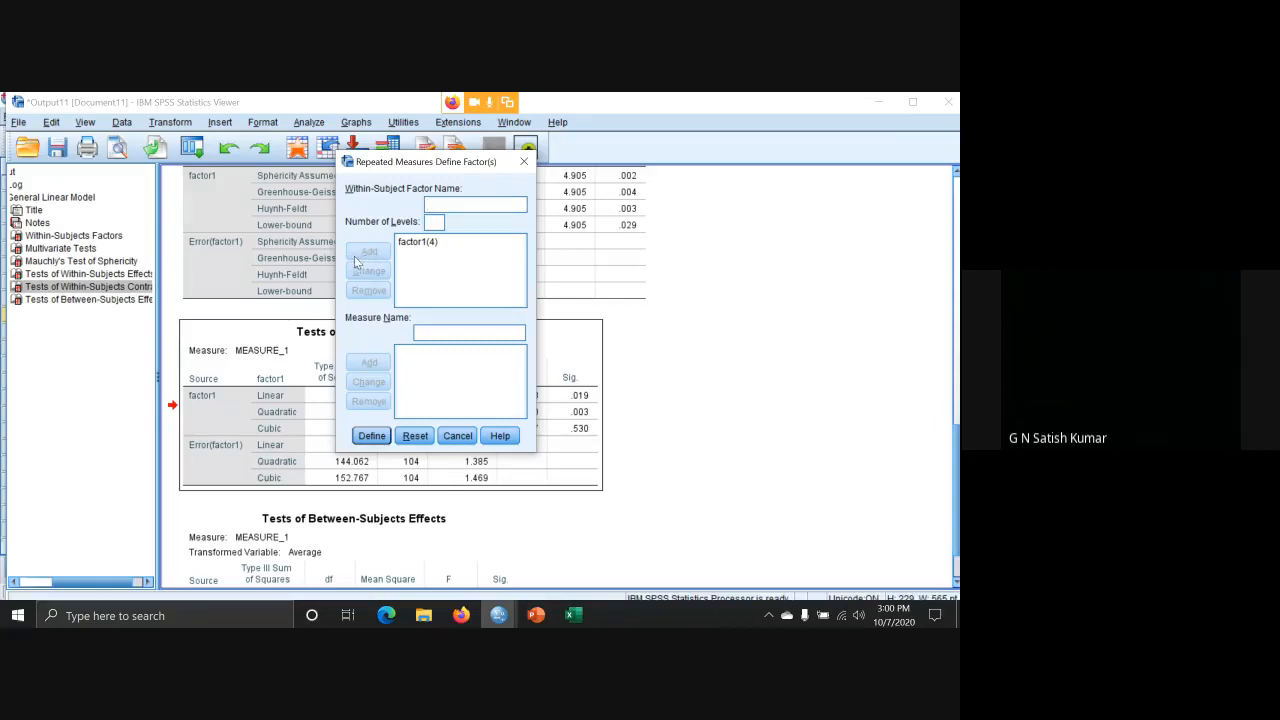
click(415, 247)
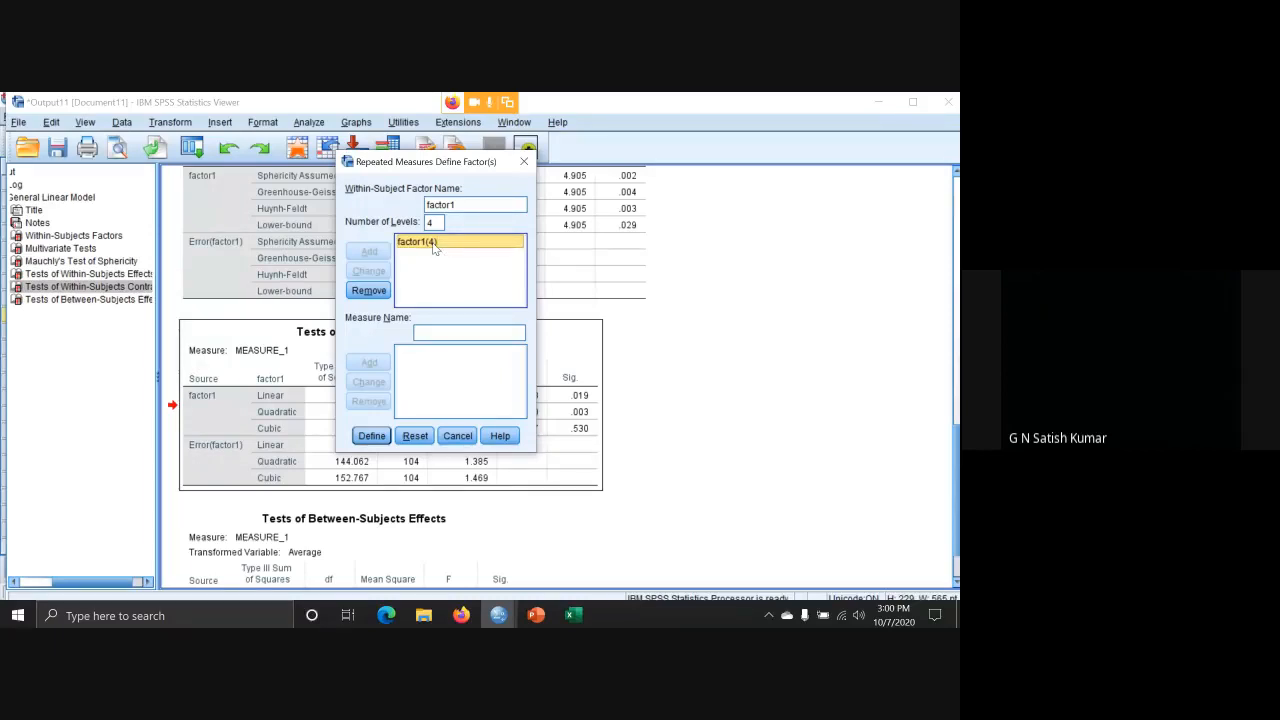
click(372, 437)
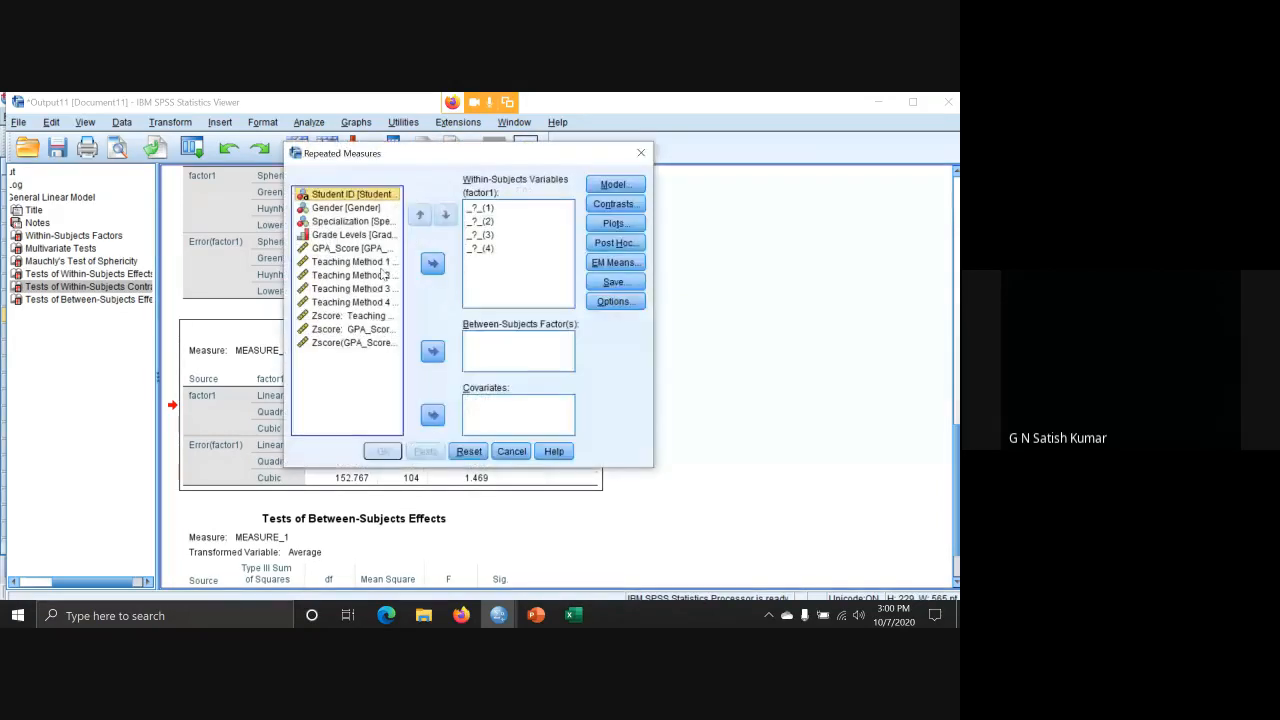
Assign Teaching Method 1 through Teaching Method 4 in order as the within-subjects variables of factor1 and run the analysis.
click(383, 264)
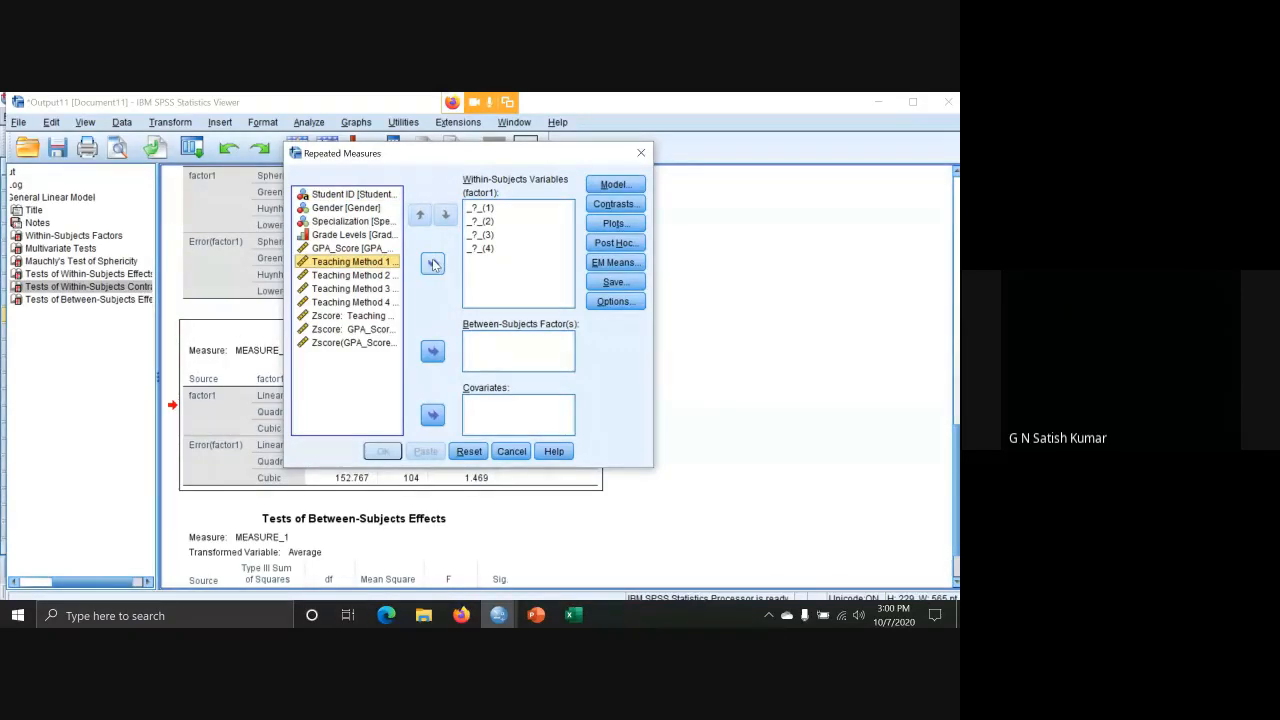
click(433, 264)
click(388, 265)
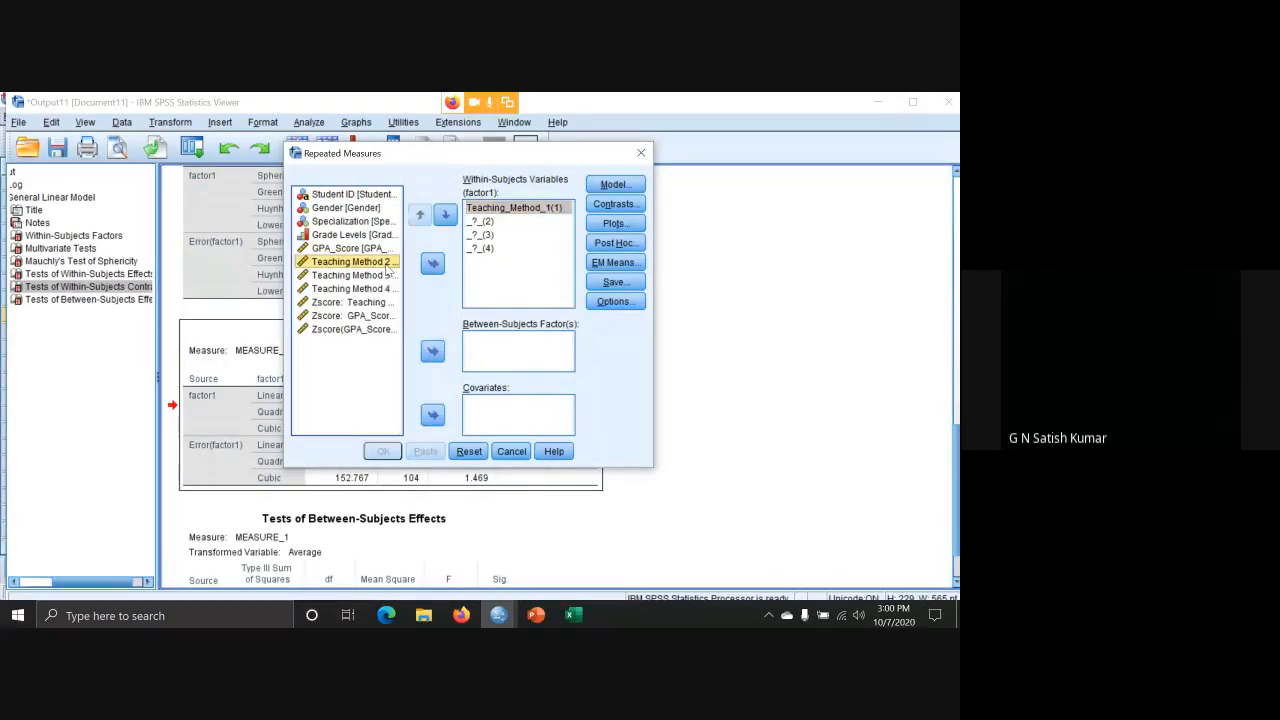
click(433, 264)
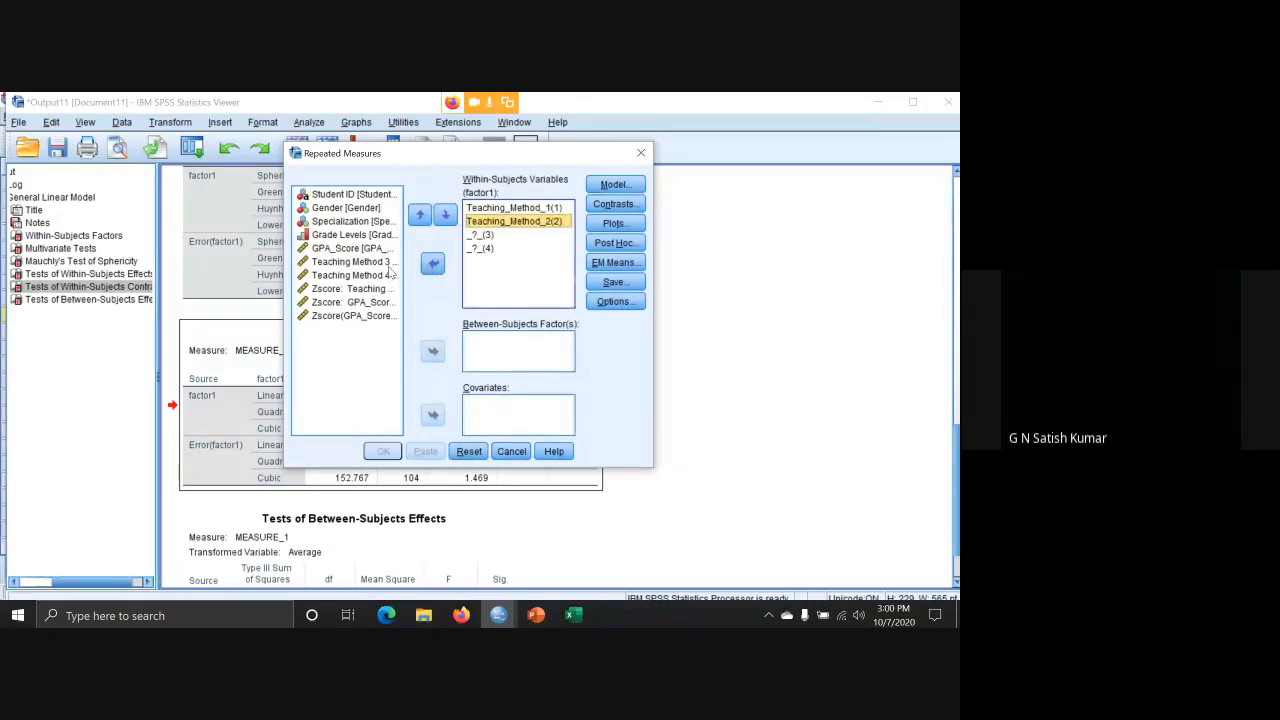
click(388, 264)
double_click(388, 264)
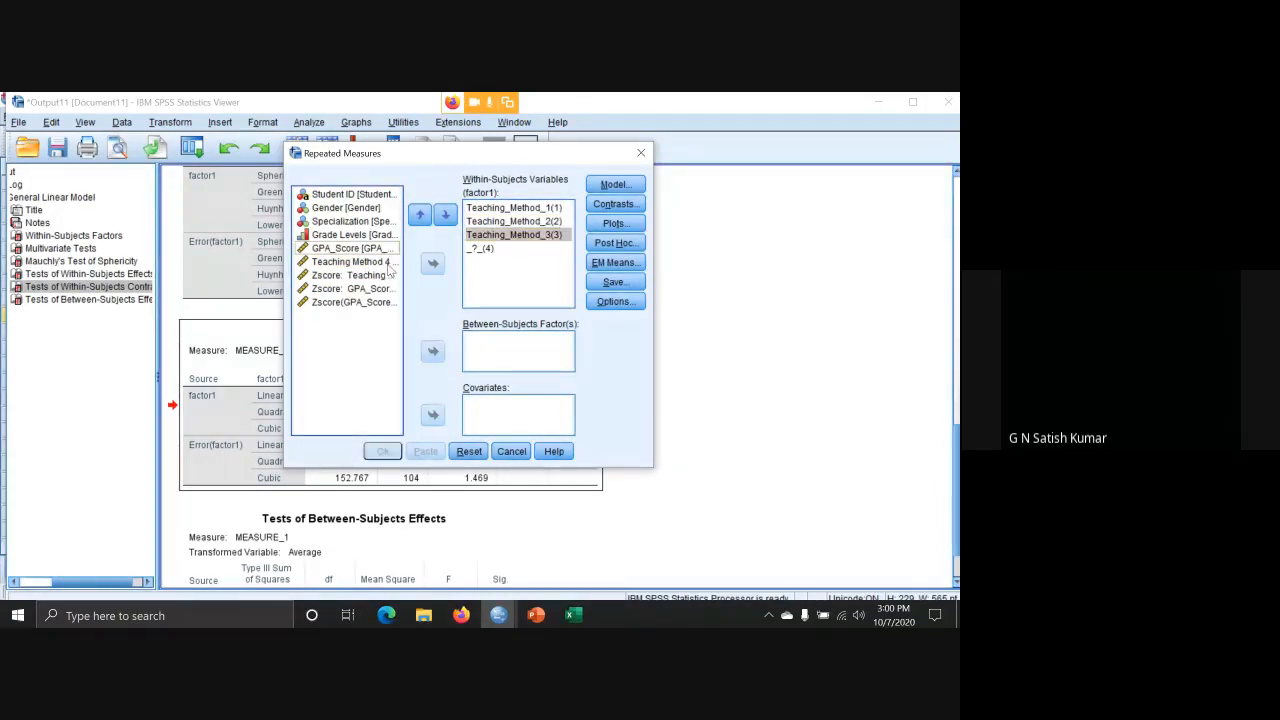
click(390, 262)
click(433, 264)
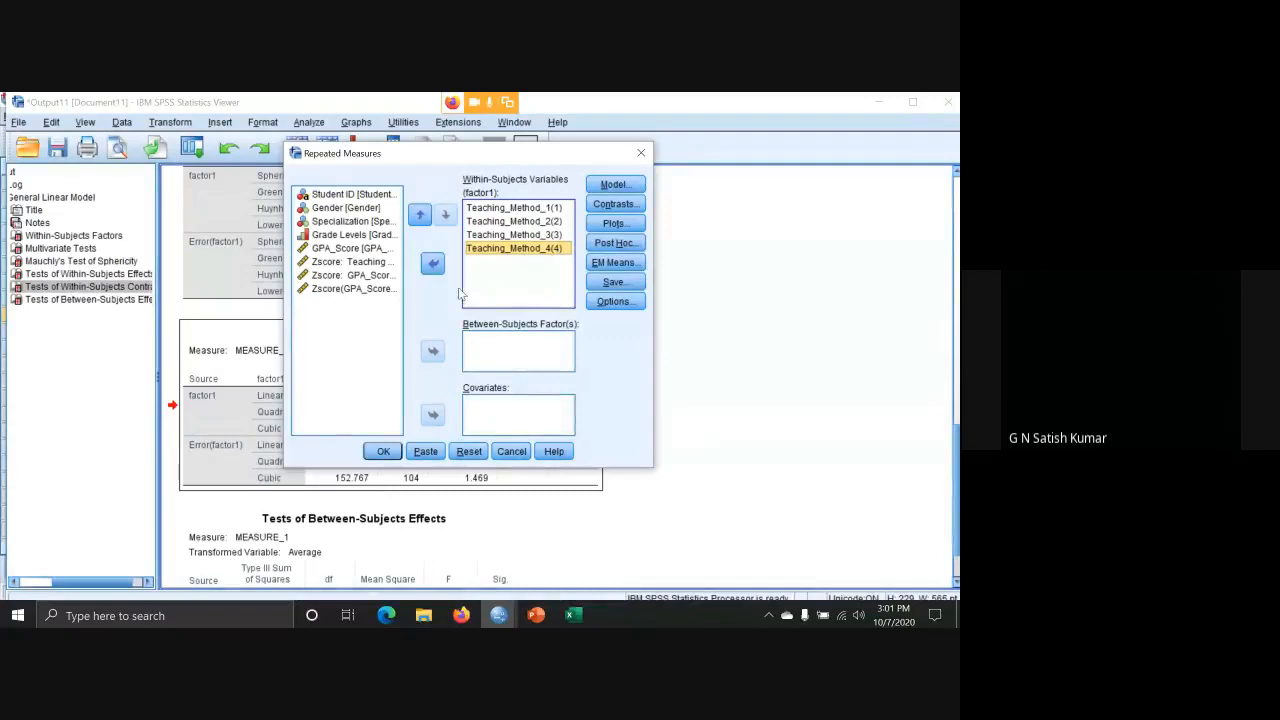
click(384, 452)
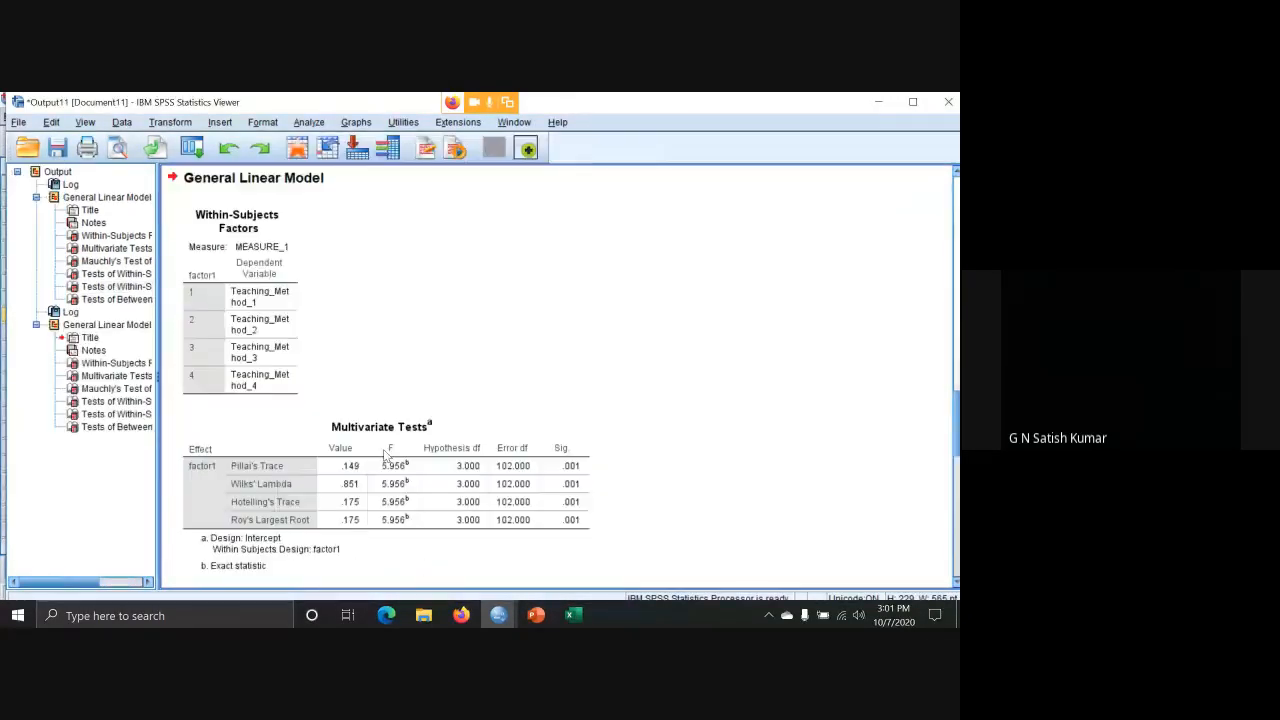
Examine the linear, quadratic and cubic significance values in the new Tests of Within-Subjects Contrasts table.
scroll(575, 325, down, 10)
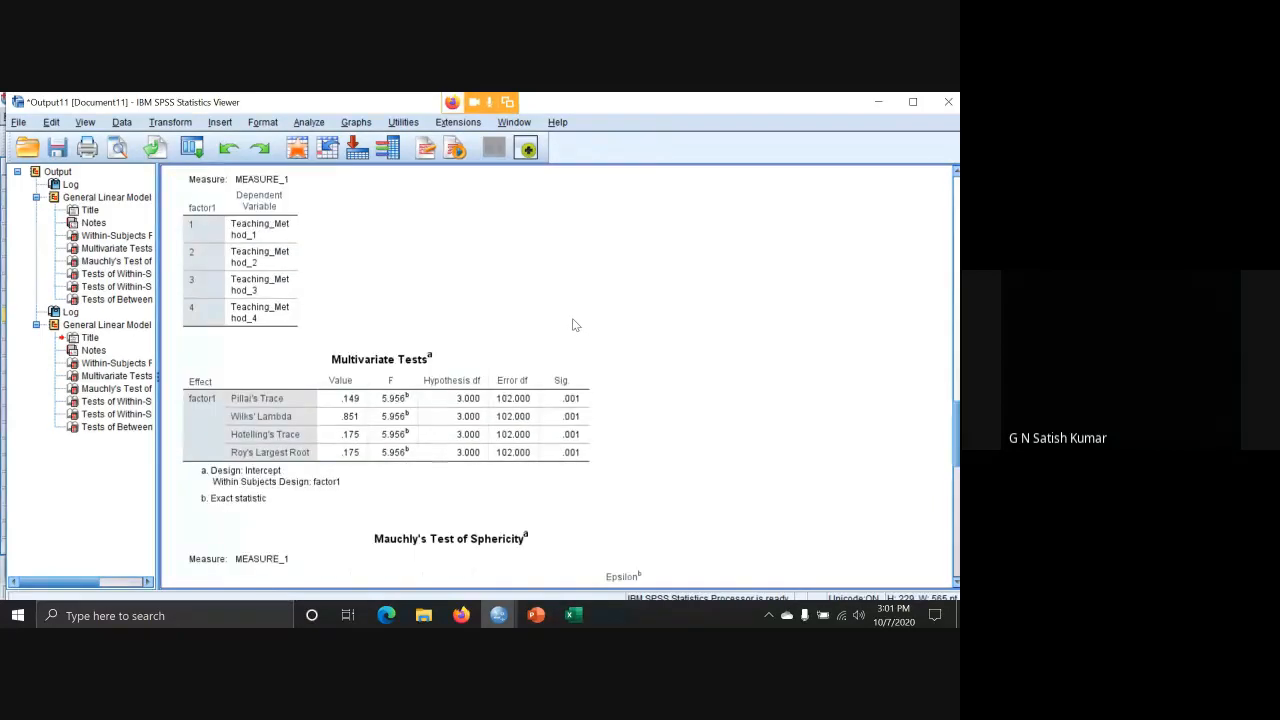
scroll(575, 325, down, 2)
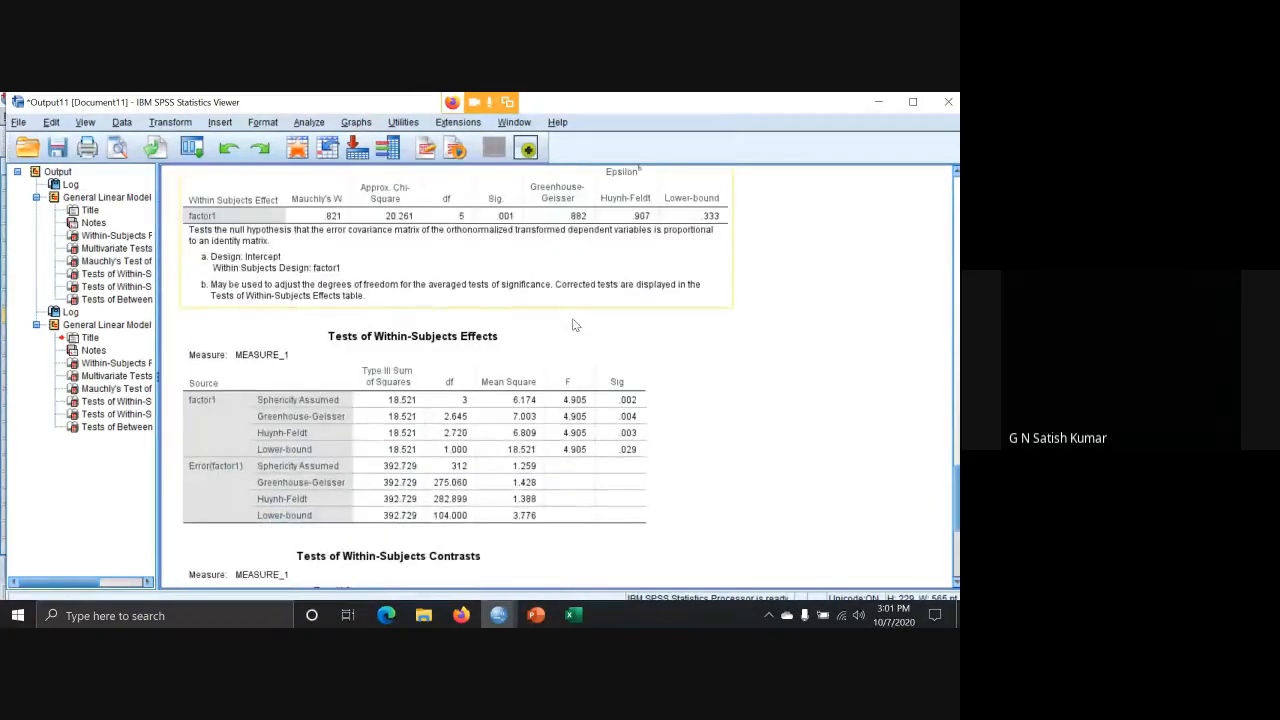
scroll(575, 325, down, 6)
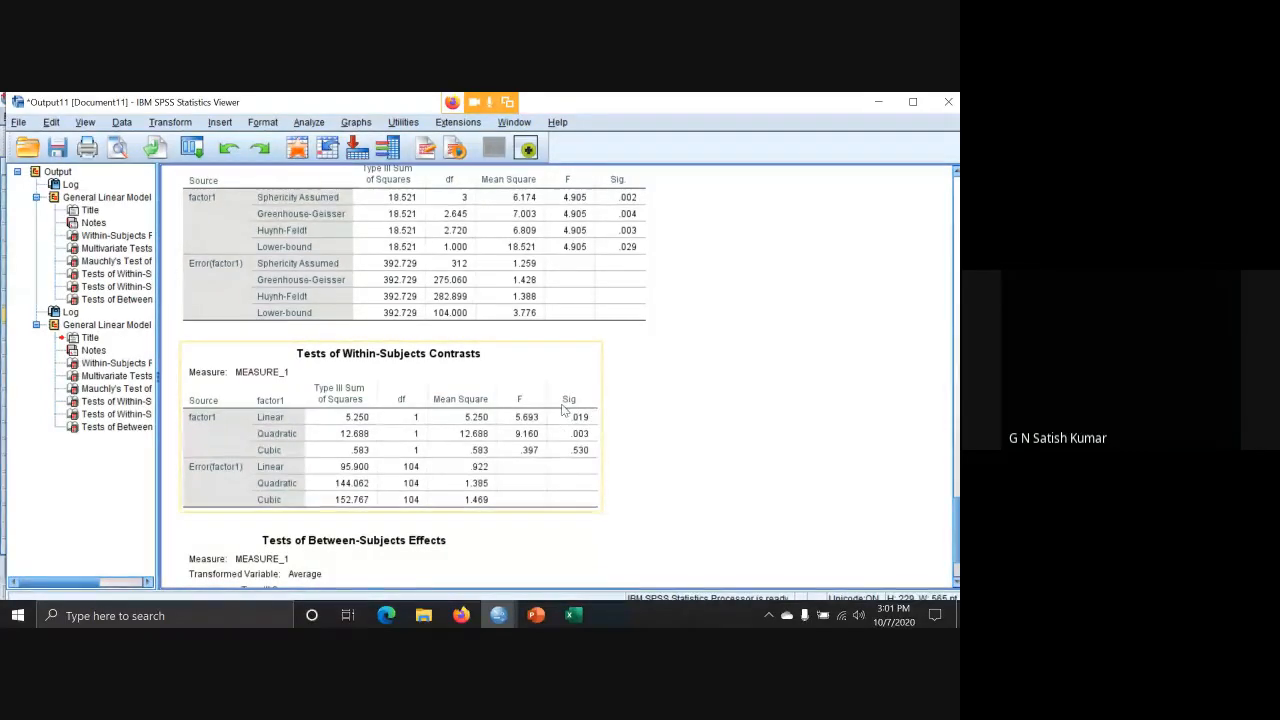
click(565, 416)
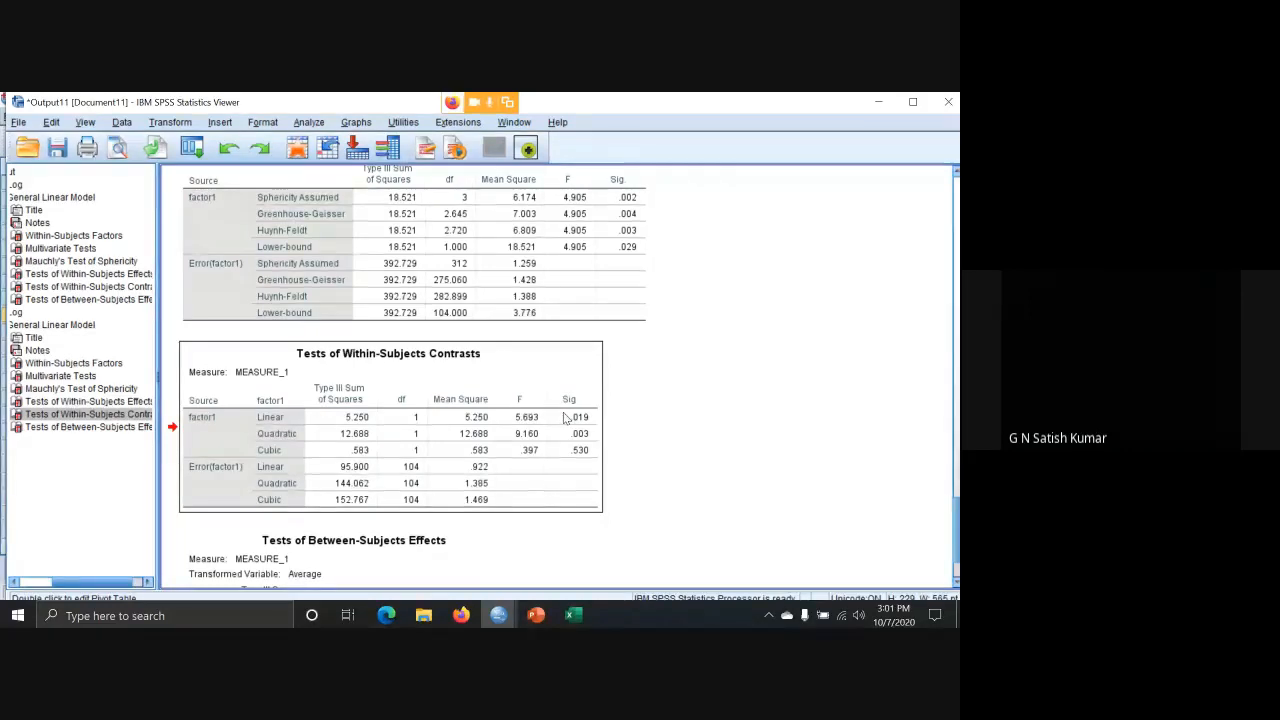
double_click(574, 424)
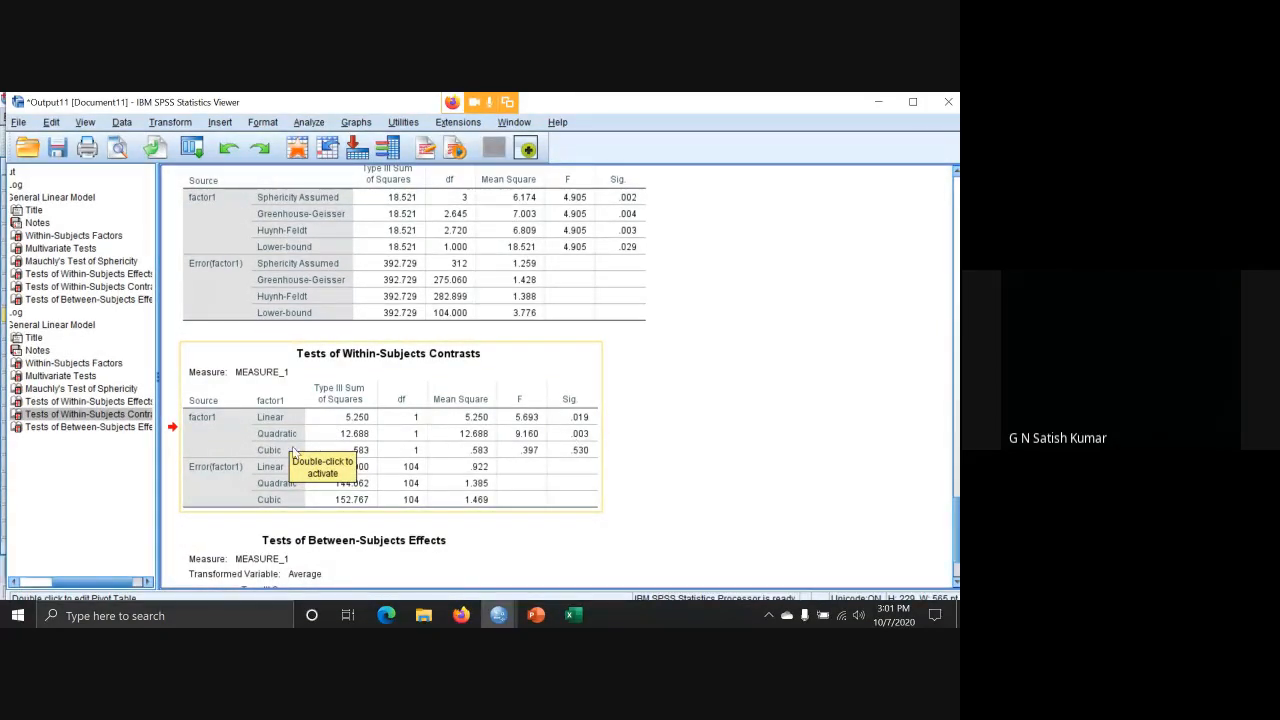
click(565, 457)
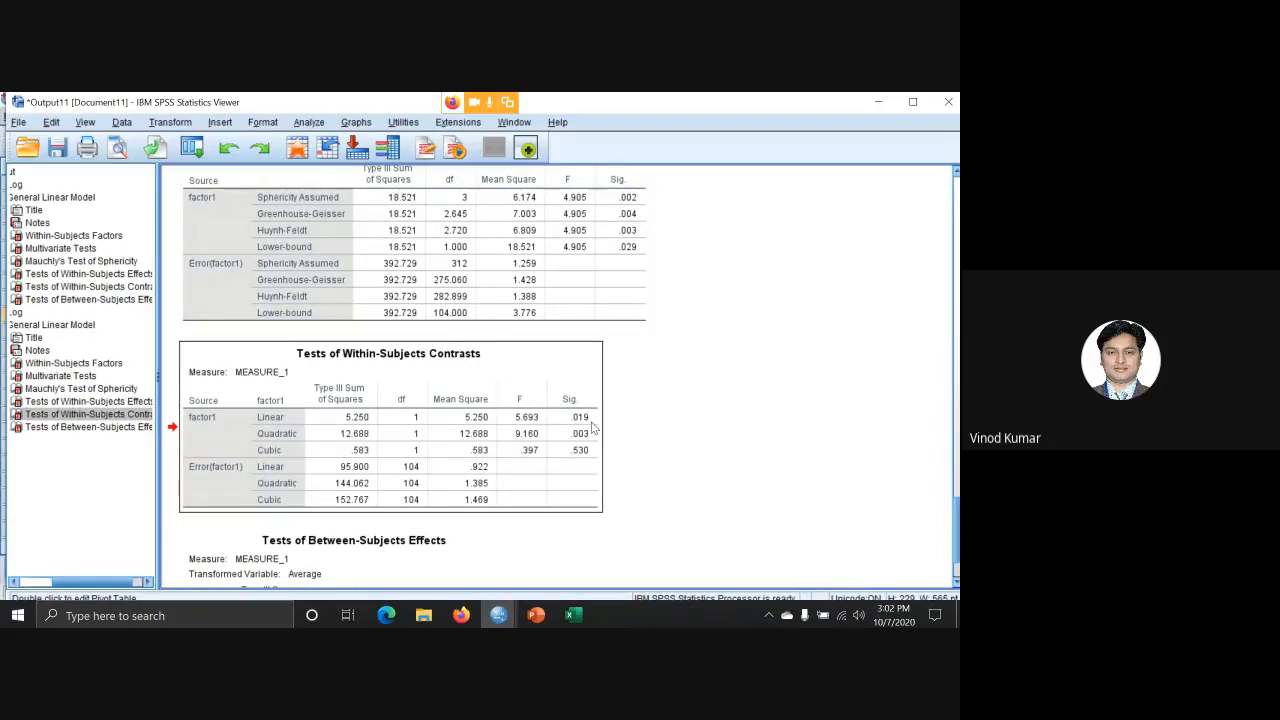
Close the repeated measures output without saving it and switch to the Types of tests slide in PowerPoint.
click(948, 103)
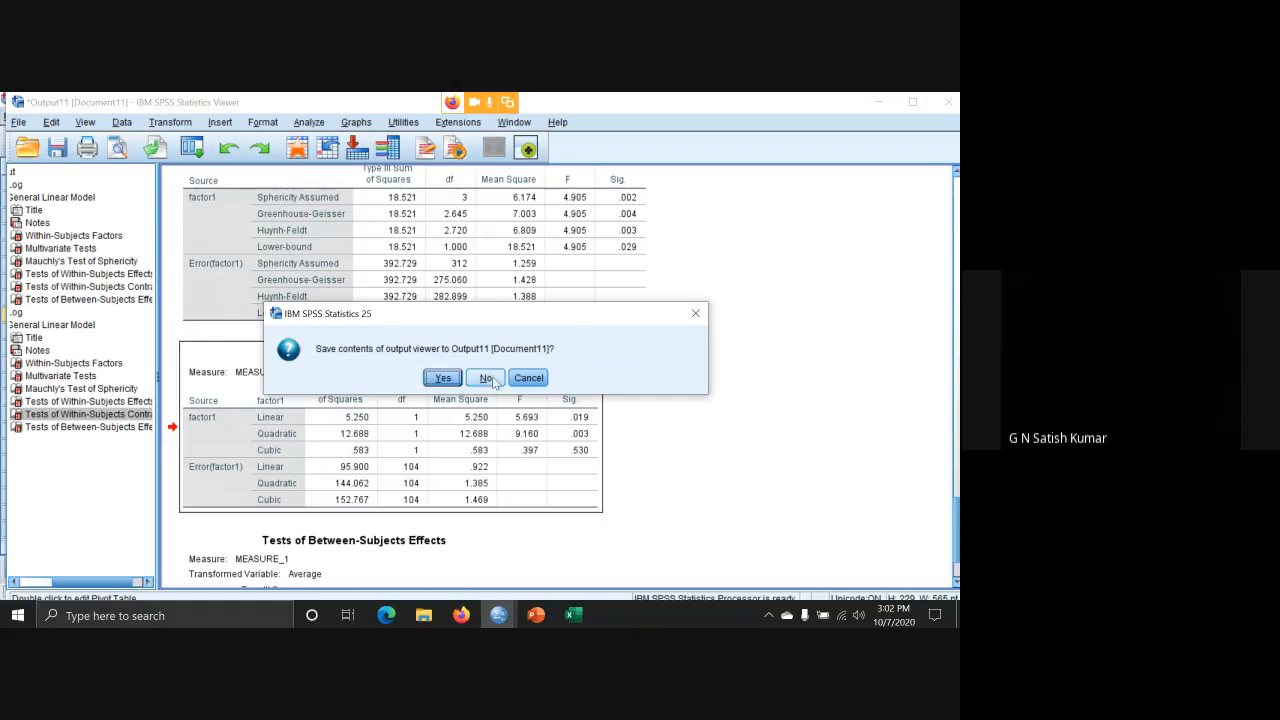
click(487, 378)
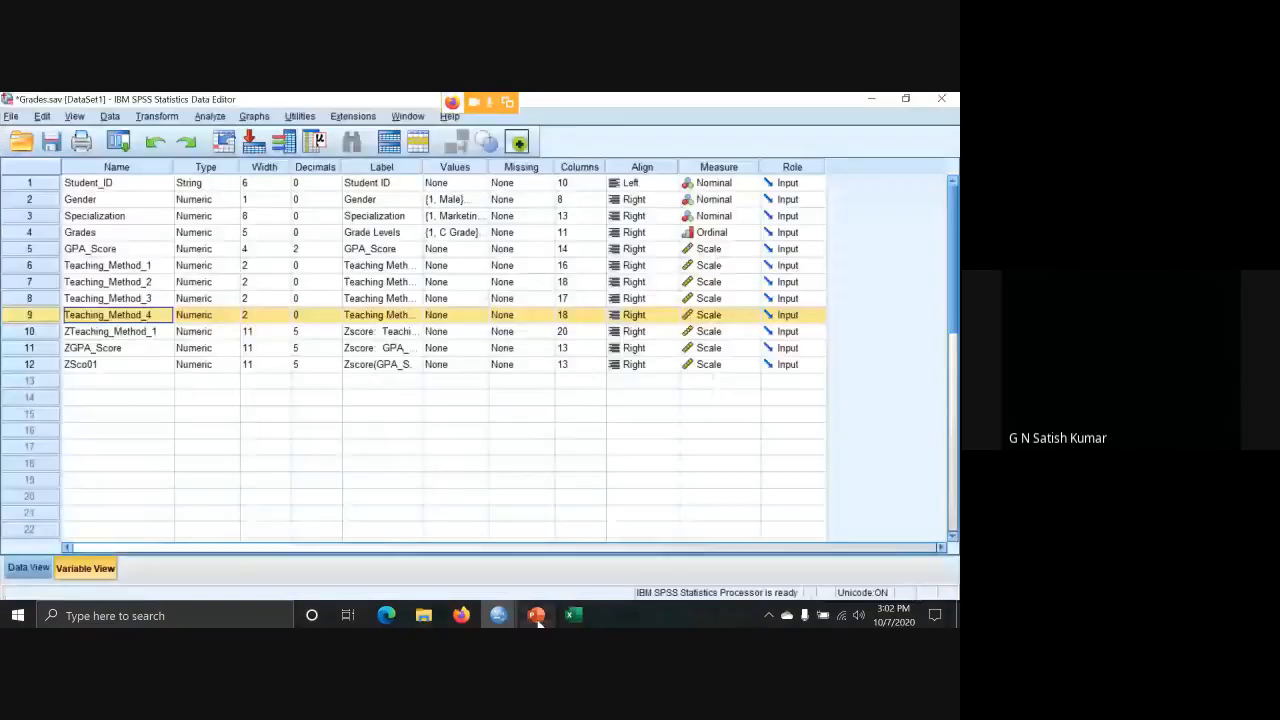
click(536, 619)
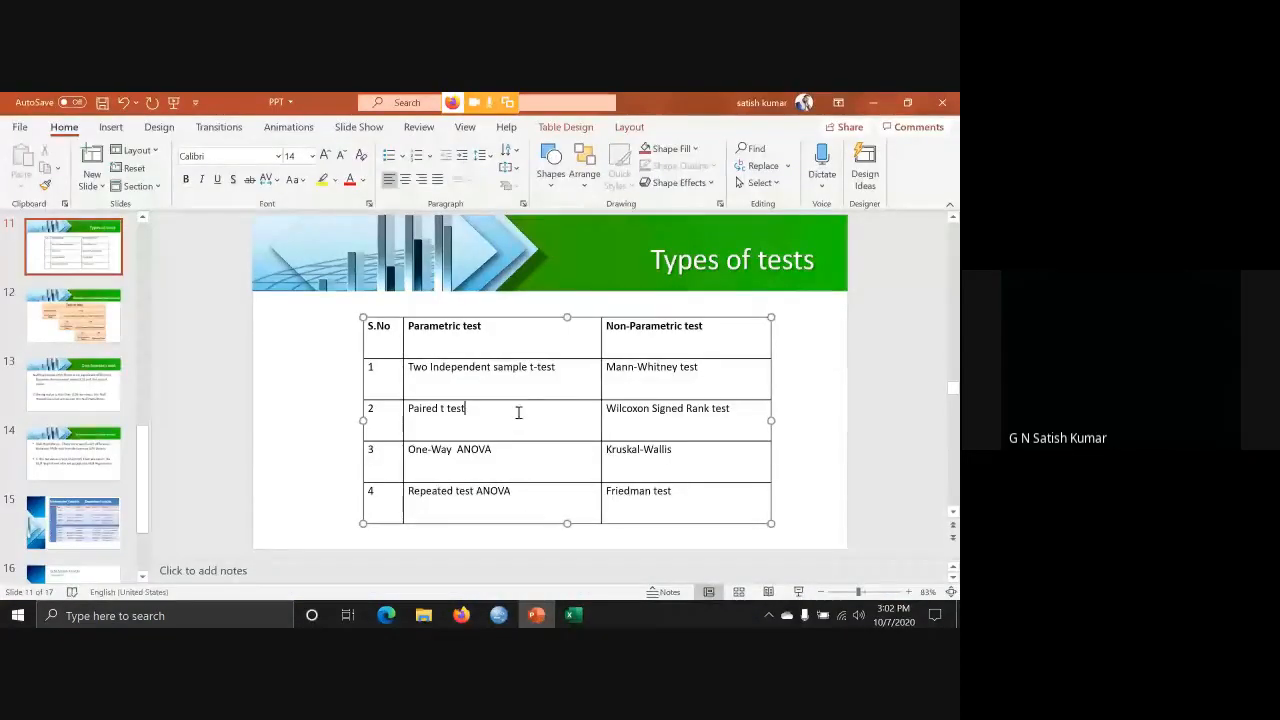
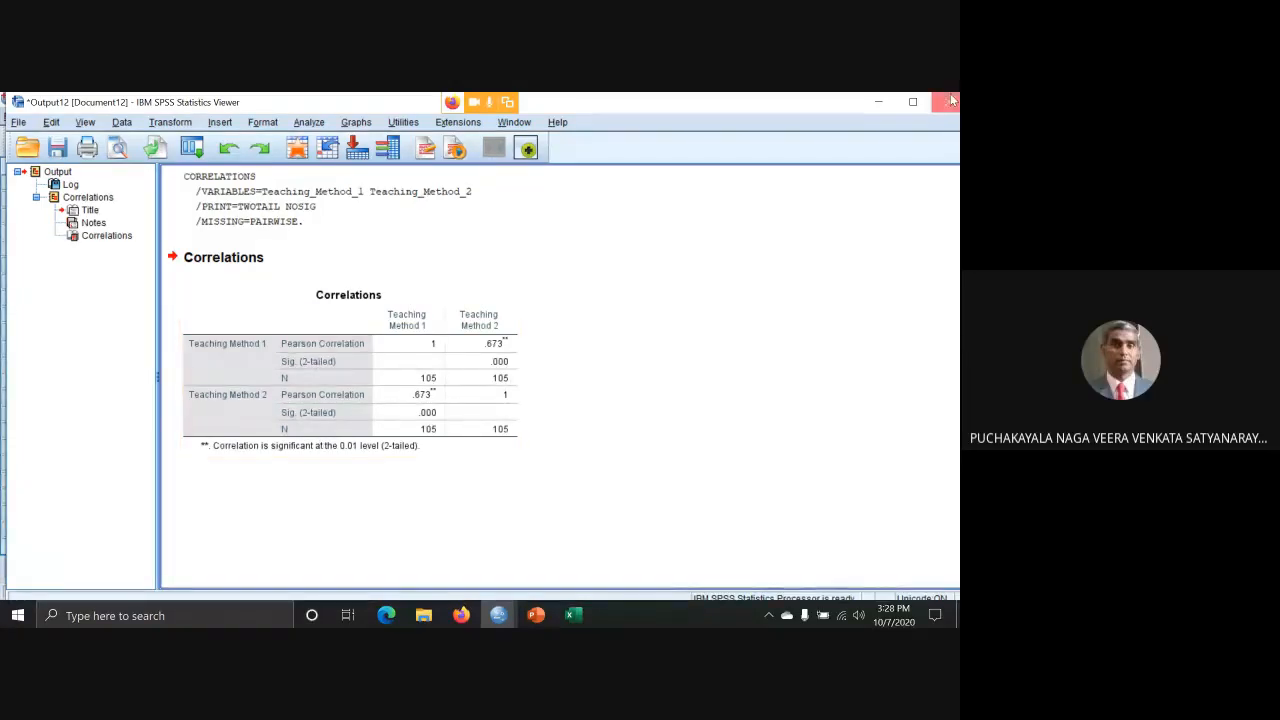
Close the output with the Teaching Method 1 and 2 correlations without saving it.
click(950, 101)
click(482, 379)
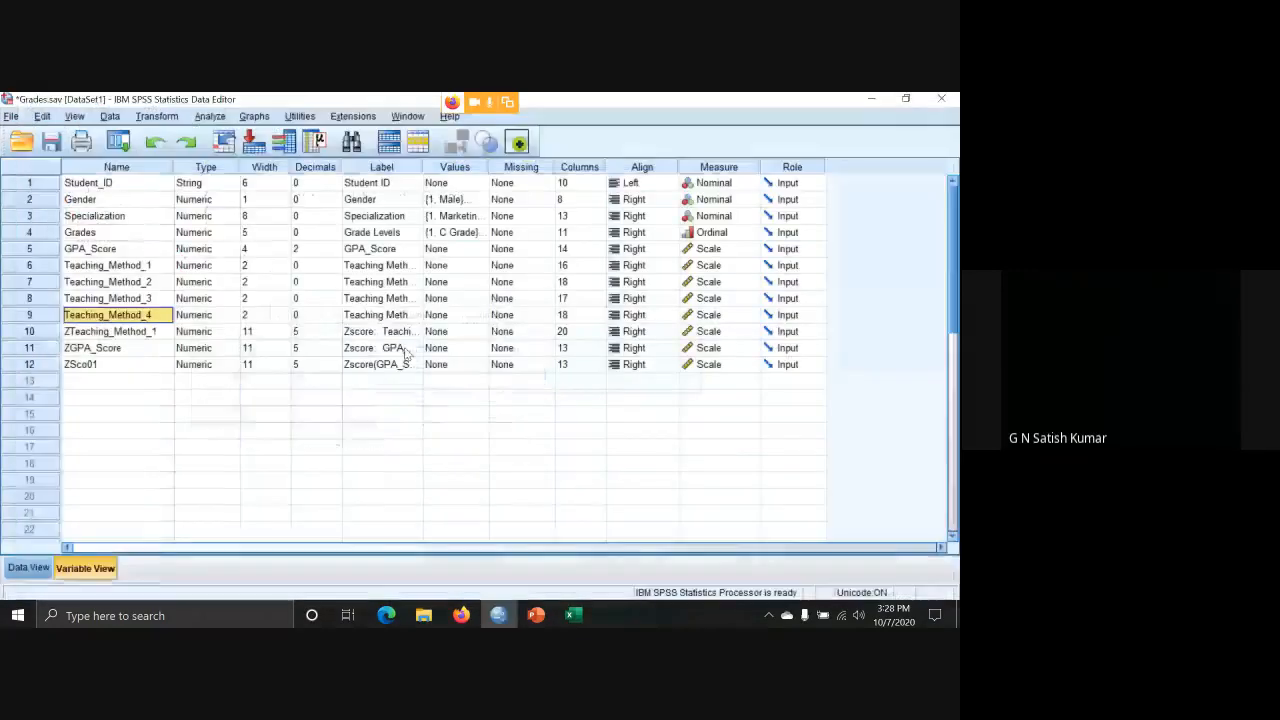
click(210, 116)
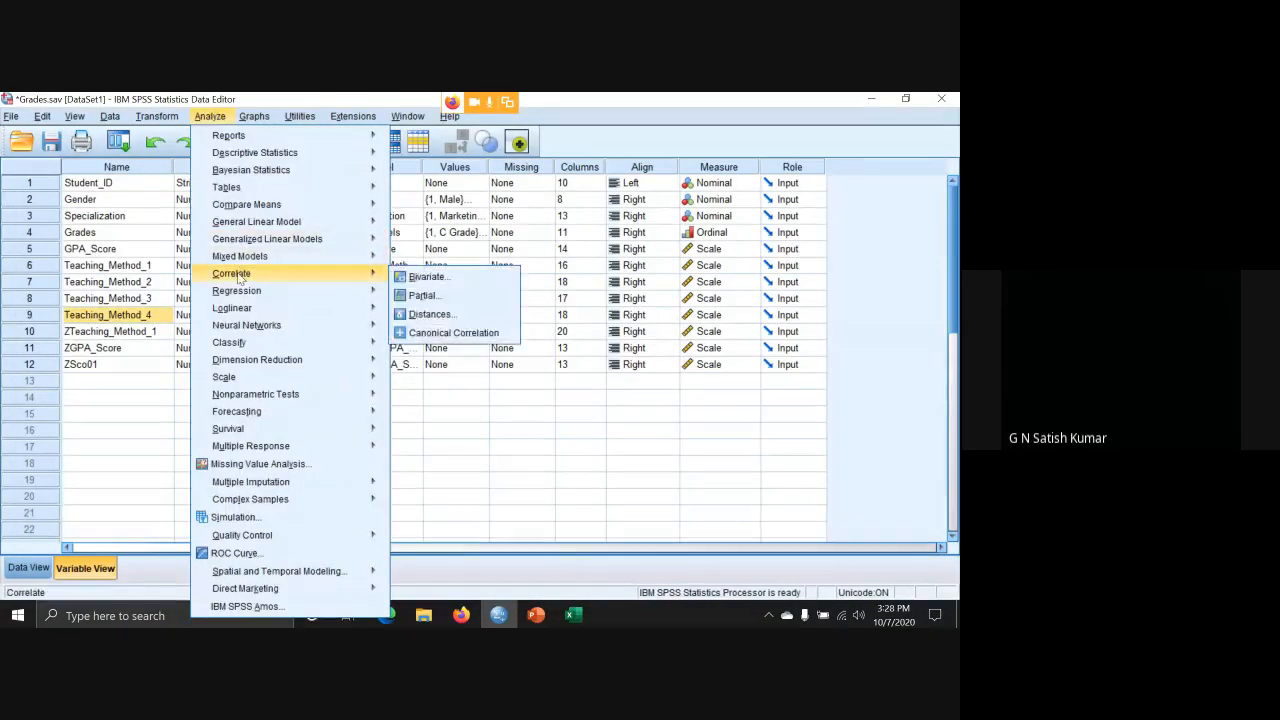
mouse_move(336, 270)
click(425, 277)
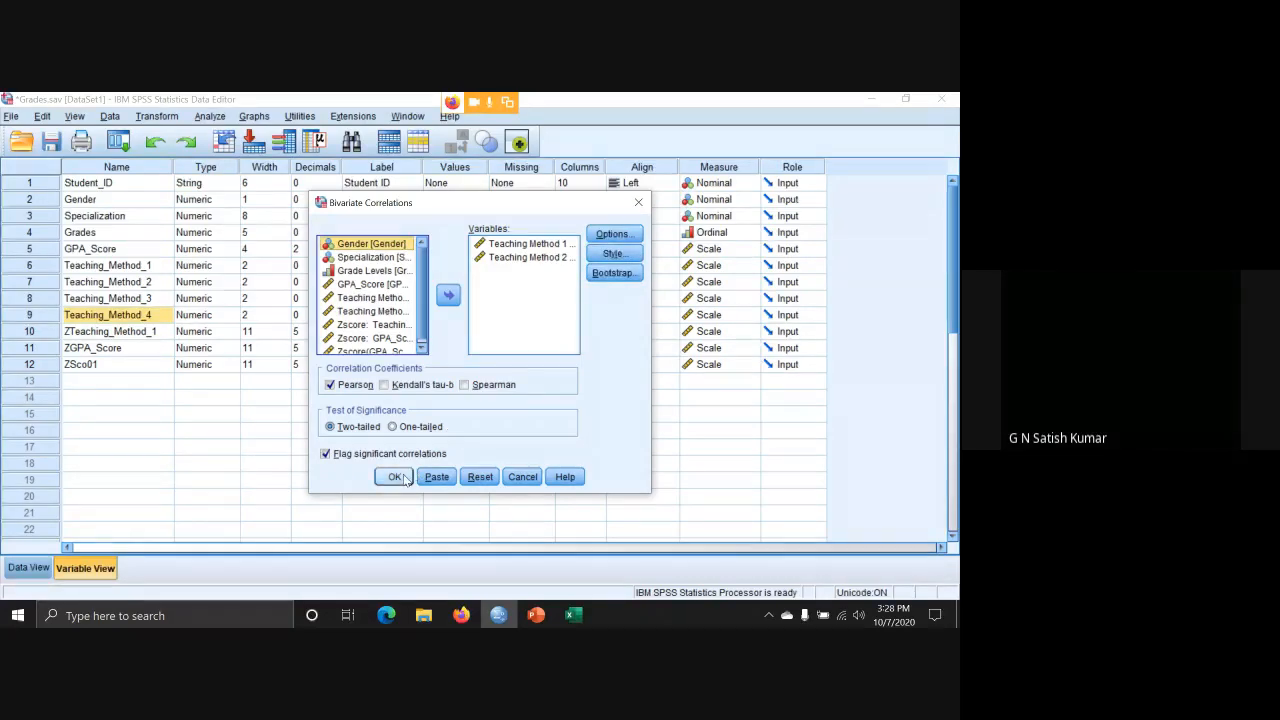
click(523, 477)
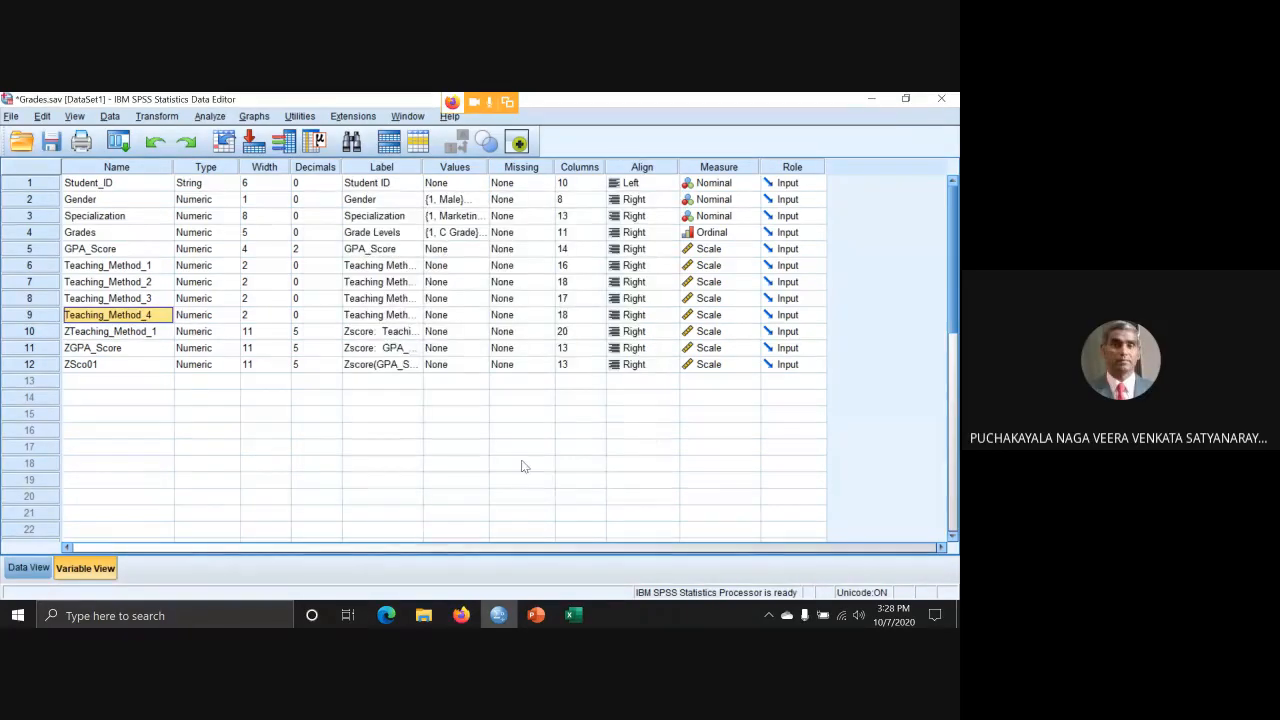
Switch to PowerPoint to review the Chi-Square test row in the independent and dependent variable table, and return to SPSS.
click(572, 615)
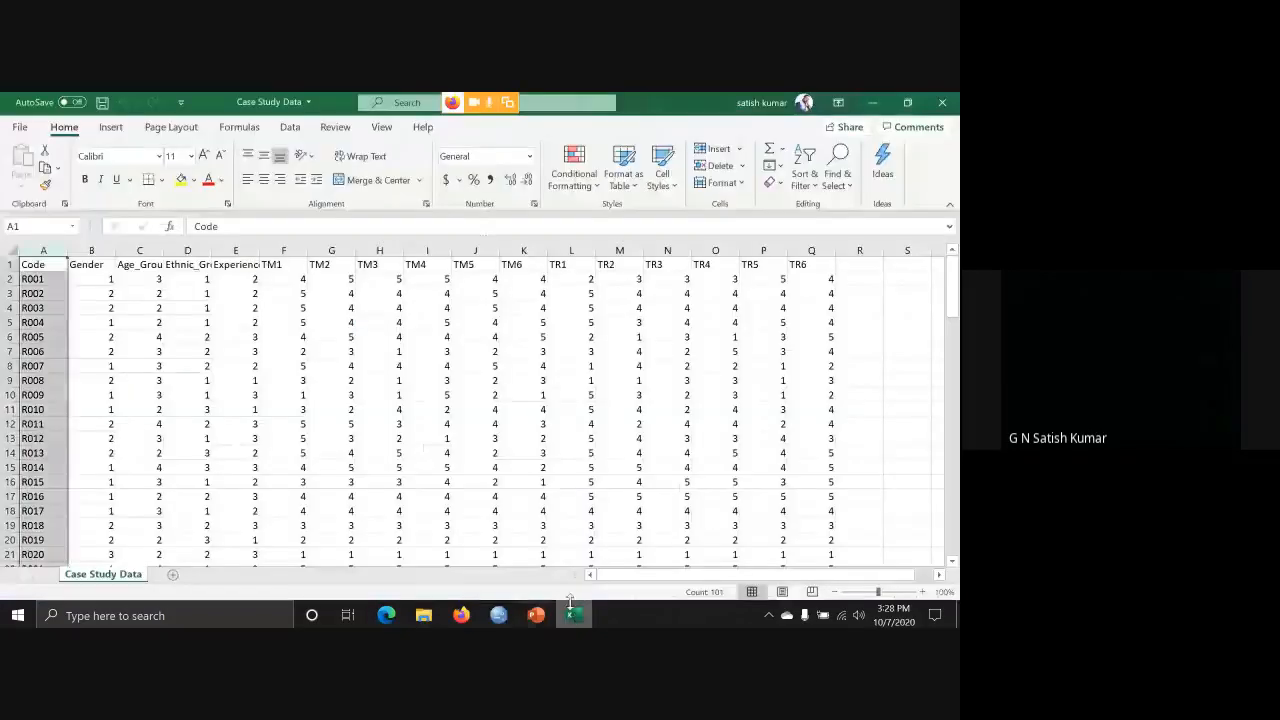
click(510, 616)
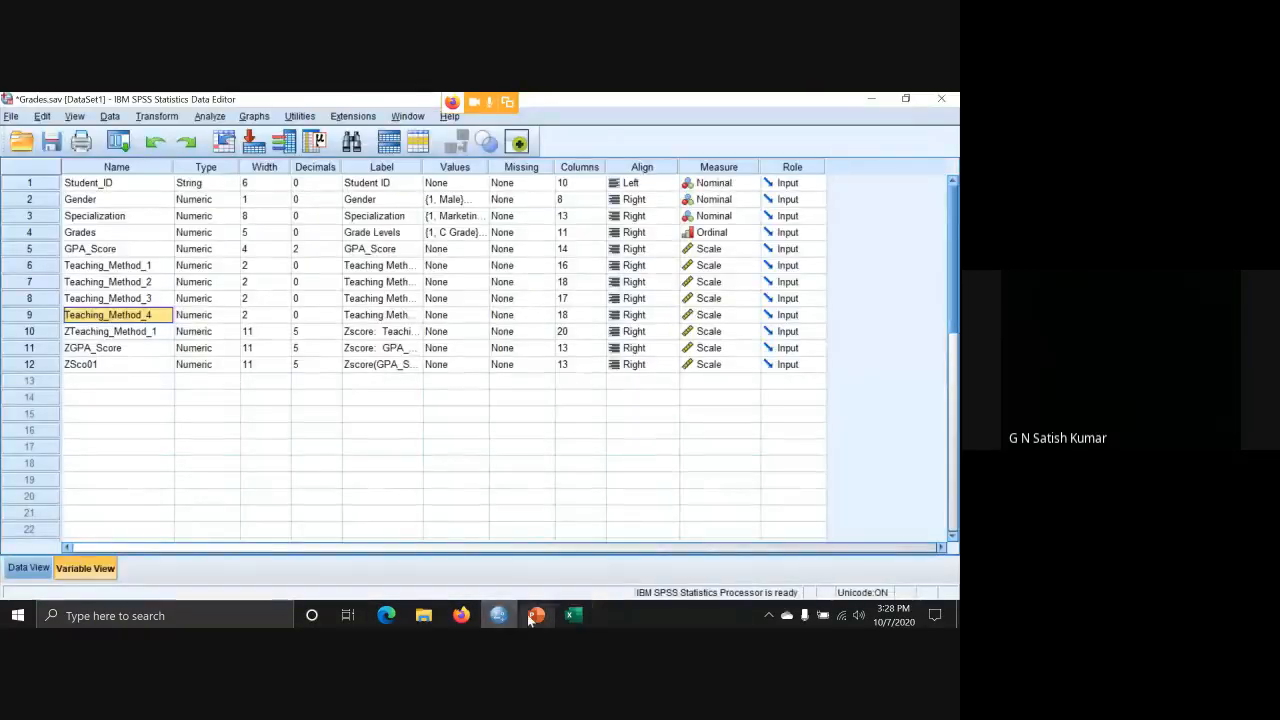
click(534, 616)
click(798, 483)
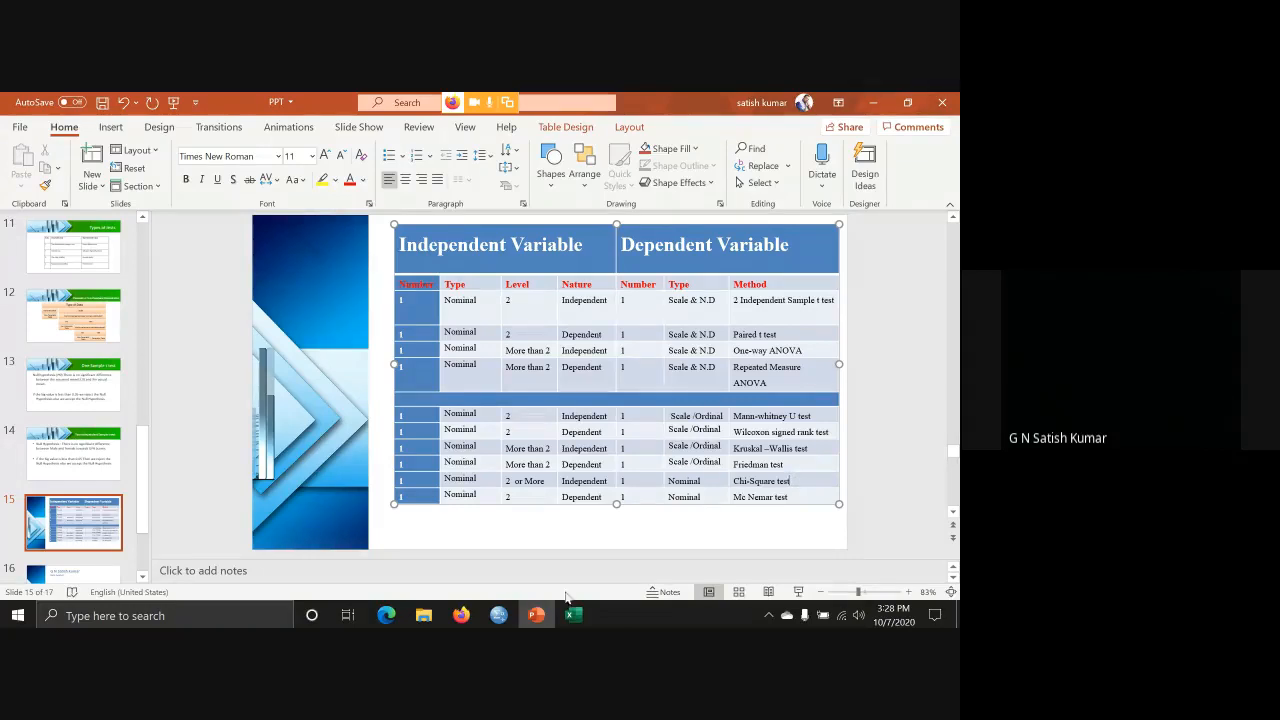
click(466, 530)
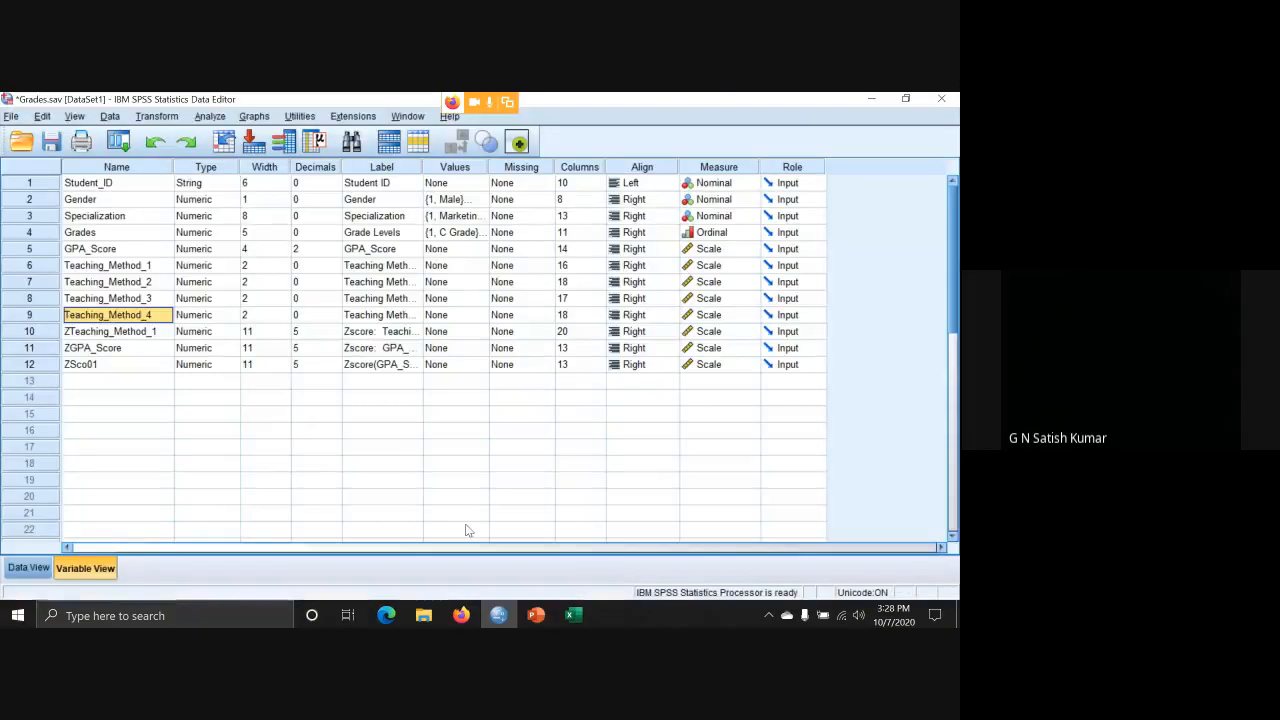
Save the Grades.sav data file and minimize the output viewer.
click(51, 142)
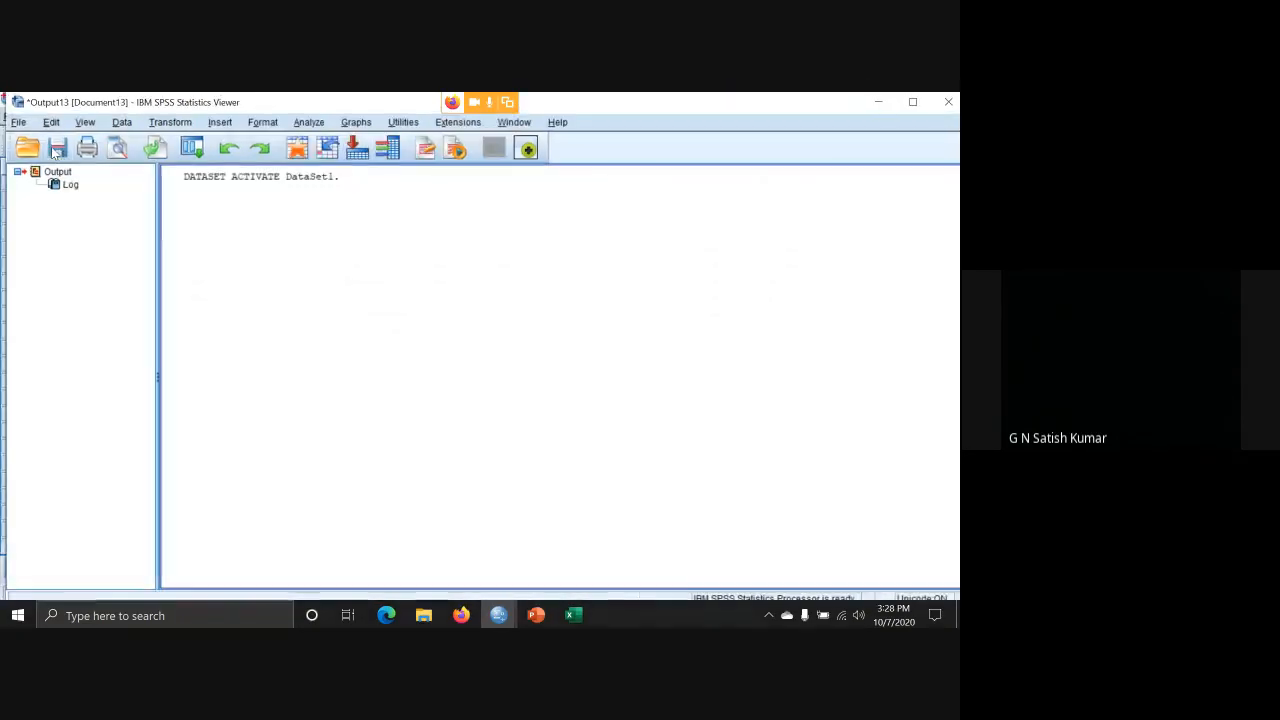
click(876, 103)
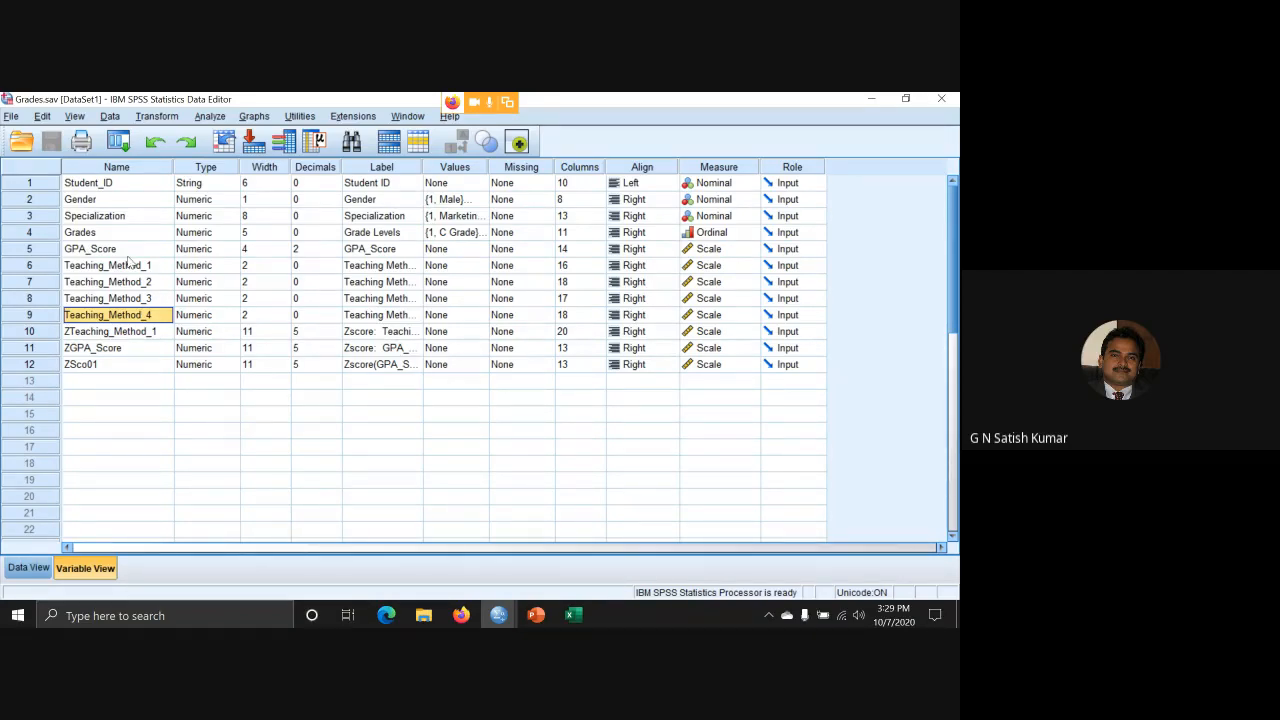
Examine the Gender and Specialization variables and check Gender's measurement level options, leaving it as Nominal.
click(52, 201)
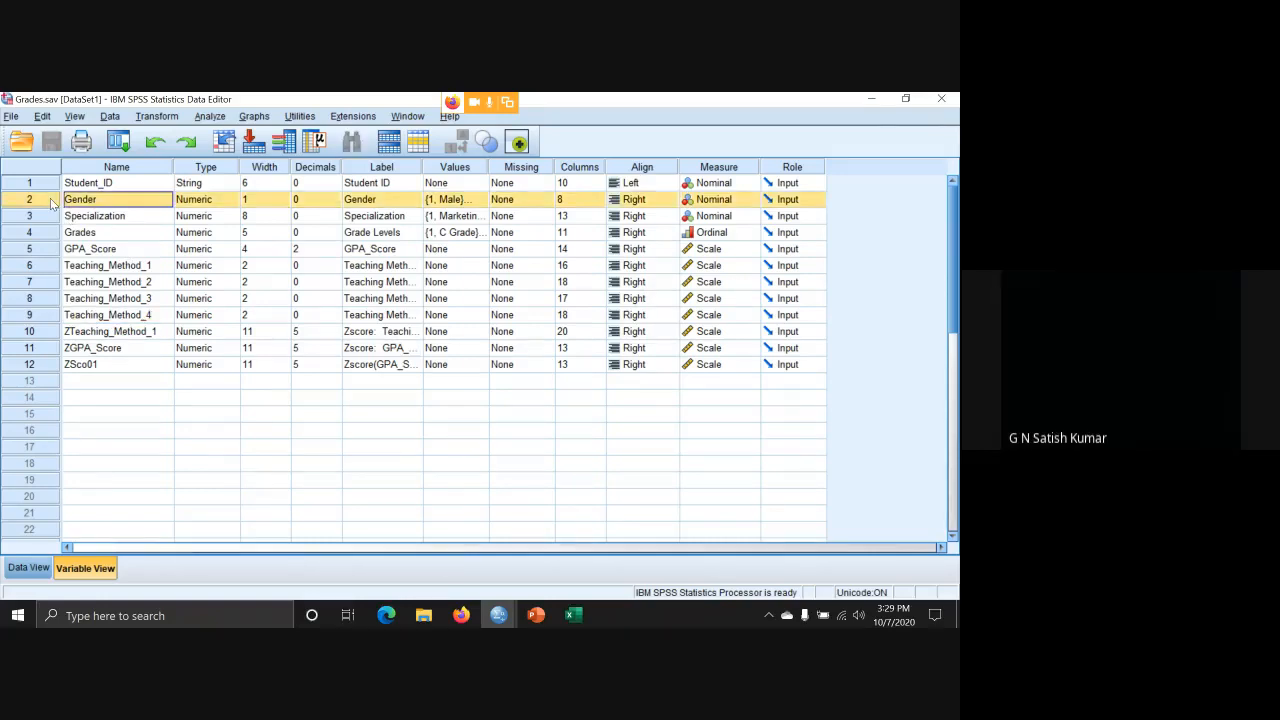
click(58, 216)
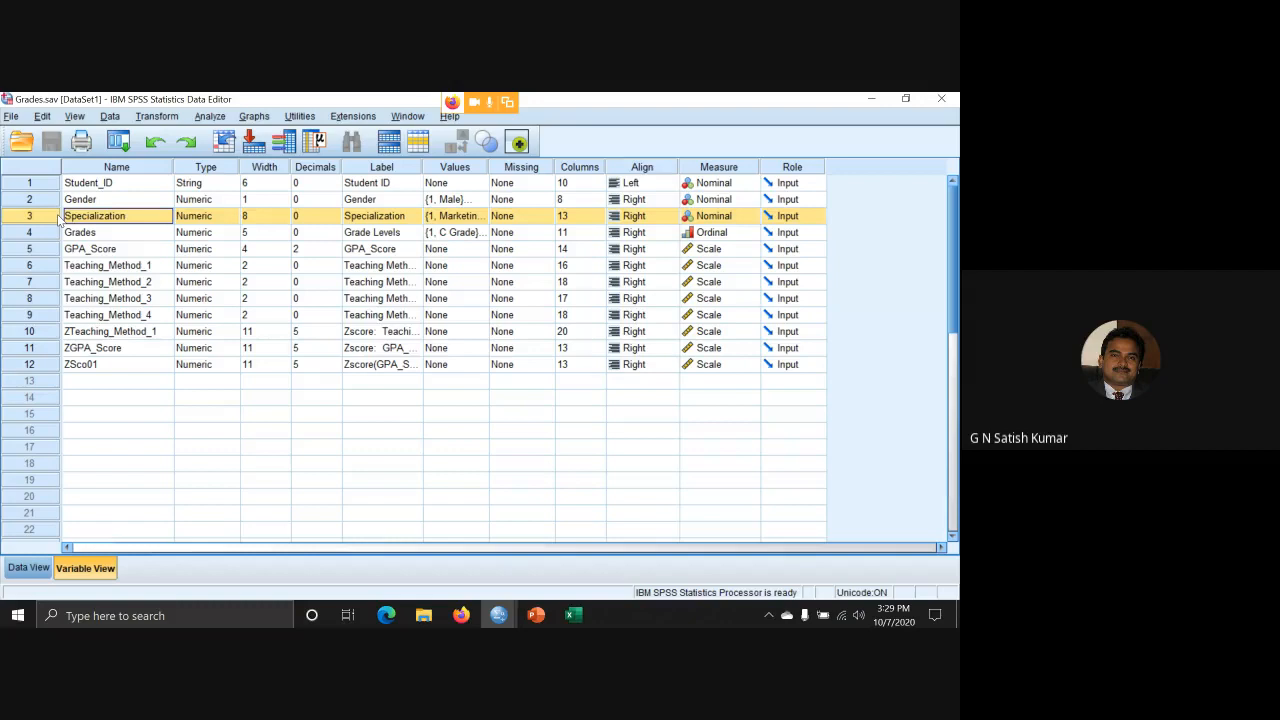
click(50, 202)
click(50, 217)
click(50, 201)
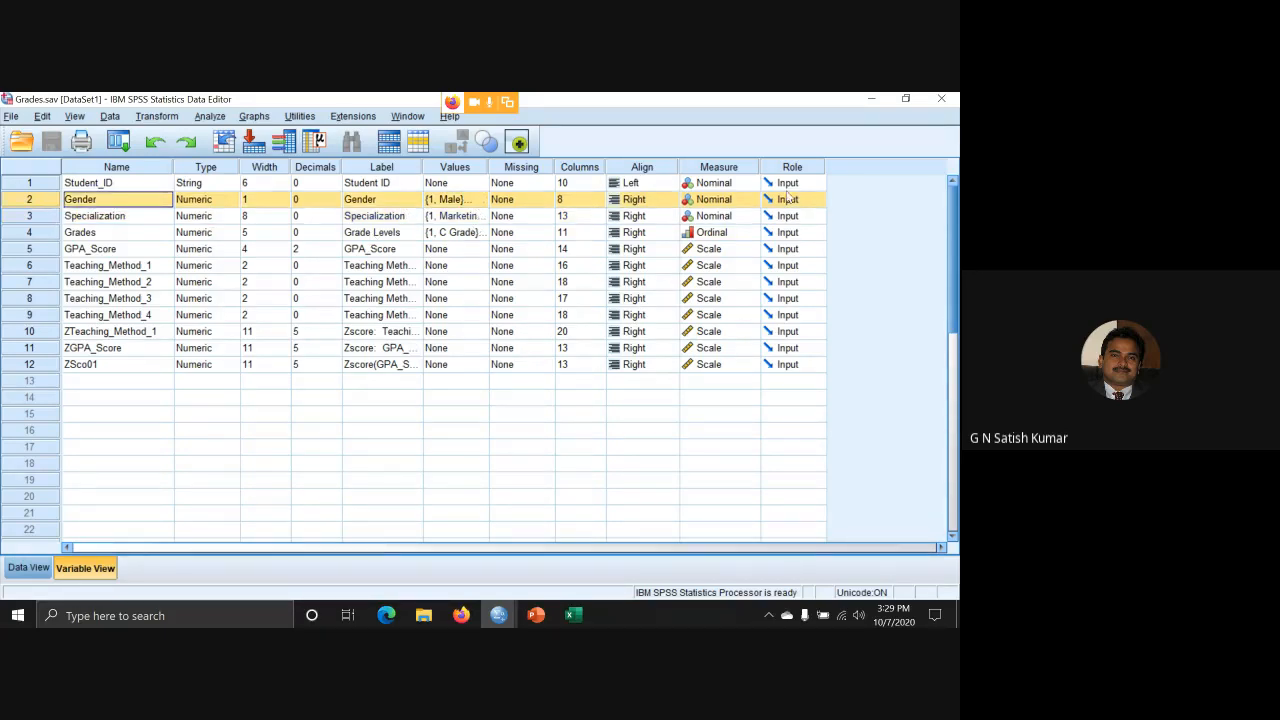
click(747, 200)
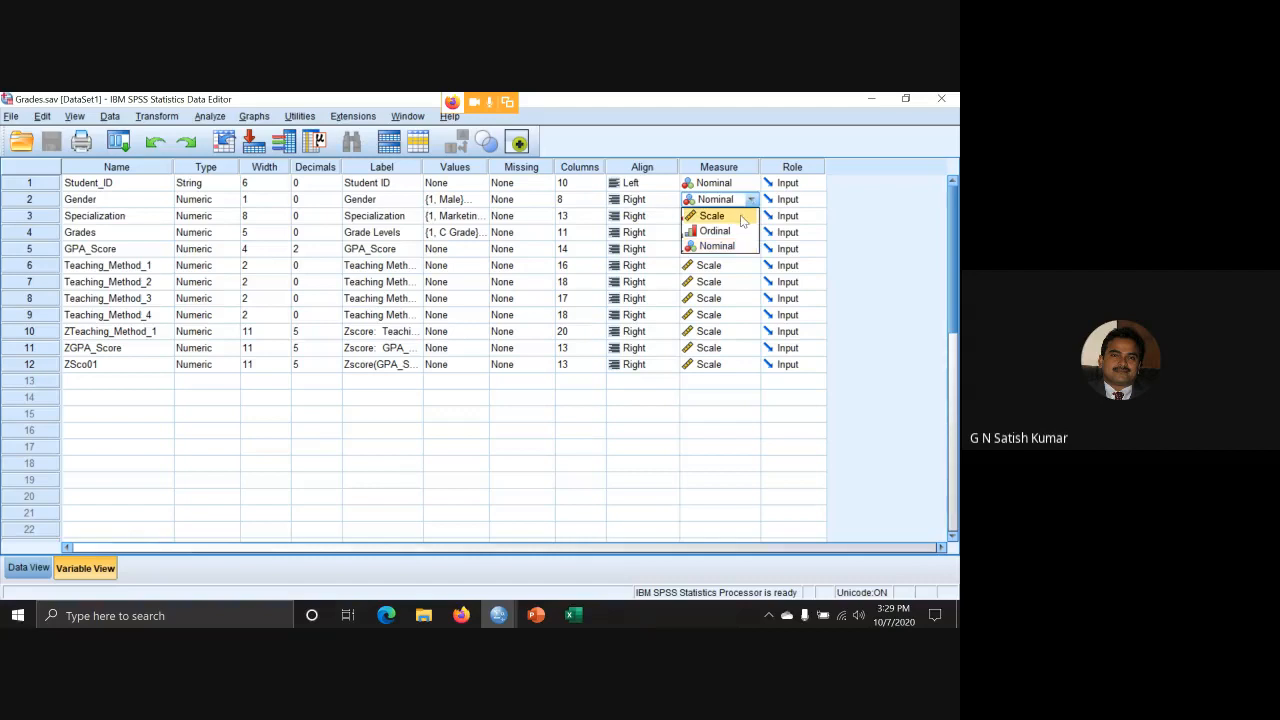
click(732, 247)
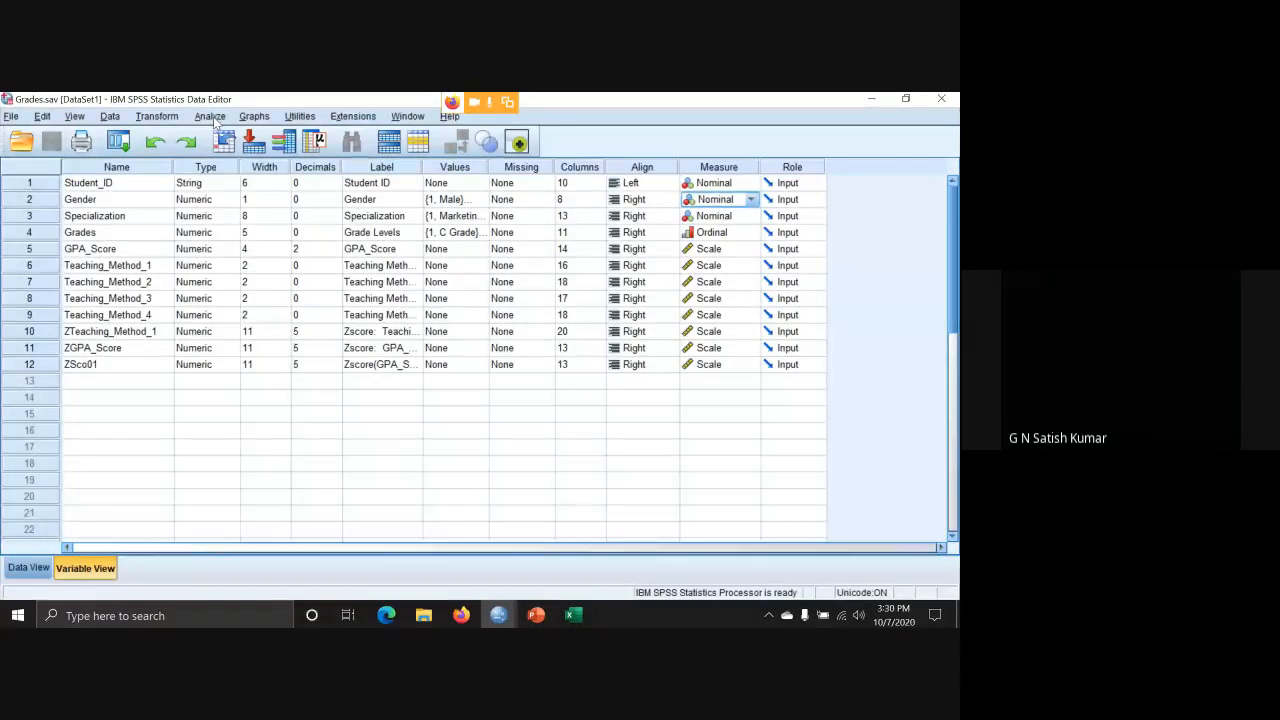
Set up a Crosstabs analysis with Gender as the row variable and Specialization as the column variable.
click(210, 116)
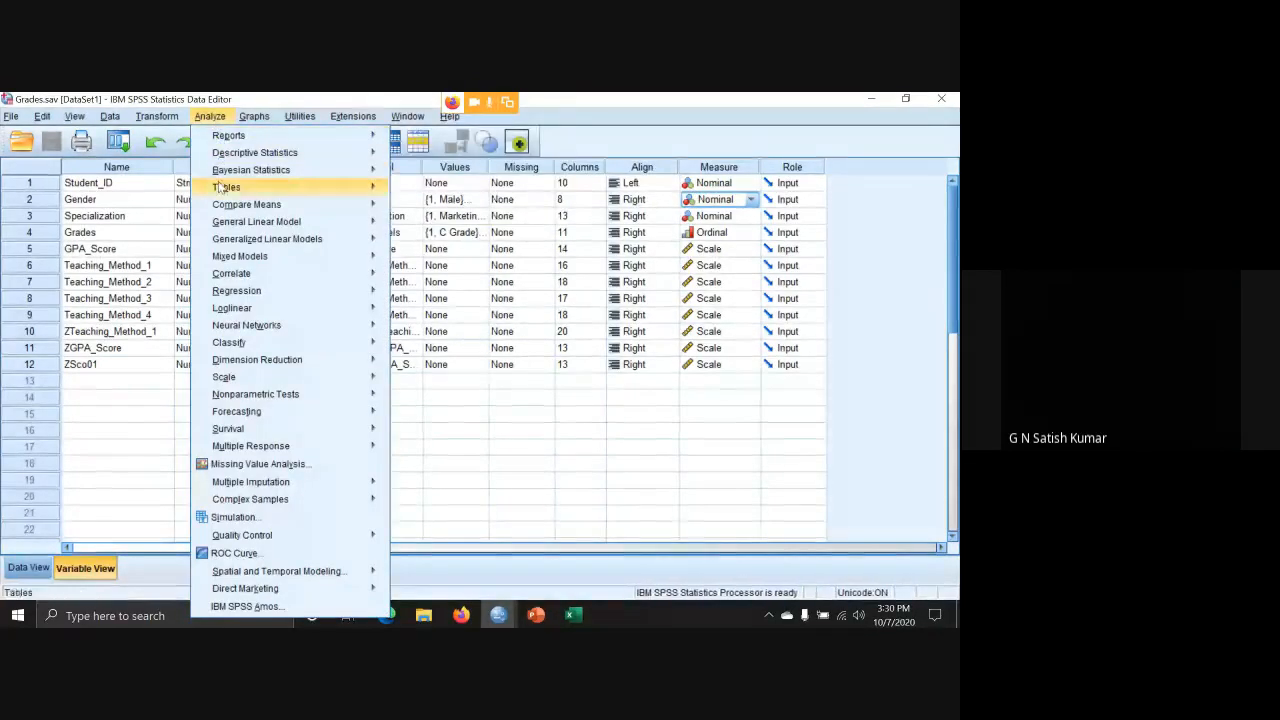
mouse_move(240, 158)
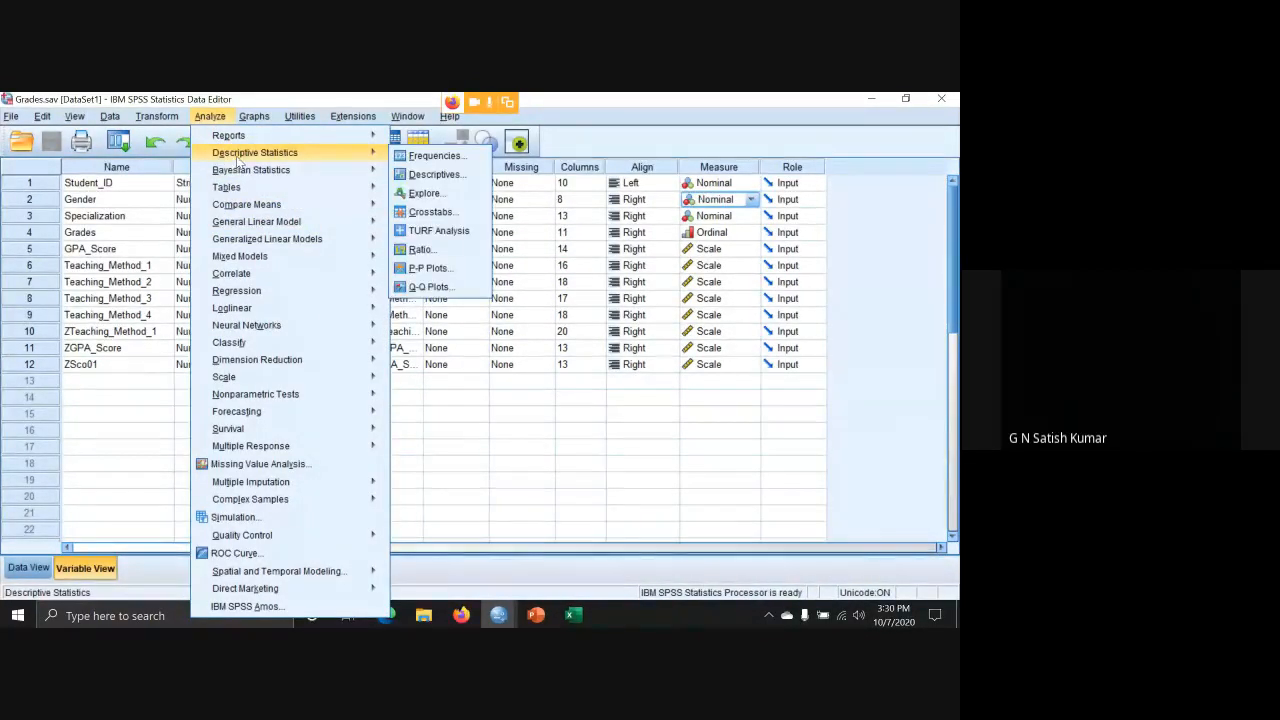
click(475, 212)
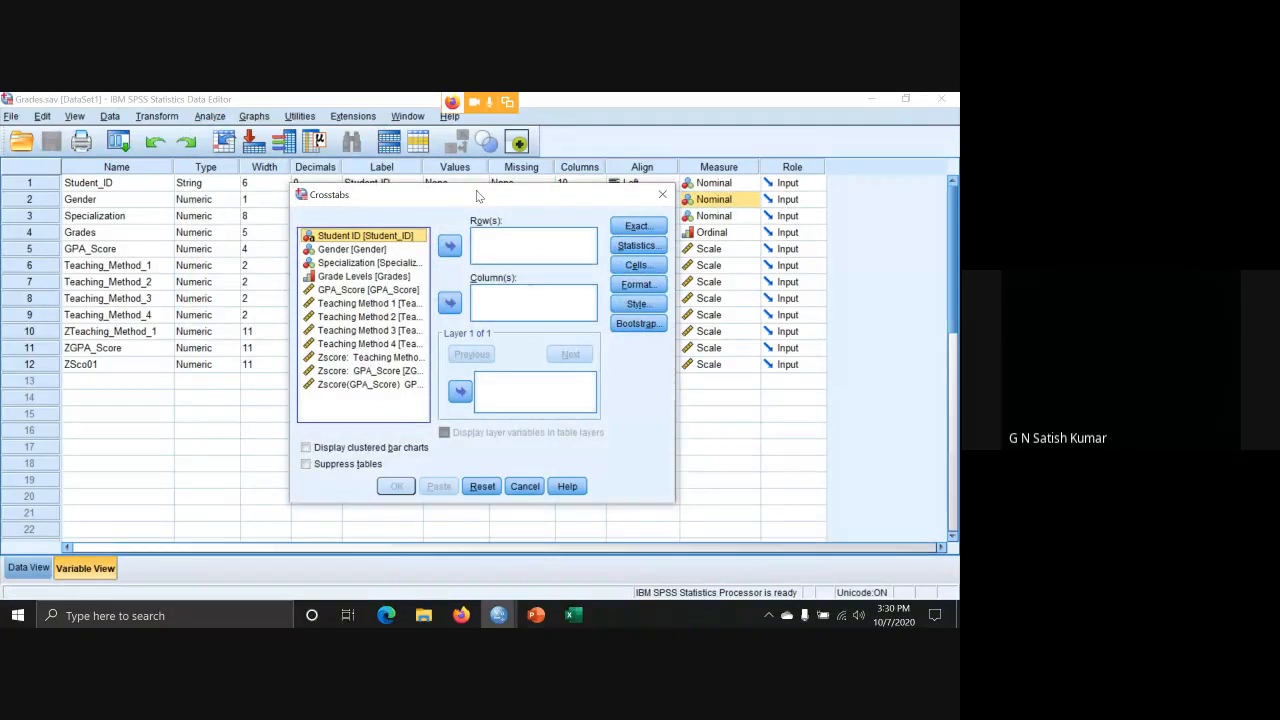
drag(476, 190, 471, 152)
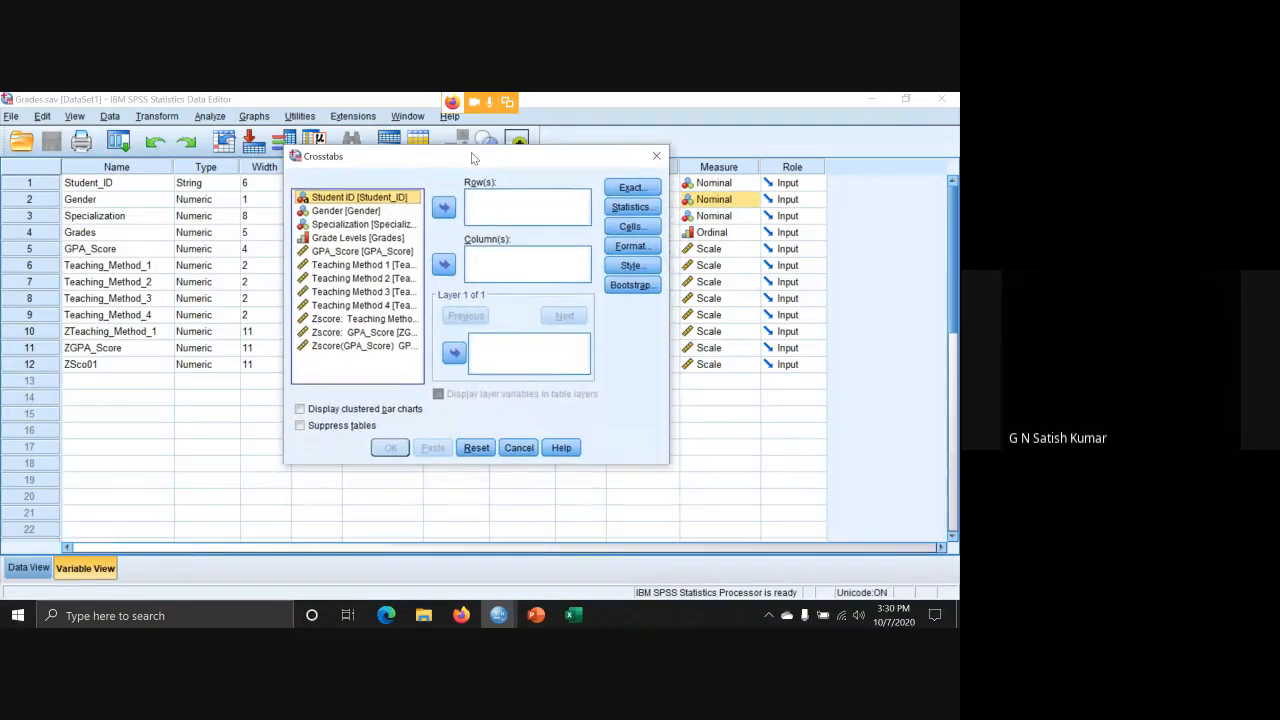
click(378, 212)
click(444, 207)
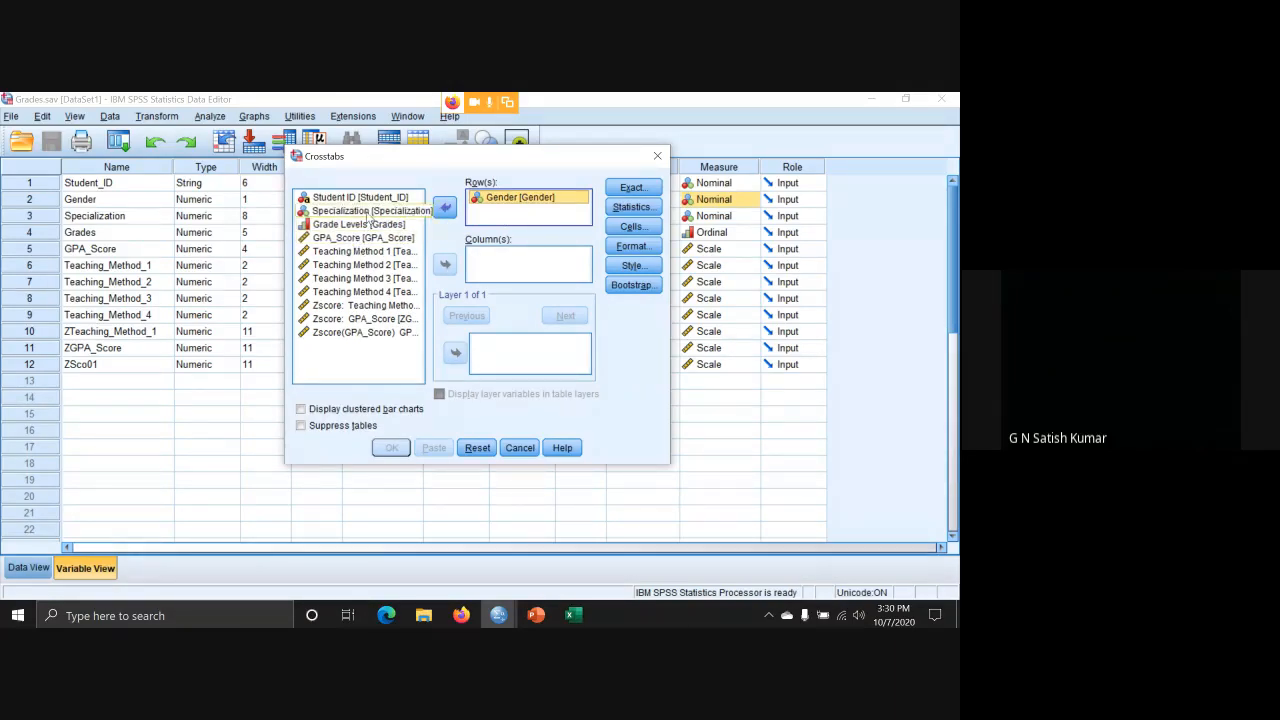
click(370, 214)
click(445, 264)
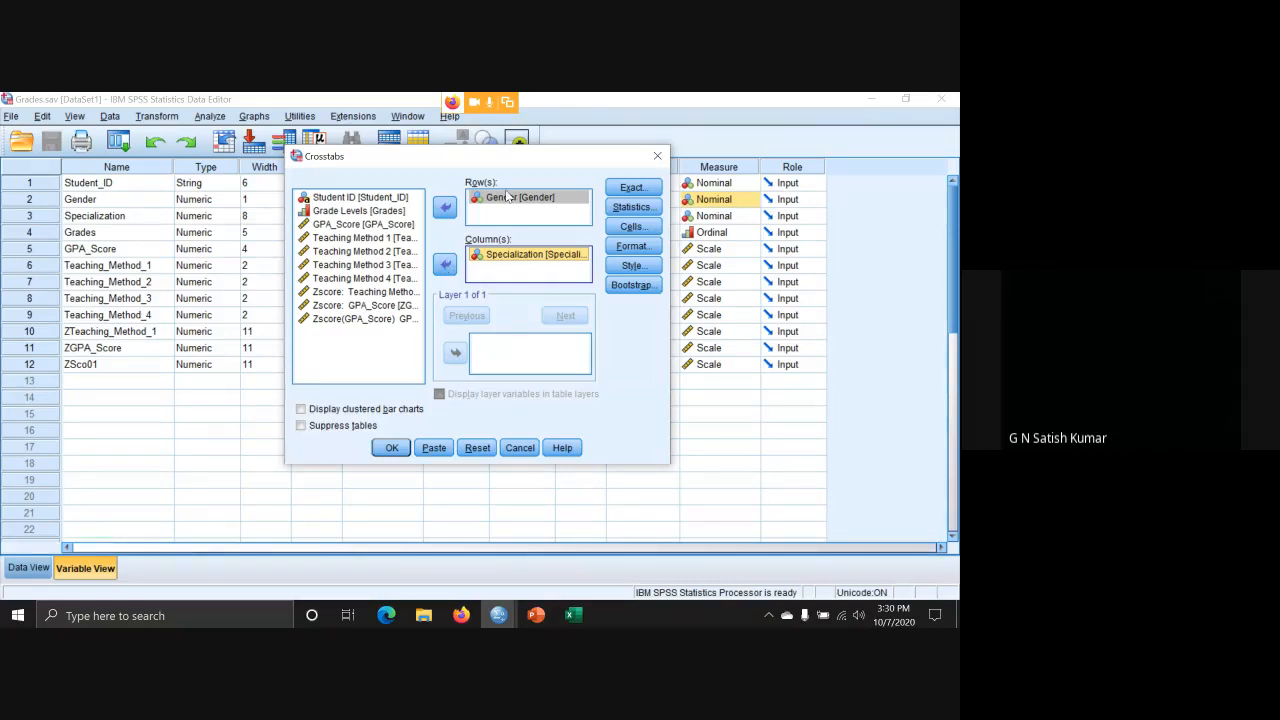
Include the Chi-square statistic in the Gender by Specialization crosstab and run the analysis.
click(630, 207)
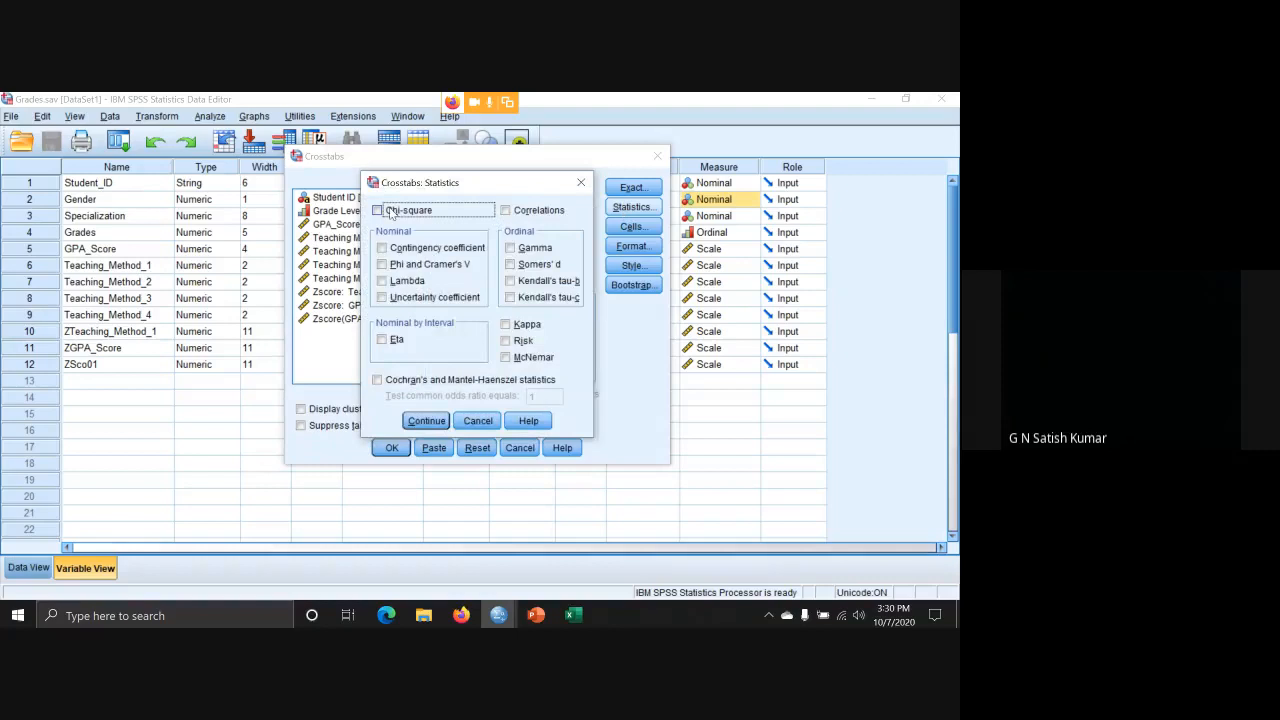
click(378, 210)
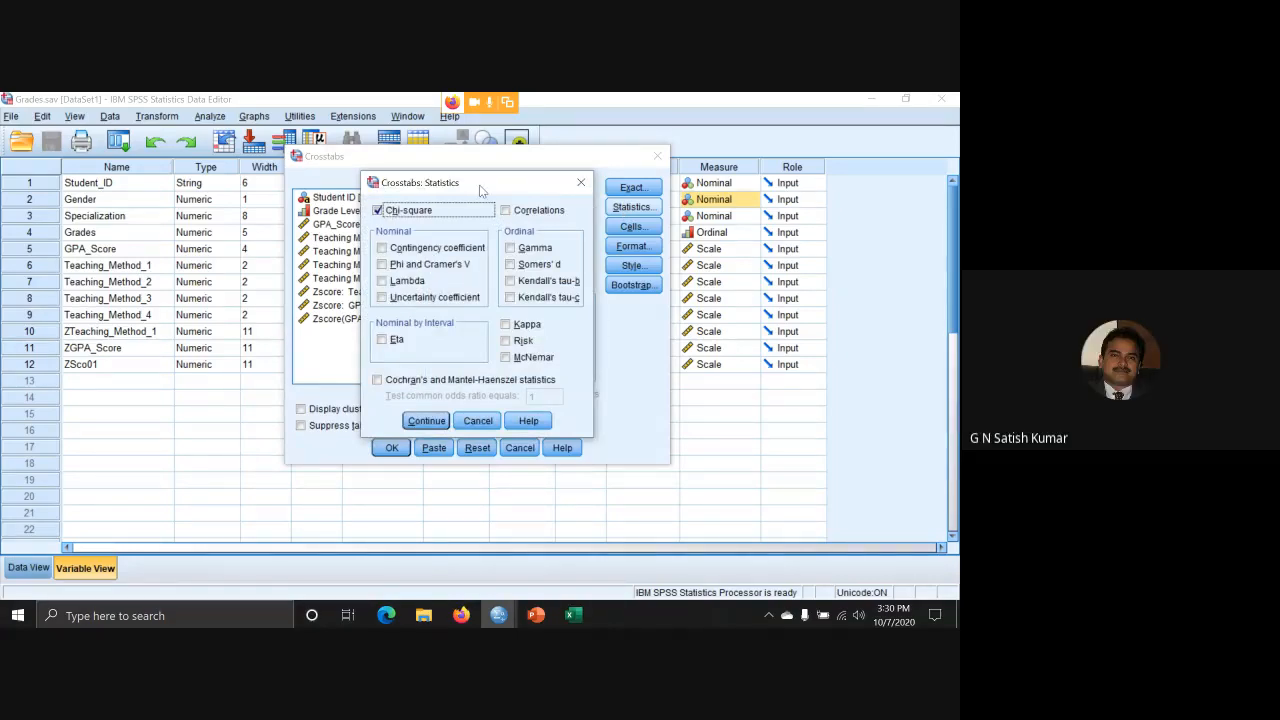
drag(478, 184, 797, 165)
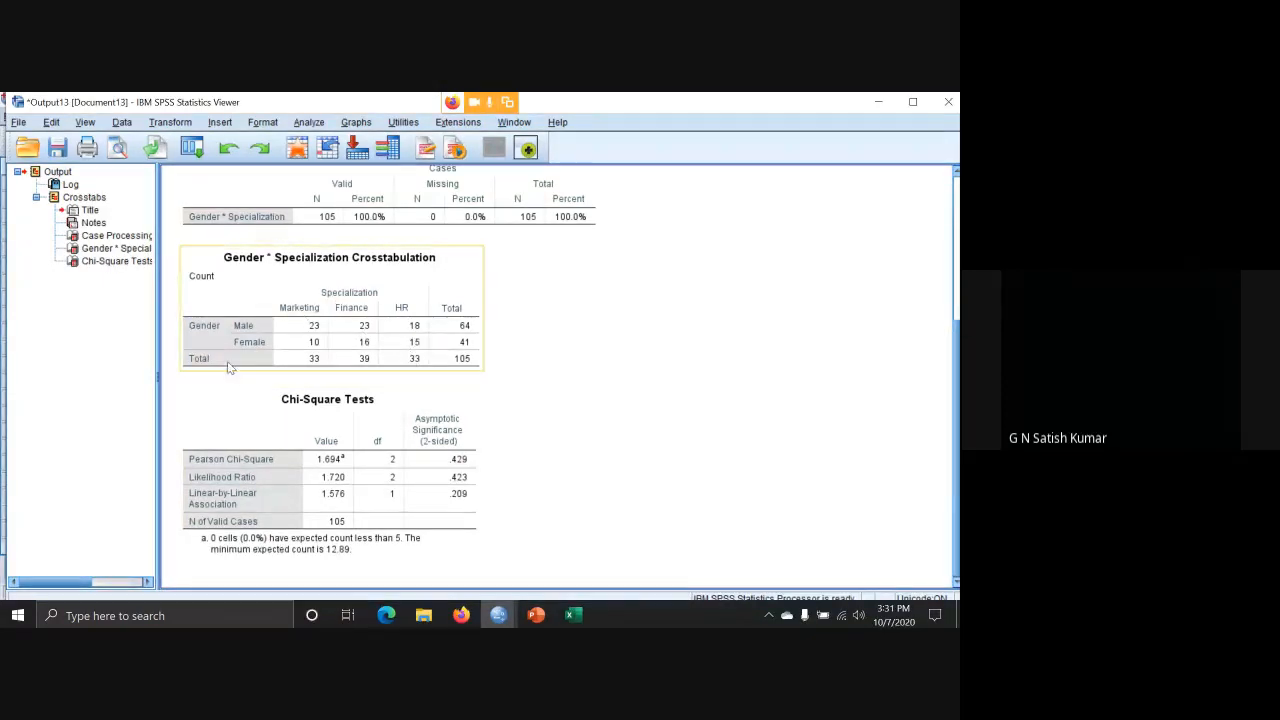
Examine the Gender by Specialization counts and the Pearson Chi-Square significance in the output.
click(292, 416)
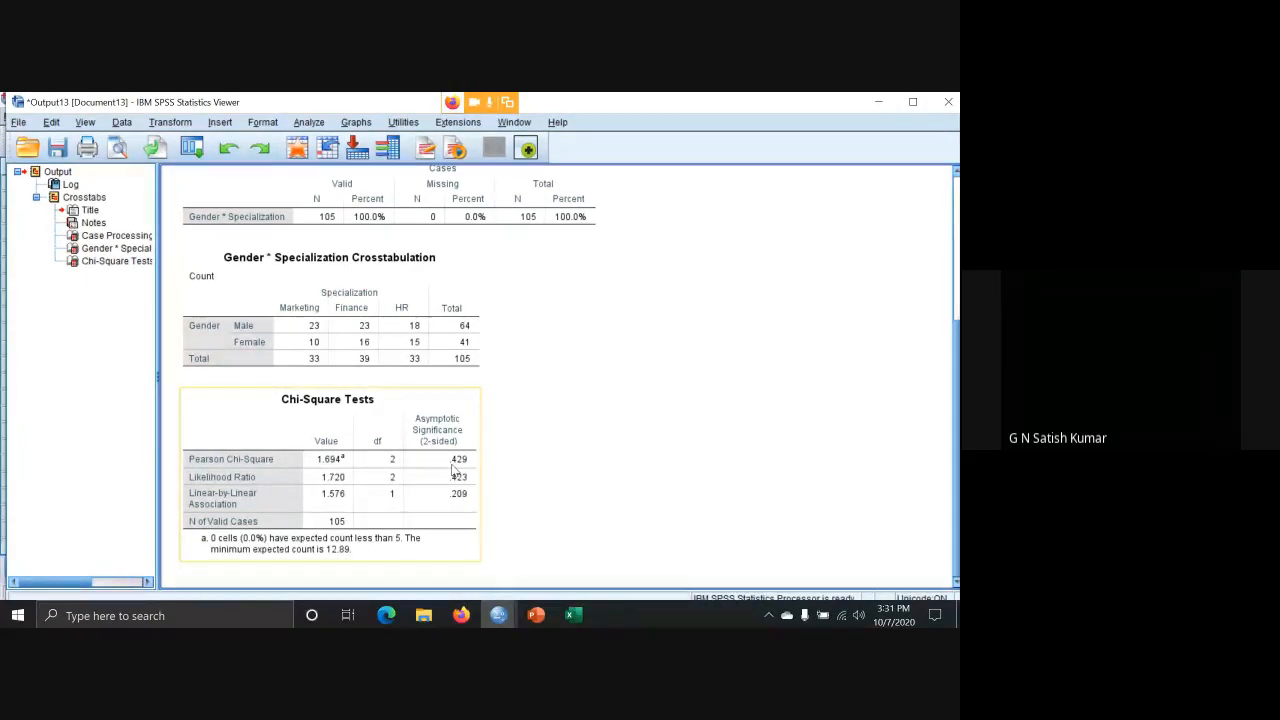
click(325, 333)
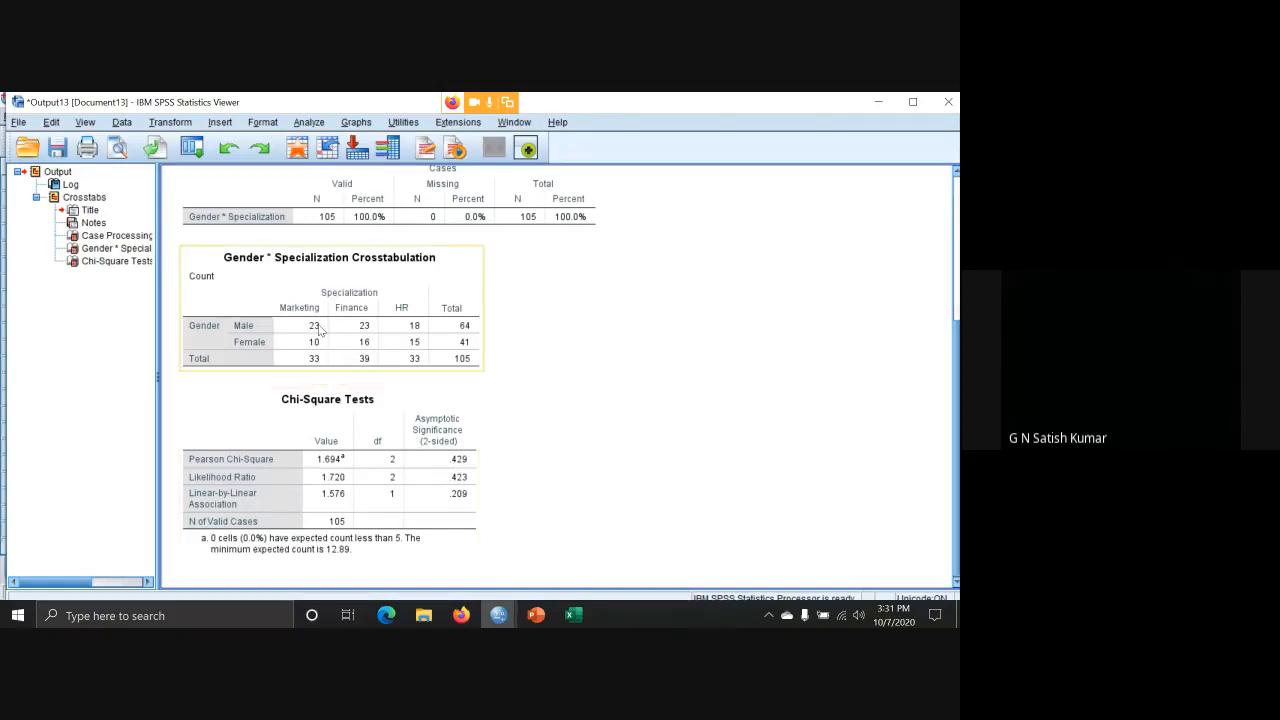
click(457, 375)
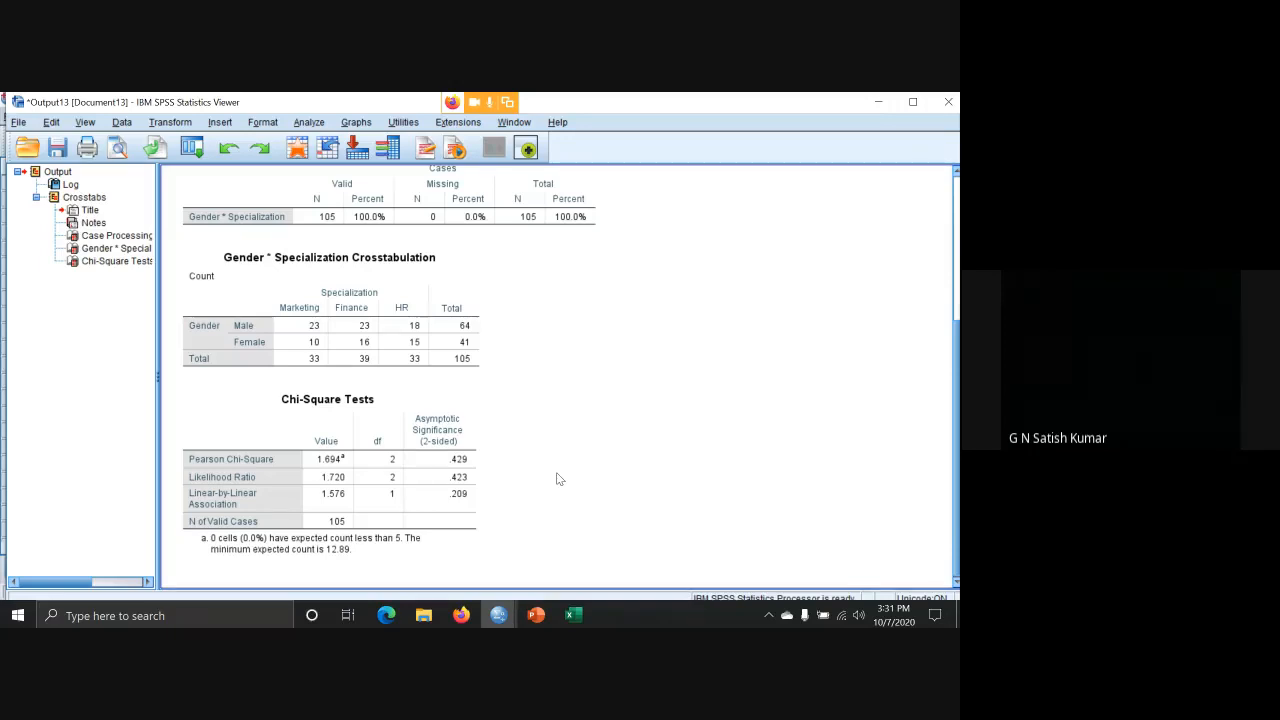
click(473, 486)
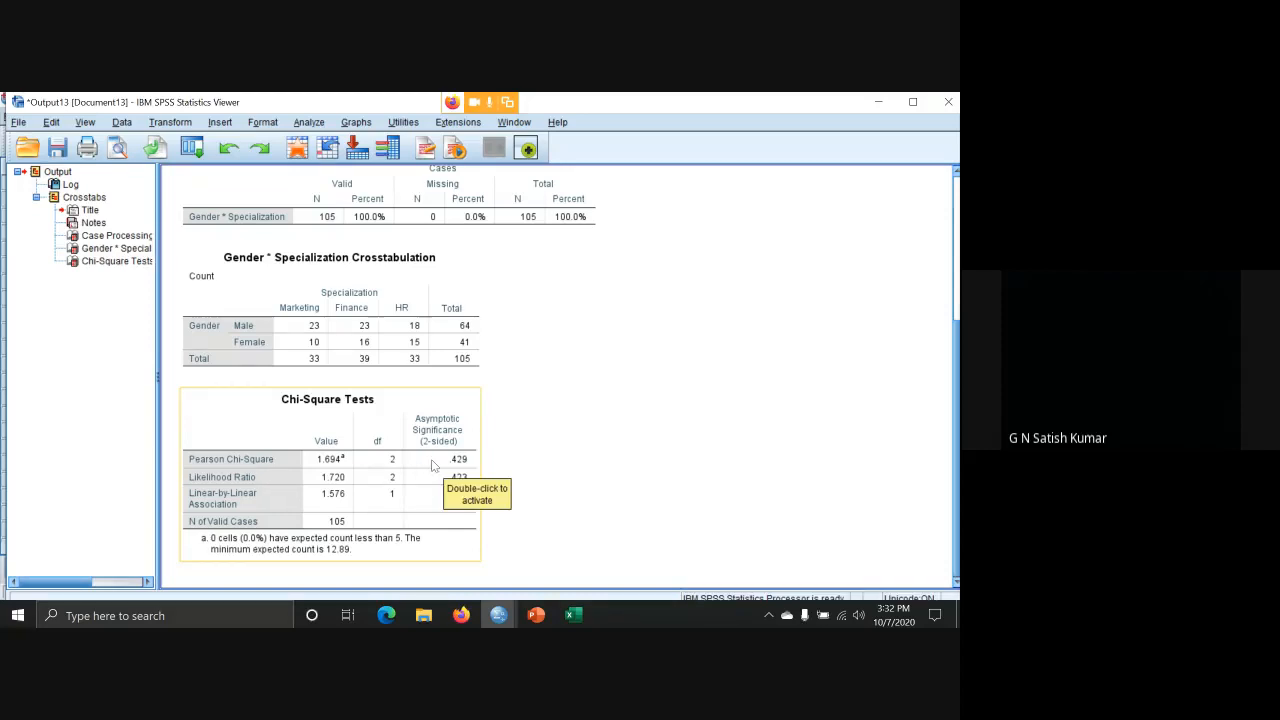
Return to the Grades.sav data editor and check the value labels of the Grades variable.
click(495, 616)
click(426, 573)
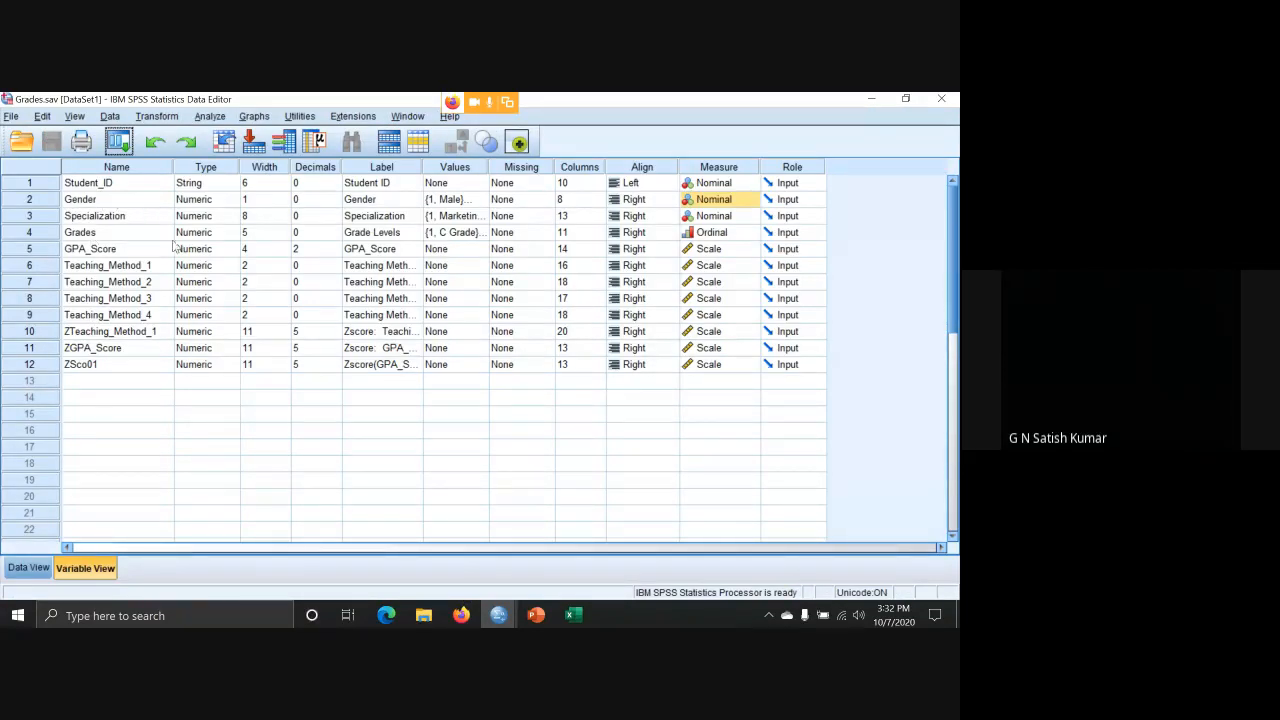
double_click(479, 235)
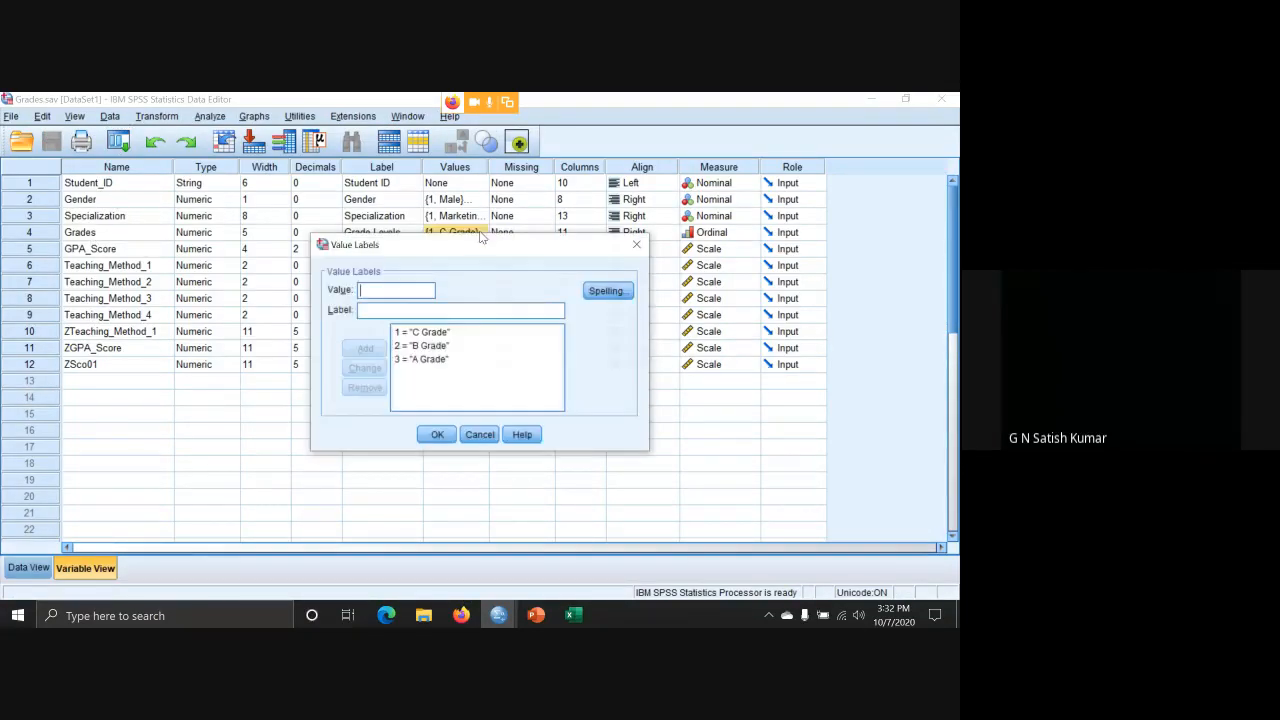
click(437, 434)
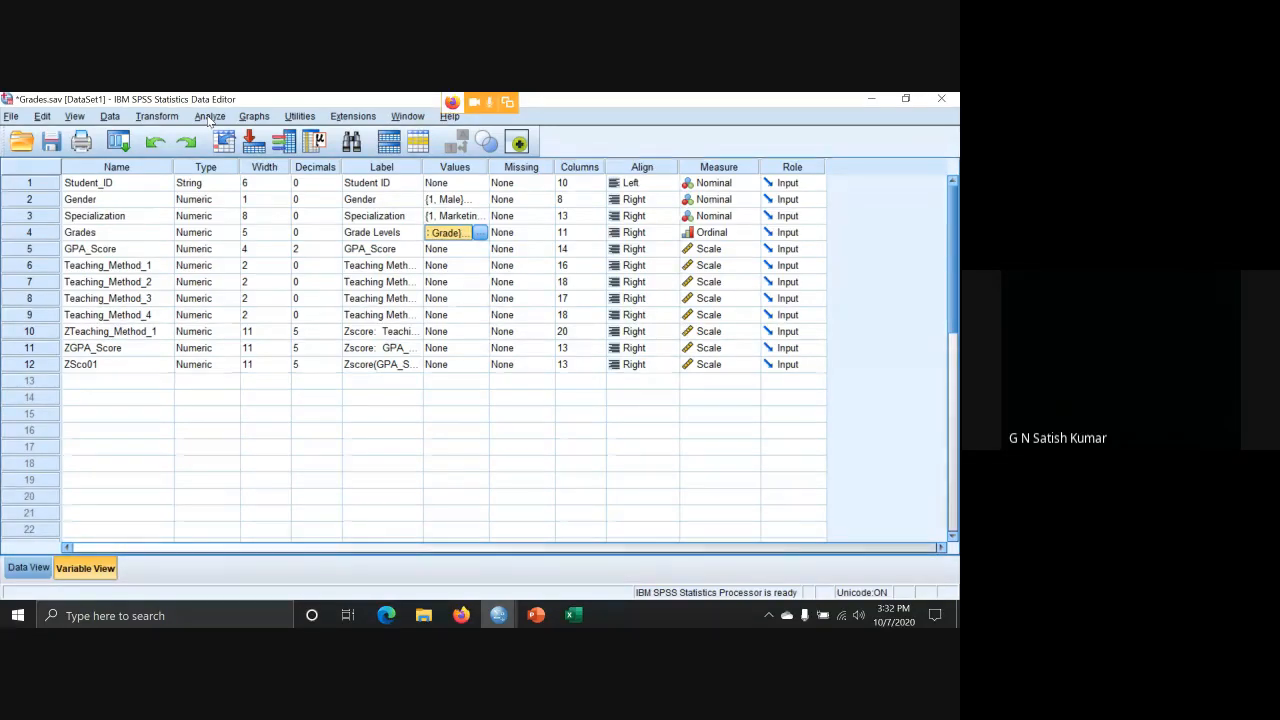
Reopen the Crosstabs analysis and replace Specialization with Grade Levels as the column variable, keeping Gender in the rows.
click(210, 117)
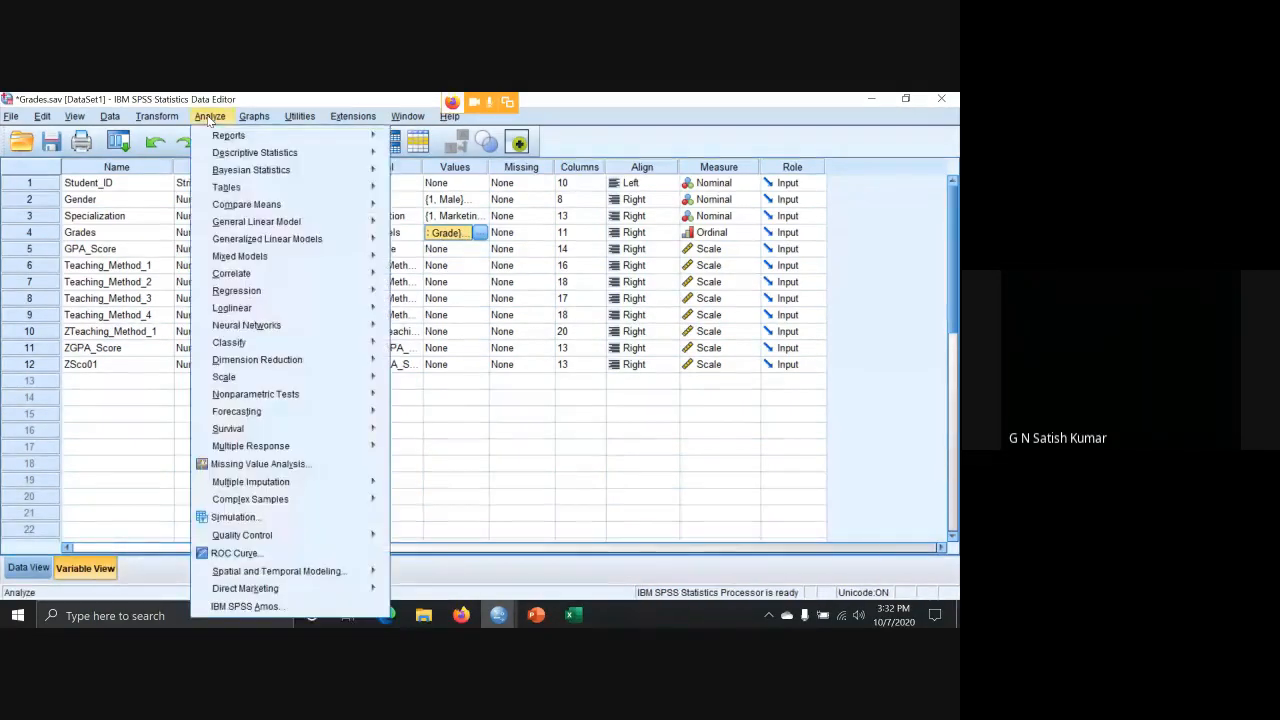
mouse_move(255, 156)
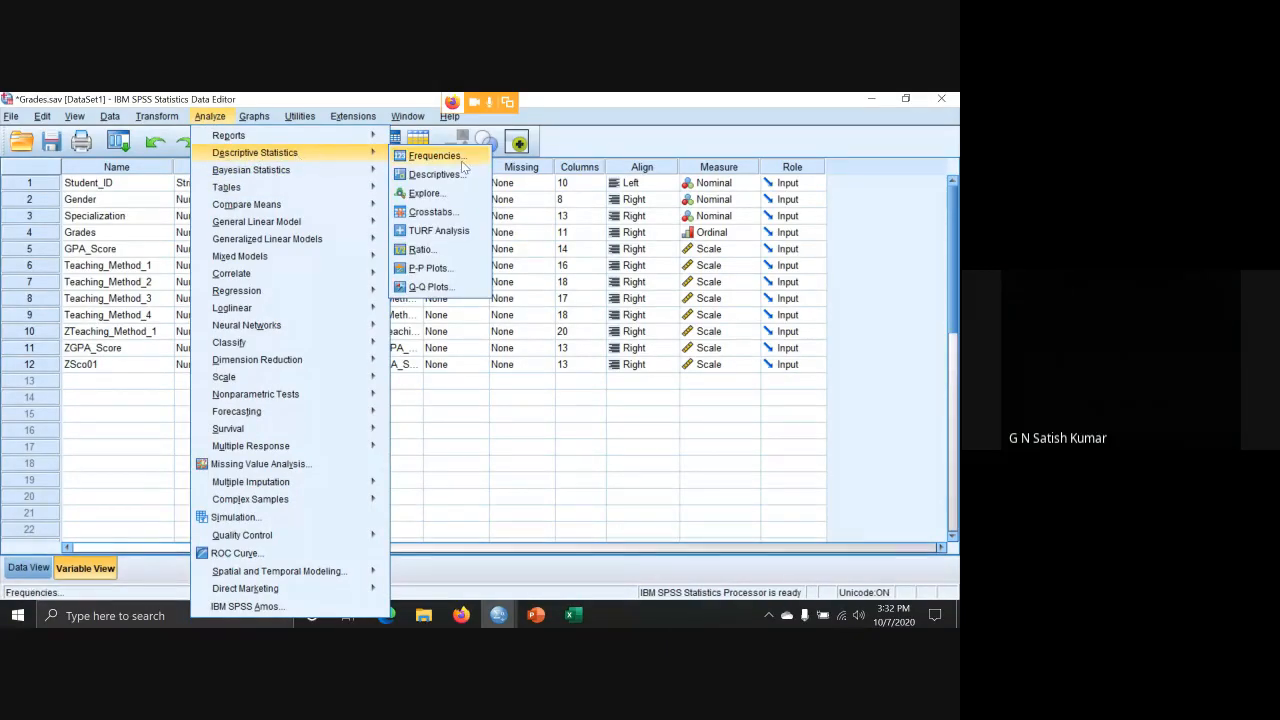
click(449, 211)
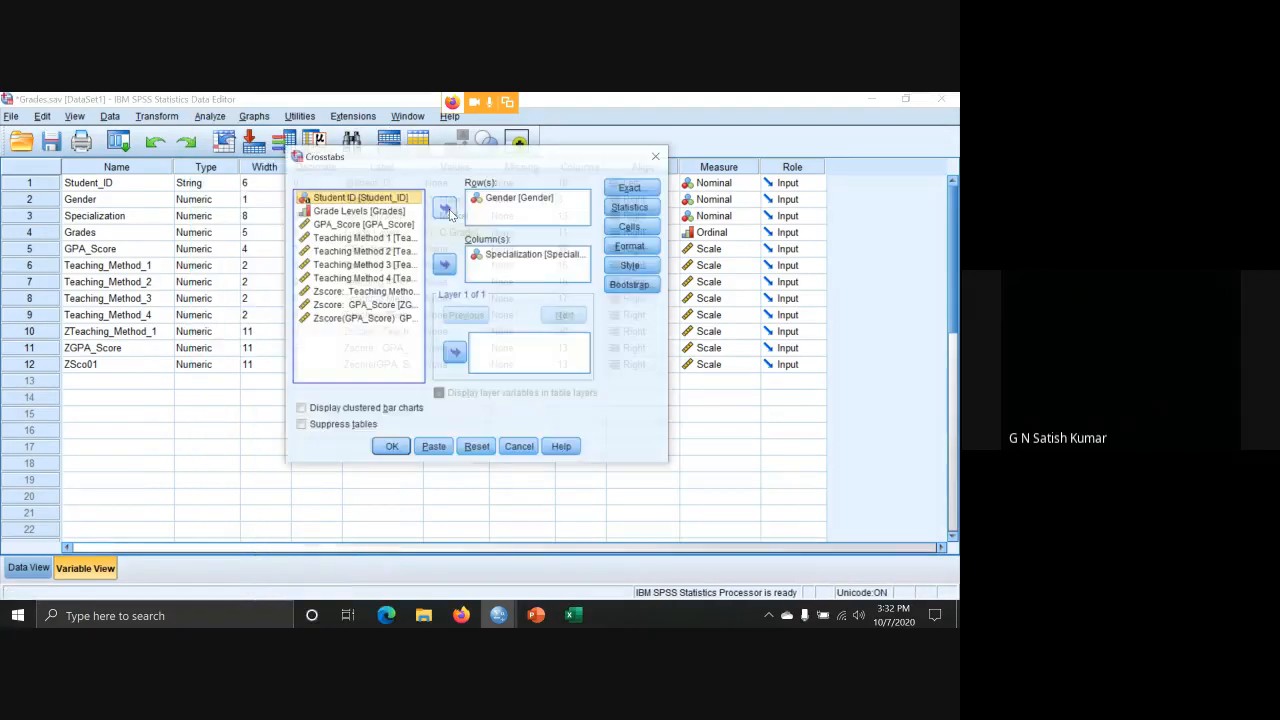
click(517, 256)
click(445, 264)
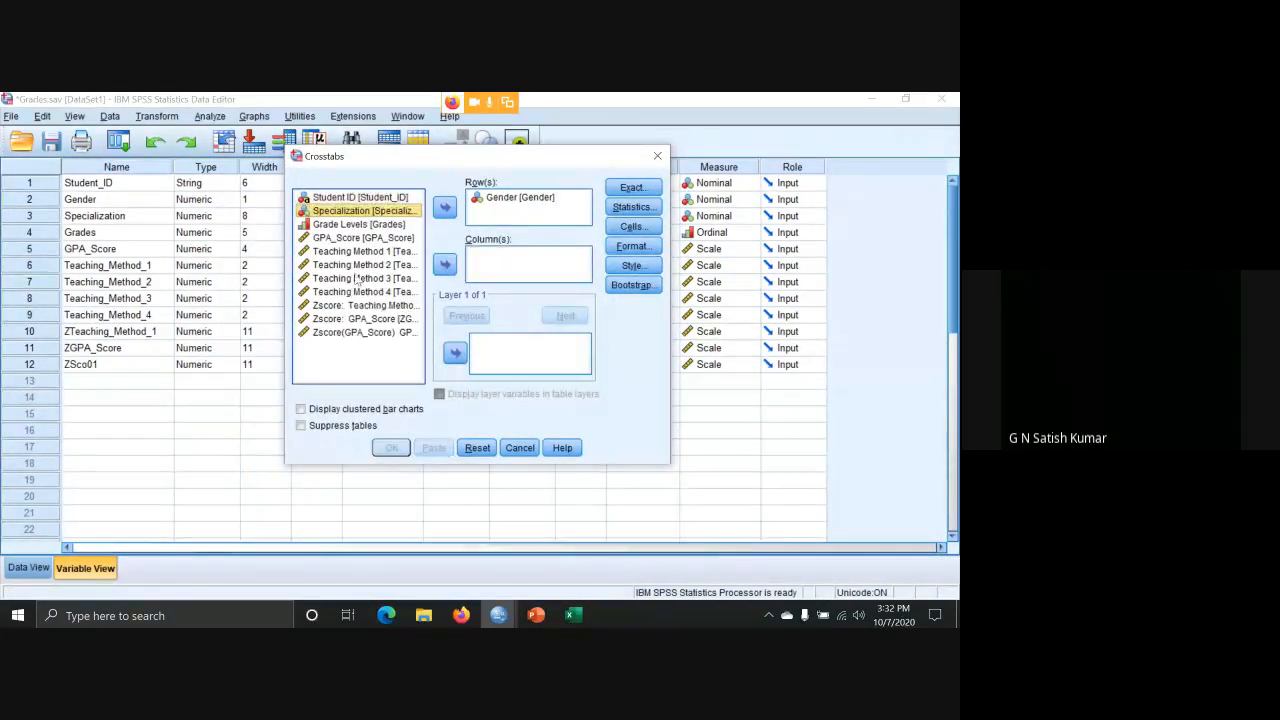
click(358, 226)
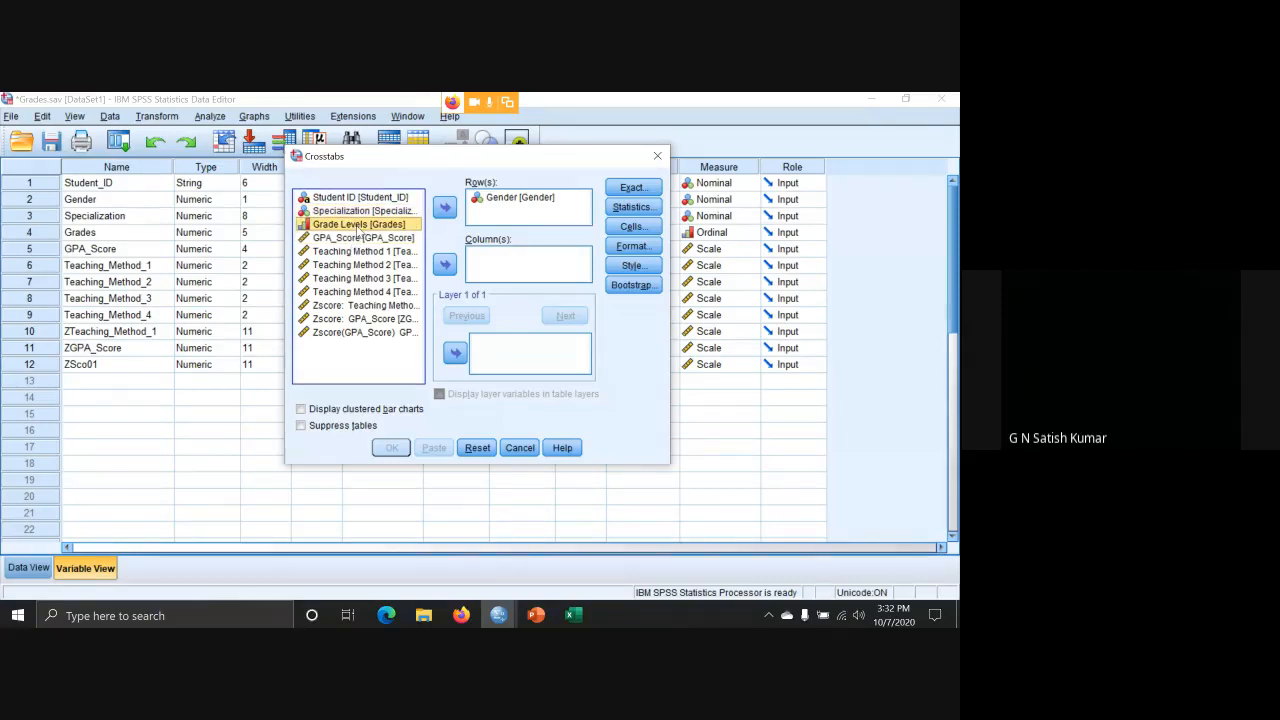
click(446, 264)
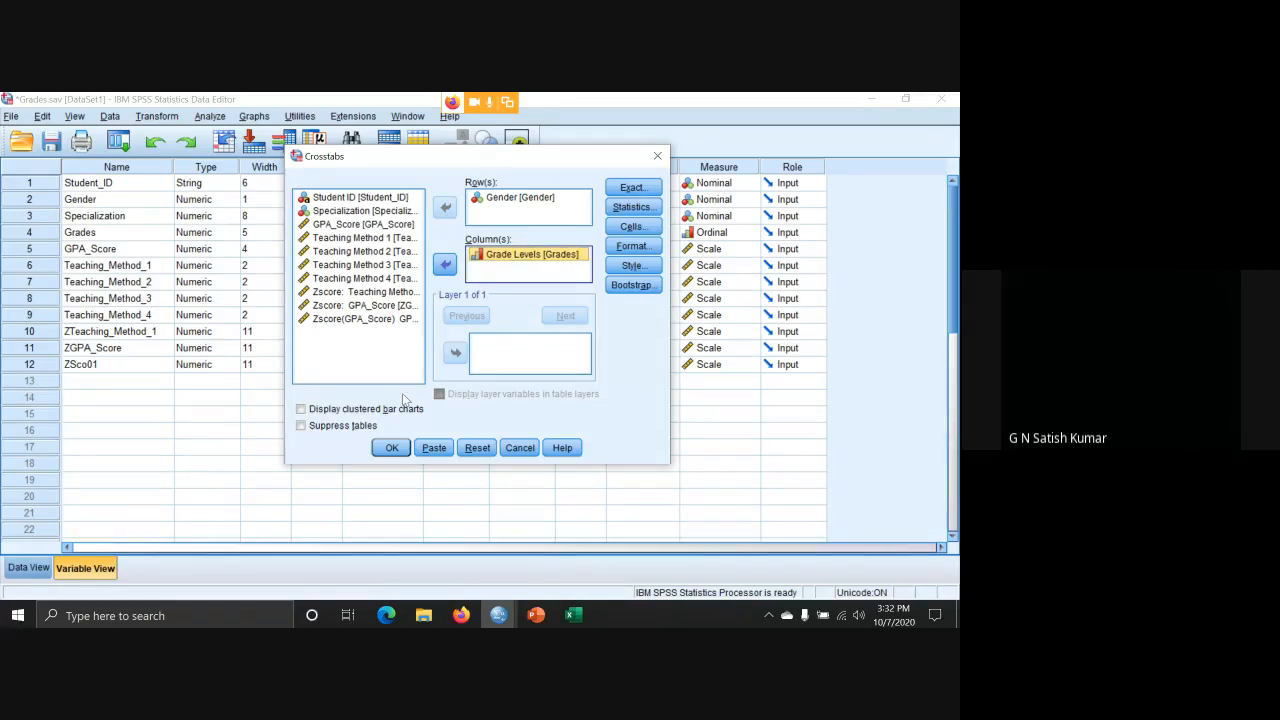
Keep the Chi-square statistic selected and run the Gender by Grade Levels crosstab.
click(637, 210)
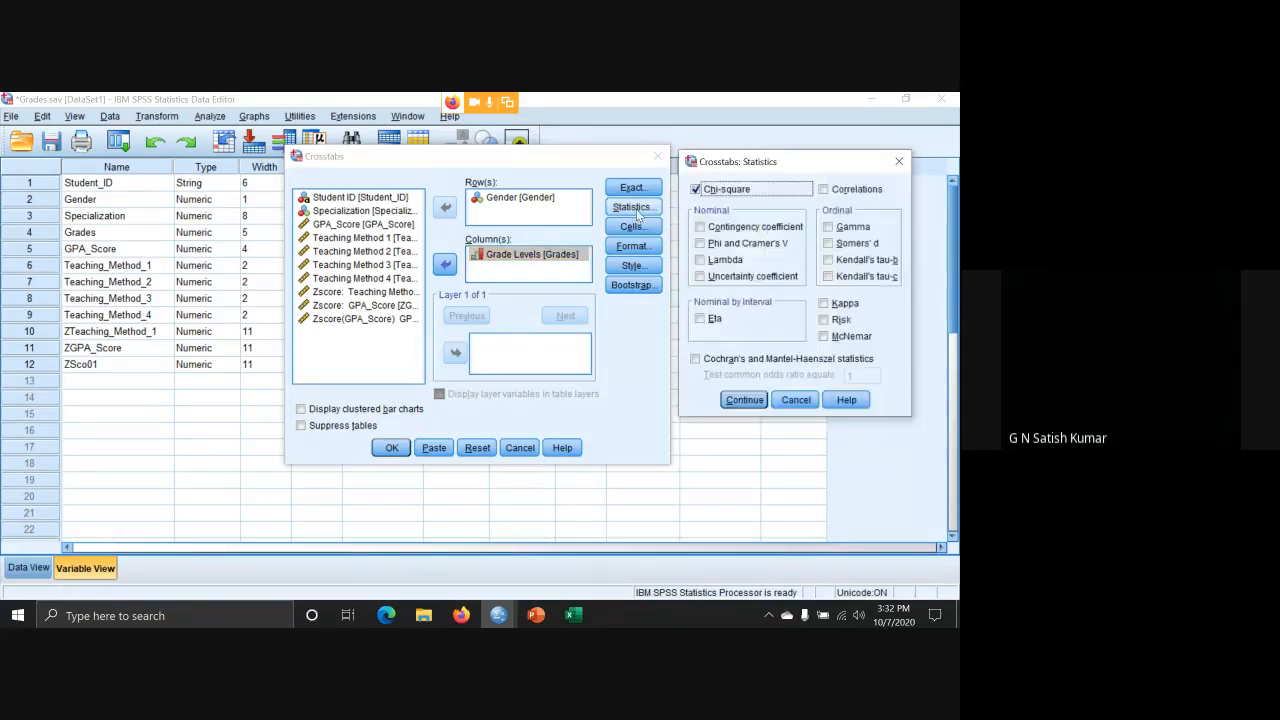
click(760, 400)
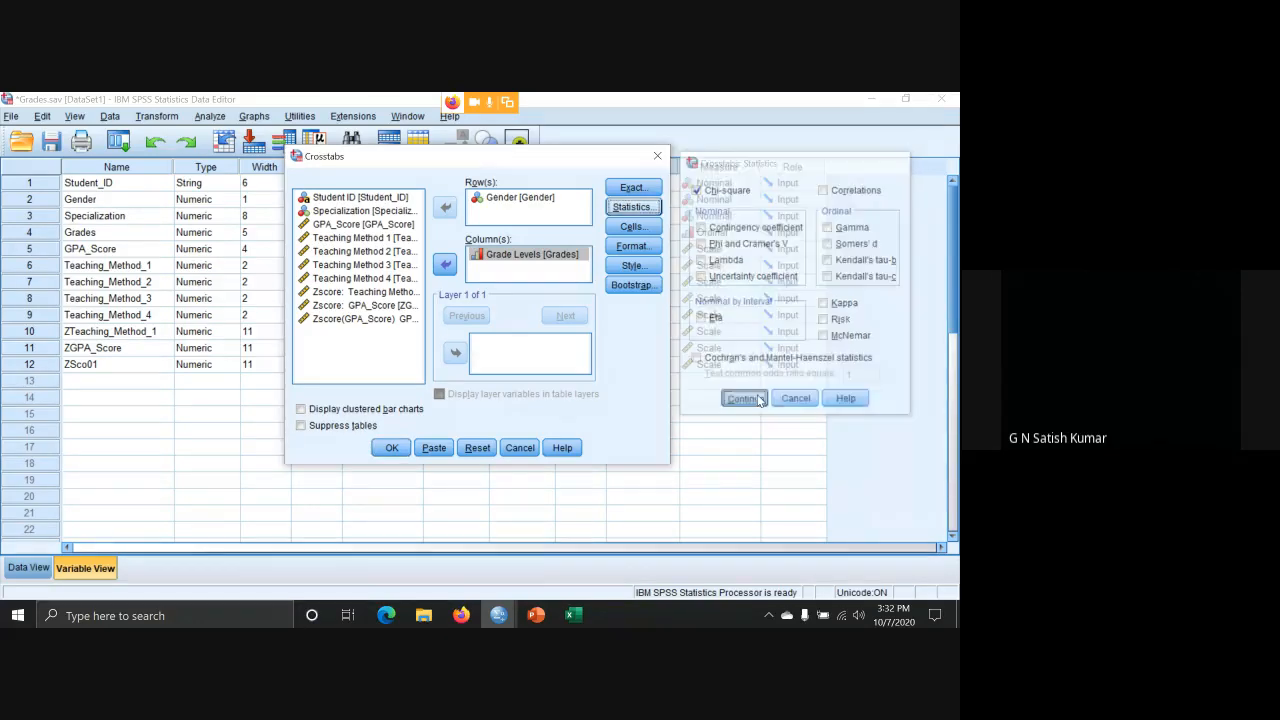
click(390, 449)
Examine the Gender by Grade Levels counts and the Pearson Chi-Square significance in the output.
scroll(618, 405, down, 2)
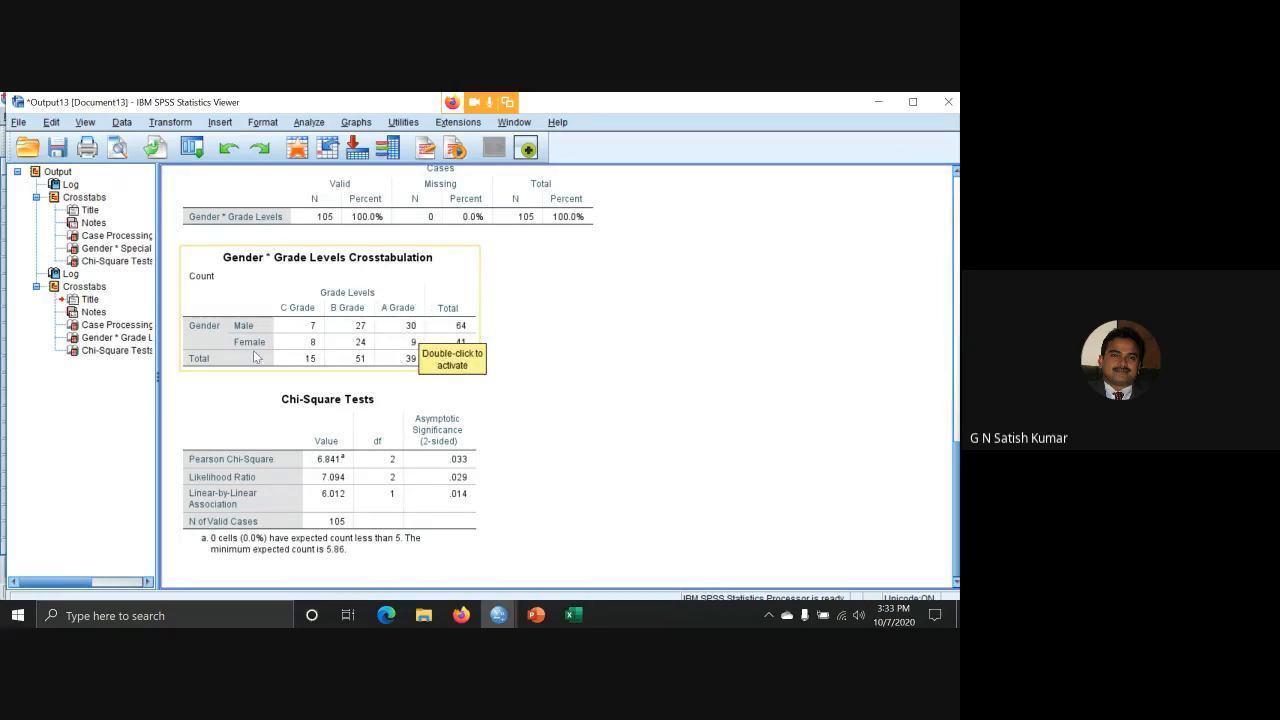
click(412, 340)
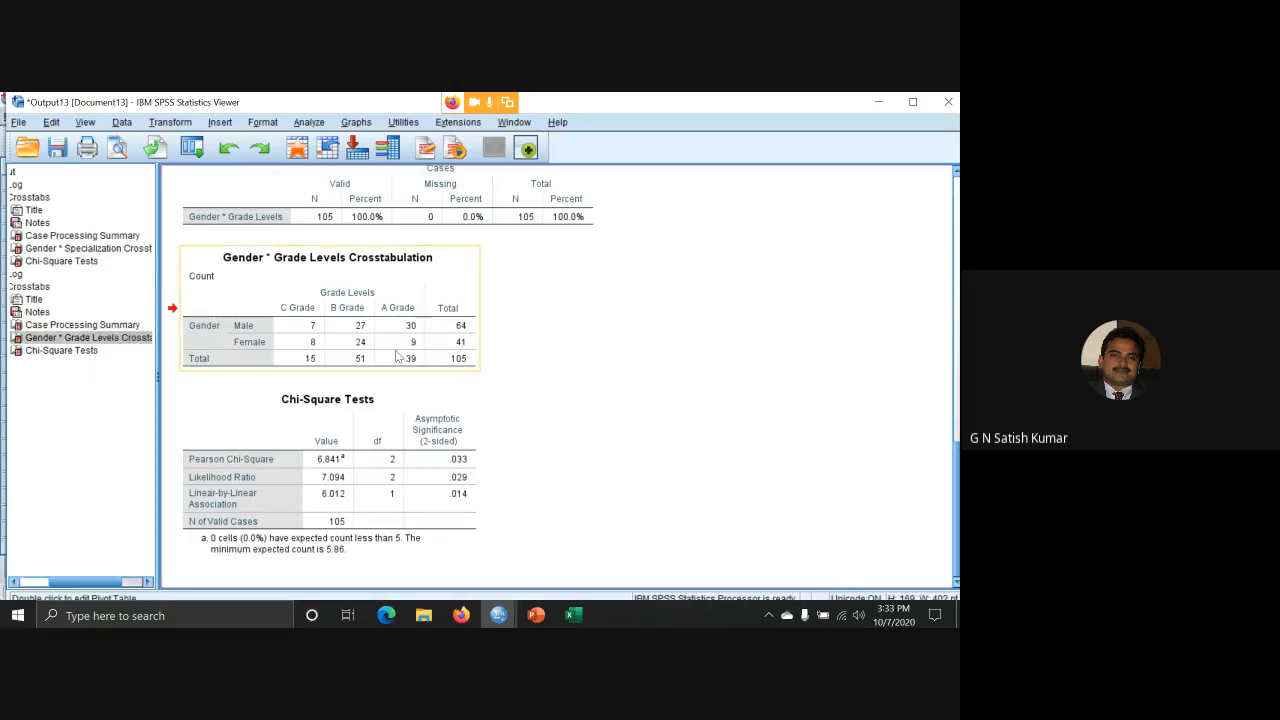
double_click(458, 465)
Add row percentages to the cells of the Gender by Grade Levels crosstab and rerun the analysis.
click(309, 122)
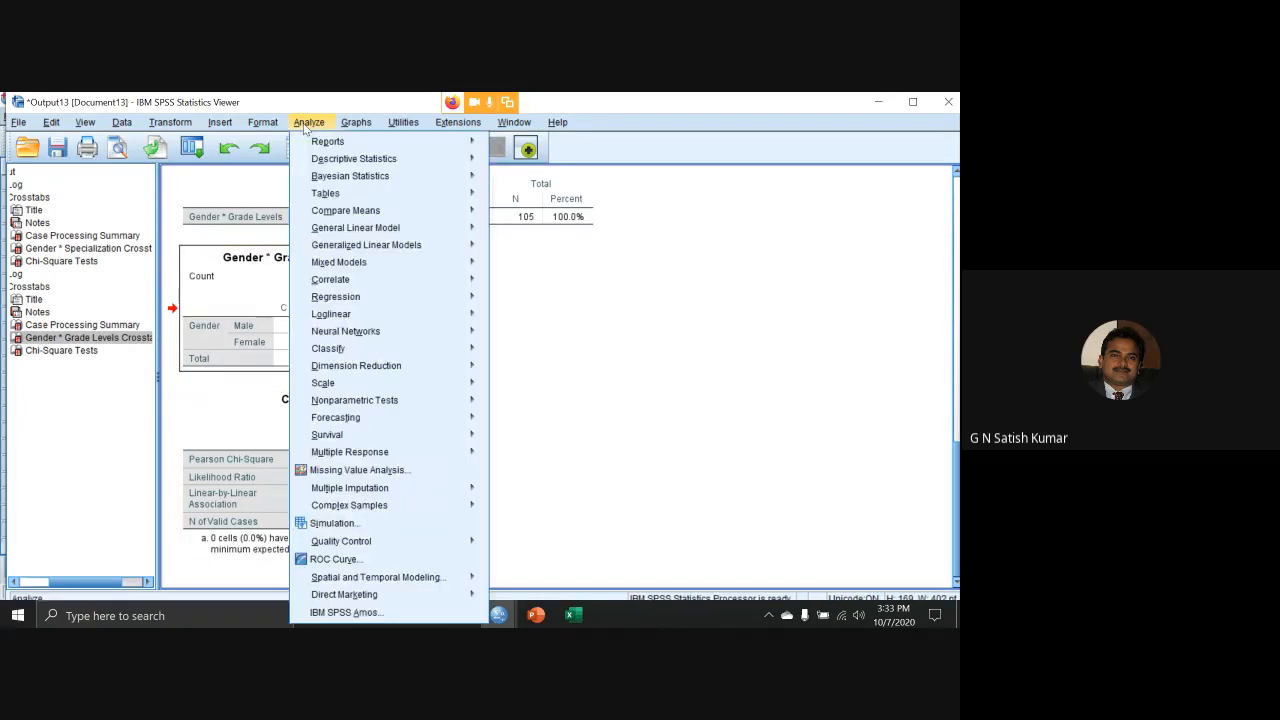
mouse_move(345, 160)
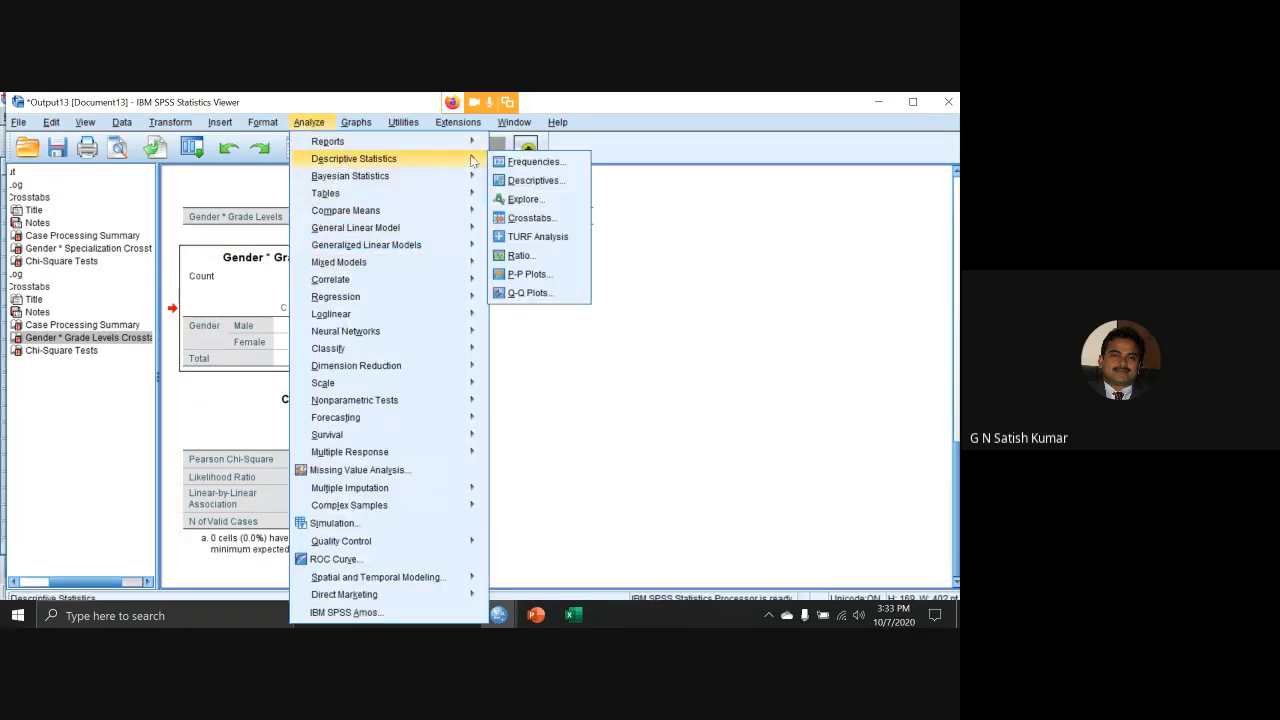
click(546, 217)
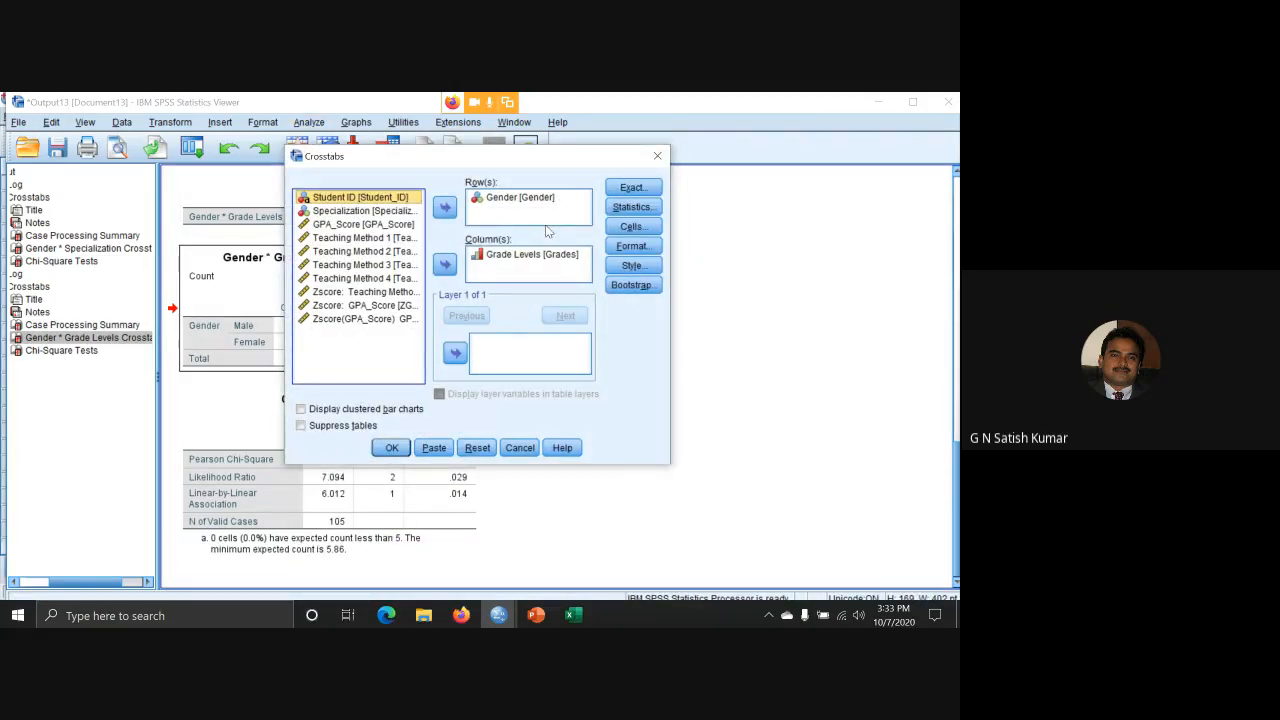
click(626, 224)
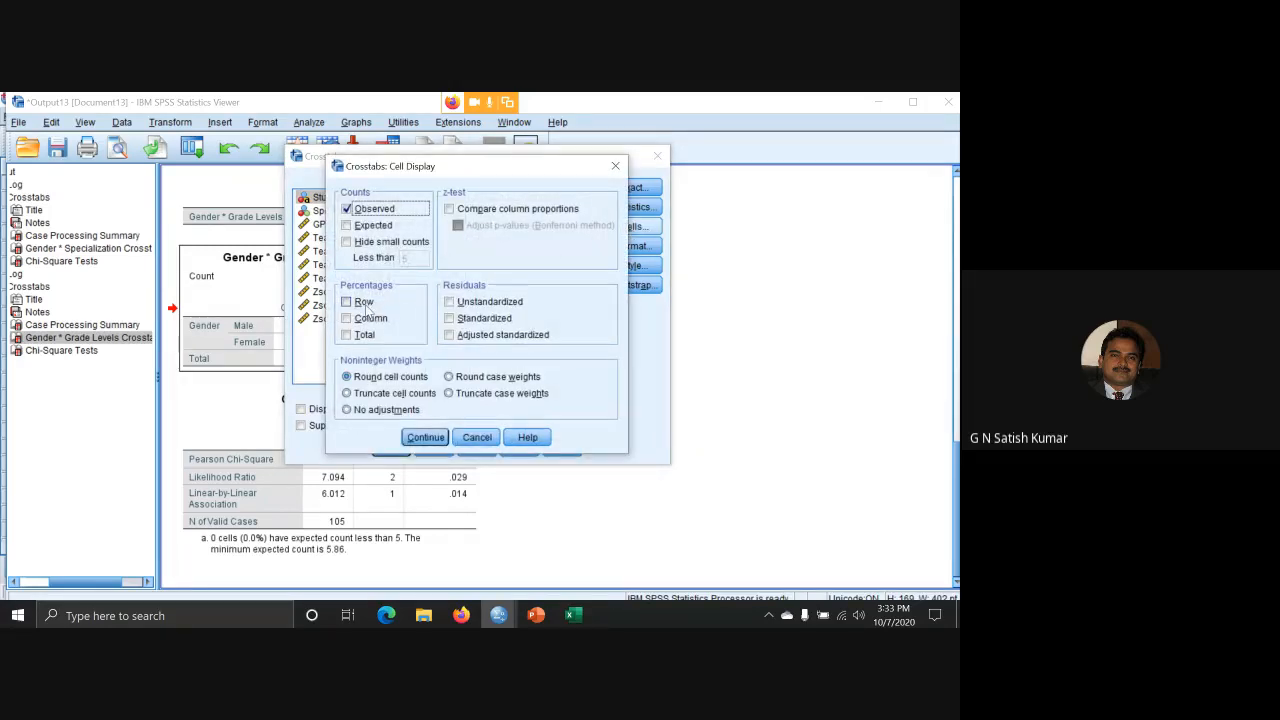
click(365, 306)
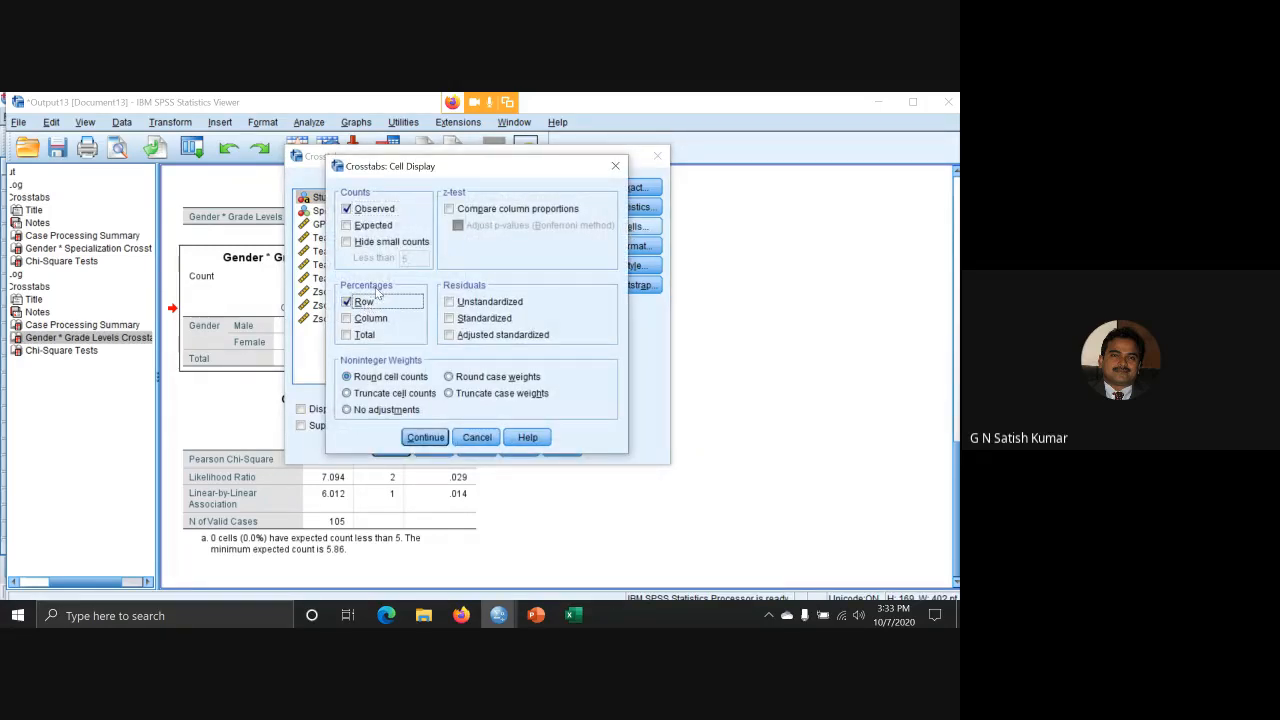
click(421, 438)
click(396, 447)
Examine the percentages within Gender for each grade level and the accompanying Chi-Square Tests table.
scroll(692, 428, down, 2)
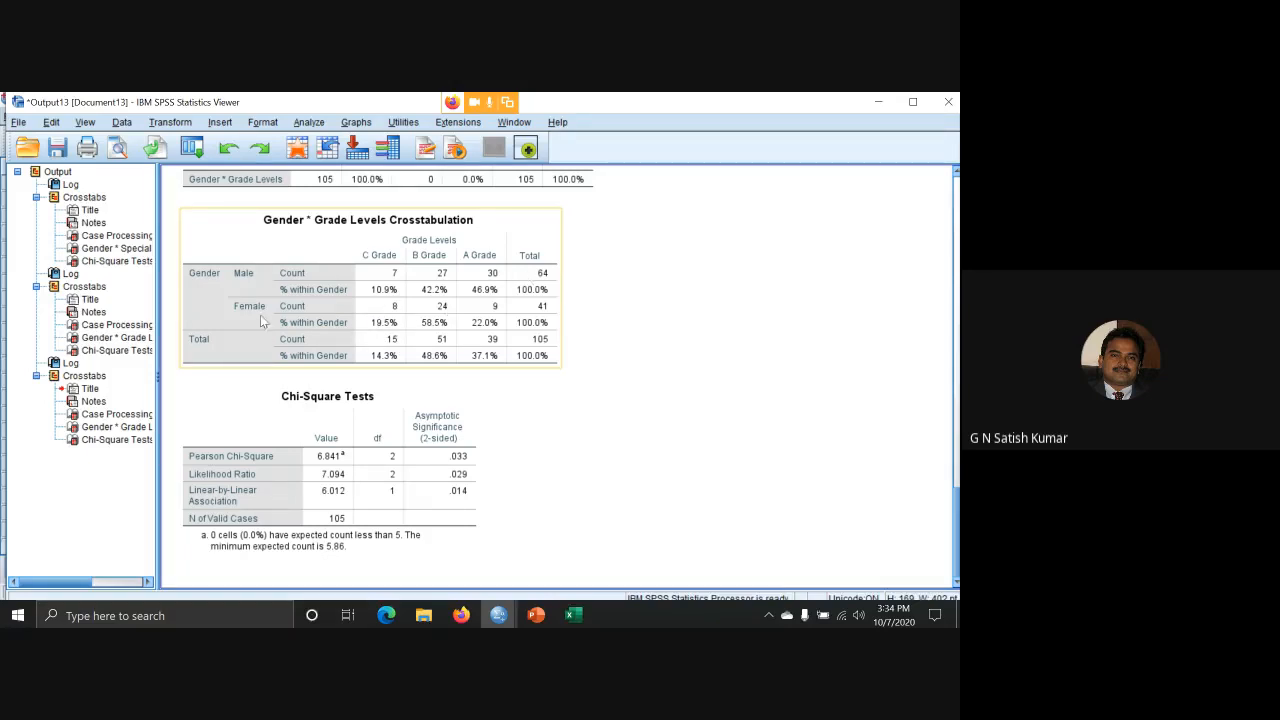
click(897, 430)
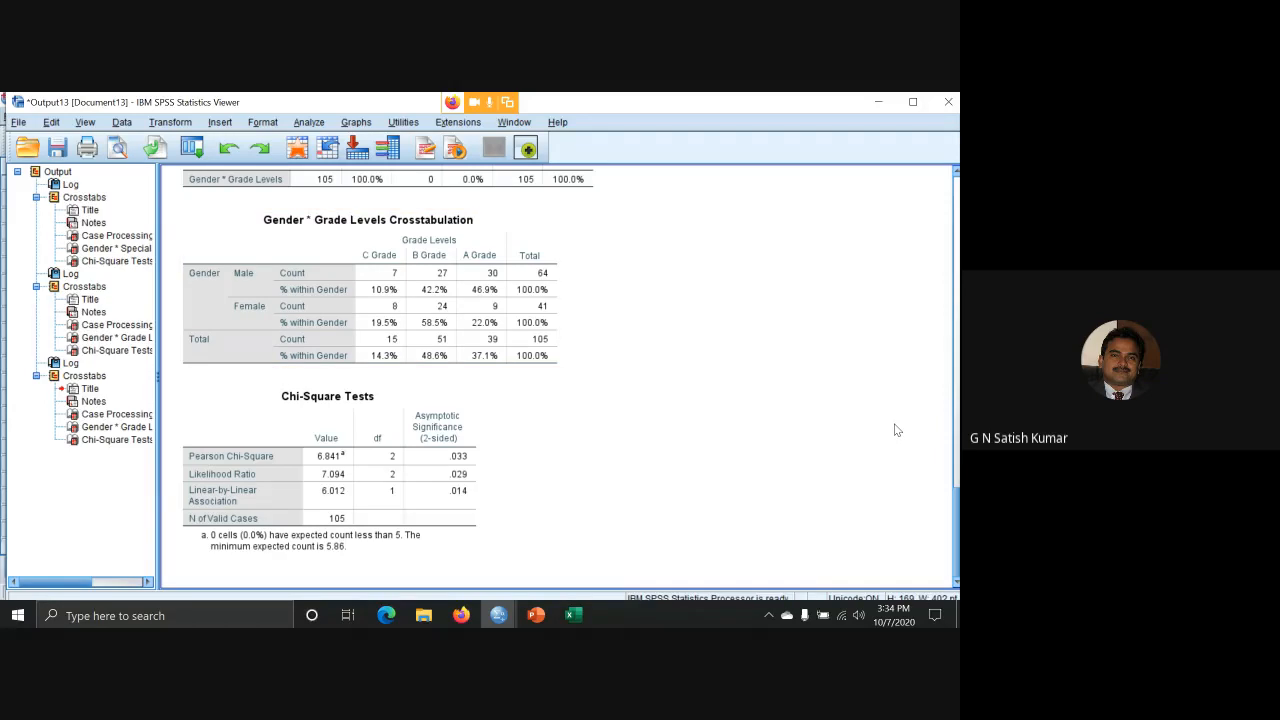
click(431, 425)
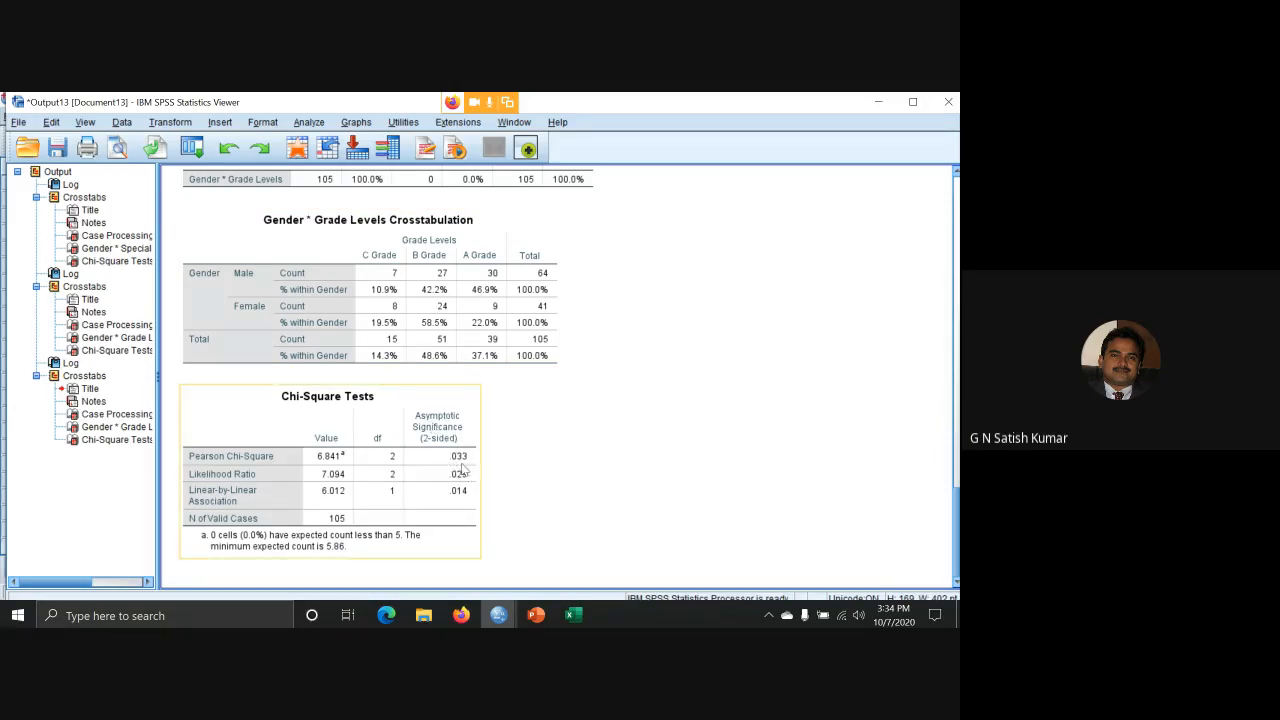
click(598, 473)
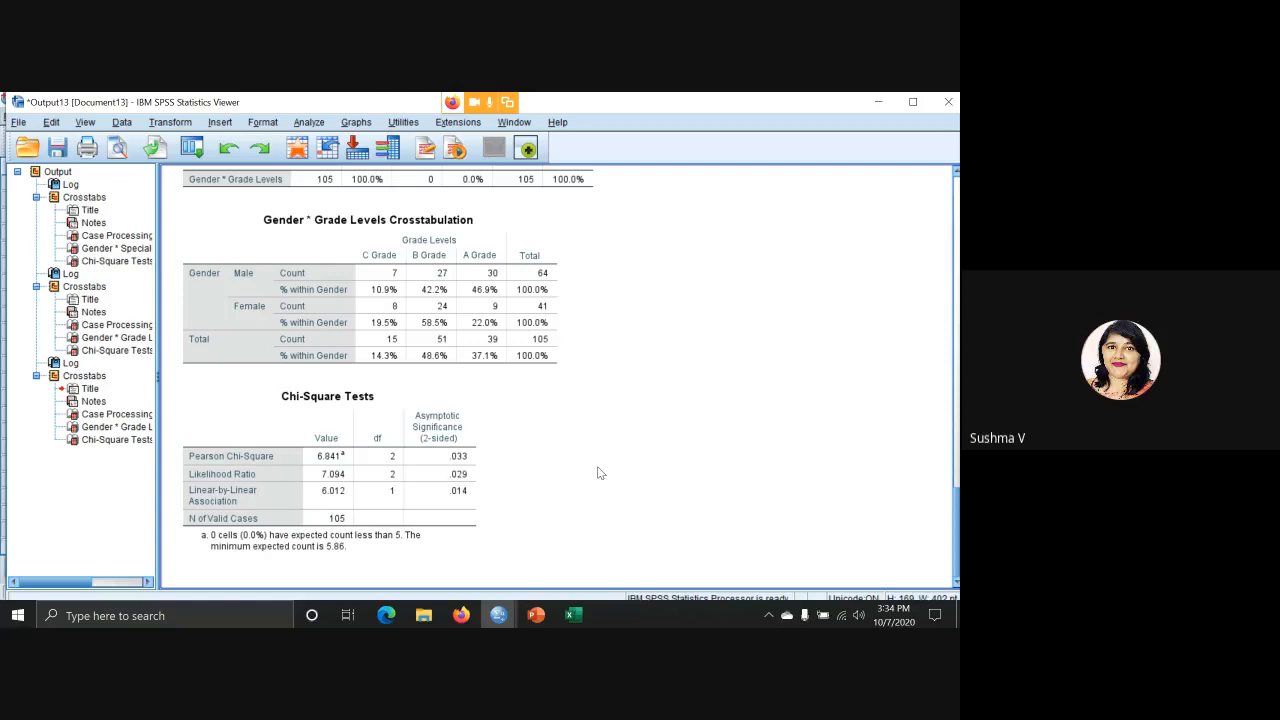
Rerun the Gender by Grade Levels crosstab with Observed counts and Row percentages kept in the cell display.
click(318, 124)
mouse_move(335, 160)
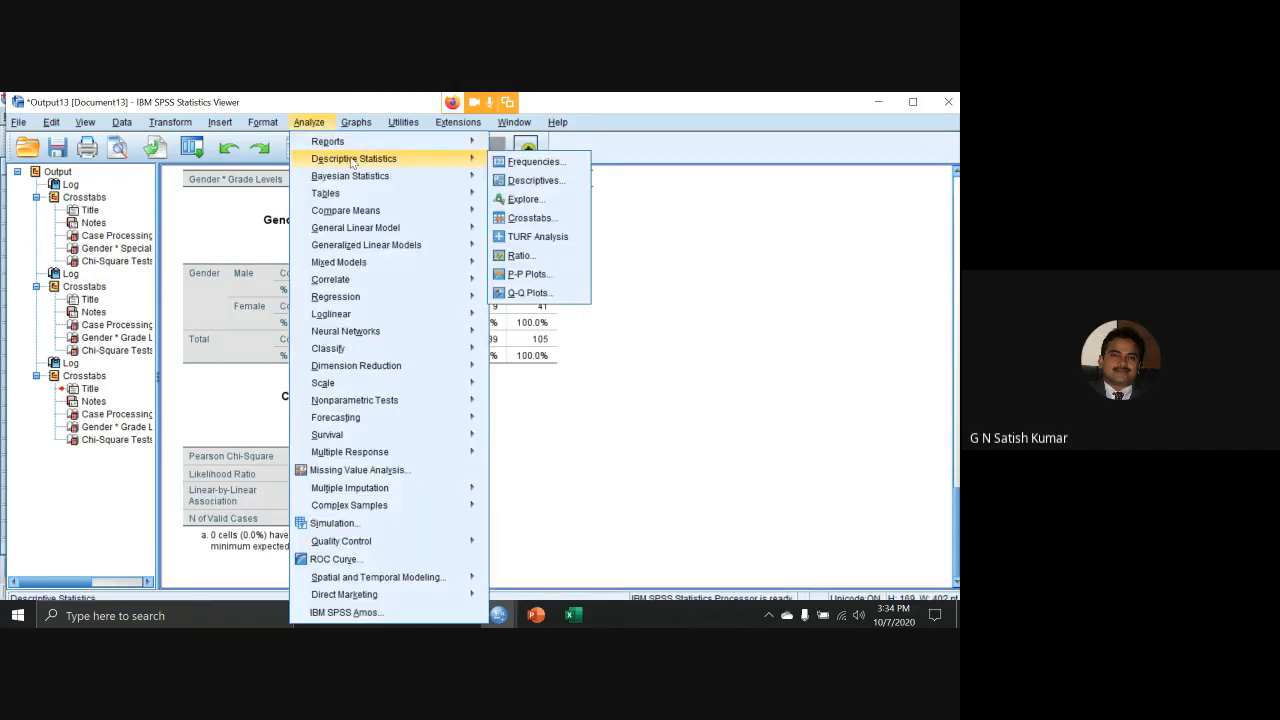
click(527, 218)
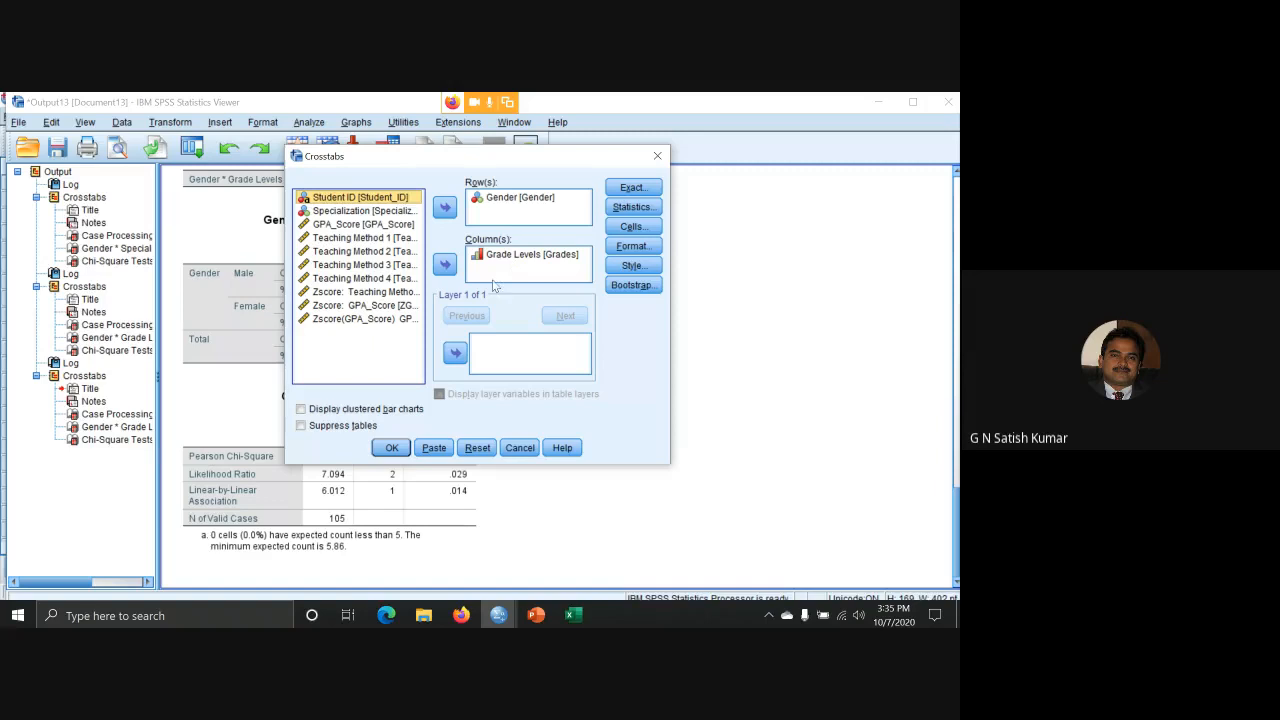
click(632, 229)
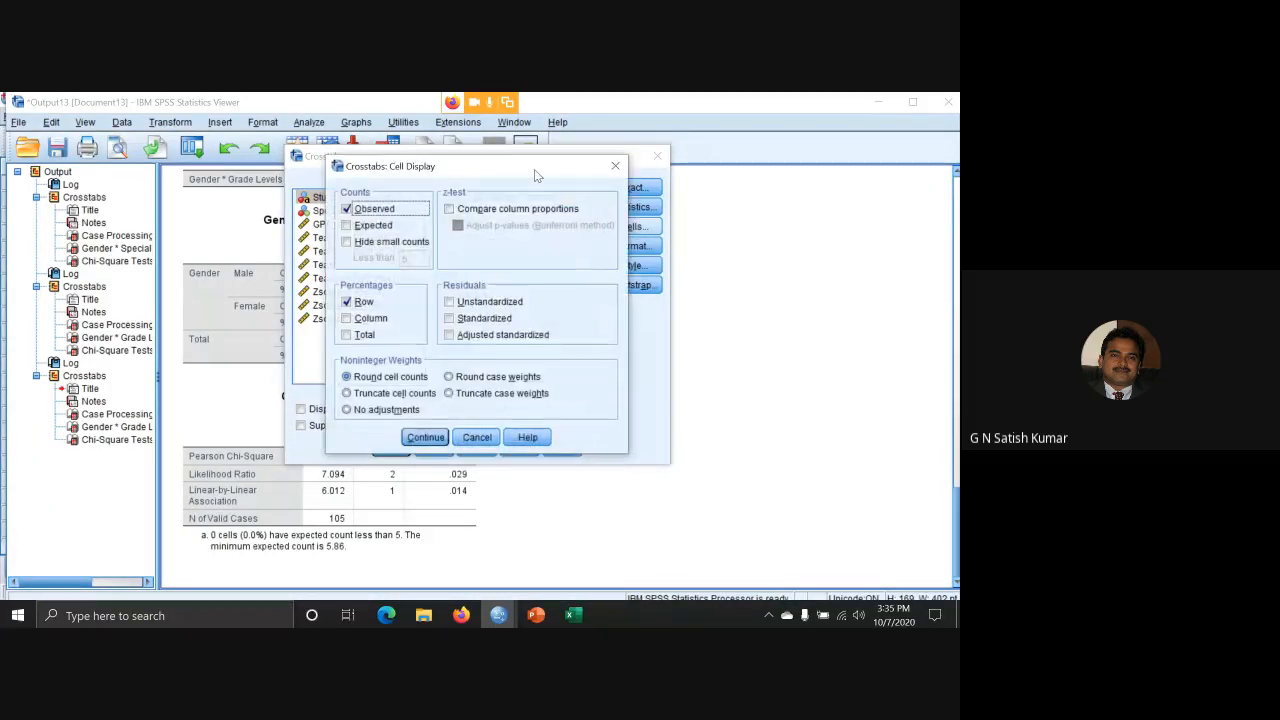
drag(534, 169, 862, 160)
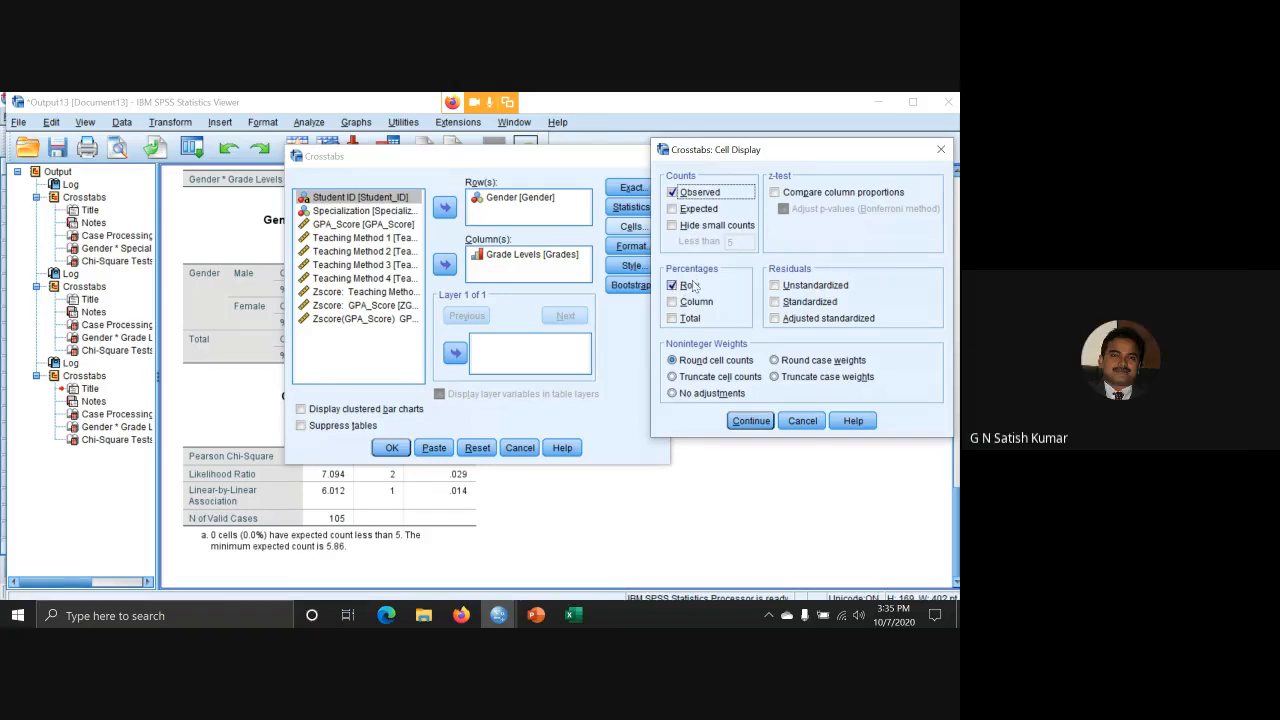
click(751, 420)
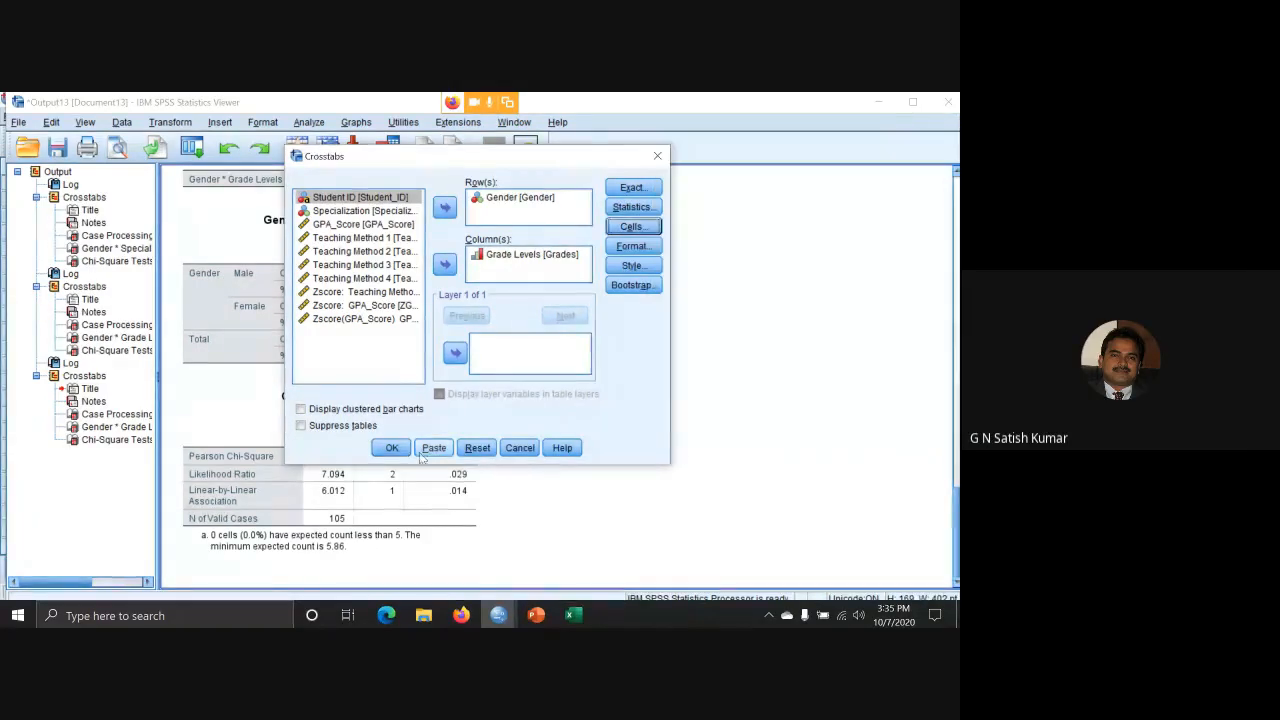
click(392, 448)
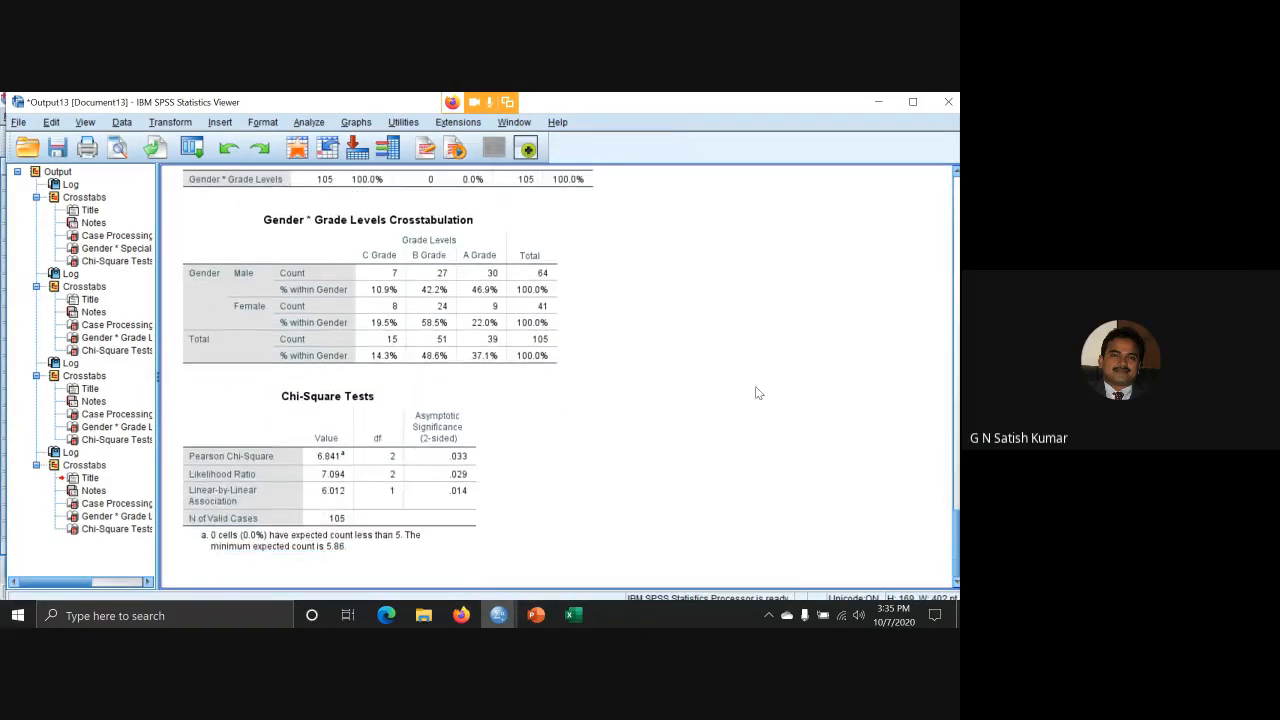
Compare the percentages within Gender with the earlier counts-only crosstab and Chi-Square Tests, and switch to the PowerPoint slide of test methods.
click(340, 320)
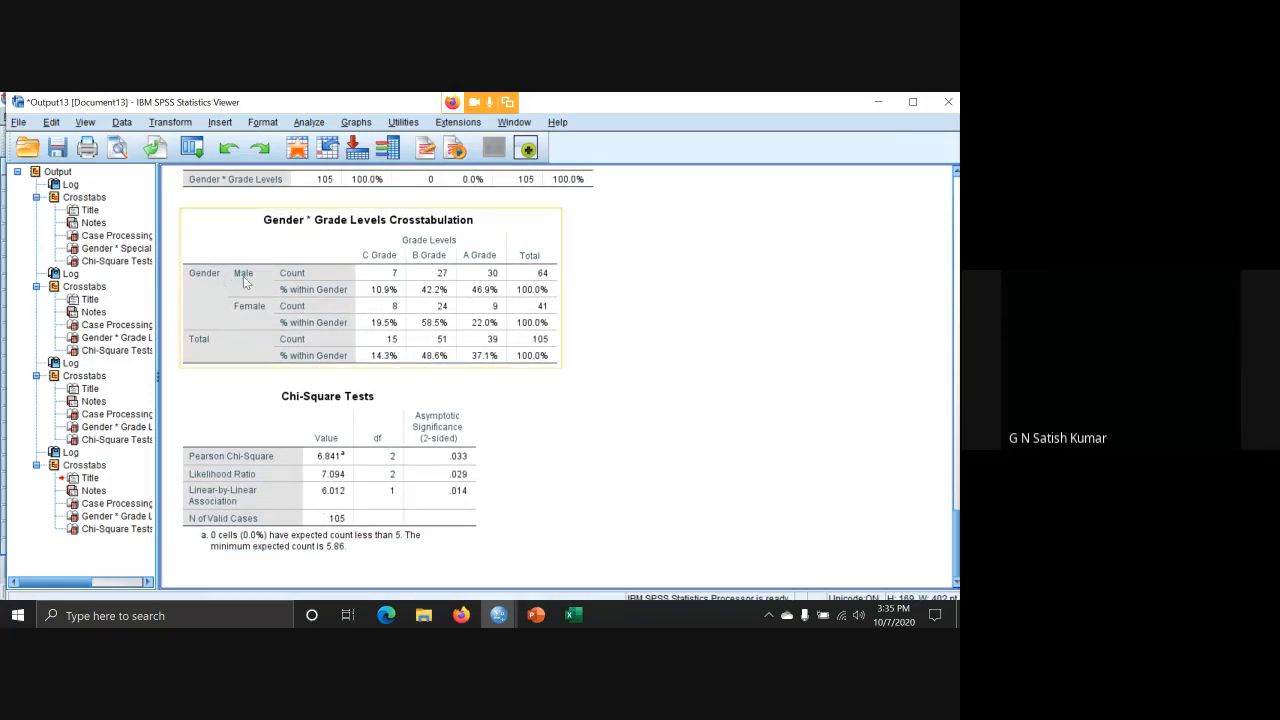
click(247, 330)
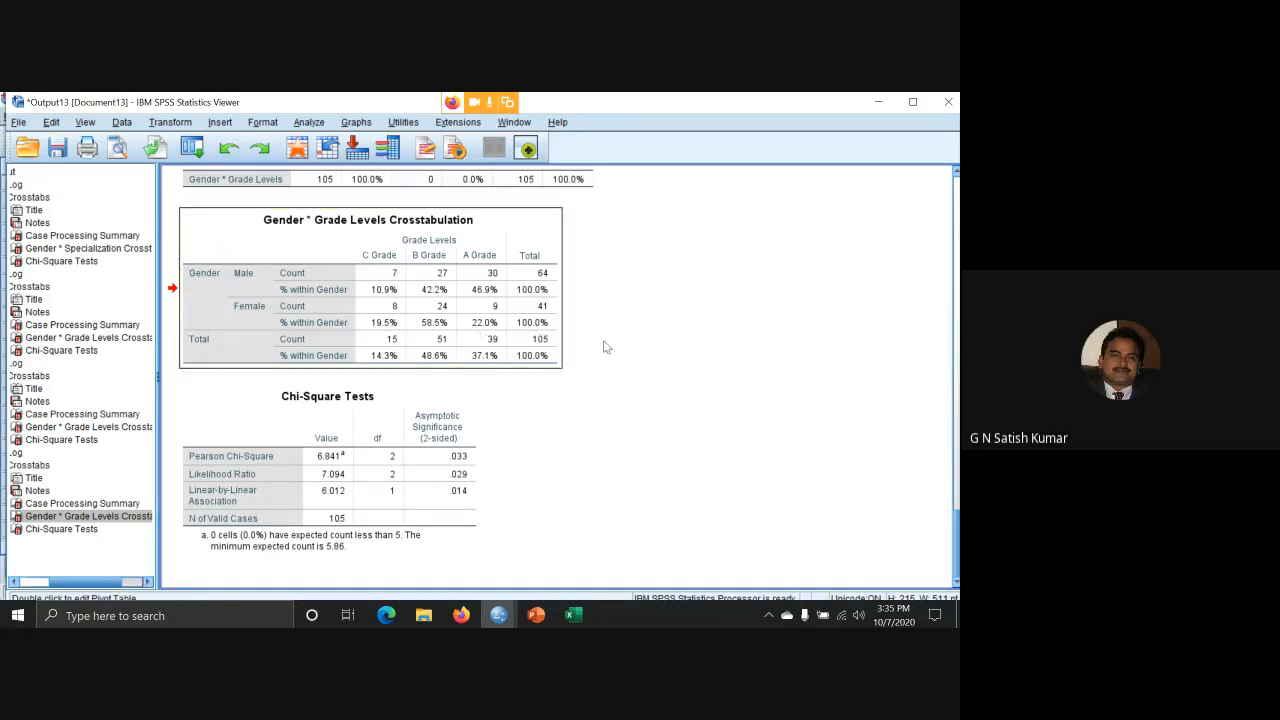
scroll(476, 336, up, 3)
scroll(476, 336, down, 2)
scroll(400, 345, up, 4)
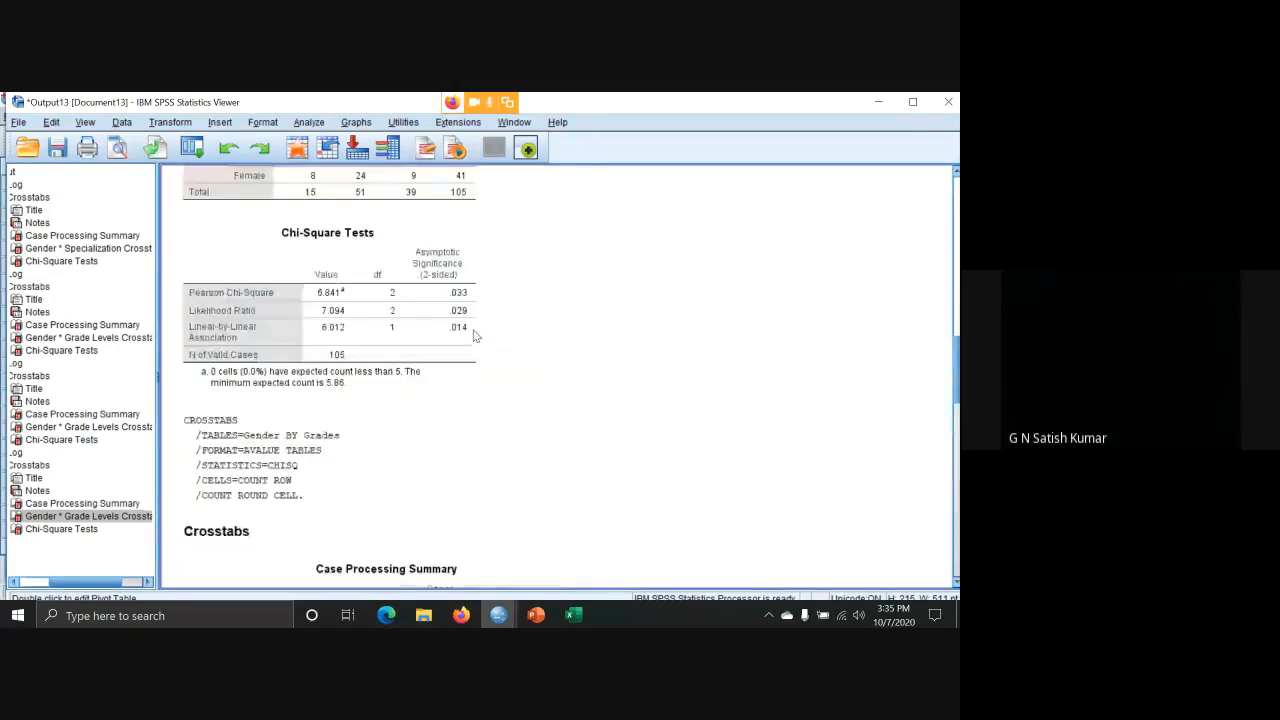
scroll(357, 349, up, 2)
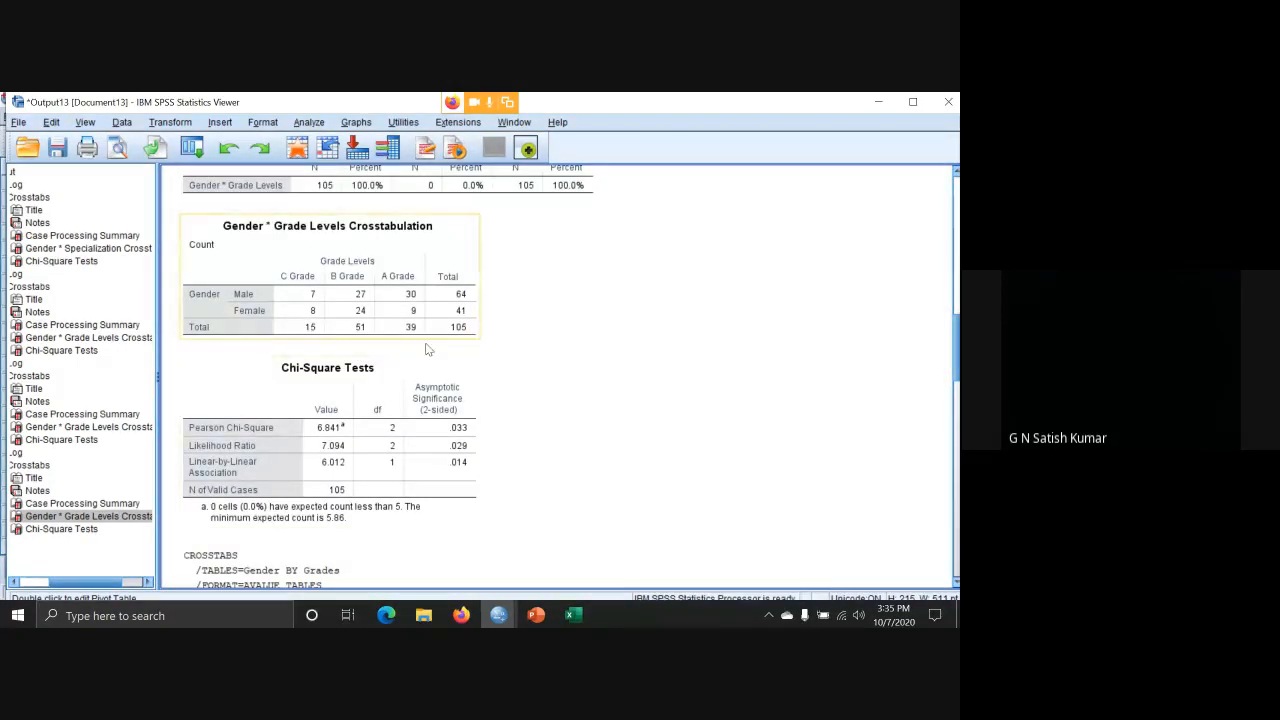
scroll(489, 338, down, 5)
scroll(489, 338, up, 1)
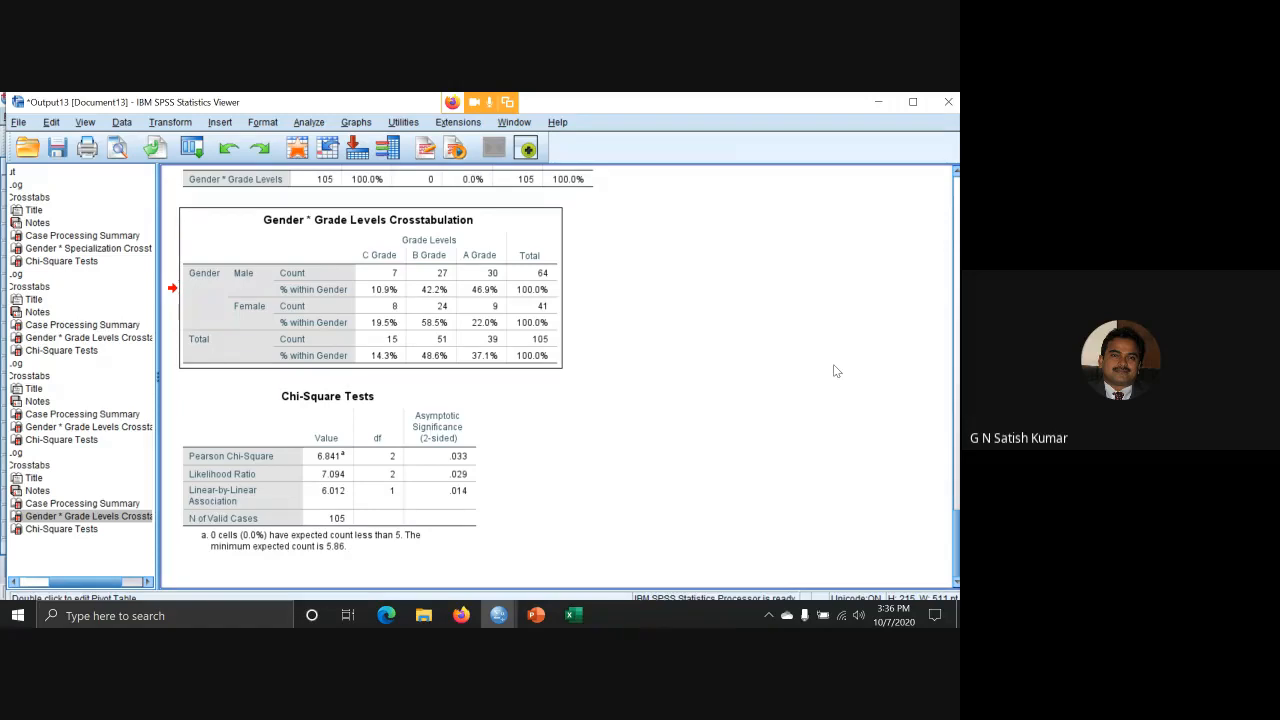
click(468, 461)
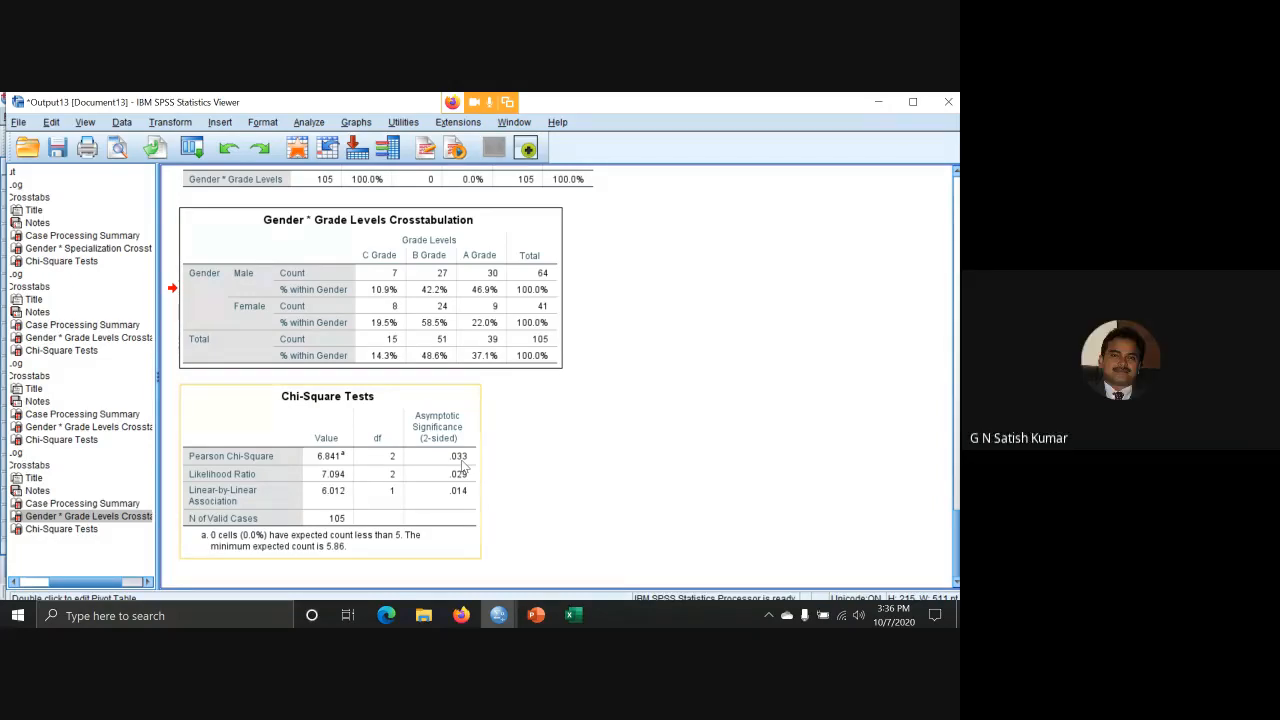
click(536, 616)
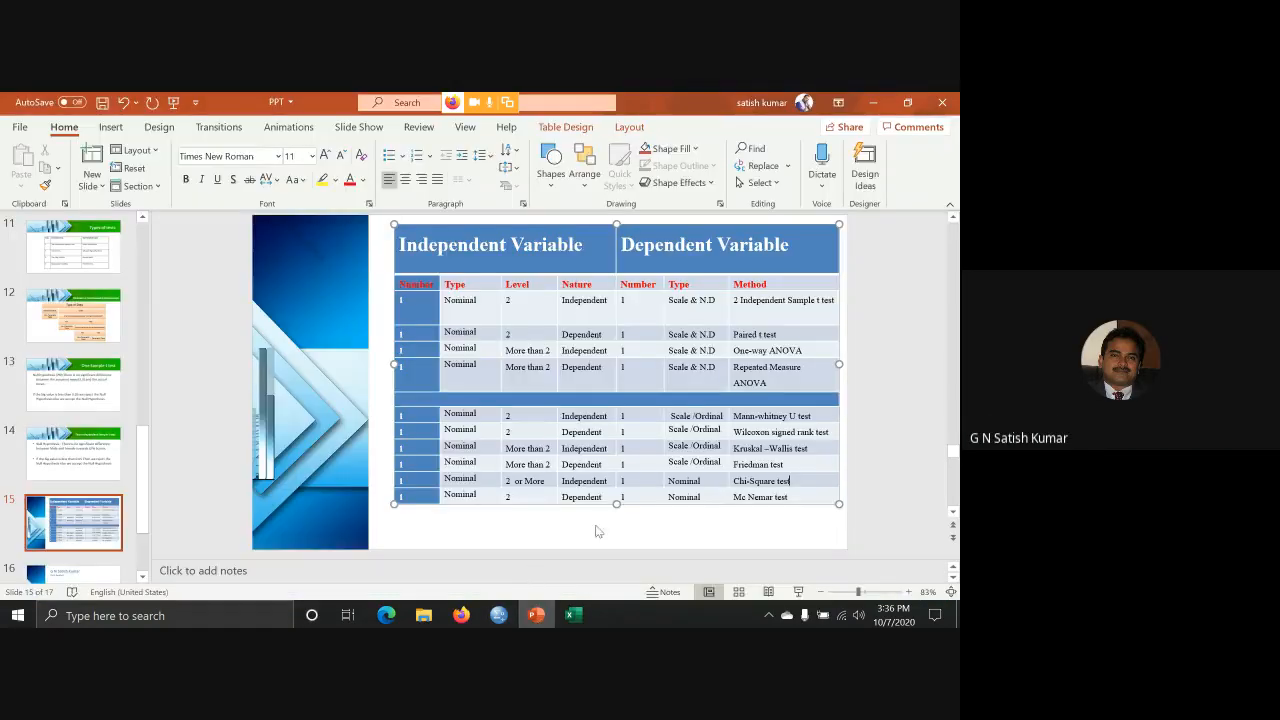
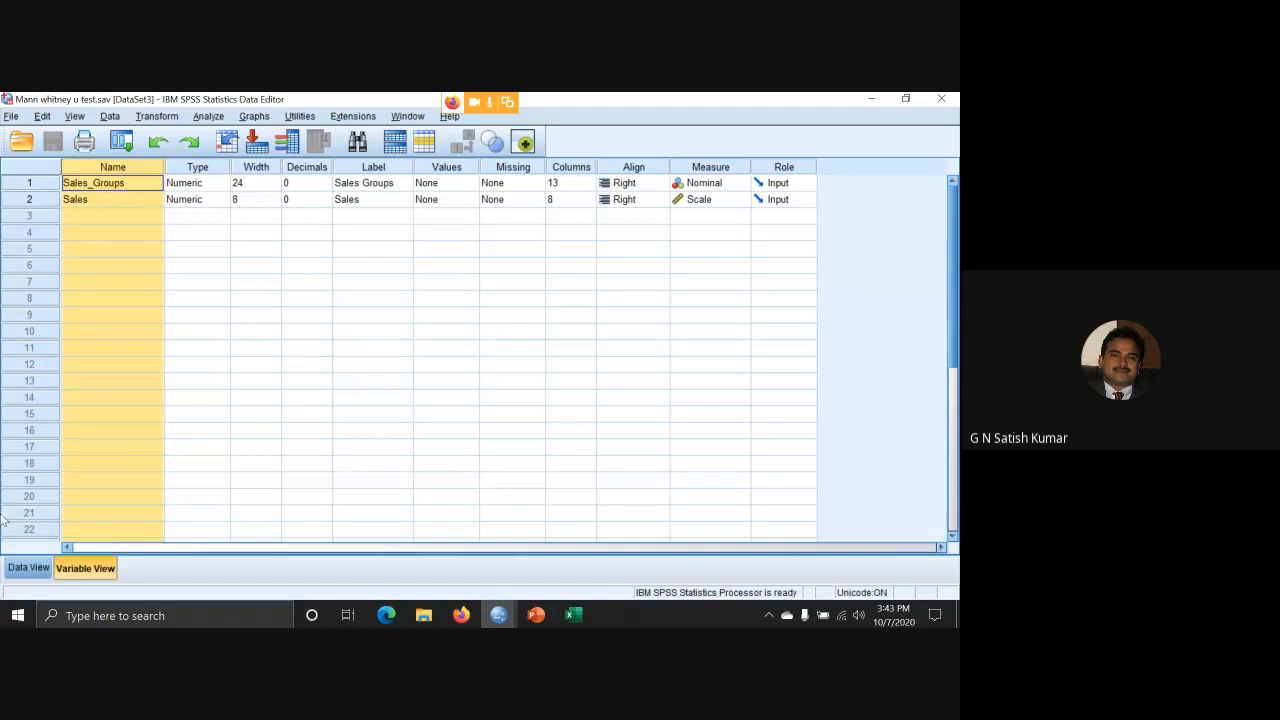
Examine the Sales_Groups and Sales data in Mann whitney u test.sav and the measurement level of both variables.
click(28, 568)
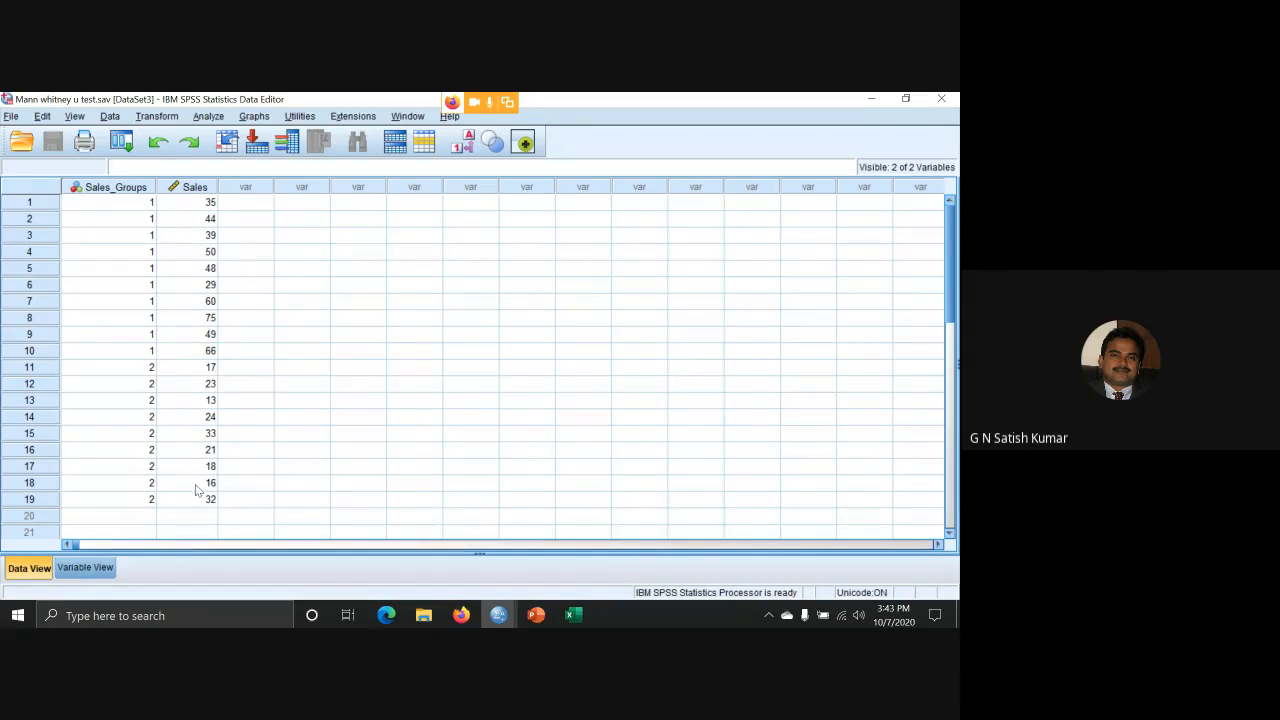
click(138, 189)
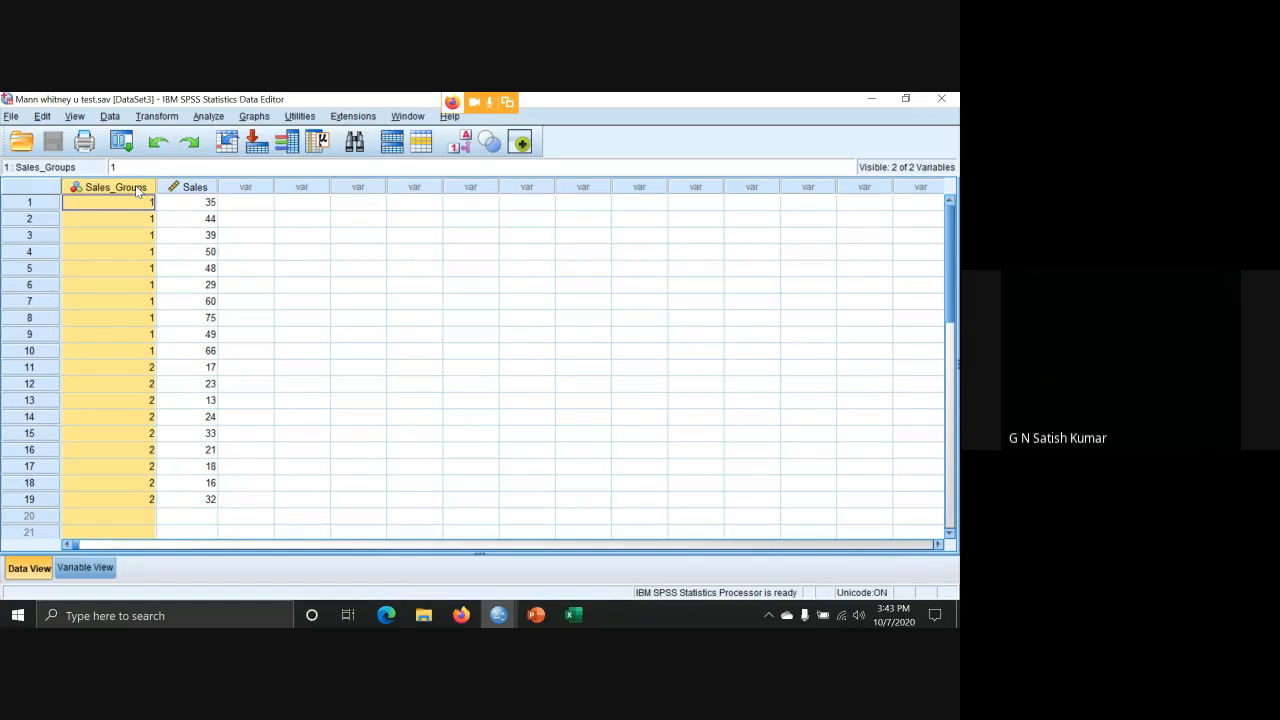
click(190, 194)
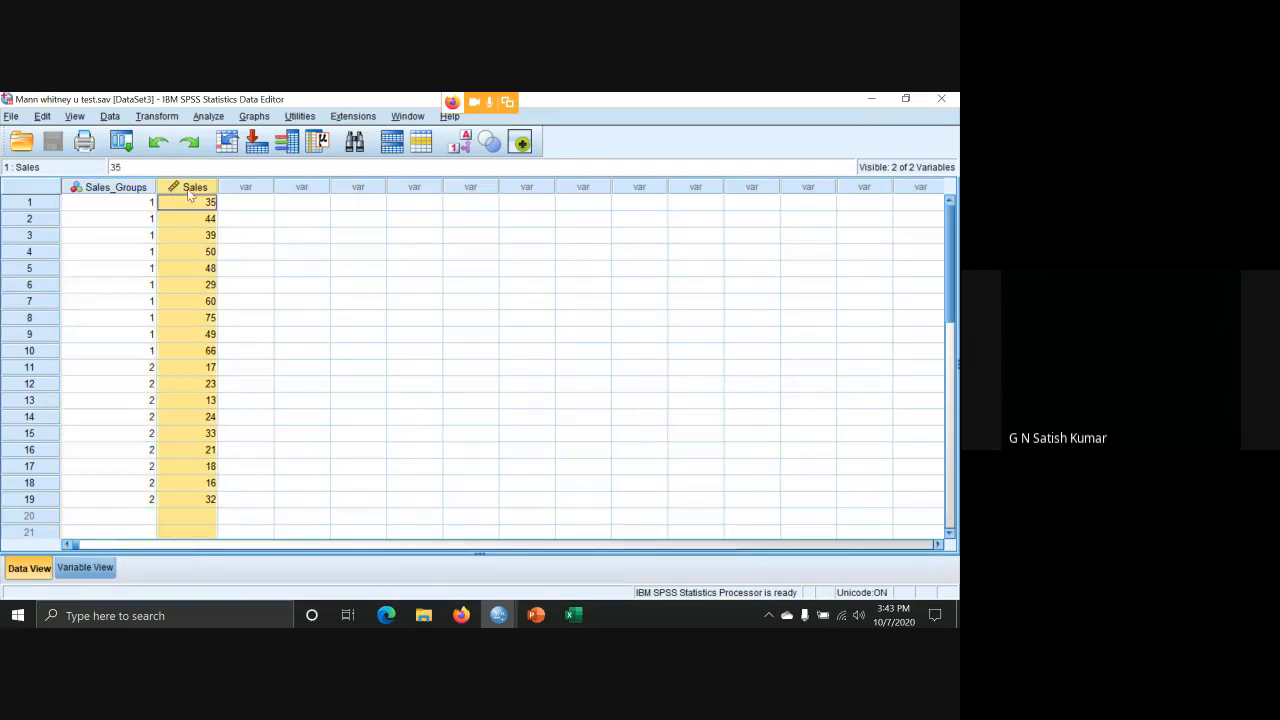
click(128, 190)
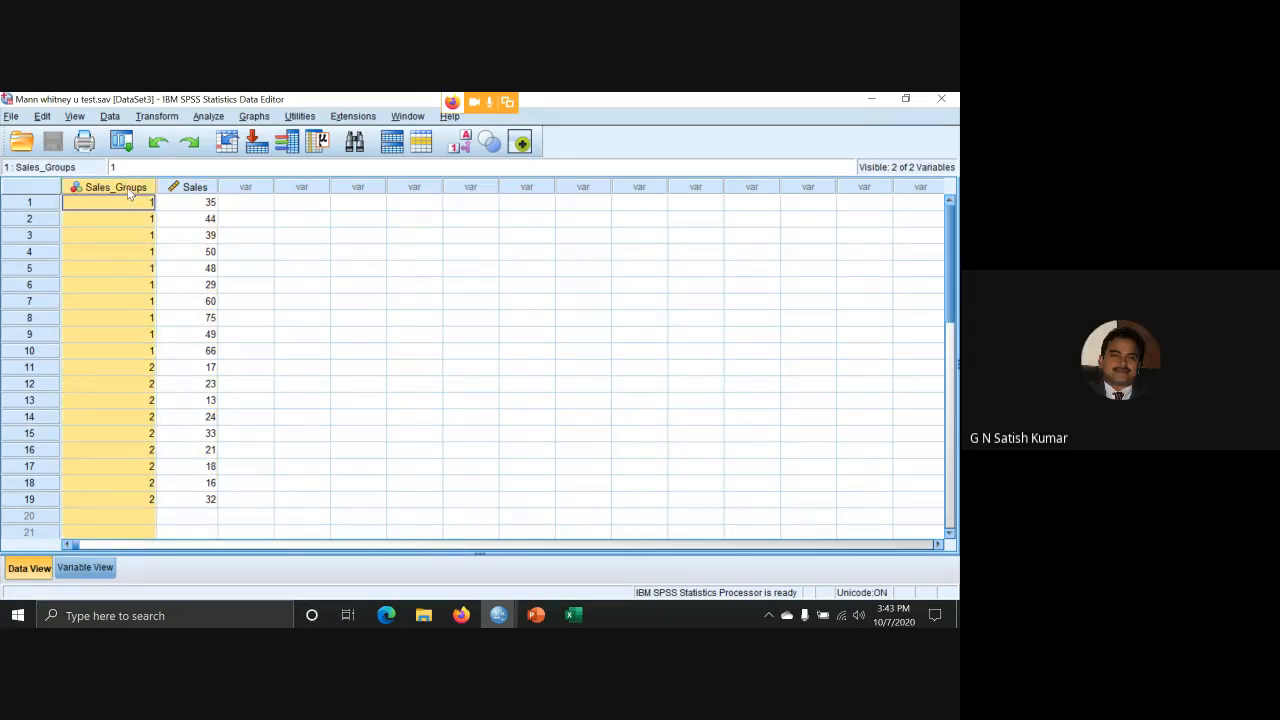
click(185, 191)
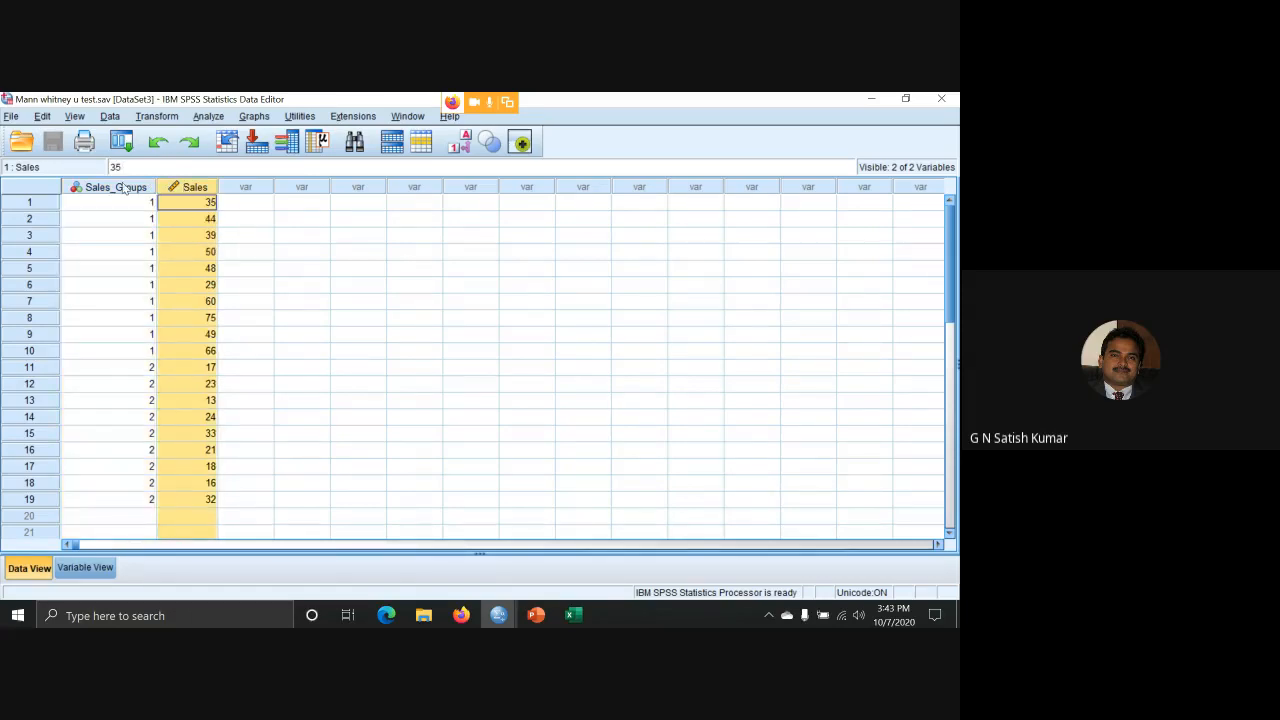
click(126, 190)
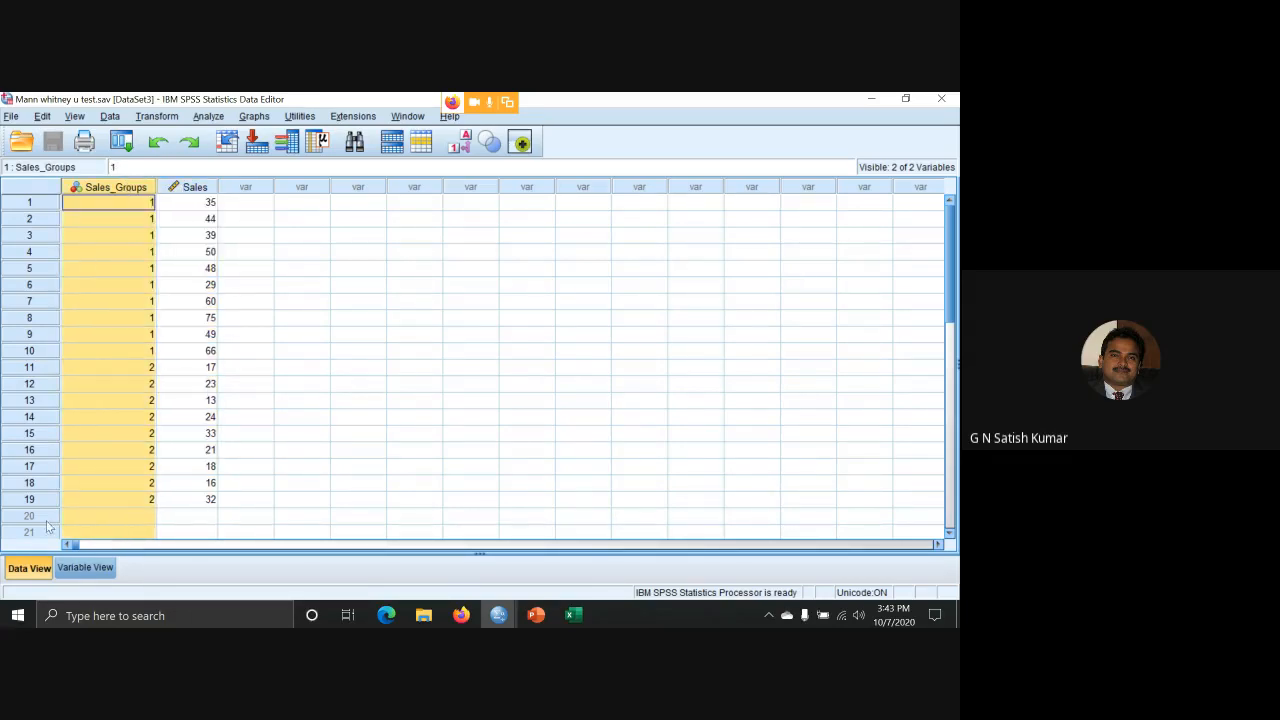
click(88, 568)
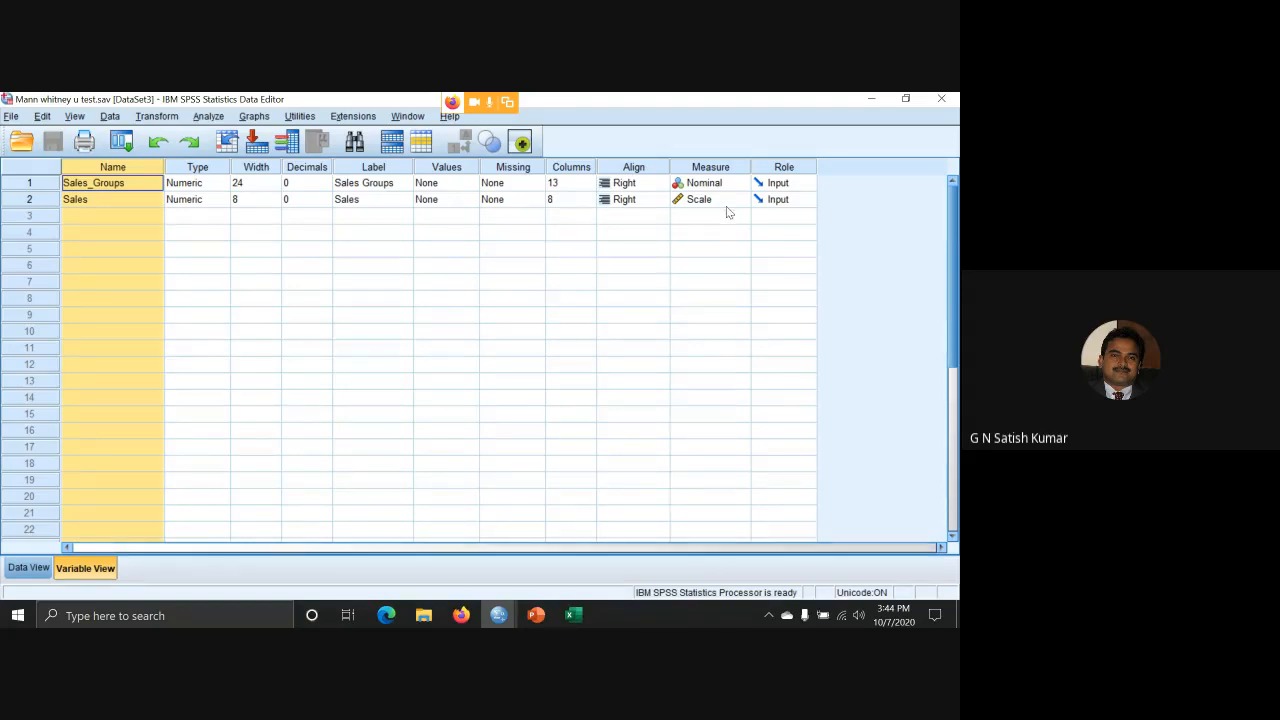
click(49, 205)
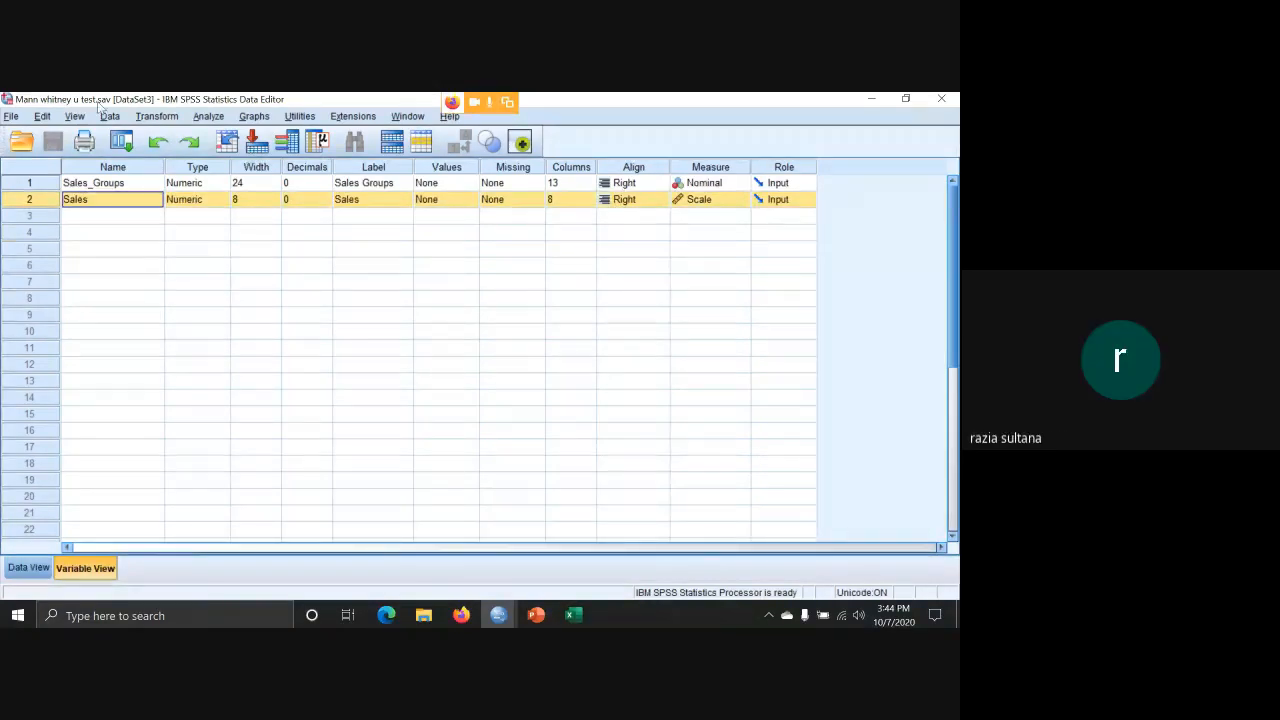
Set up a legacy nonparametric two-independent-samples test with Sales Groups as the grouping variable, defining groups 1 and 2.
click(208, 117)
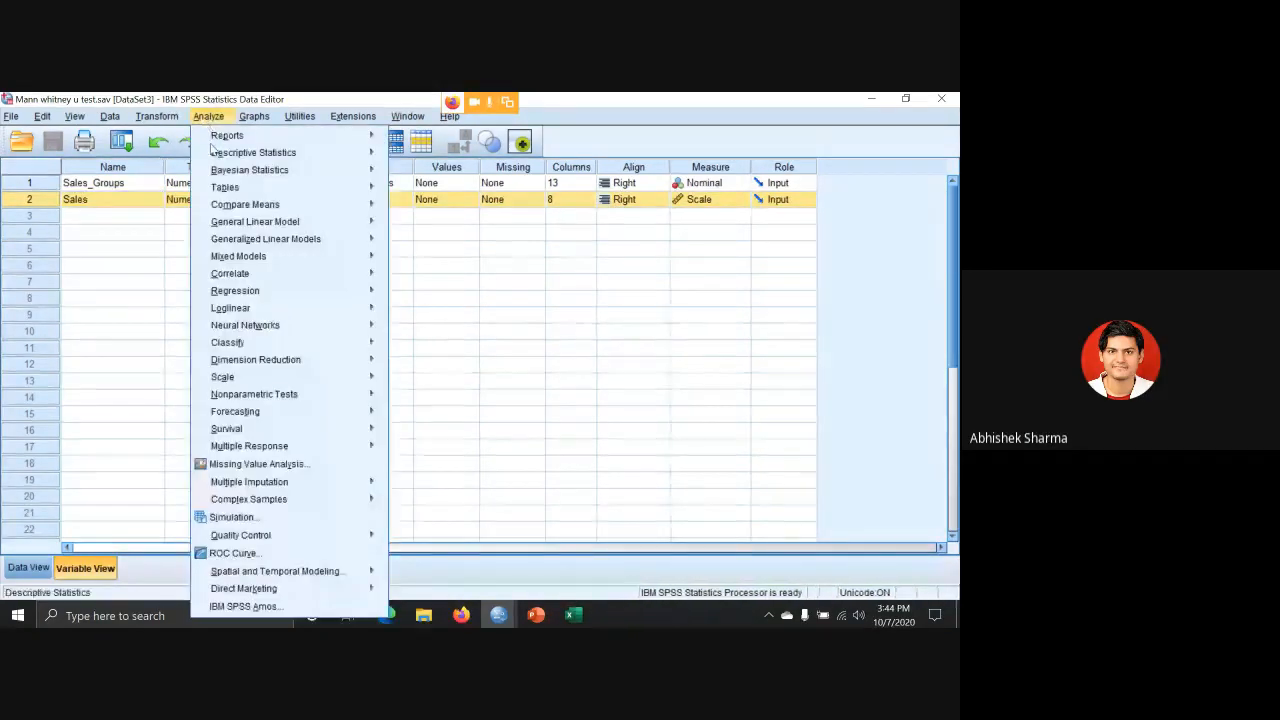
mouse_move(277, 398)
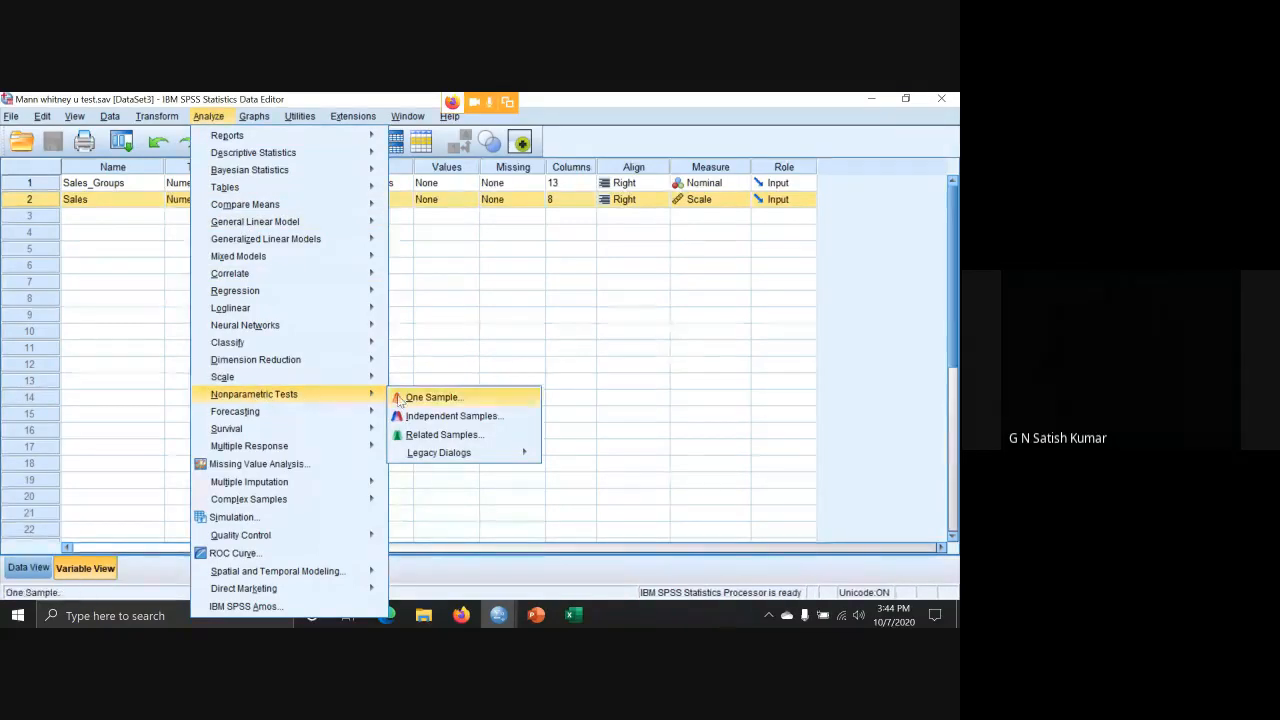
mouse_move(439, 461)
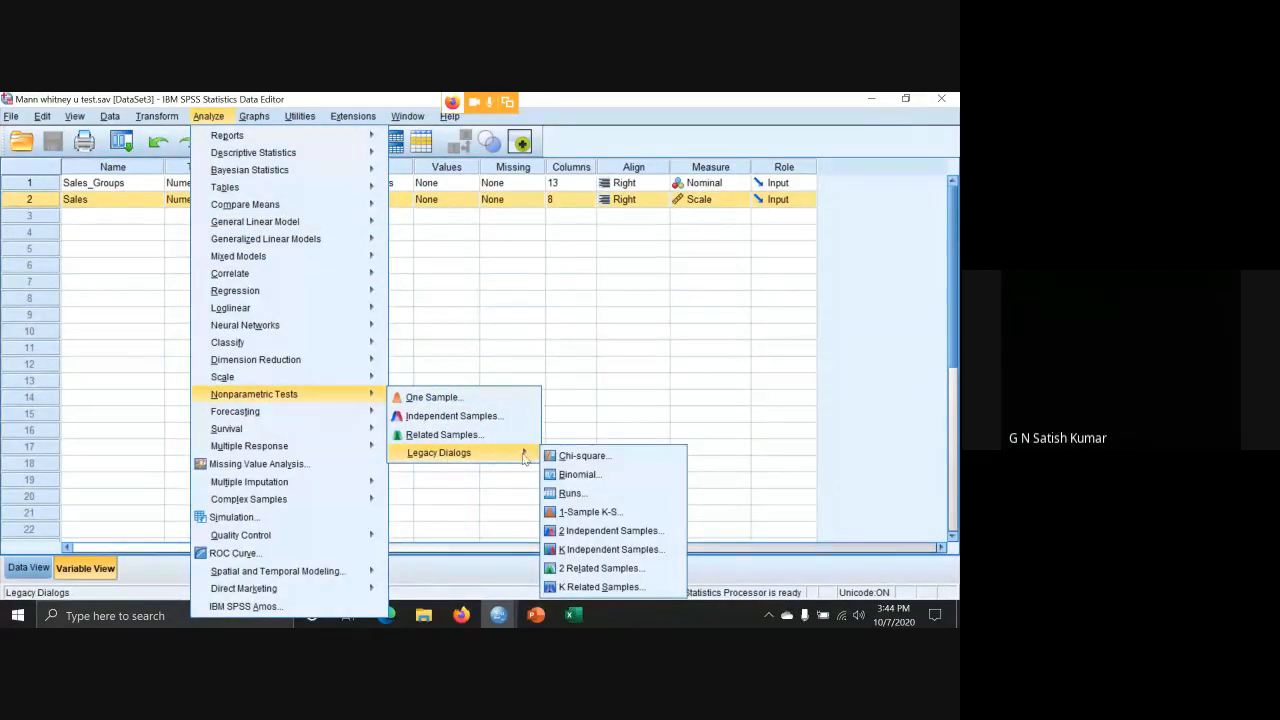
click(615, 531)
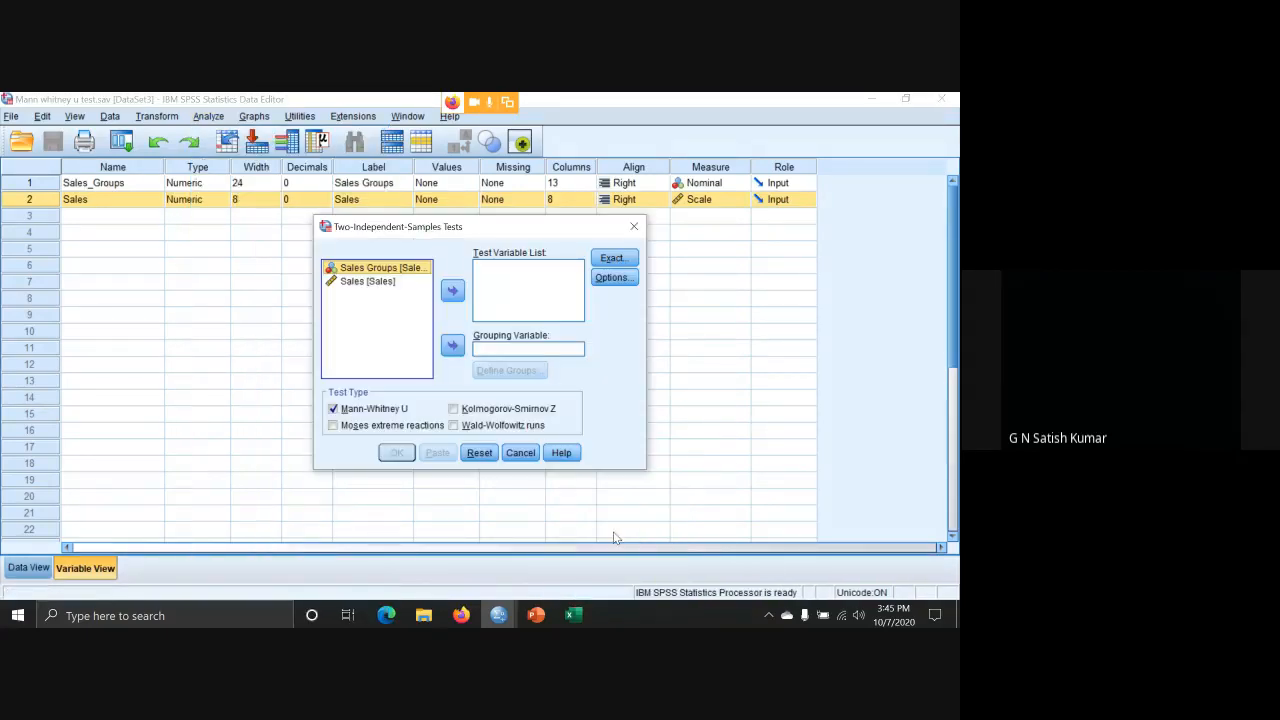
click(491, 347)
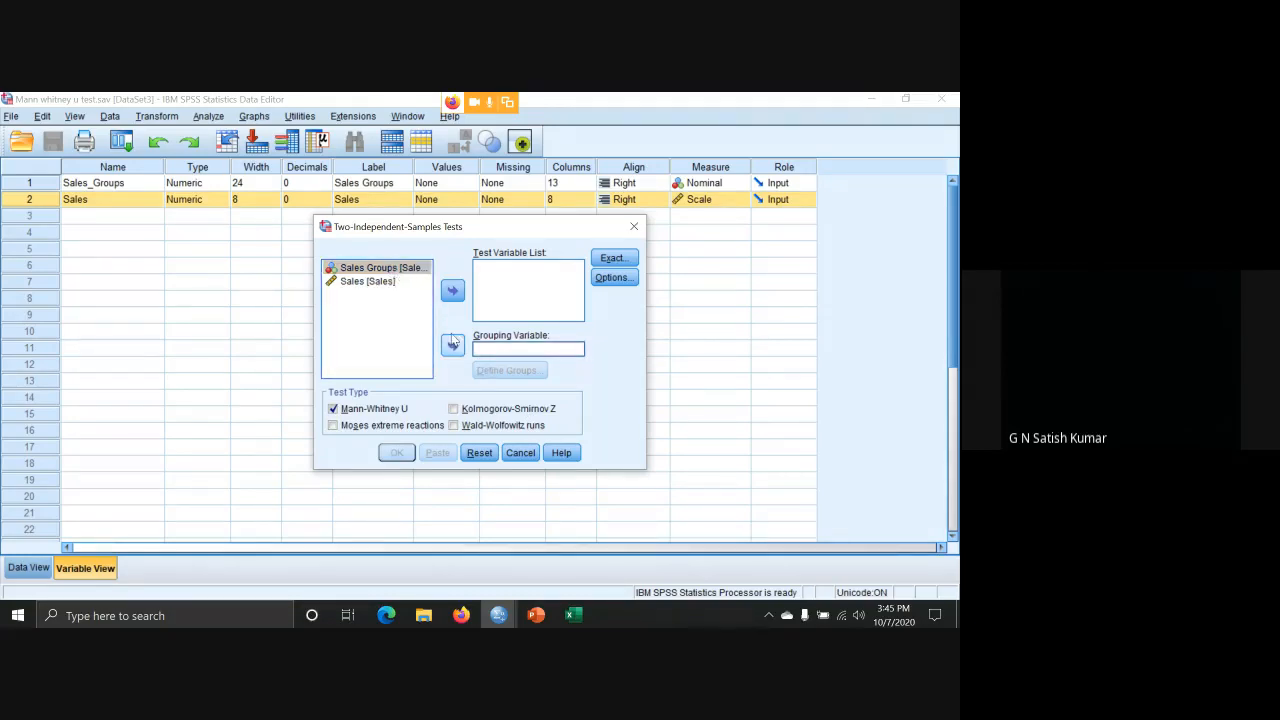
click(452, 343)
click(498, 372)
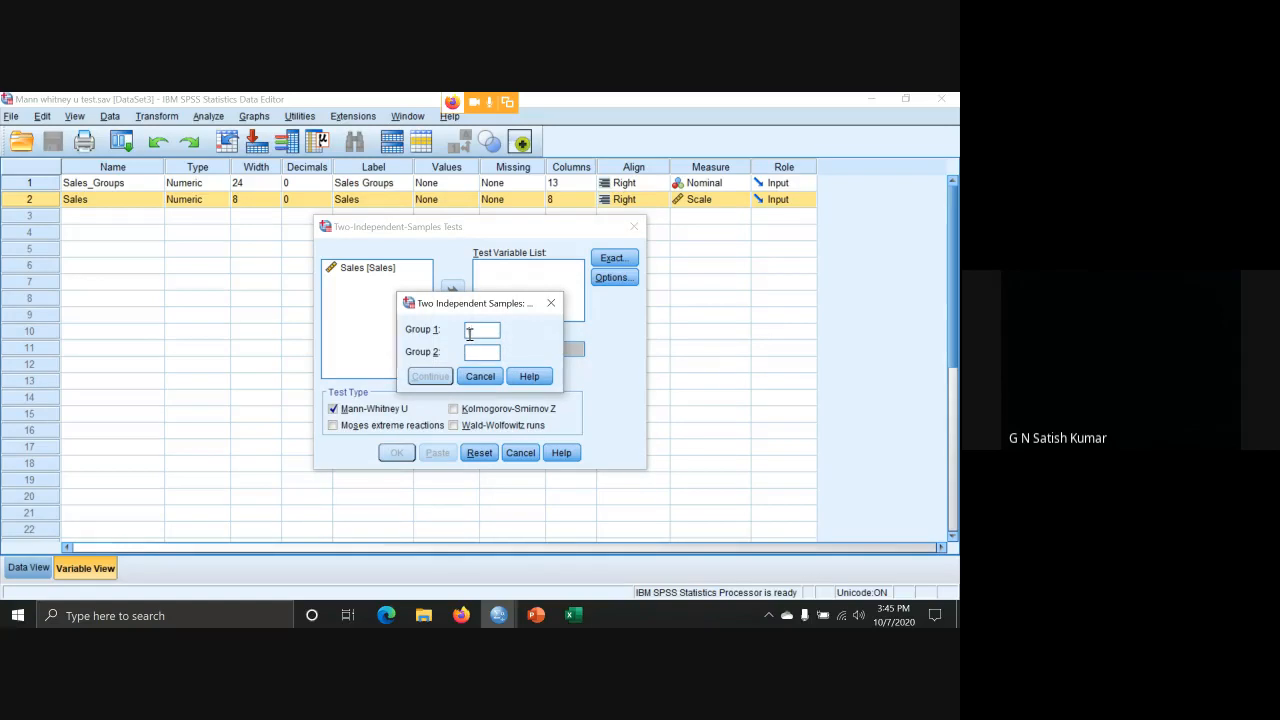
text(1)
text(2)
click(430, 376)
Add Sales as the test variable and run the Mann-Whitney U test.
click(380, 276)
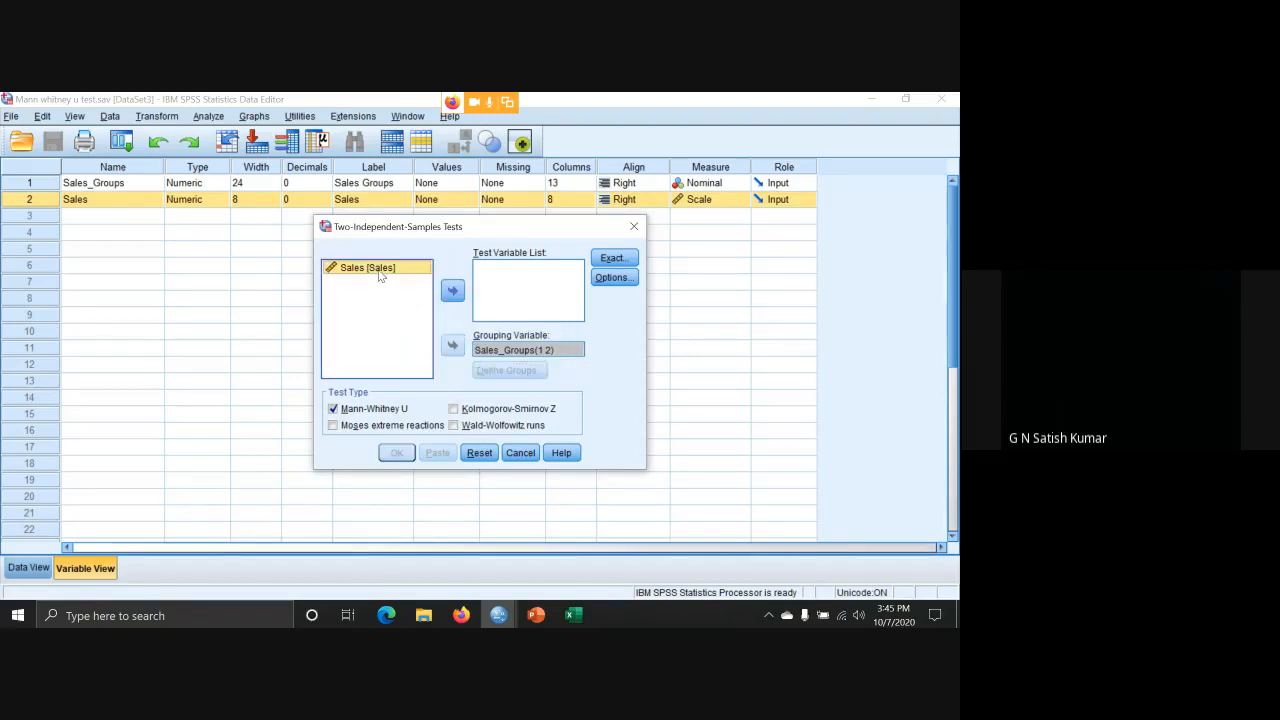
click(452, 290)
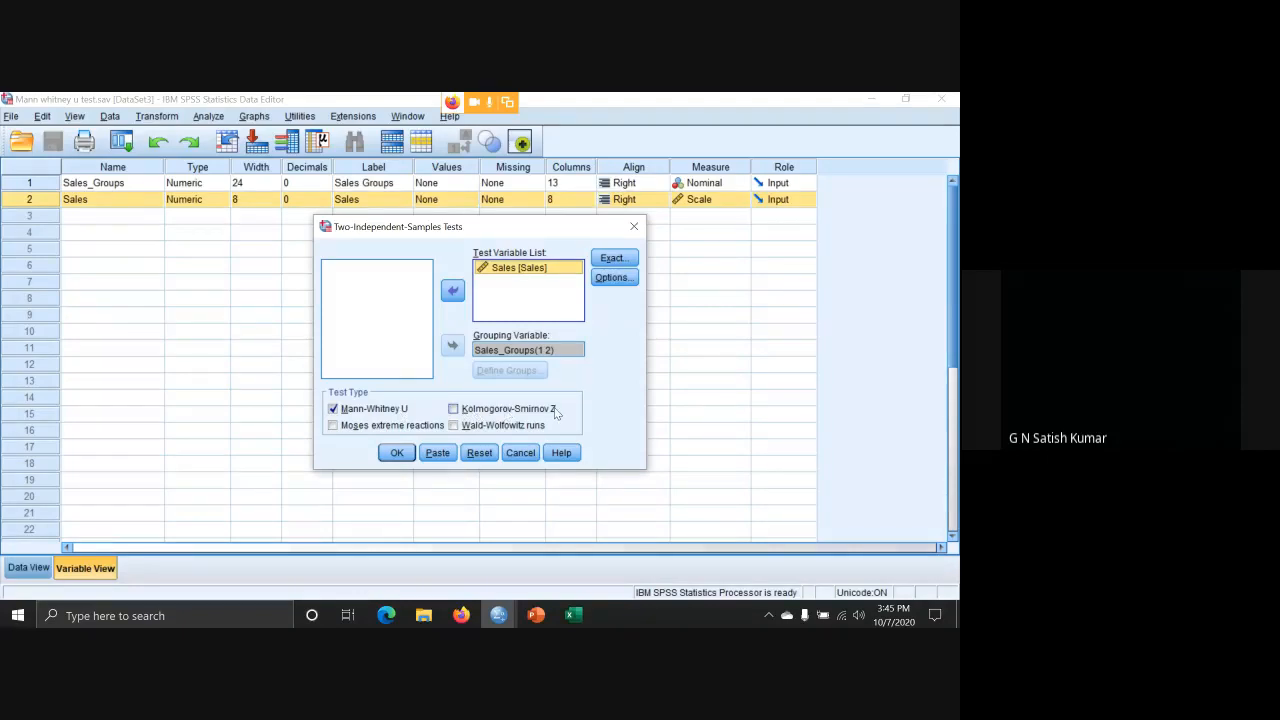
click(397, 453)
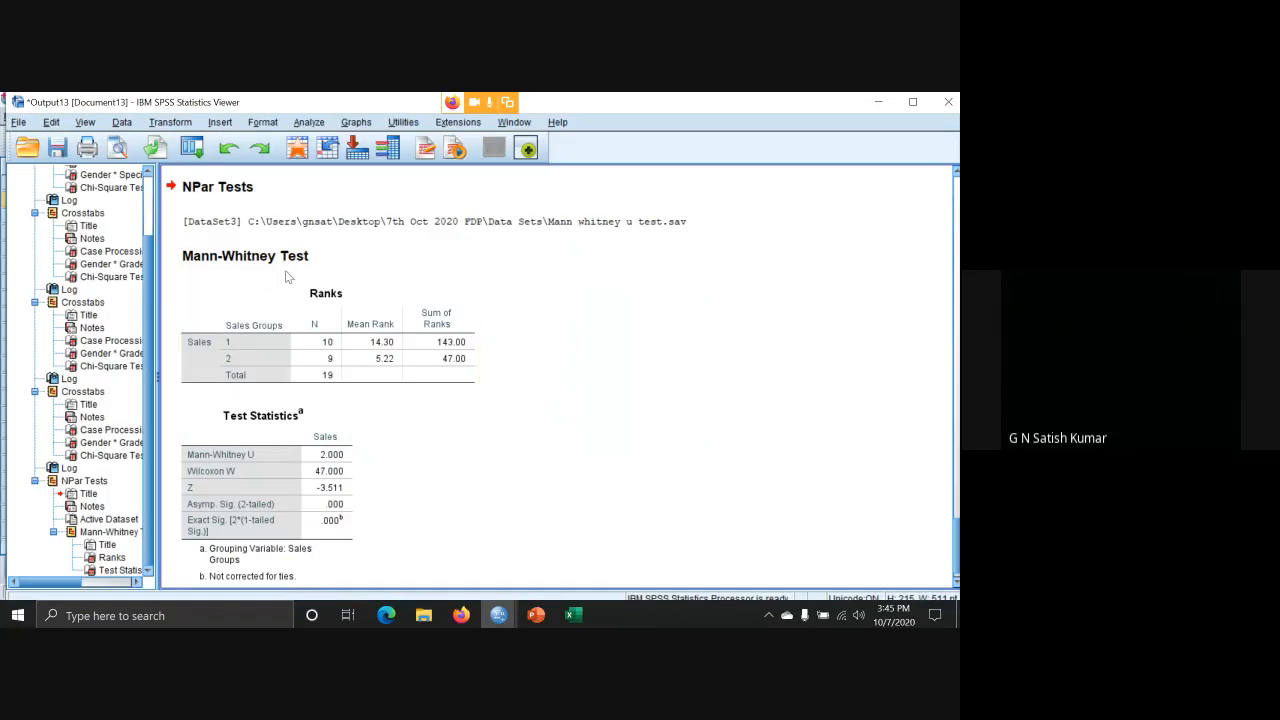
Examine the Mann-Whitney Ranks and Test Statistics tables, and switch to the PowerPoint slide of test methods.
scroll(549, 408, down, 1)
click(236, 523)
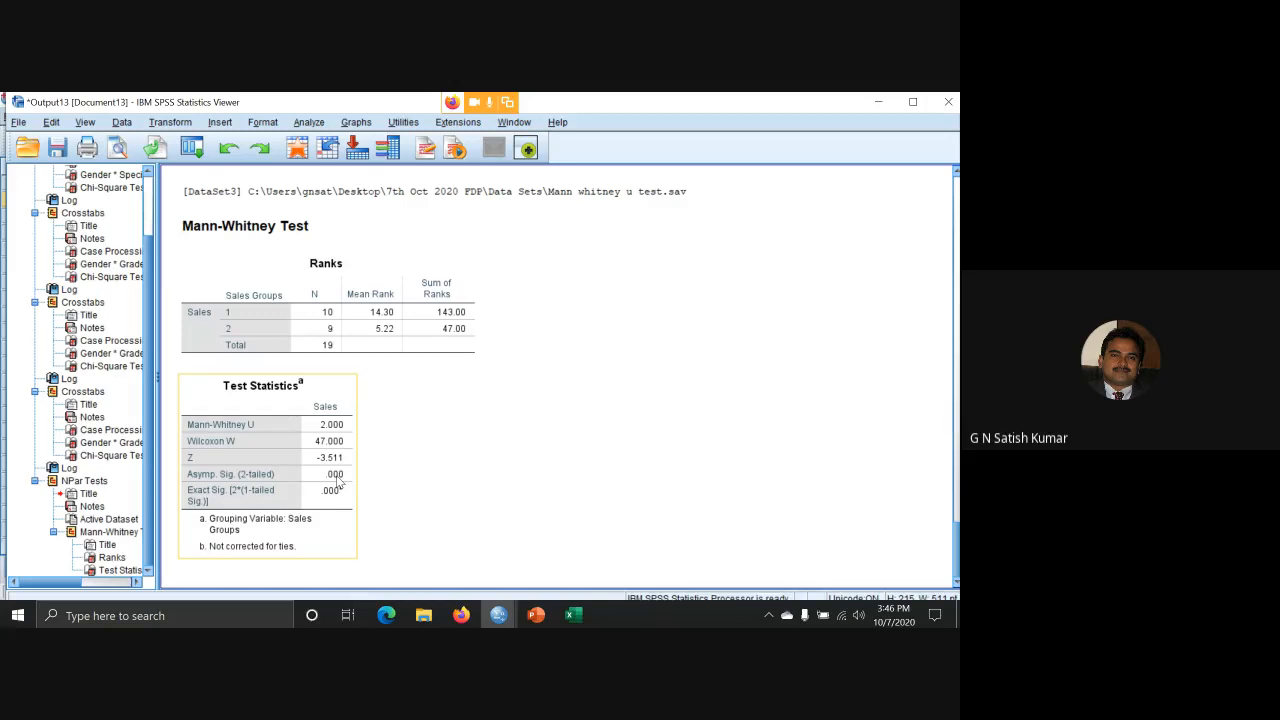
click(304, 284)
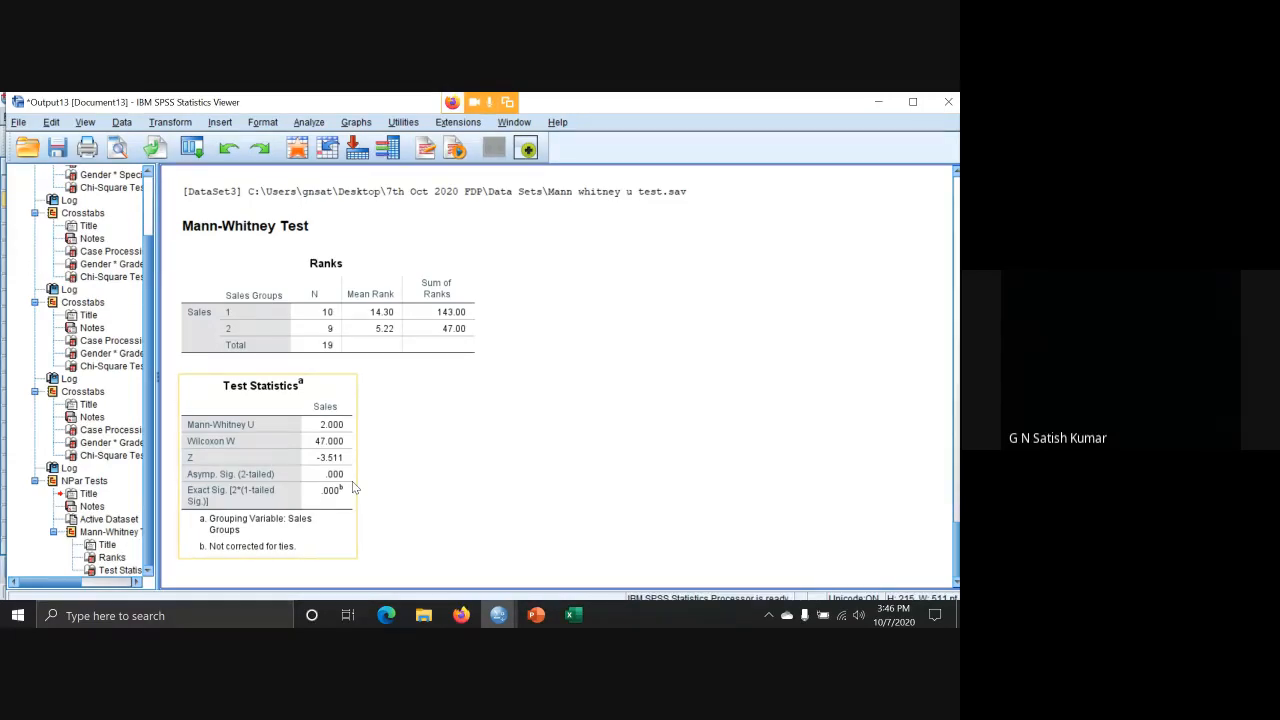
click(255, 350)
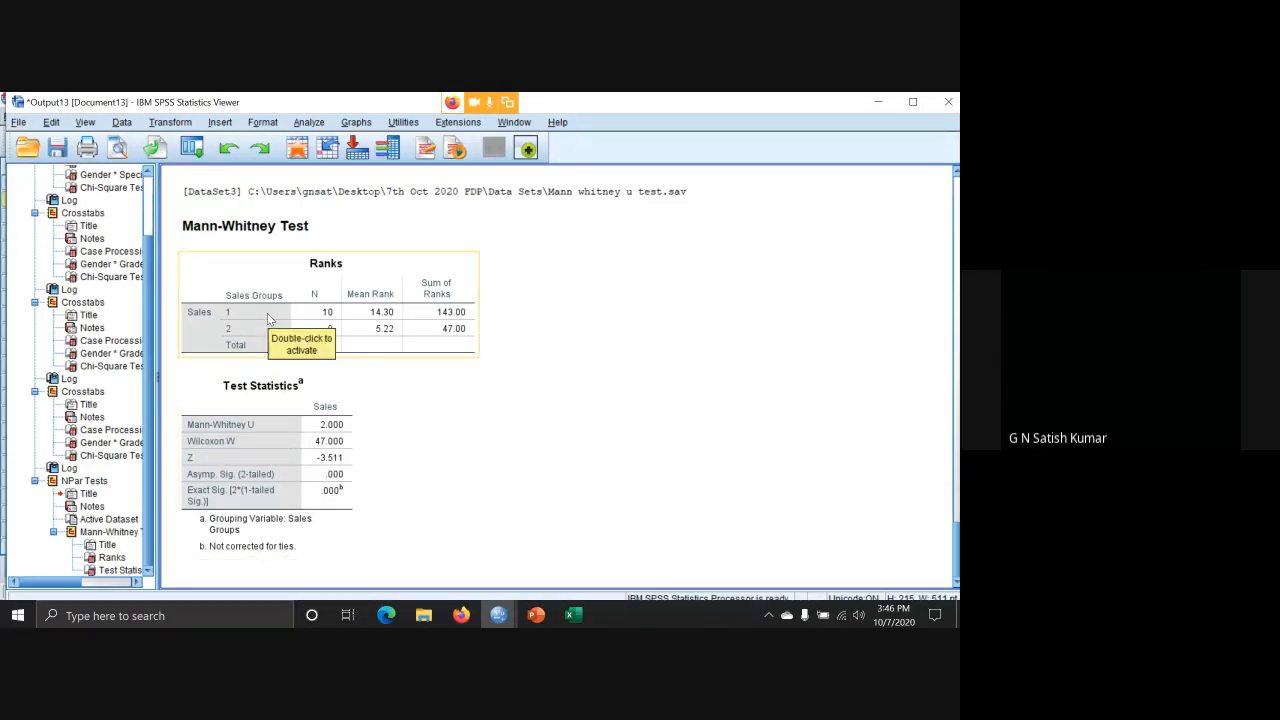
click(288, 393)
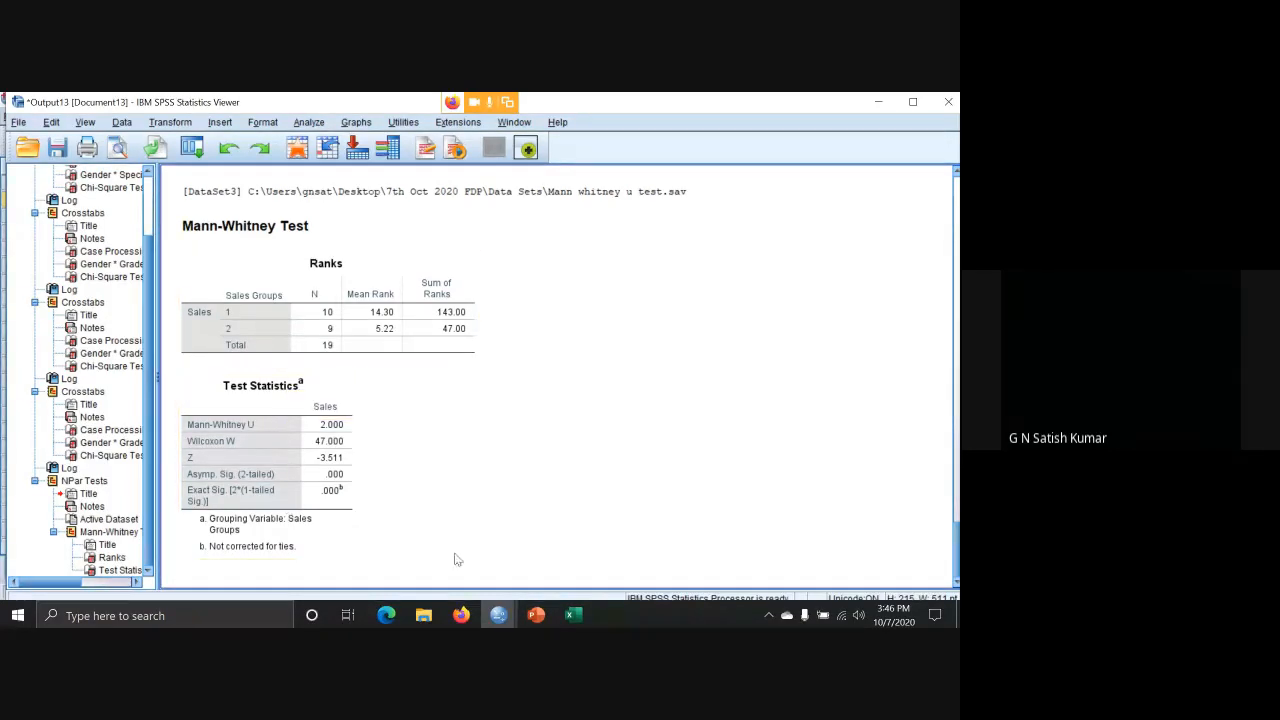
click(536, 615)
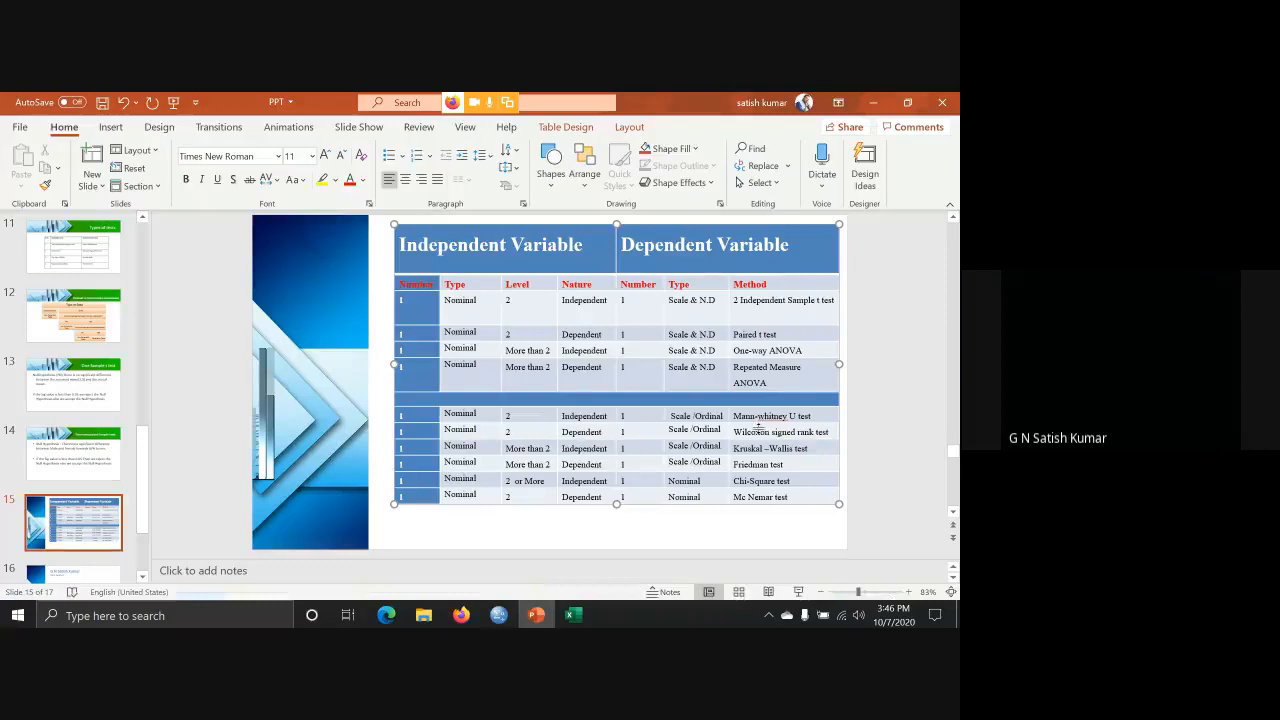